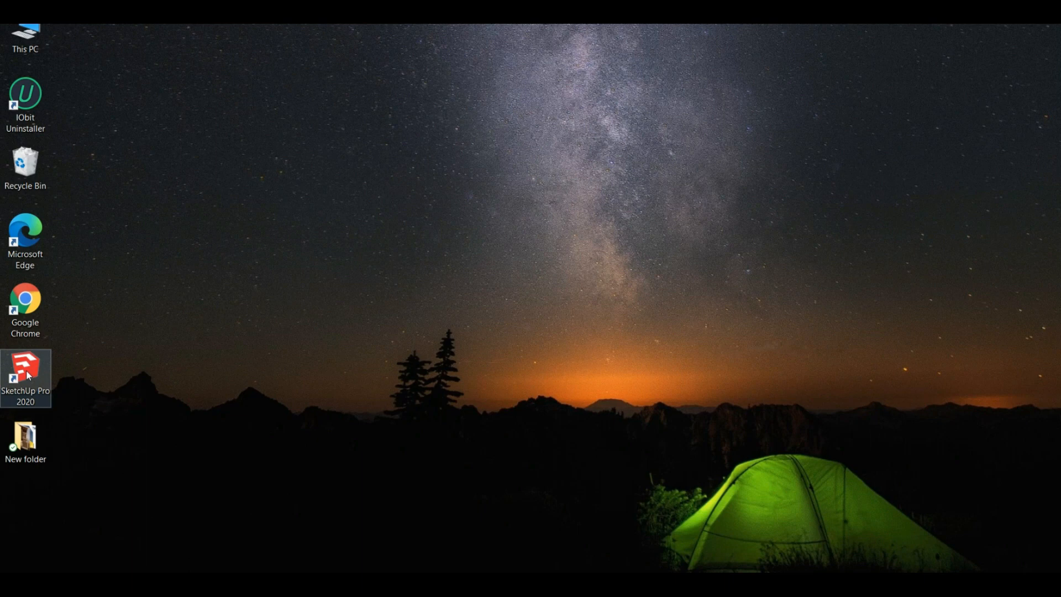
- Launch SketchUp Pro 2020 and look through the complete list of default templates
double_click(27, 371)
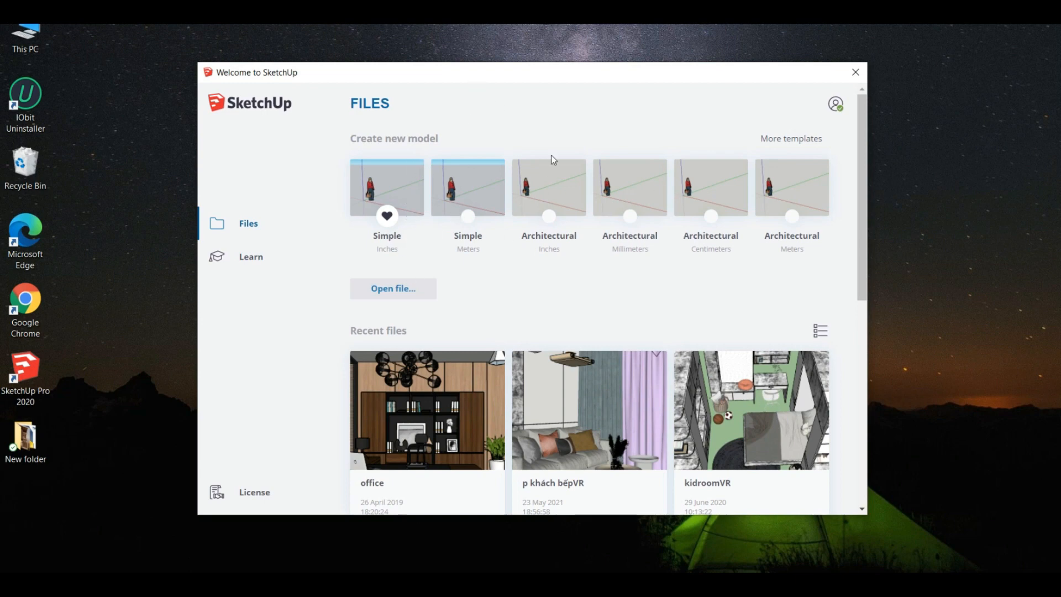
left_click(808, 138)
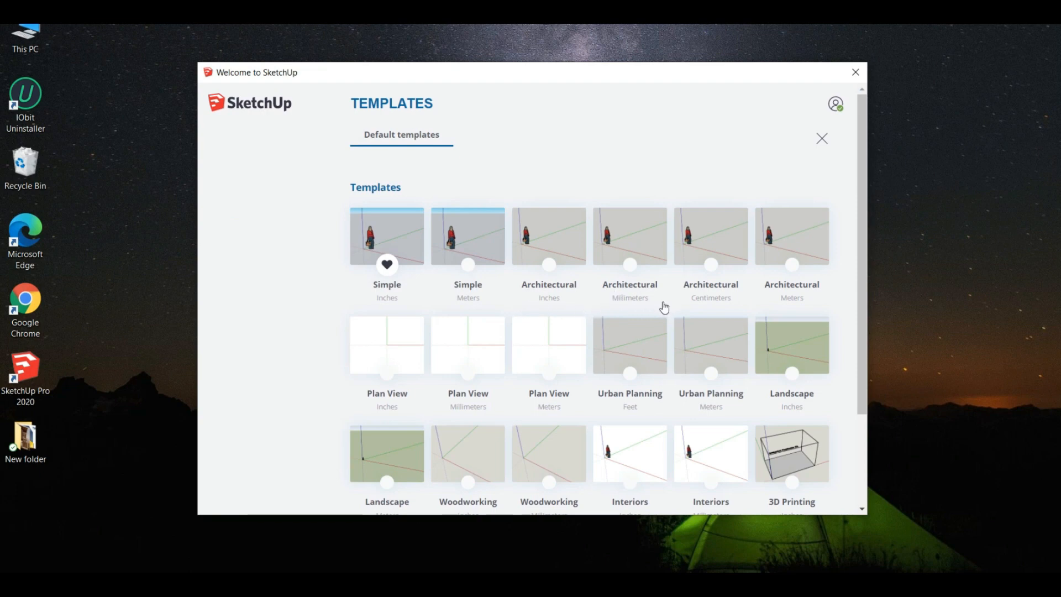
scroll(476, 301, "down", 1)
scroll(508, 343, "down", 1)
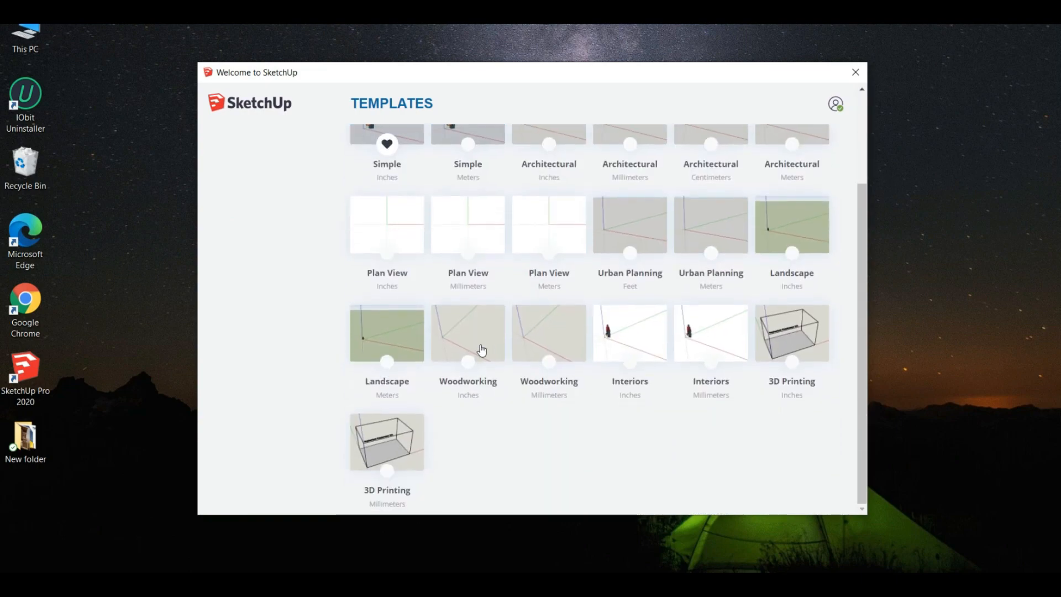
scroll(481, 350, "up", 2)
scroll(481, 350, "down", 2)
scroll(613, 261, "up", 2)
scroll(612, 267, "down", 1)
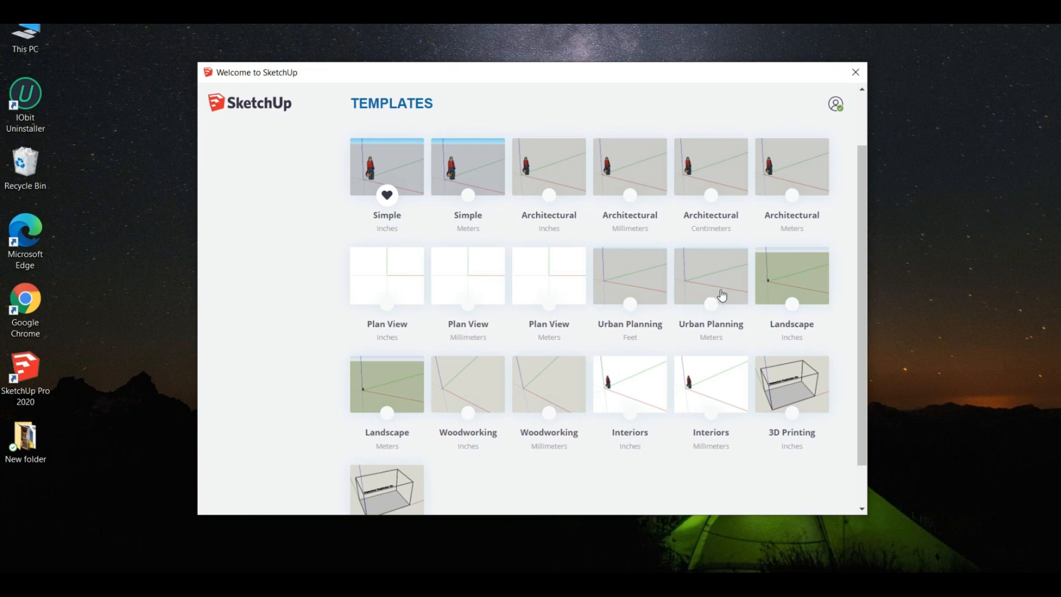
scroll(599, 309, "down", 2)
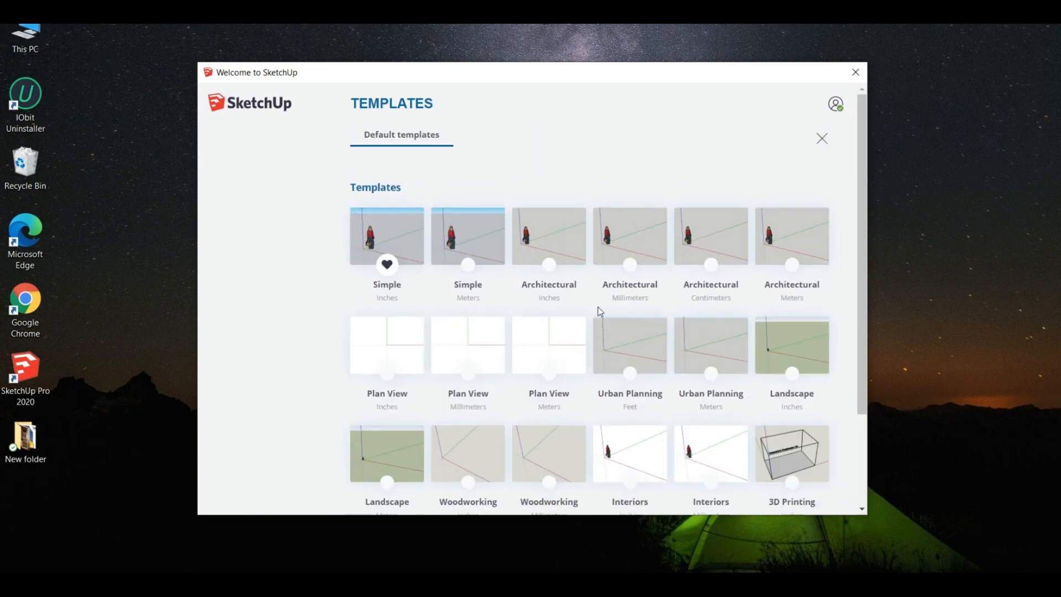
scroll(599, 312, "up", 5)
left_click(823, 138)
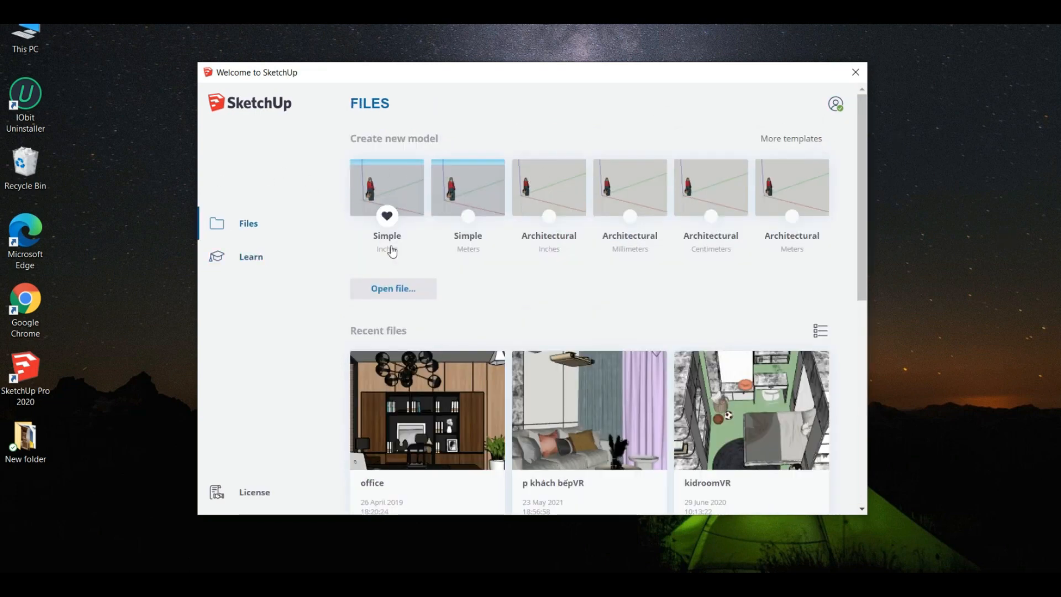
- Create a new model from the Simple template in inches and ignore the extension update notice
scroll(671, 424, "down", 1)
scroll(671, 424, "up", 1)
left_click(403, 197)
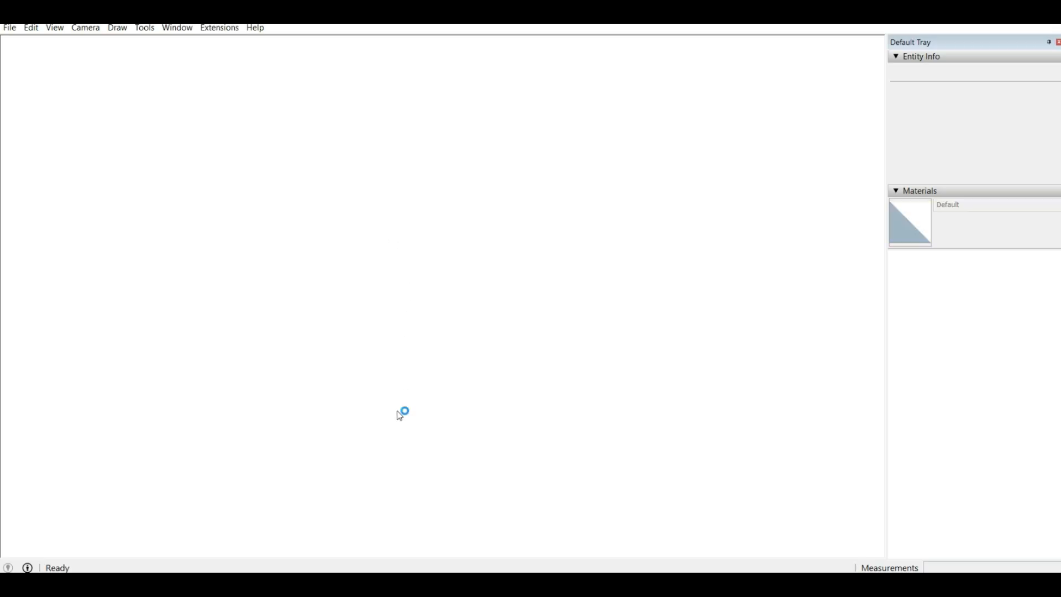
scroll(398, 411, "down", 3)
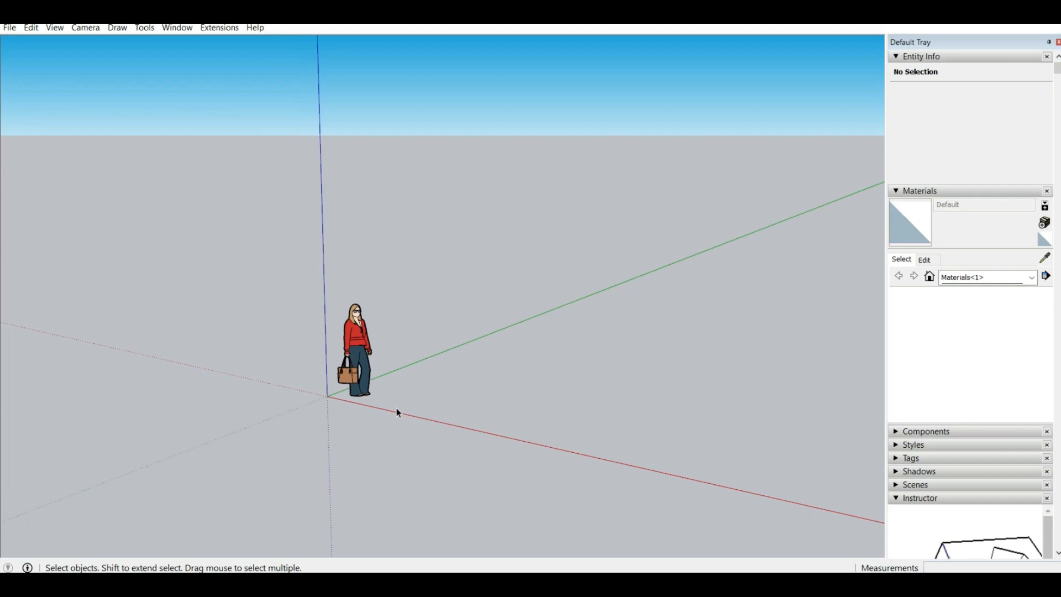
middle_click_drag(396, 408, 437, 340)
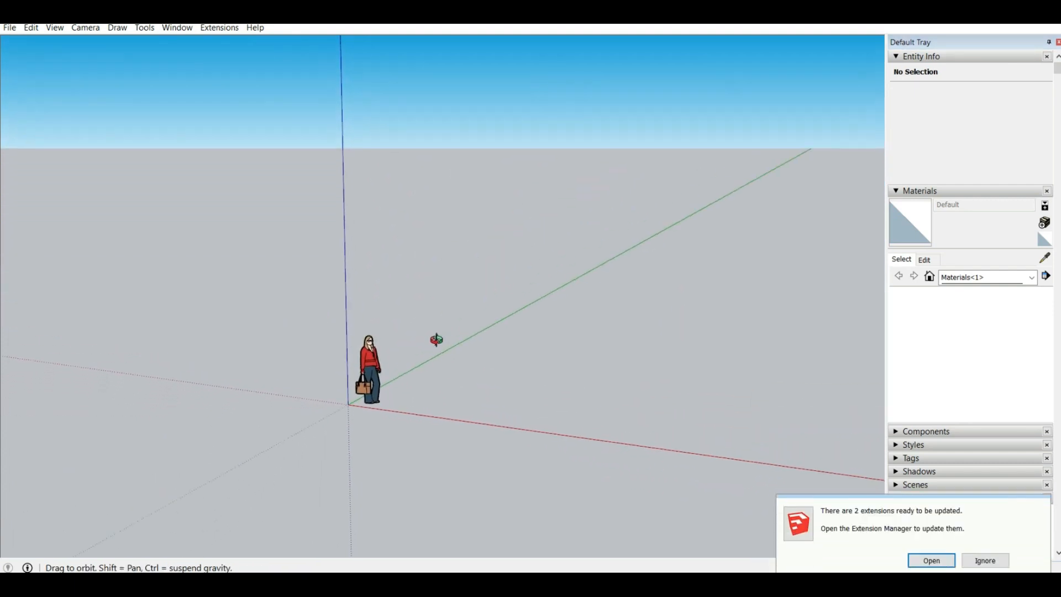
left_click(981, 562)
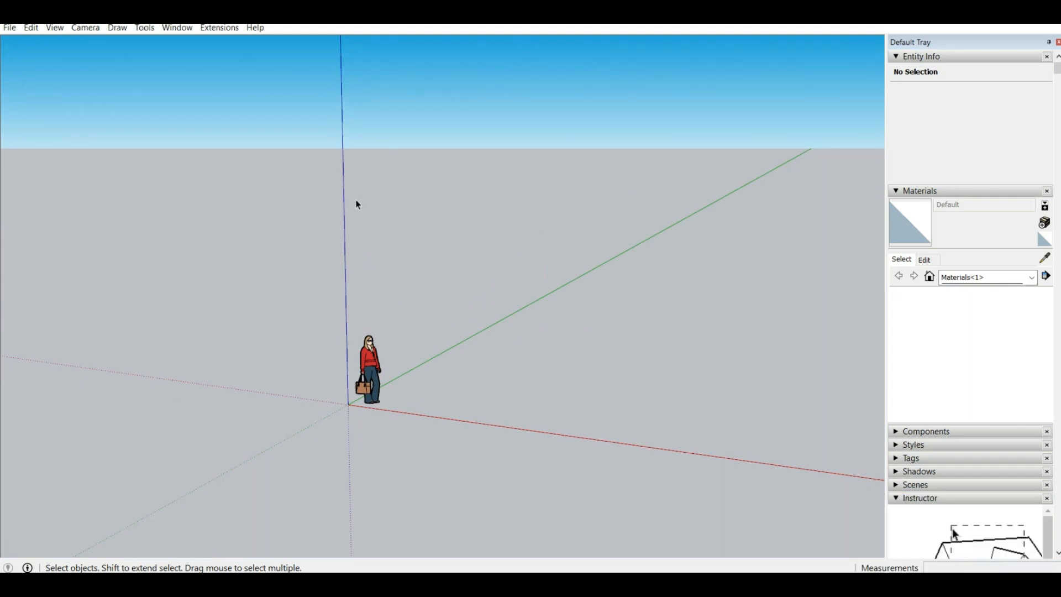
- Examine the red, green and blue axes and the scale figure at the origin from several angles
scroll(358, 206, "up", 2)
scroll(358, 206, "down", 3)
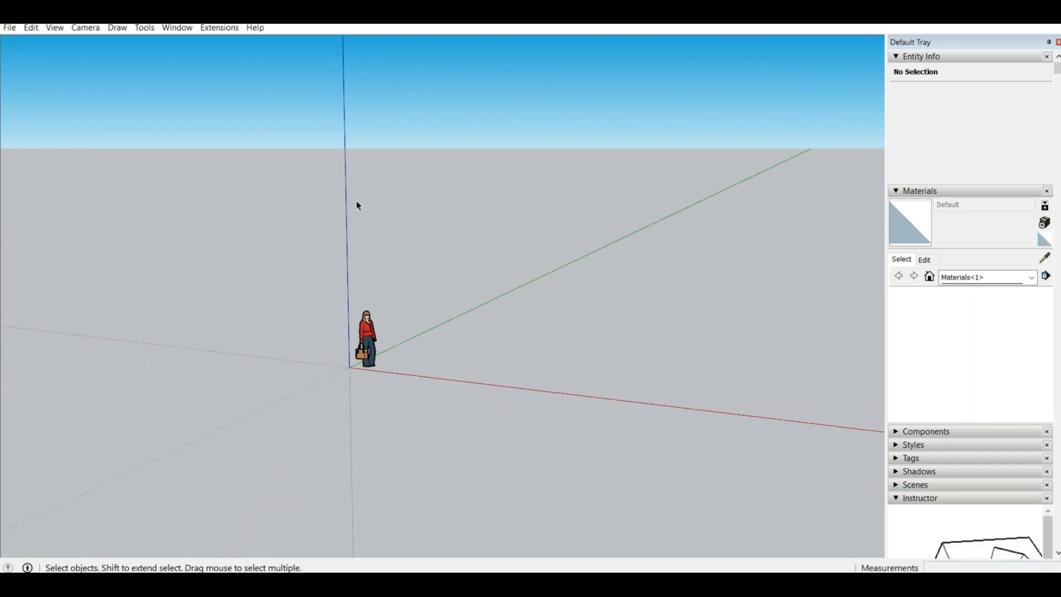
middle_click_drag(357, 204, 11, 349)
left_click(377, 343)
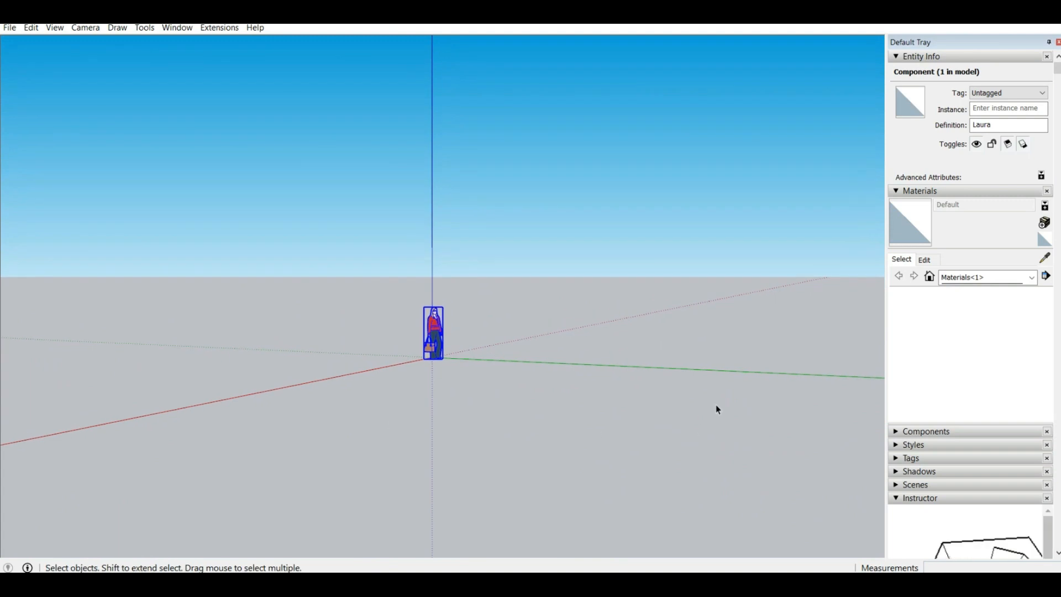
middle_click_drag(717, 408, 608, 323)
left_click(608, 322)
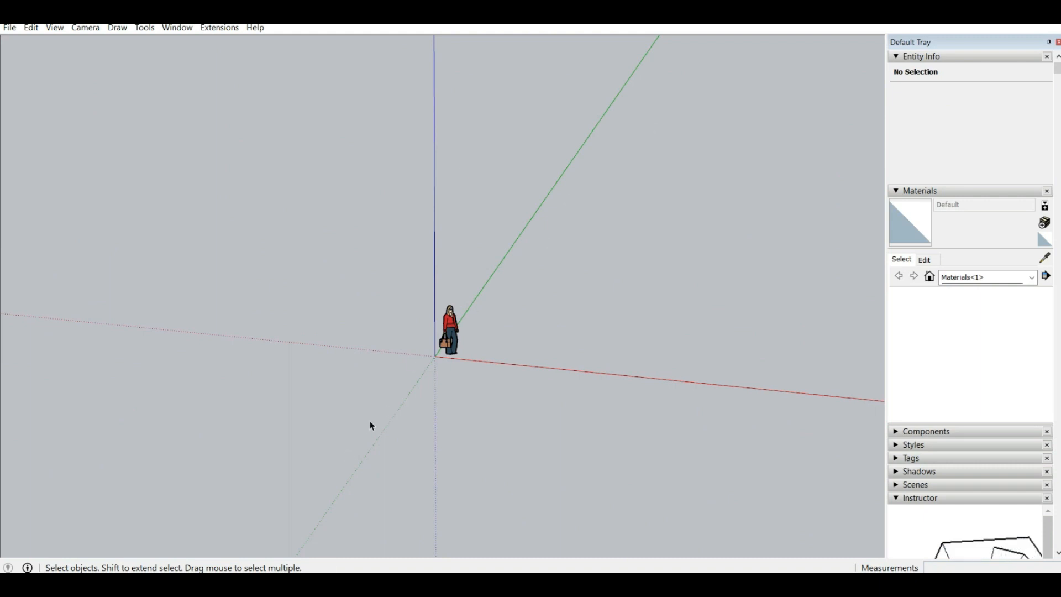
middle_click_drag(371, 508, 506, 272)
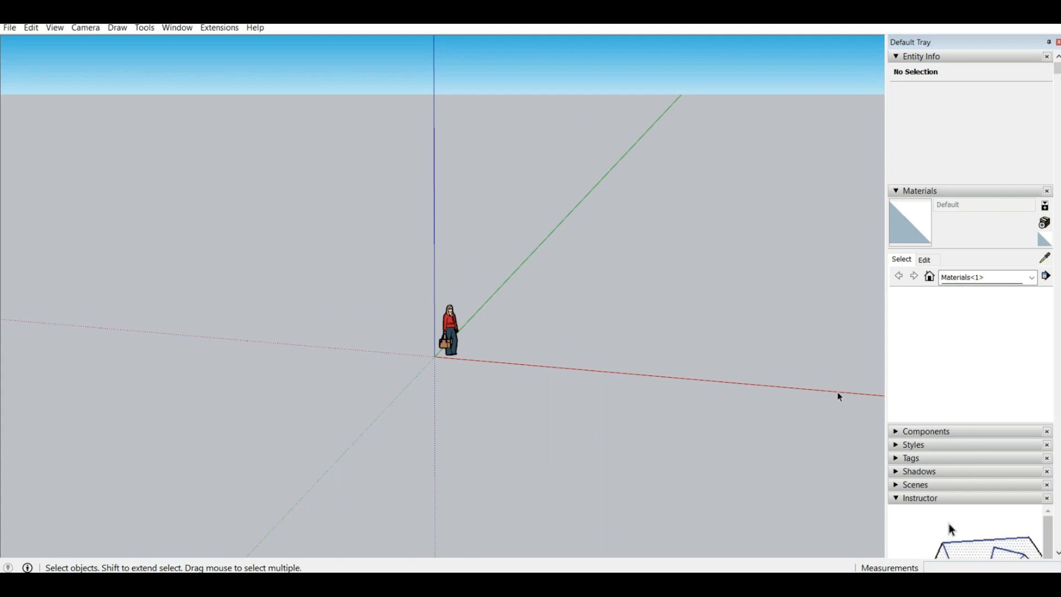
middle_click_drag(565, 184, 592, 290)
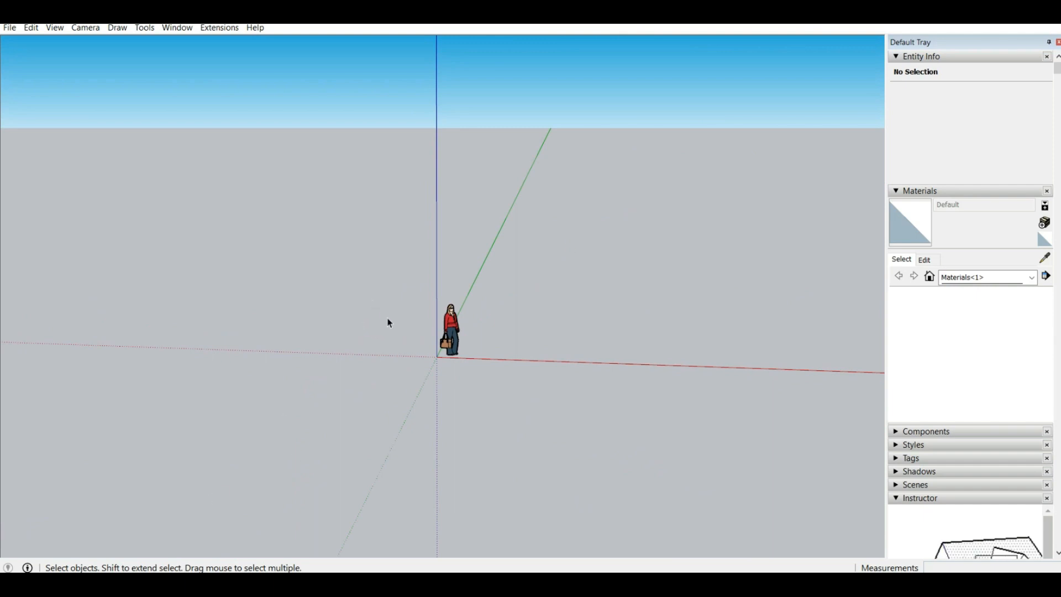
middle_click_drag(178, 199, 166, 177)
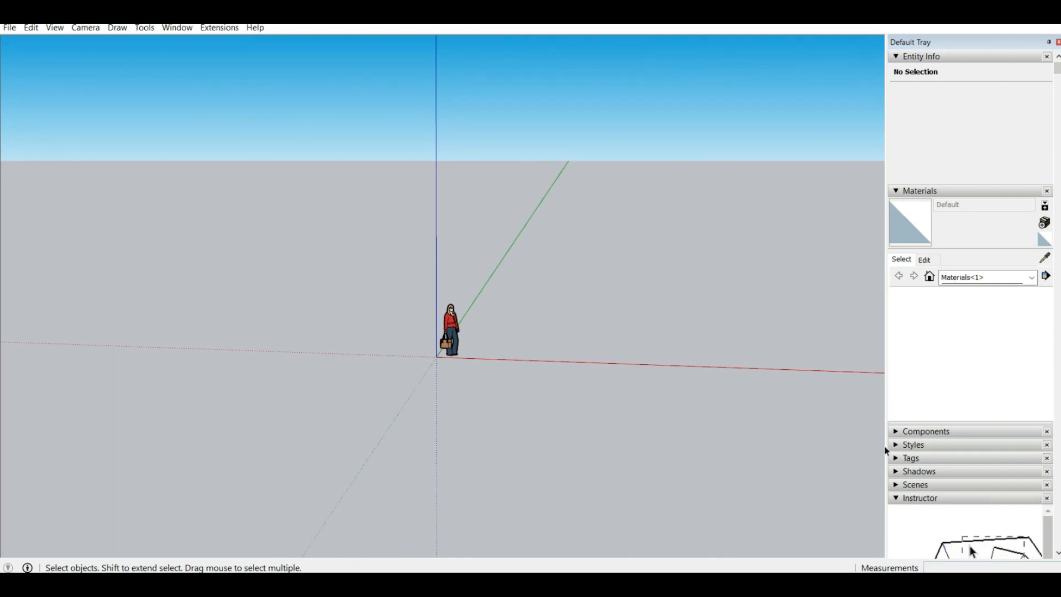
- Look over the Default Tray and select the scale figure to inspect its properties in Entity Info
scroll(926, 249, "down", 6)
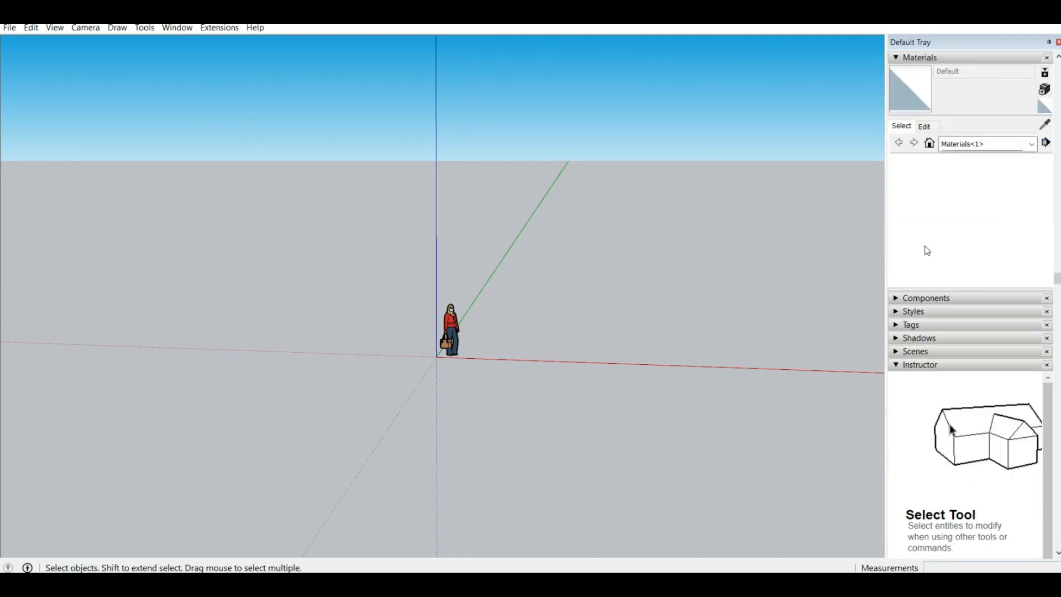
scroll(931, 269, "up", 6)
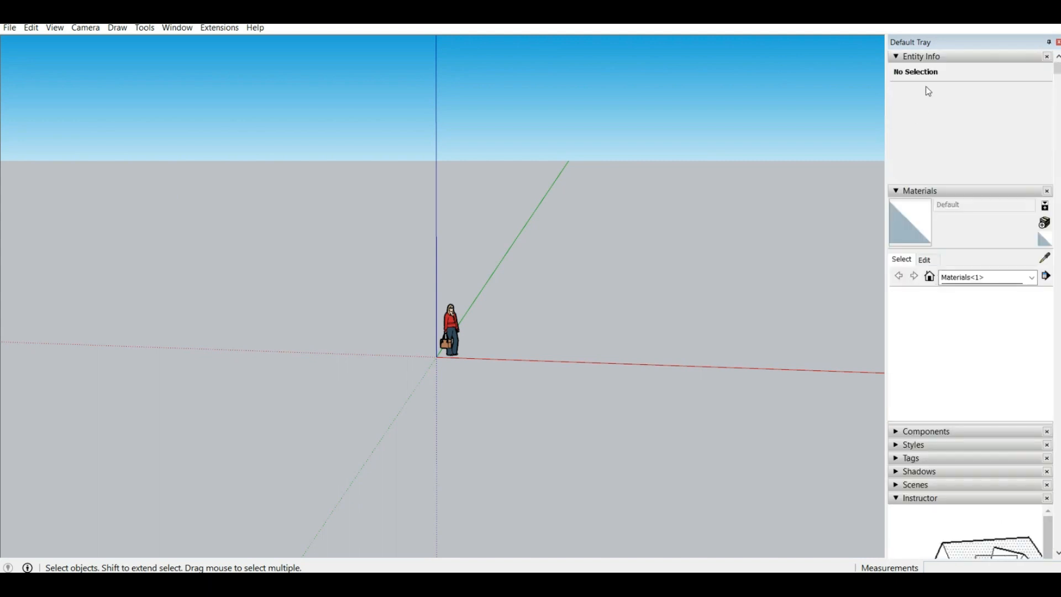
left_click(931, 57)
left_click(931, 57)
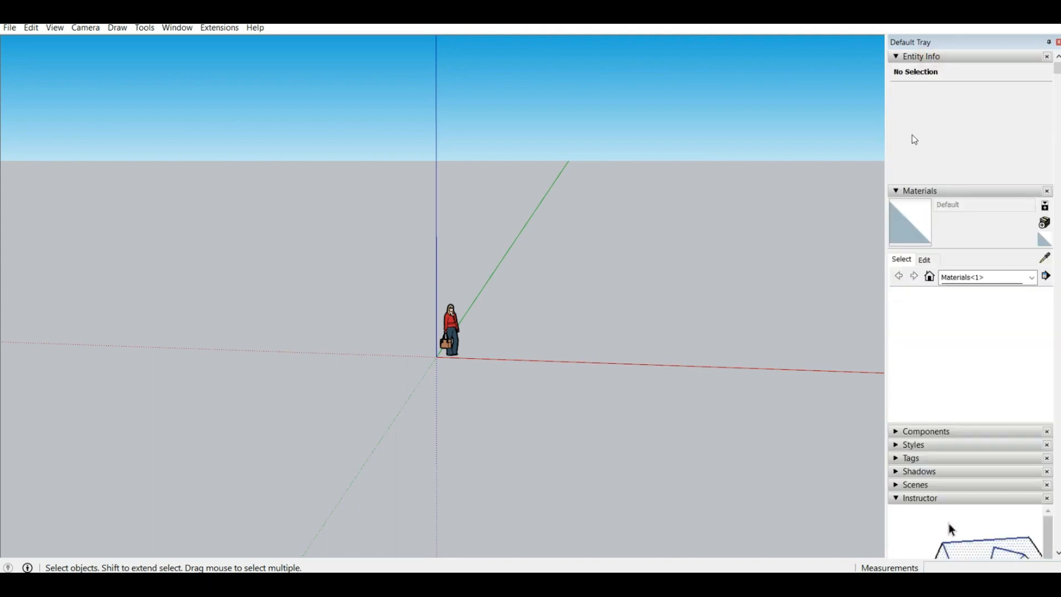
left_click(450, 330)
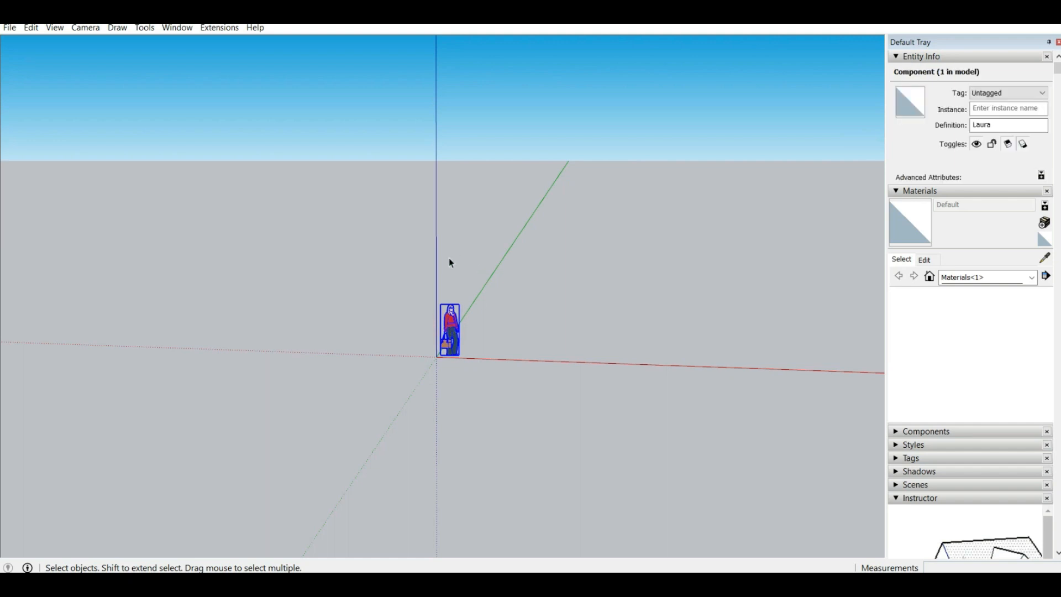
left_click(540, 331)
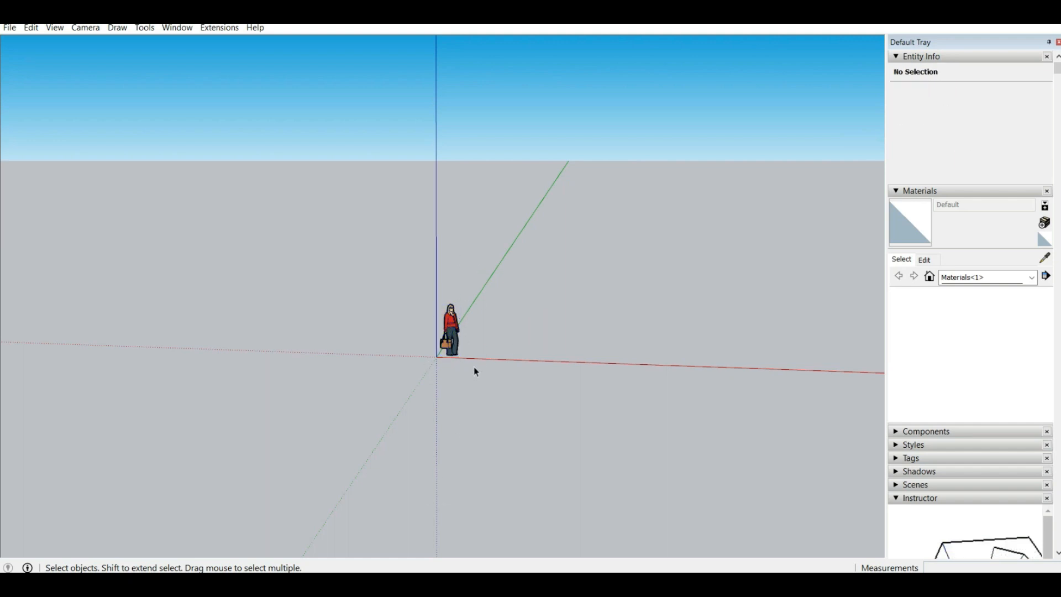
left_click(450, 330)
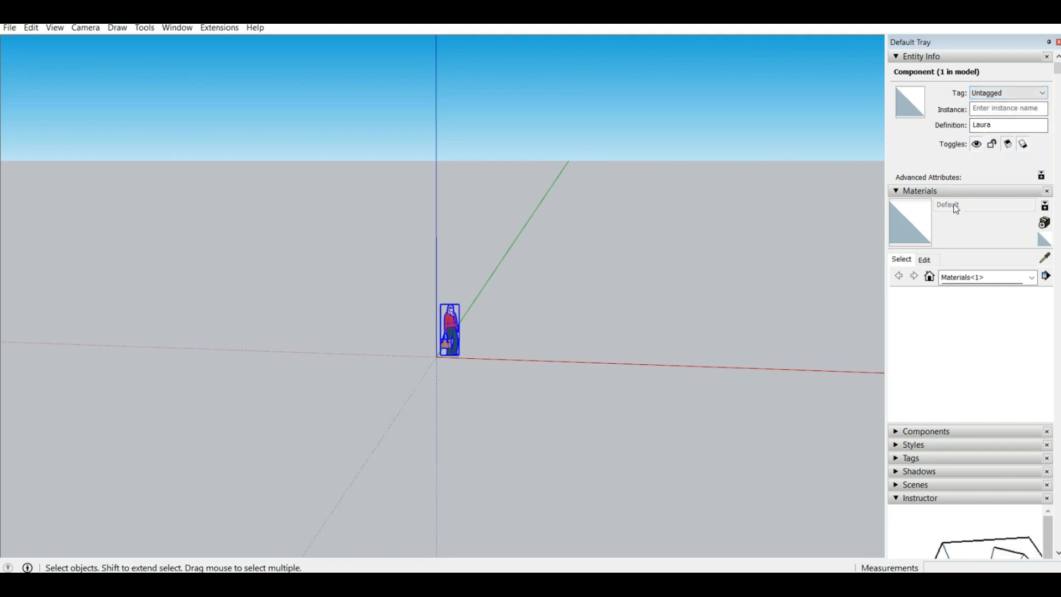
- Show the In Model materials and compare them with the colours on the scale figure up close
left_click(925, 260)
left_click(912, 264)
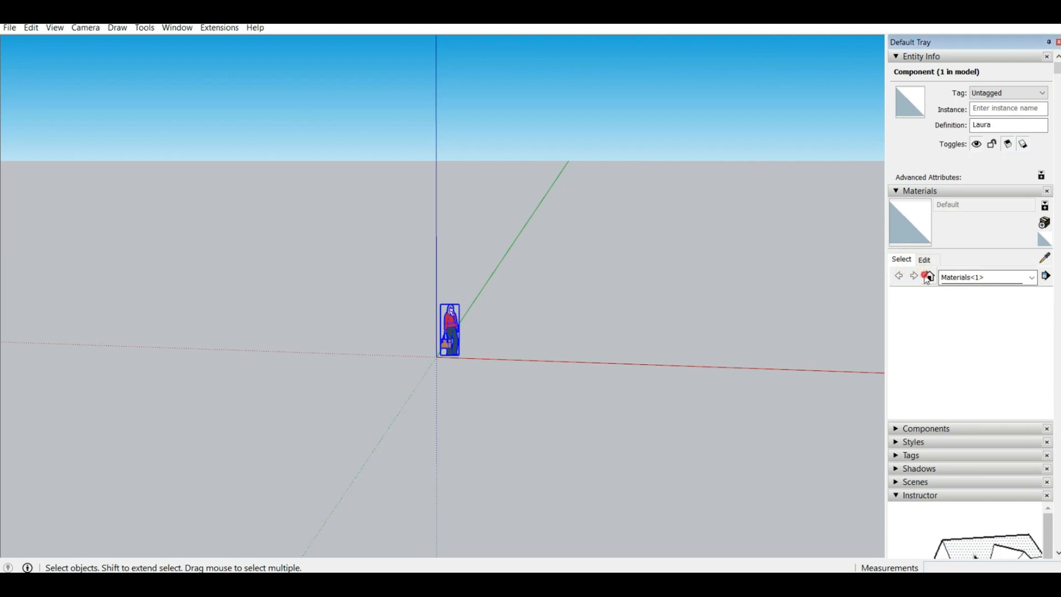
left_click(929, 276)
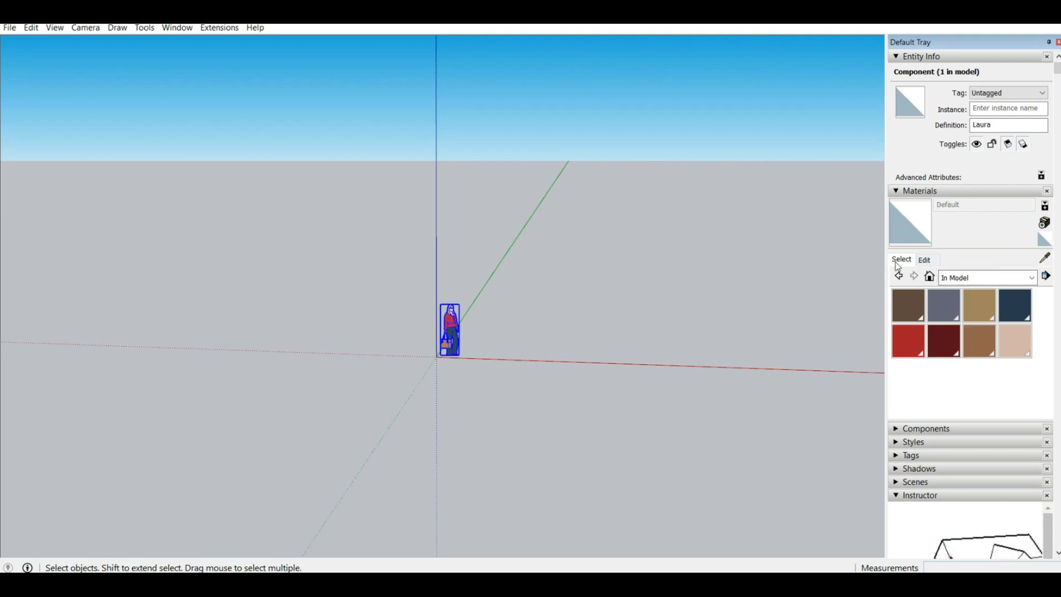
left_click(962, 281)
left_click(962, 289)
left_click(1025, 279)
left_click(984, 293)
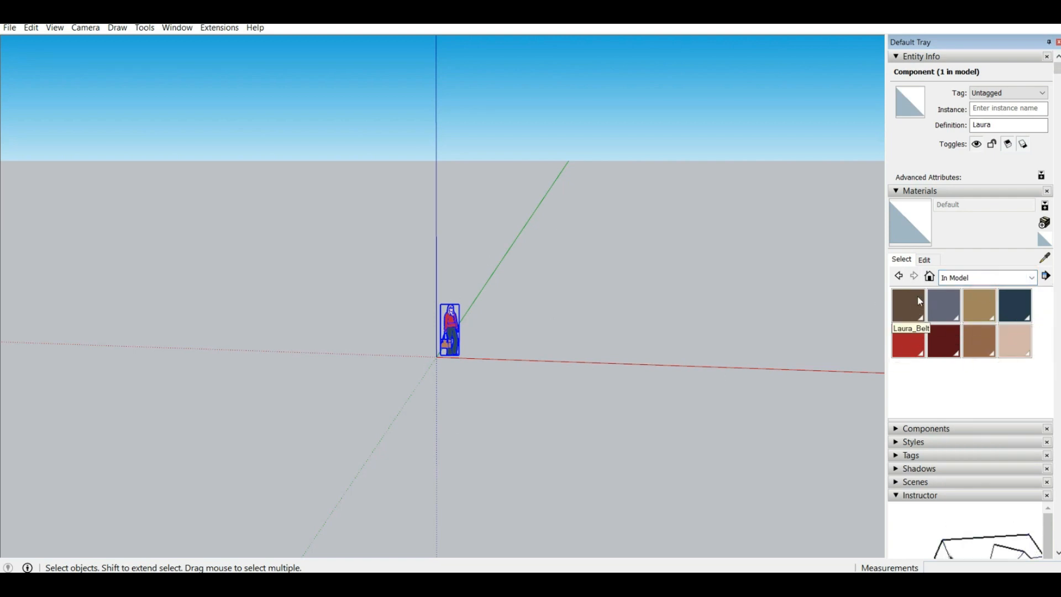
scroll(448, 329, "up", 5)
middle_click_drag(449, 330, 480, 375)
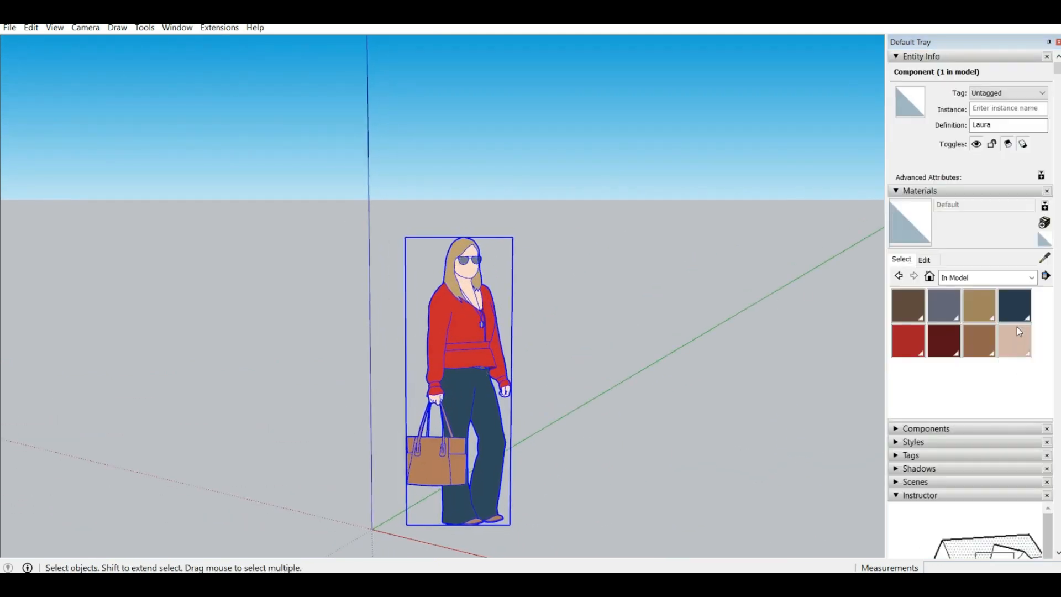
- Look through the Materials library folders and open the 3d Printing collection
left_click(1032, 277)
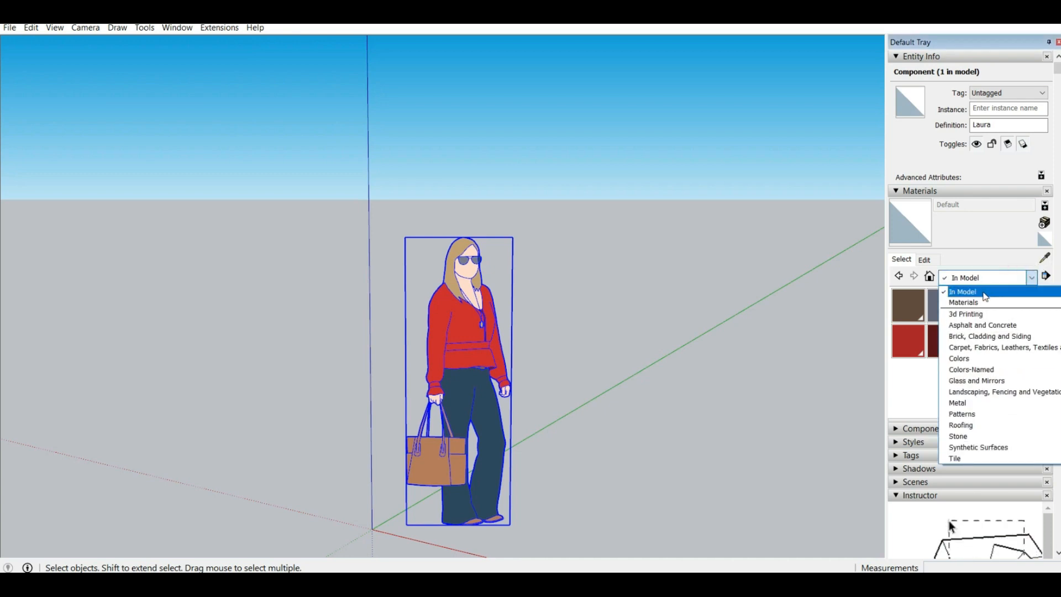
left_click(963, 302)
scroll(937, 314, "down", 5)
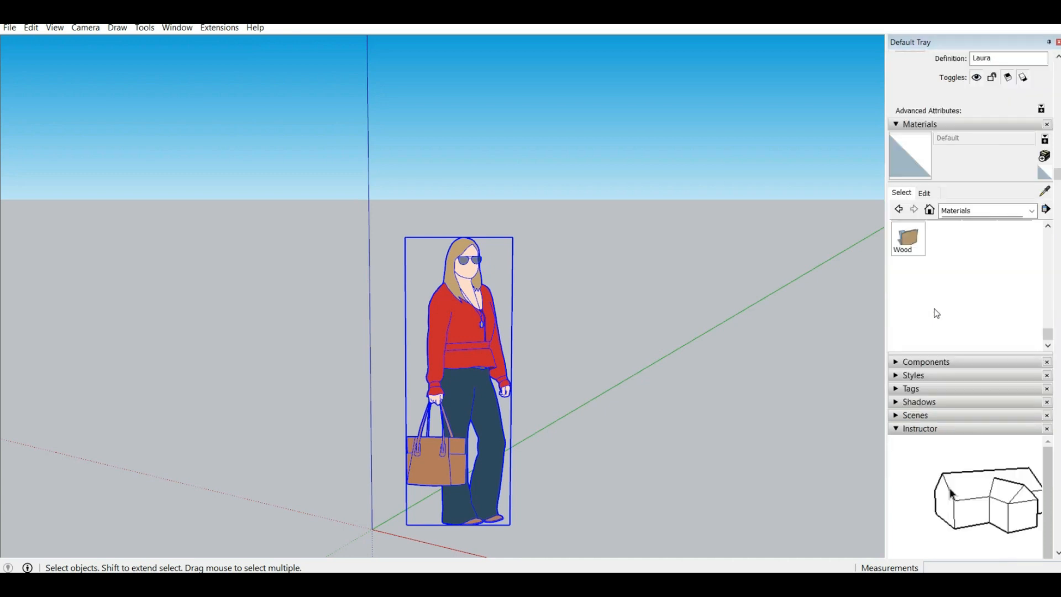
scroll(940, 304, "down", 2)
scroll(959, 247, "up", 5)
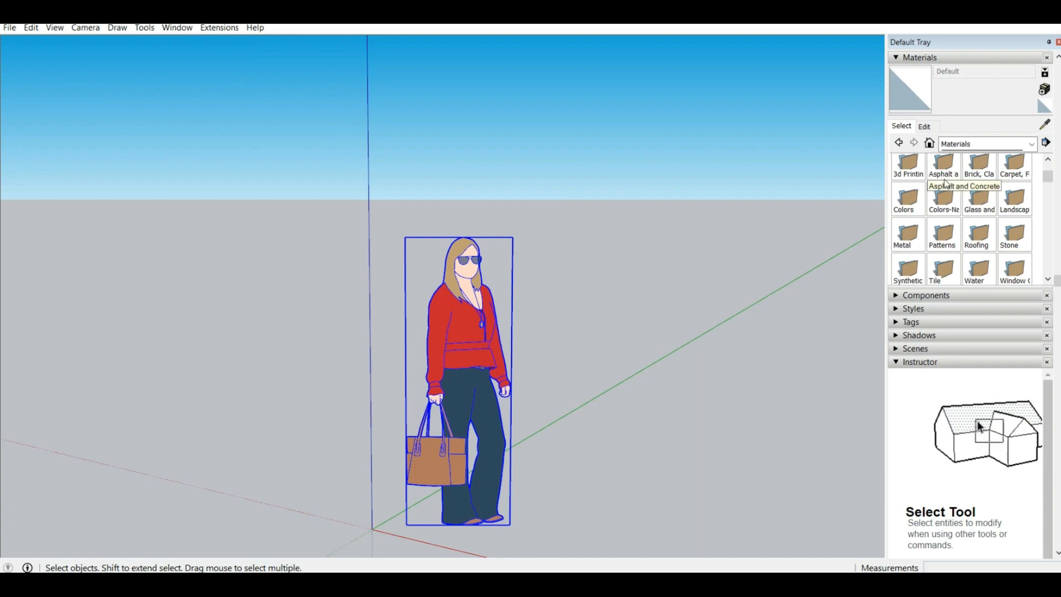
scroll(940, 210, "up", 2)
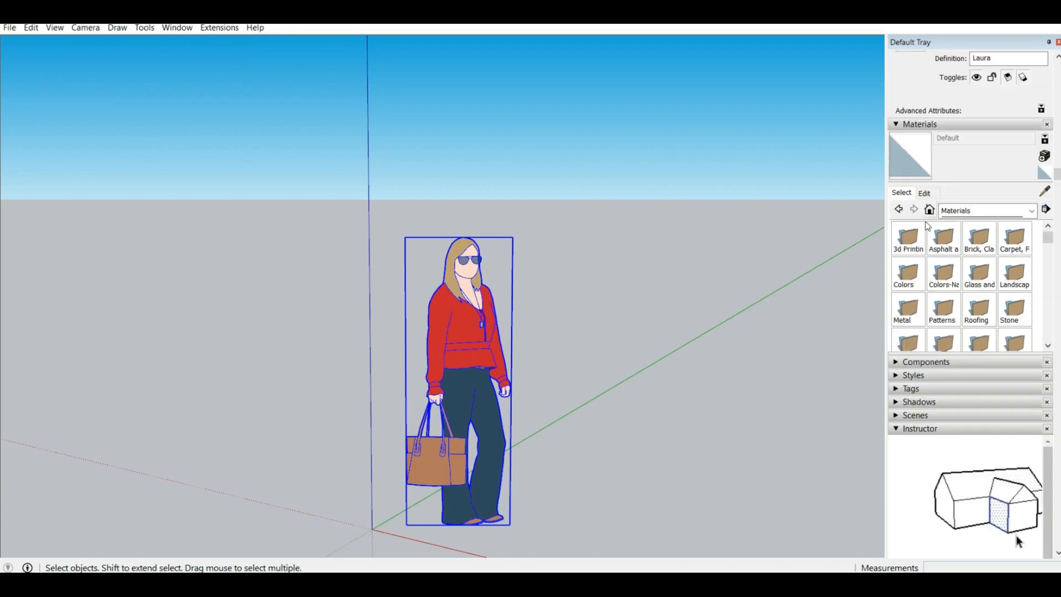
double_click(920, 250)
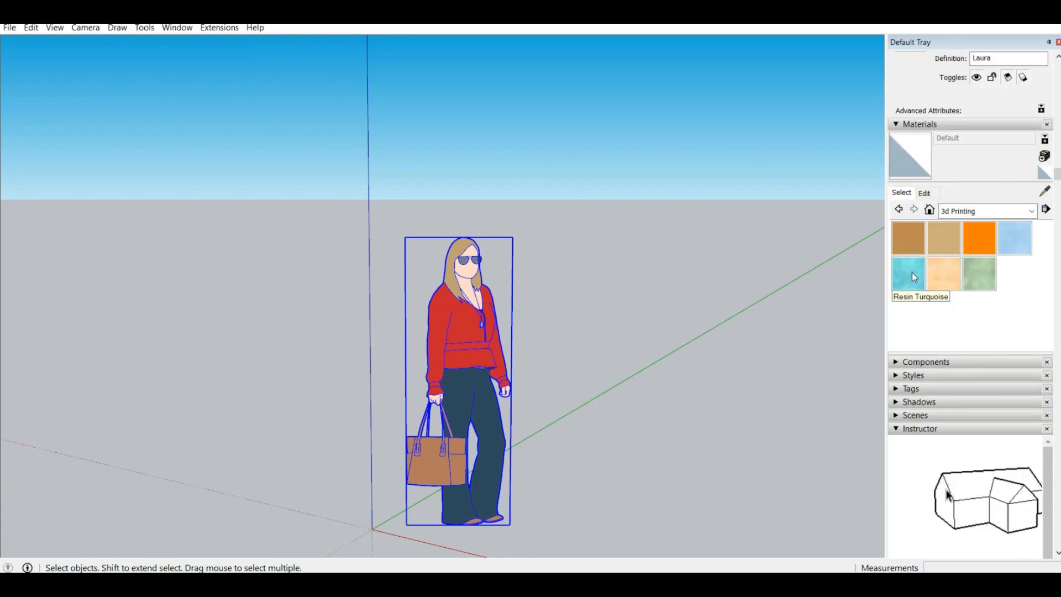
- Switch to the Brick, Cladding and Siding materials and look through the available textures
left_click(965, 211)
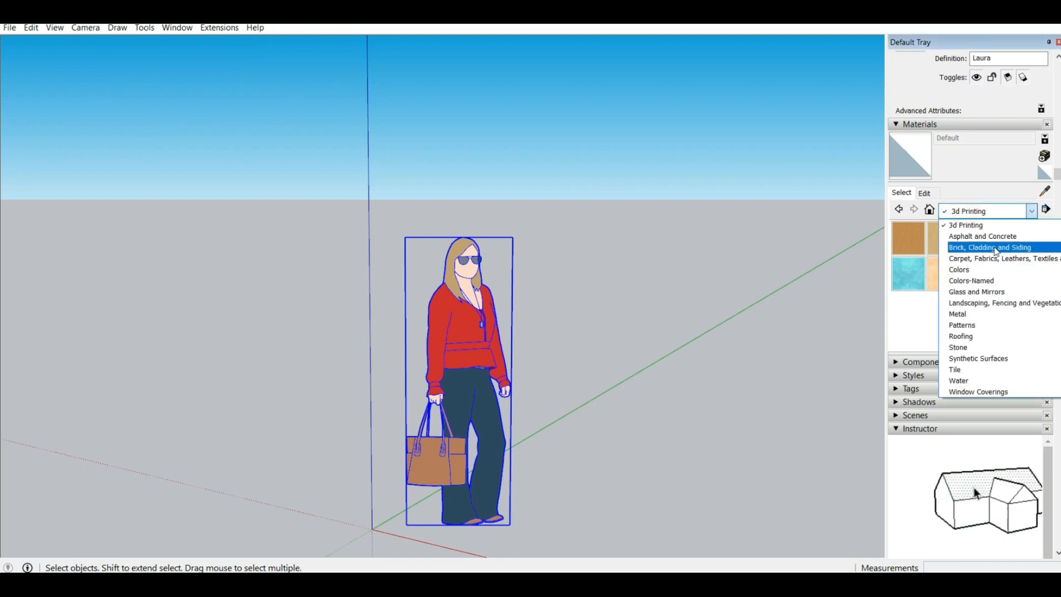
left_click(987, 247)
scroll(967, 268, "down", 3)
scroll(967, 269, "up", 5)
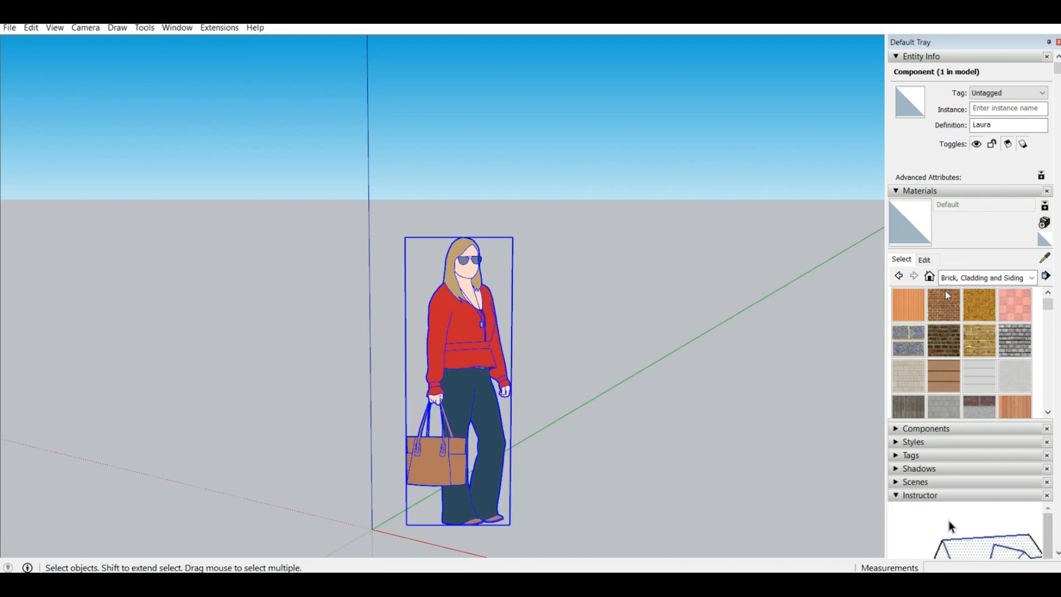
left_click(984, 278)
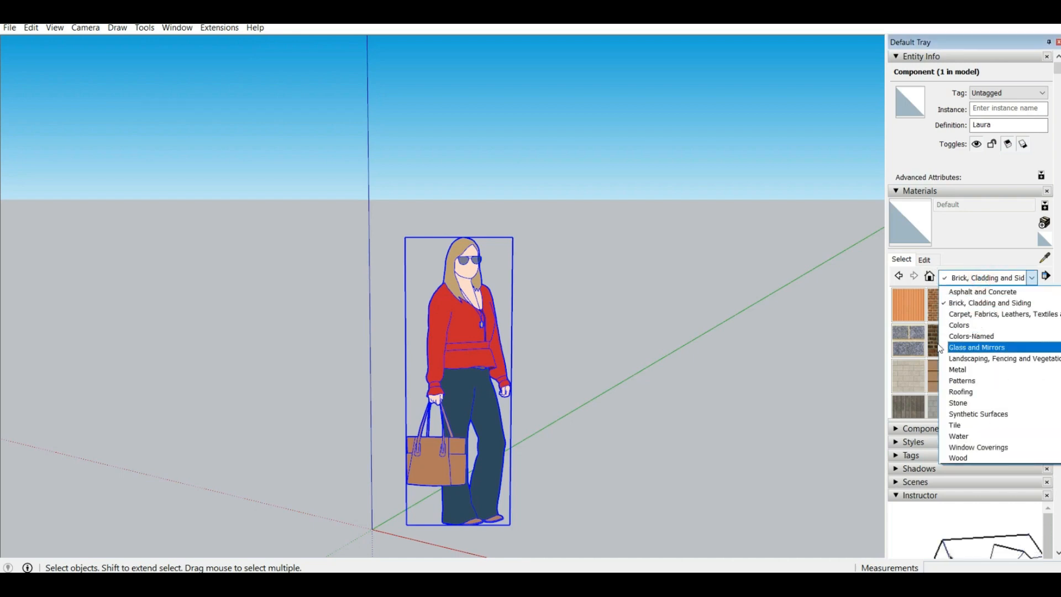
left_click(913, 344)
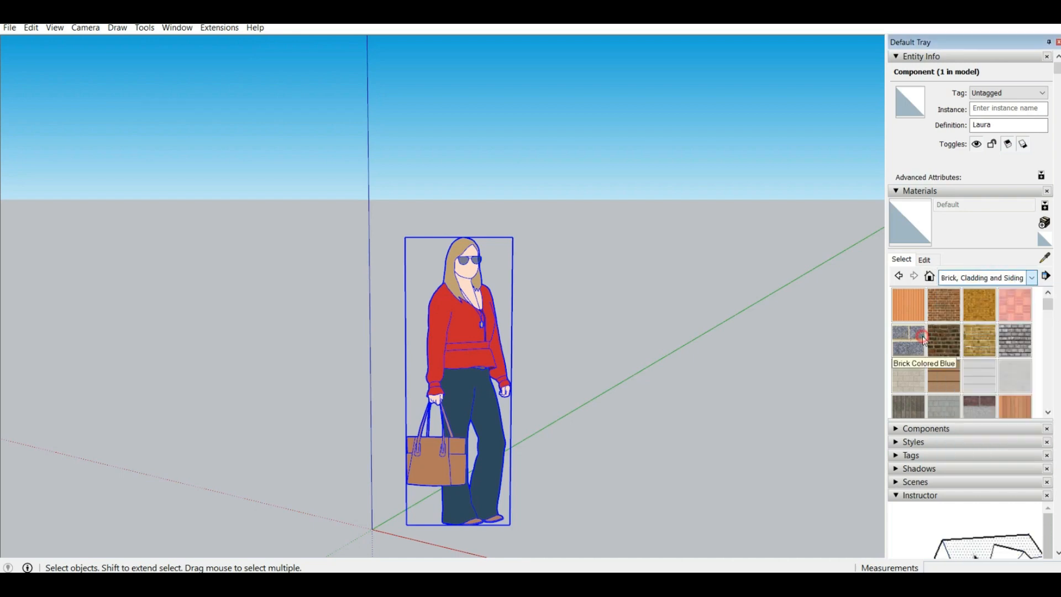
- Paint the scale figure with Brick Antique 01 and review the material's colour, texture and opacity settings
left_click(943, 304)
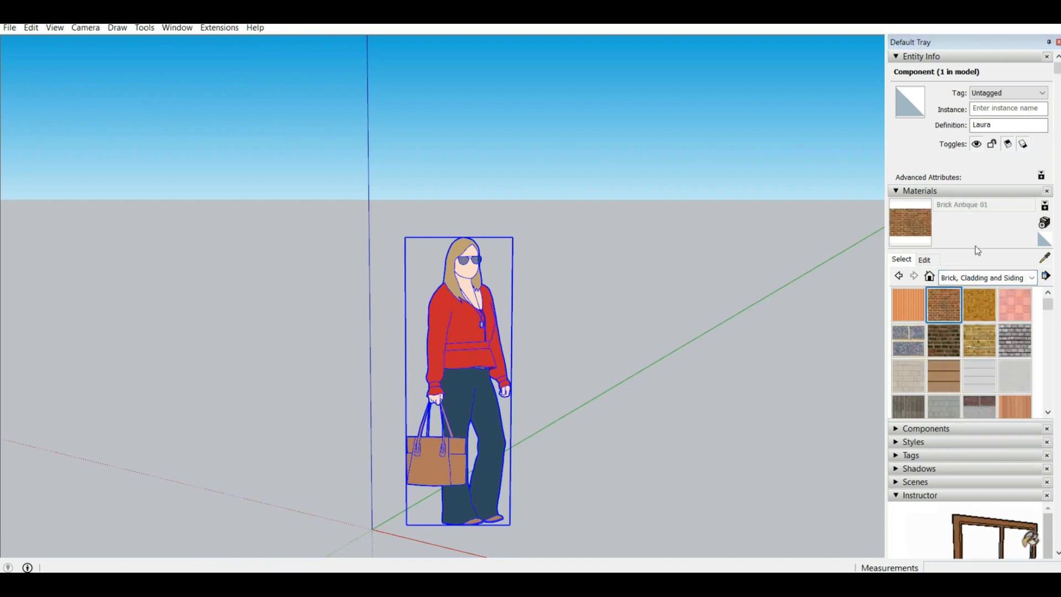
left_click(933, 260)
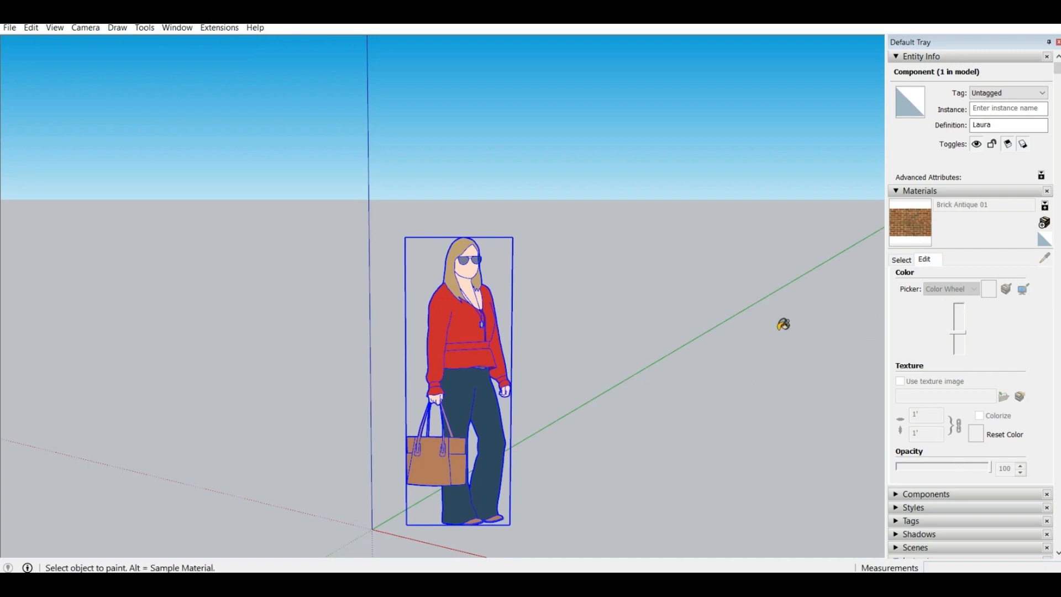
left_click(459, 312)
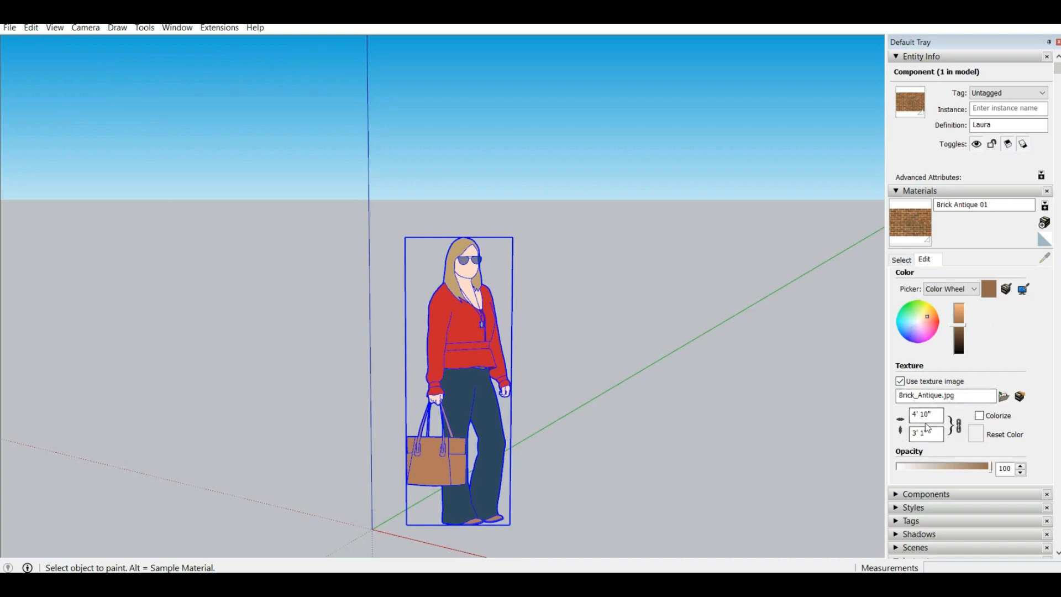
scroll(965, 402, "down", 2)
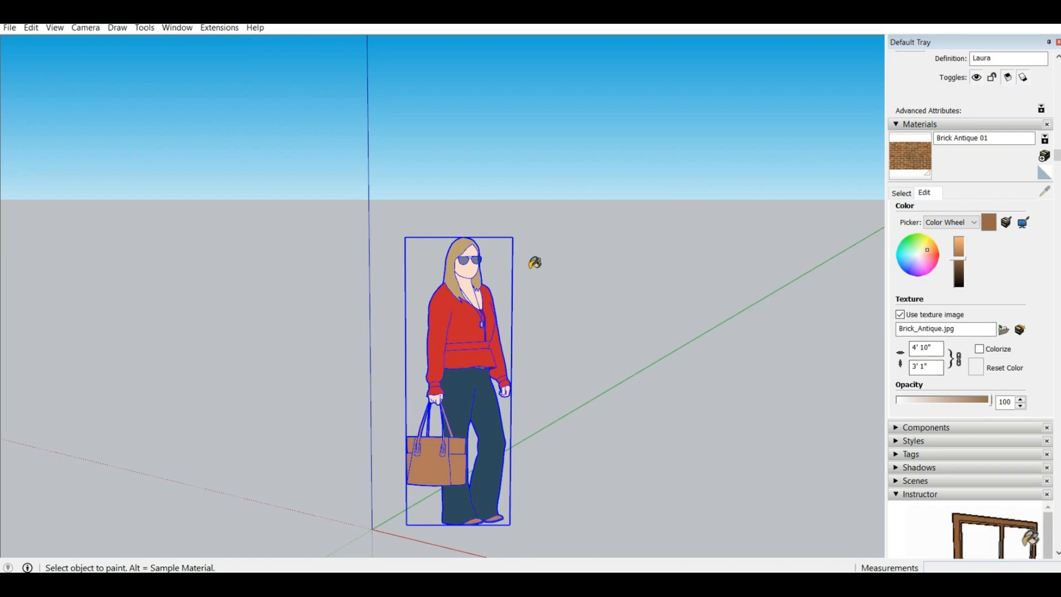
scroll(959, 237, "up", 2)
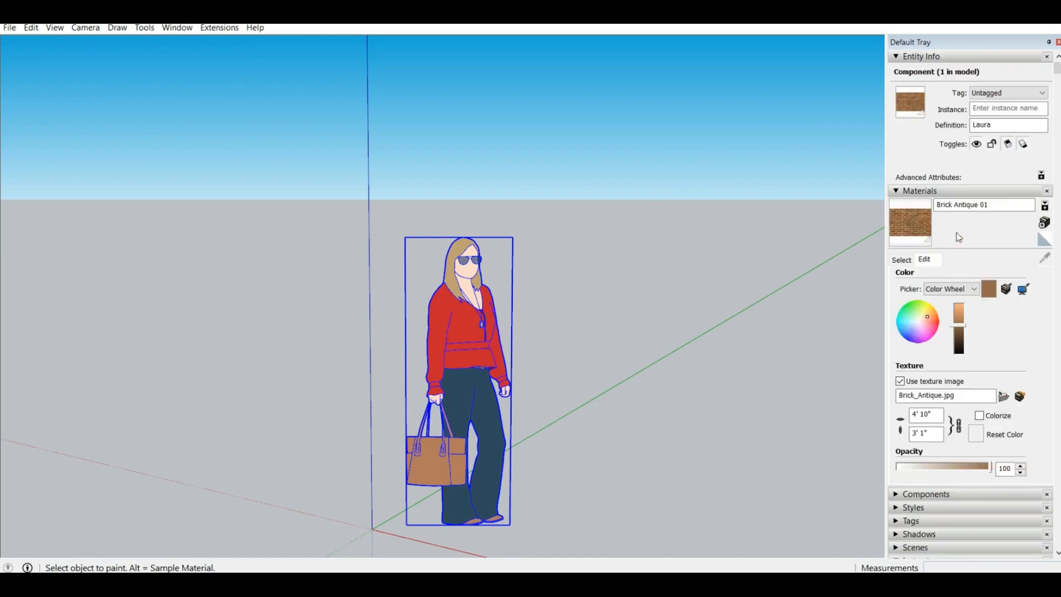
- Browse the remaining brick textures and expand the Components, Styles and Tags sections to look them over
left_click(902, 260)
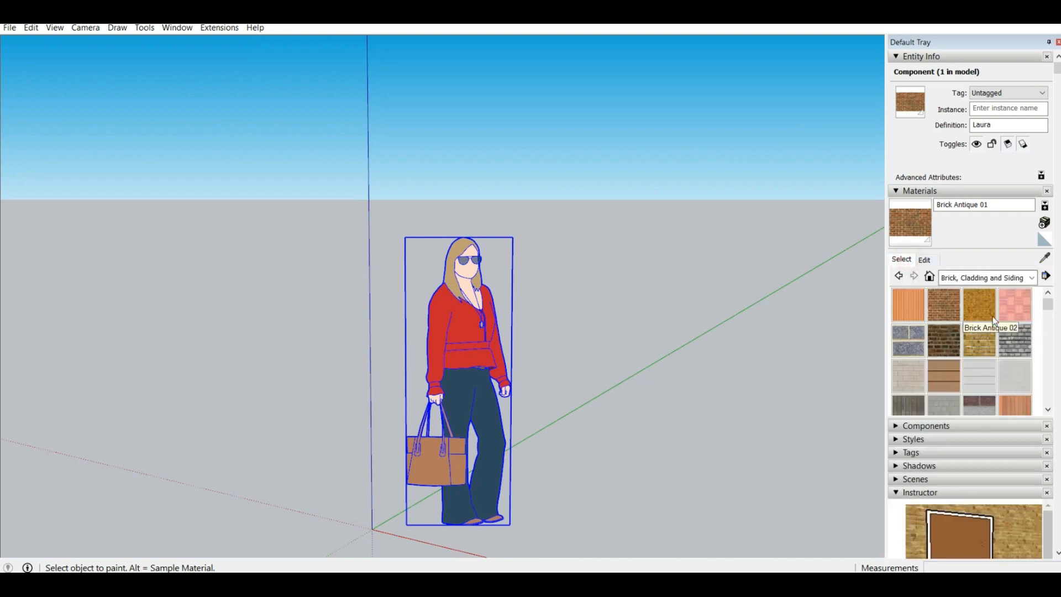
scroll(993, 316, "down", 10)
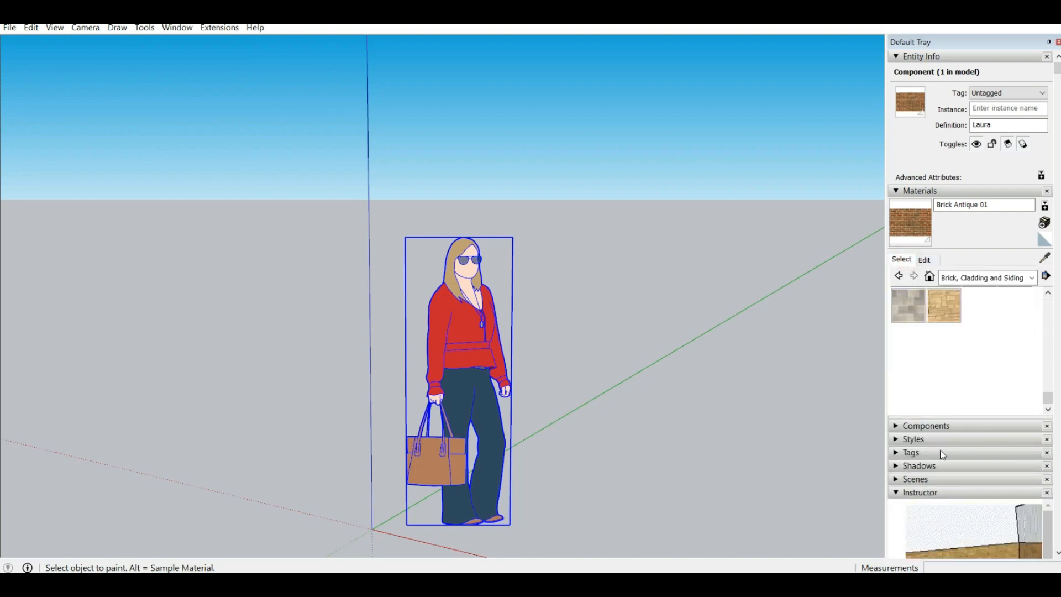
left_click(940, 426)
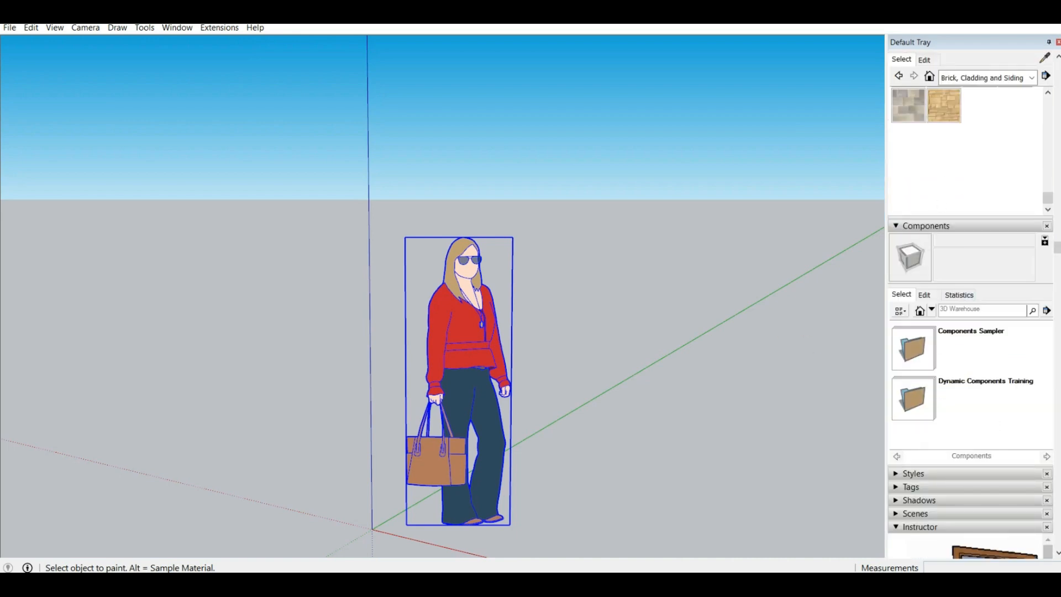
scroll(983, 356, "down", 3)
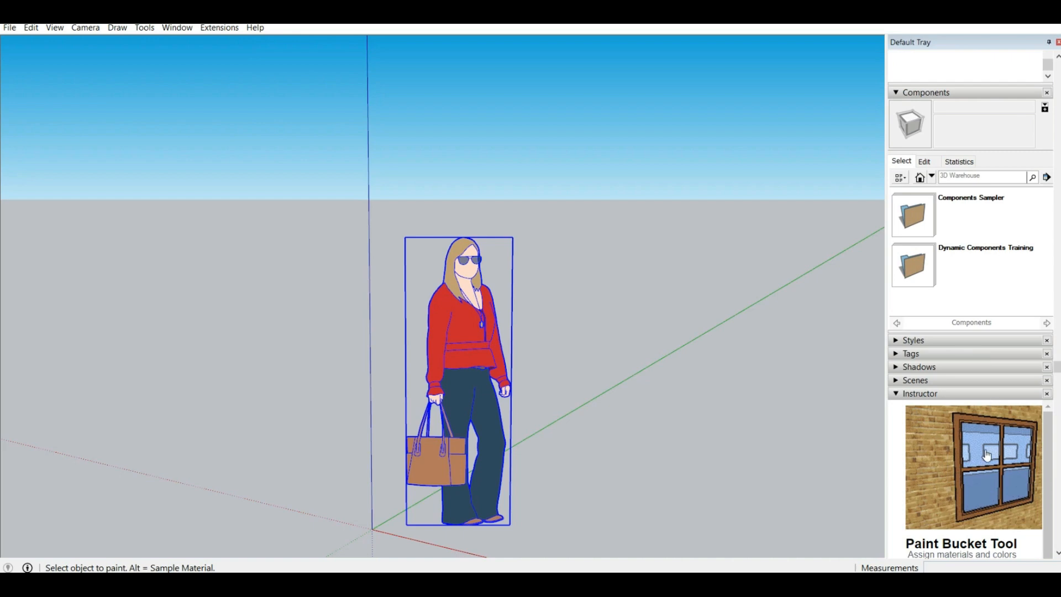
left_click(952, 340)
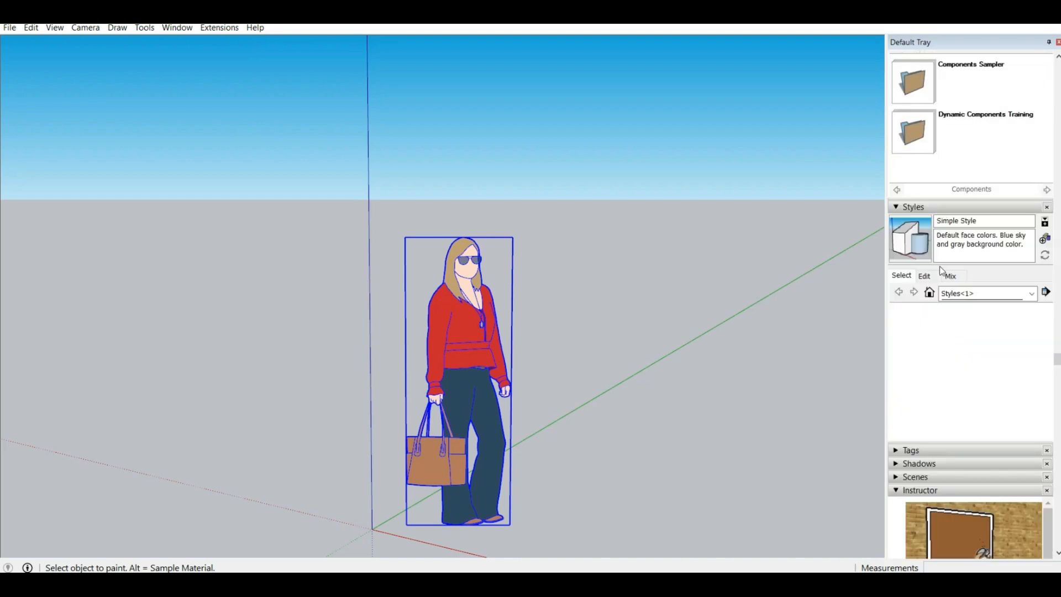
left_click(933, 449)
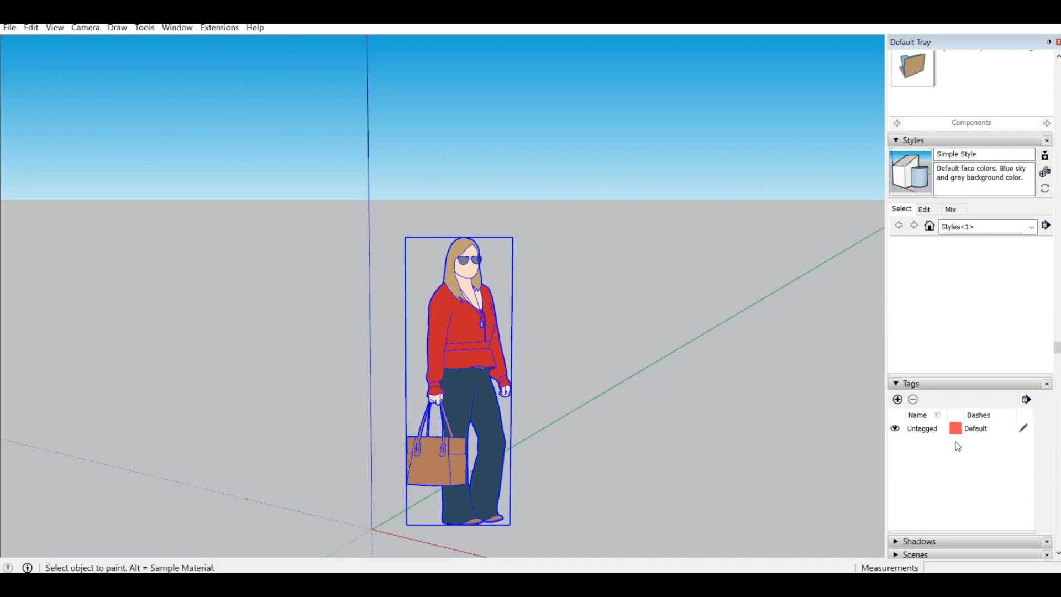
scroll(958, 446, "down", 2)
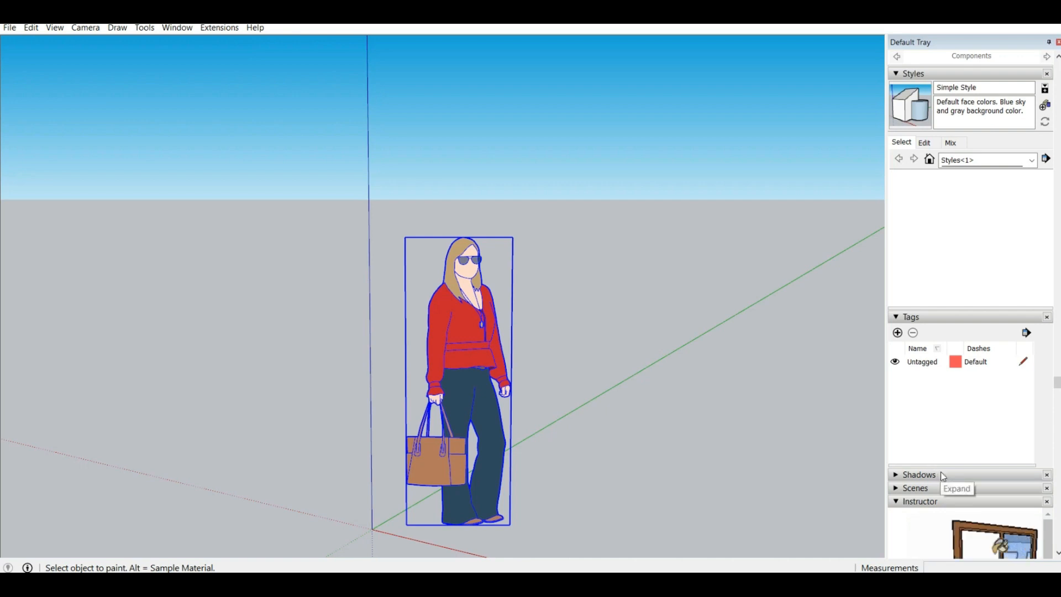
- Expand the Shadows settings and try switching sun shading on and off
left_click(972, 476)
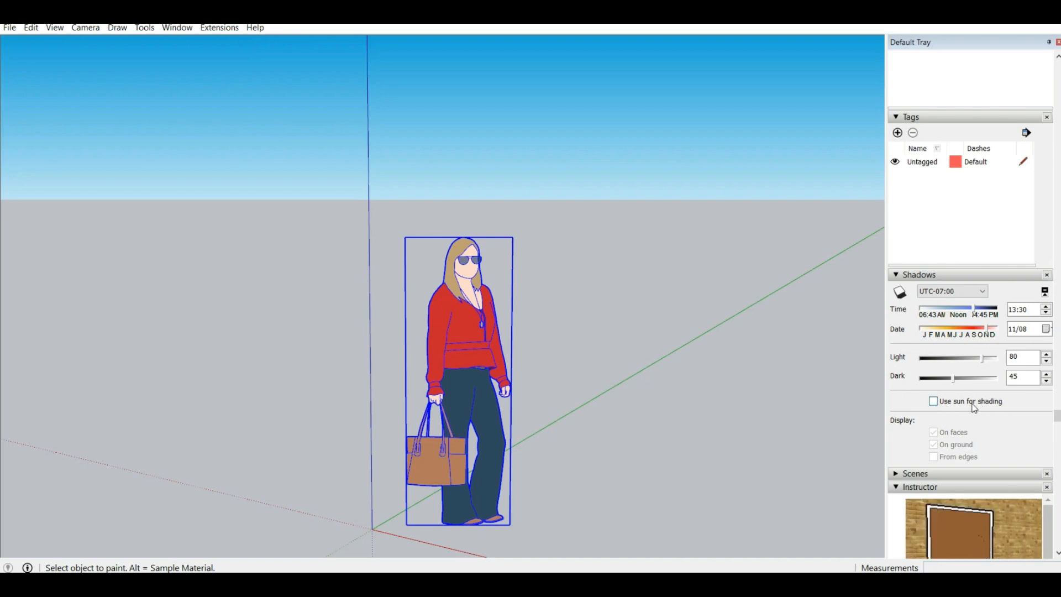
left_click(933, 400)
left_click(934, 401)
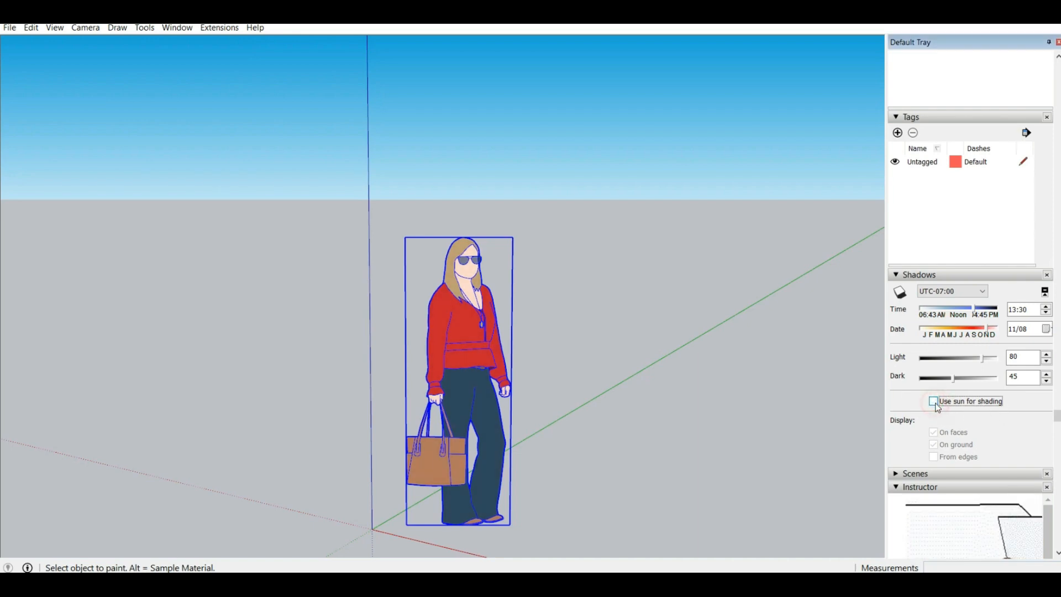
- Look over the Scenes section and read the Instructor's guidance on the Paint Bucket Tool
scroll(936, 407, "down", 3)
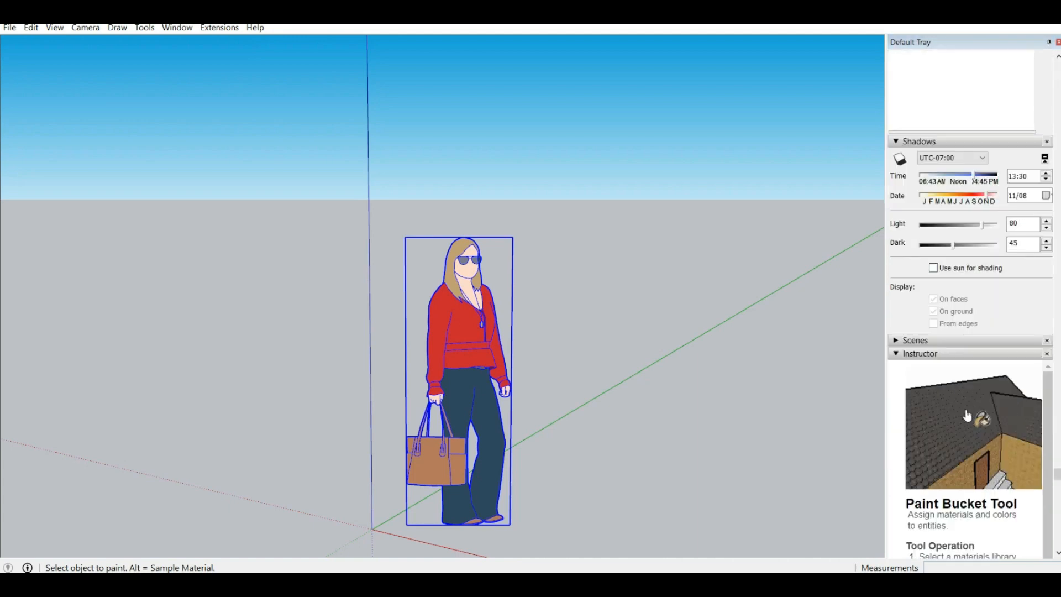
left_click(945, 340)
scroll(964, 422, "down", 2)
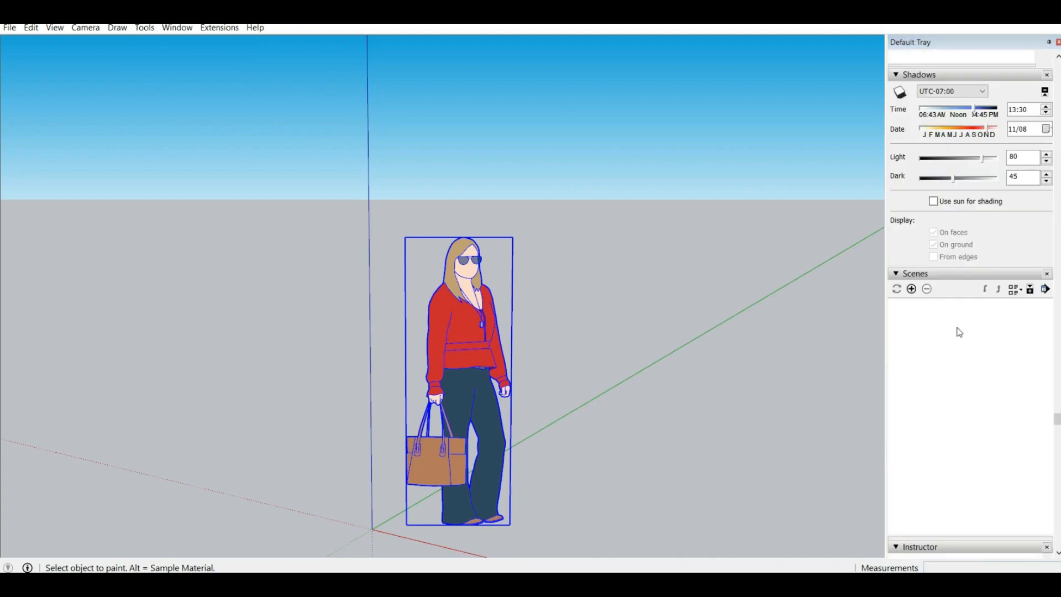
middle_click_drag(675, 322, 658, 376)
left_click(928, 274)
scroll(891, 356, "down", 3)
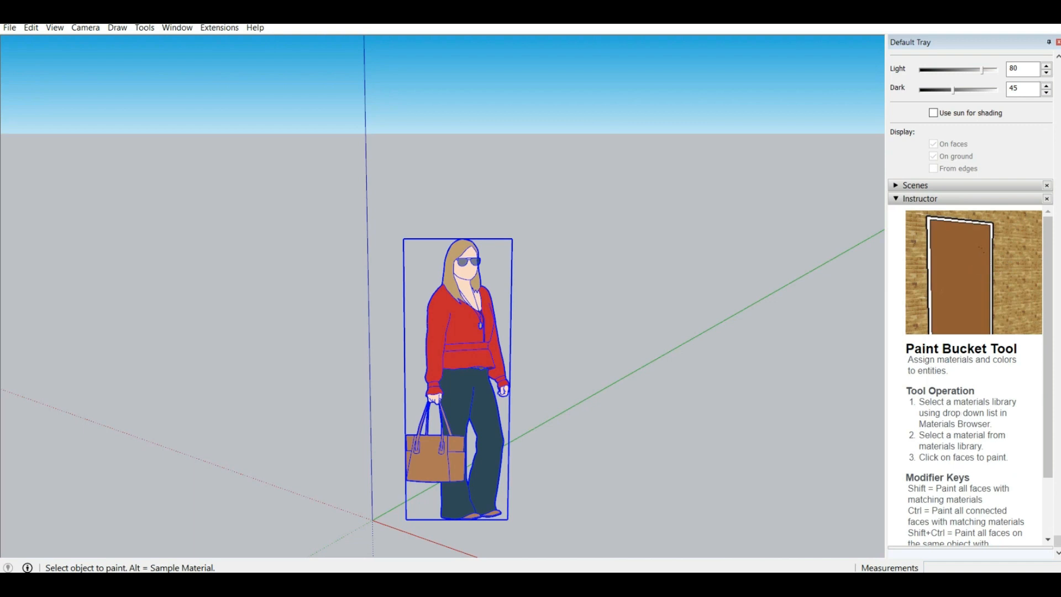
scroll(1031, 512, "down", 3)
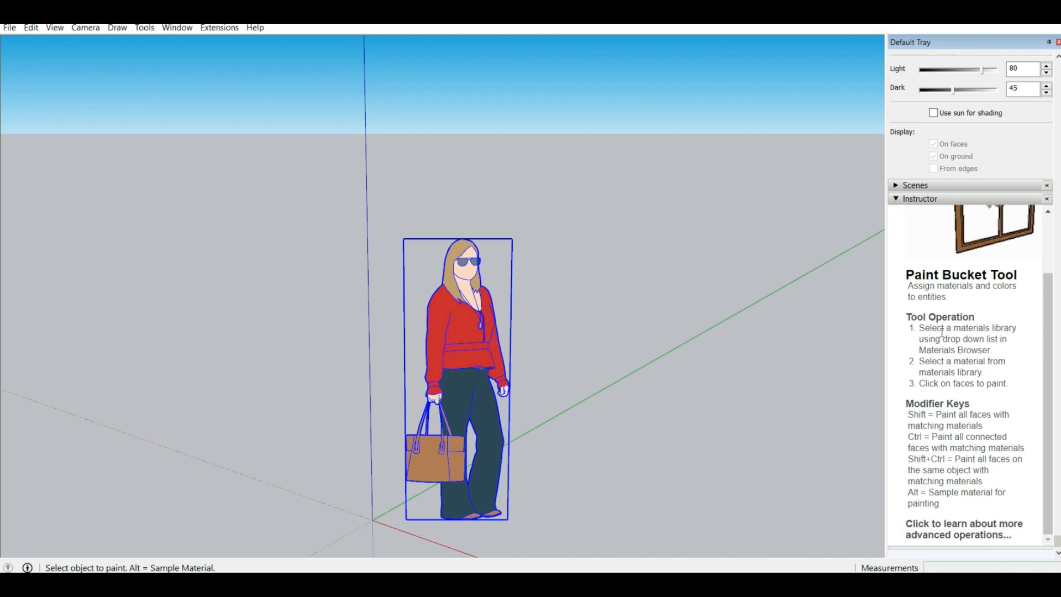
scroll(921, 469, "up", 5)
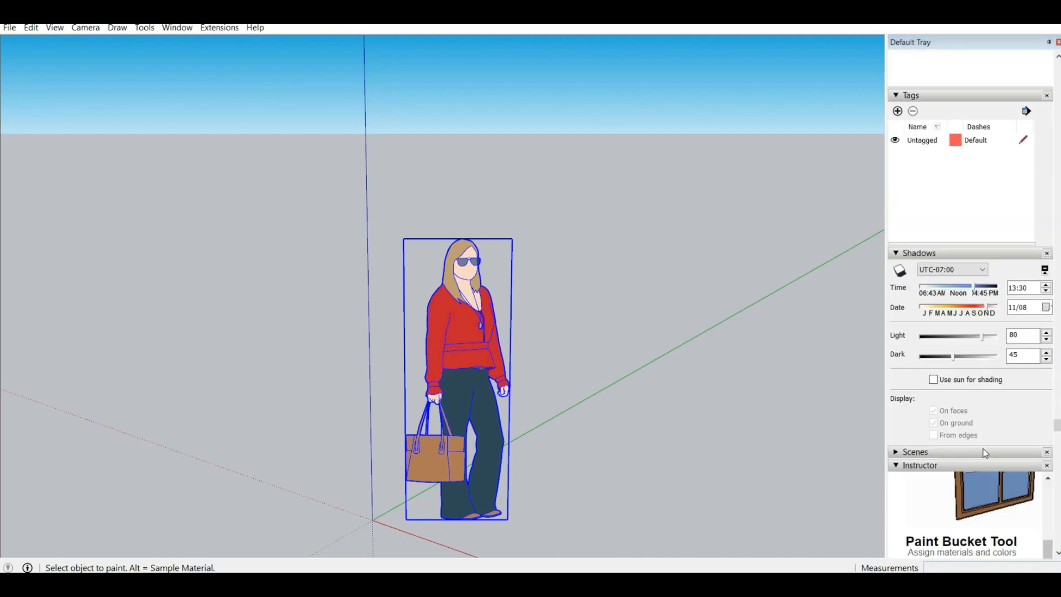
- Collapse the Instructor, Shadows, Tags, Styles, Components and Materials sections, keeping only Entity Info expanded
left_click(906, 467)
left_click(910, 332)
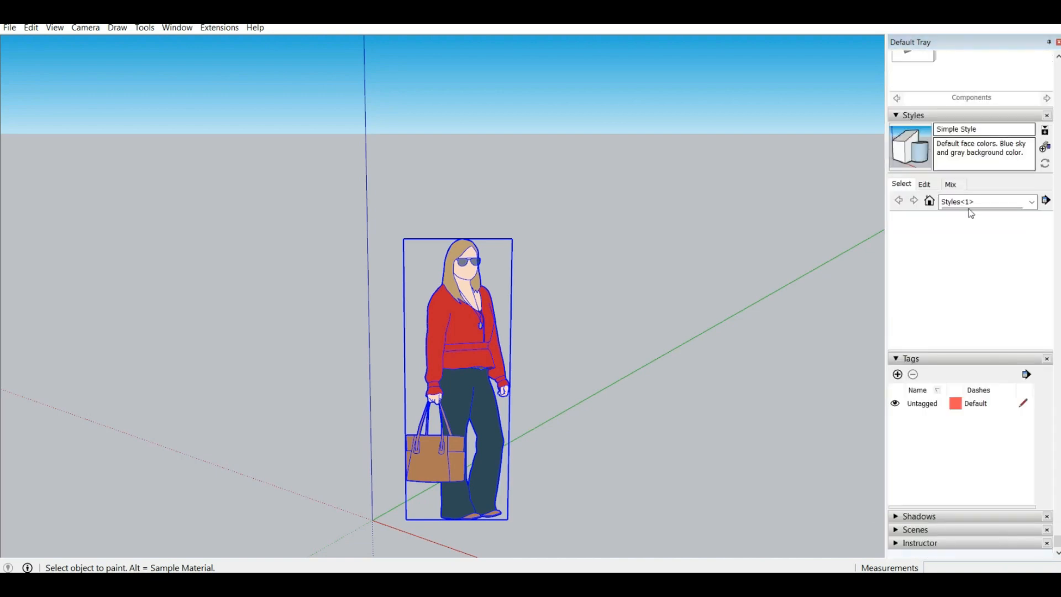
left_click(908, 358)
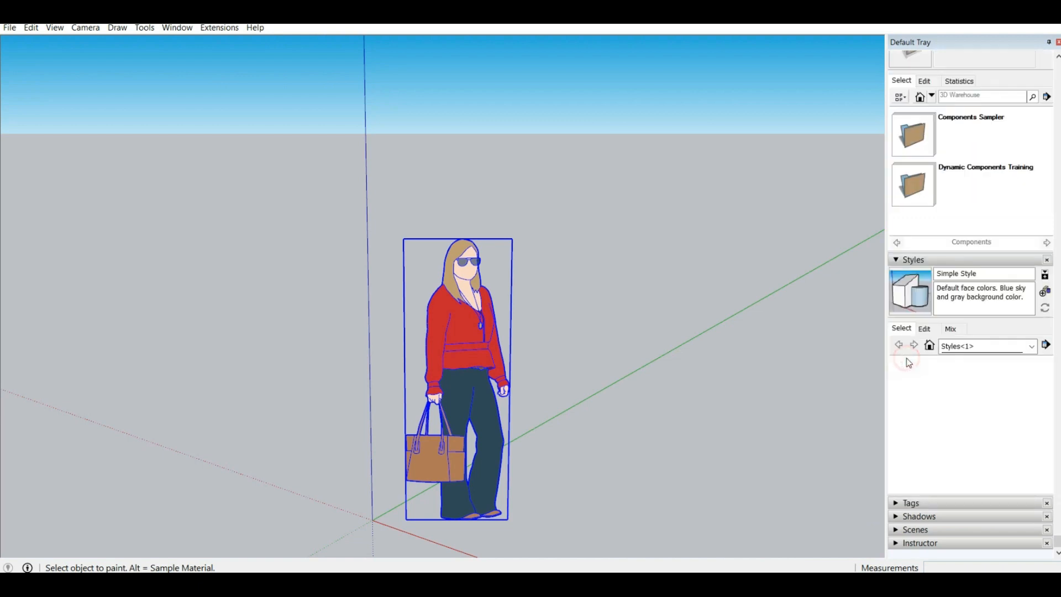
left_click(935, 259)
scroll(985, 319, "up", 3)
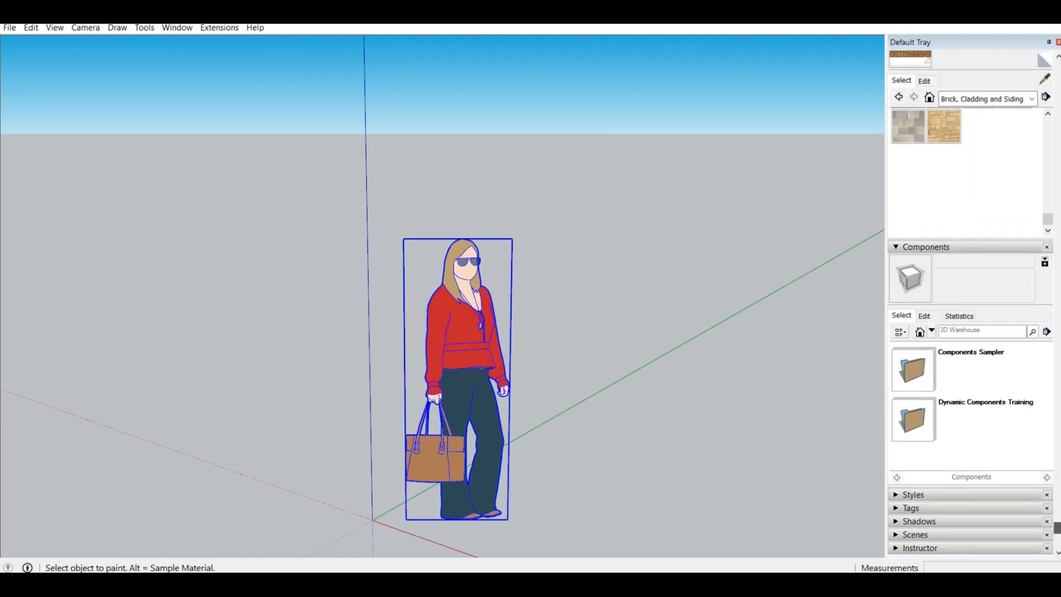
left_click(985, 317)
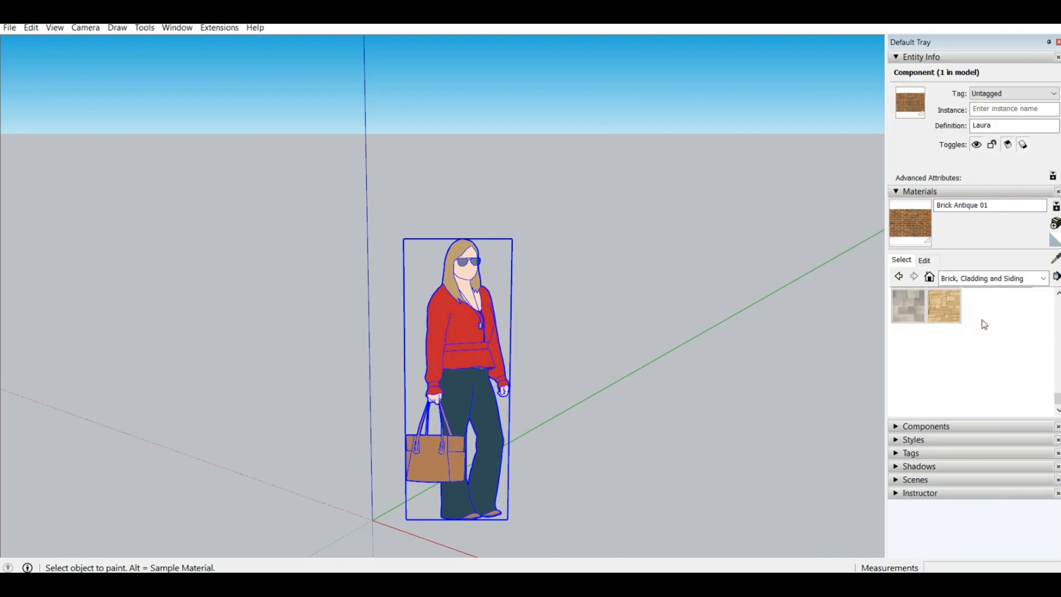
left_click(917, 191)
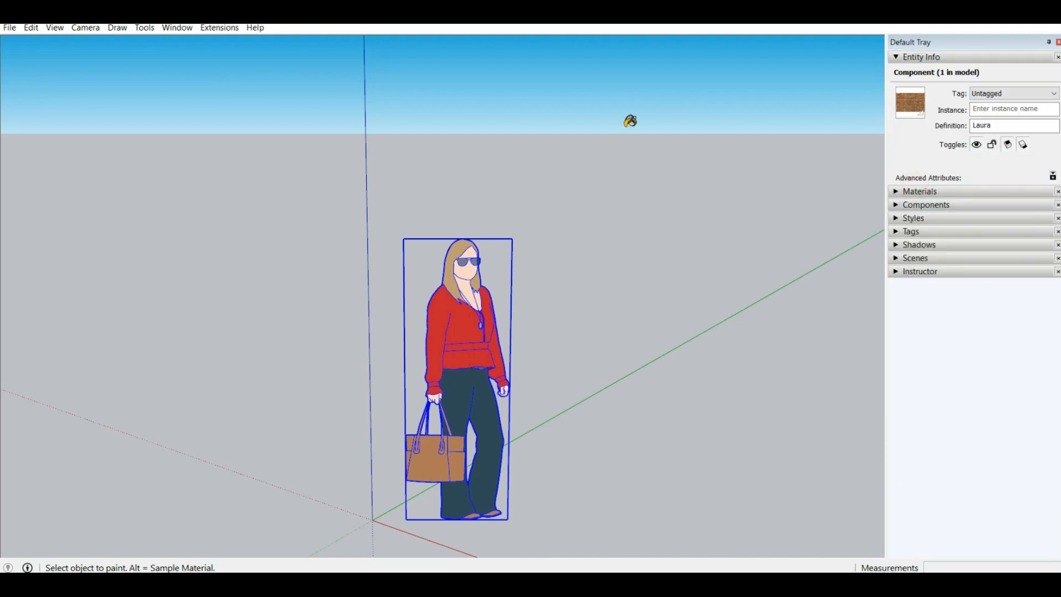
- Survey the program's command categories from File through Help, including the View, Tools and Window commands
left_click(9, 29)
mouse_move(36, 30)
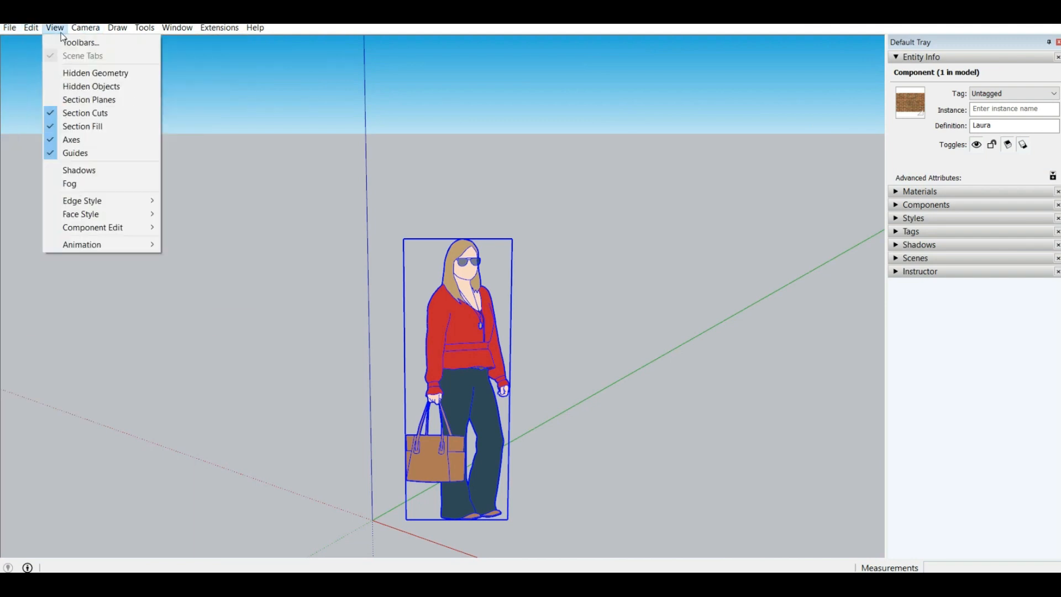
mouse_move(164, 29)
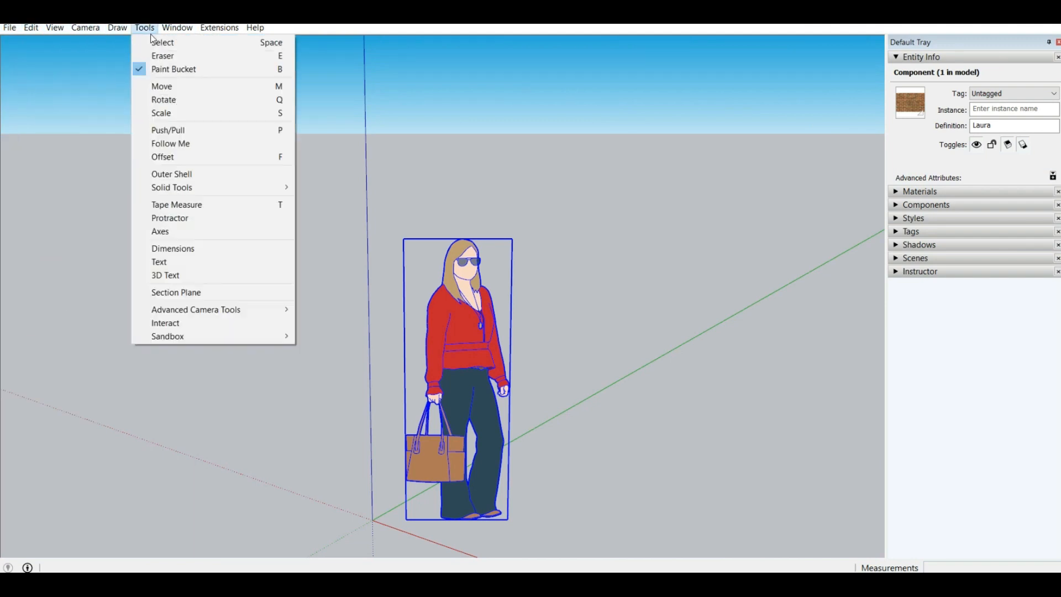
mouse_move(202, 29)
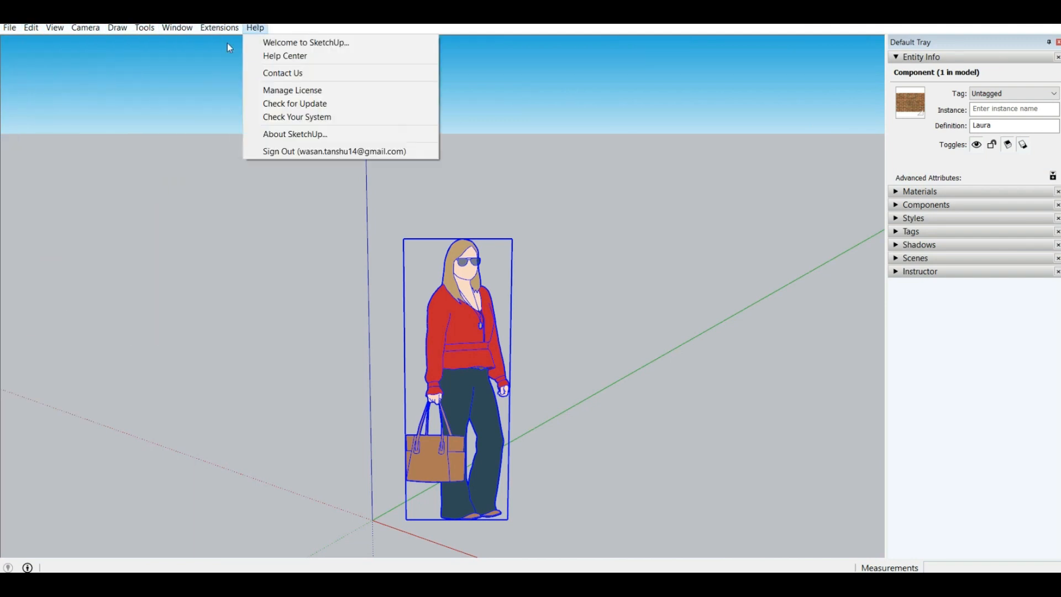
mouse_move(253, 29)
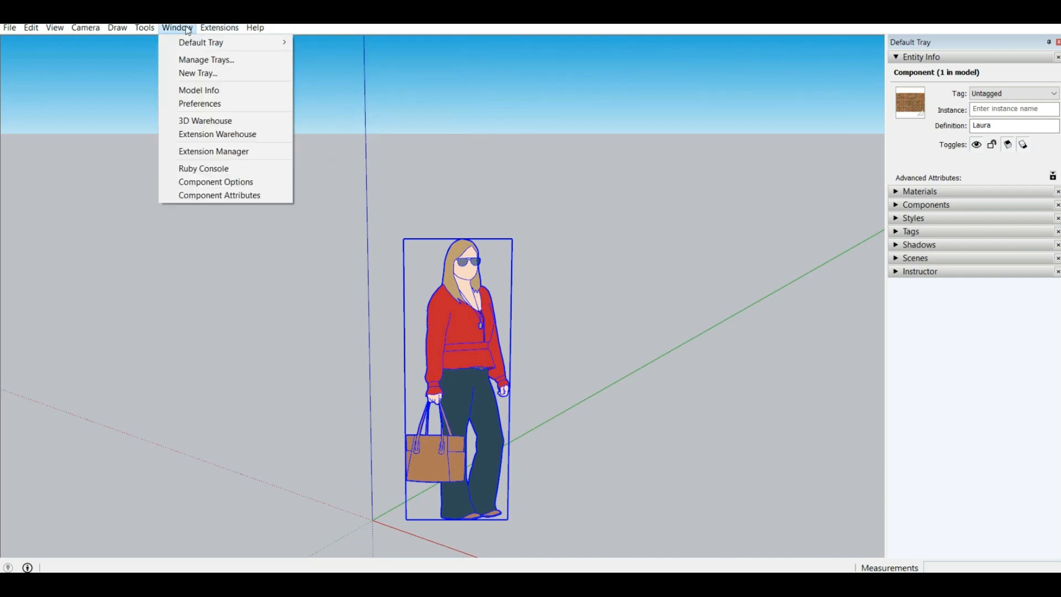
left_click(82, 107)
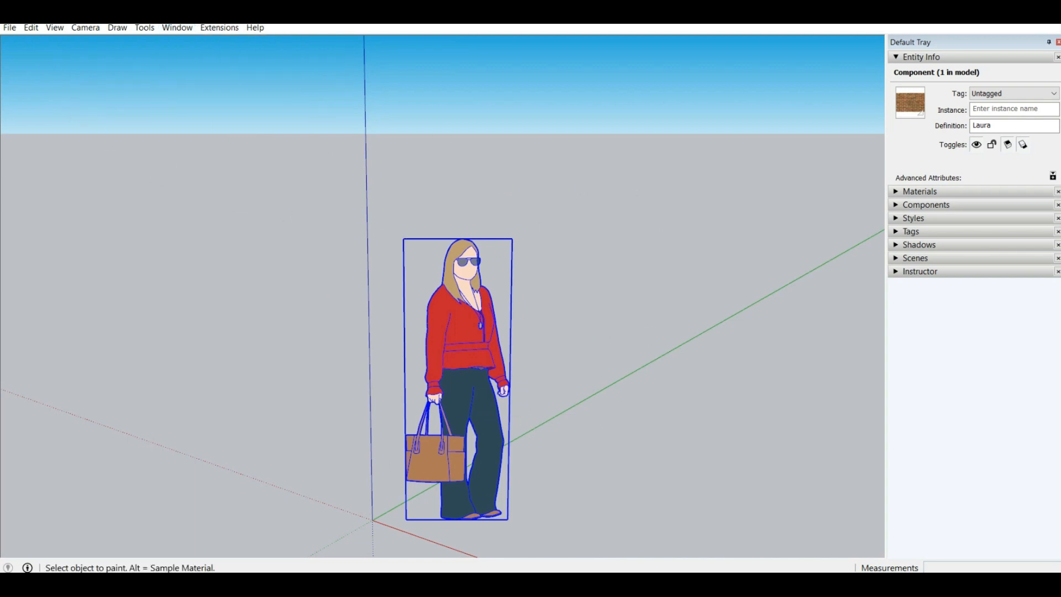
- Examine the File commands for saving, geo-location, importing and exporting a model
left_click(10, 27)
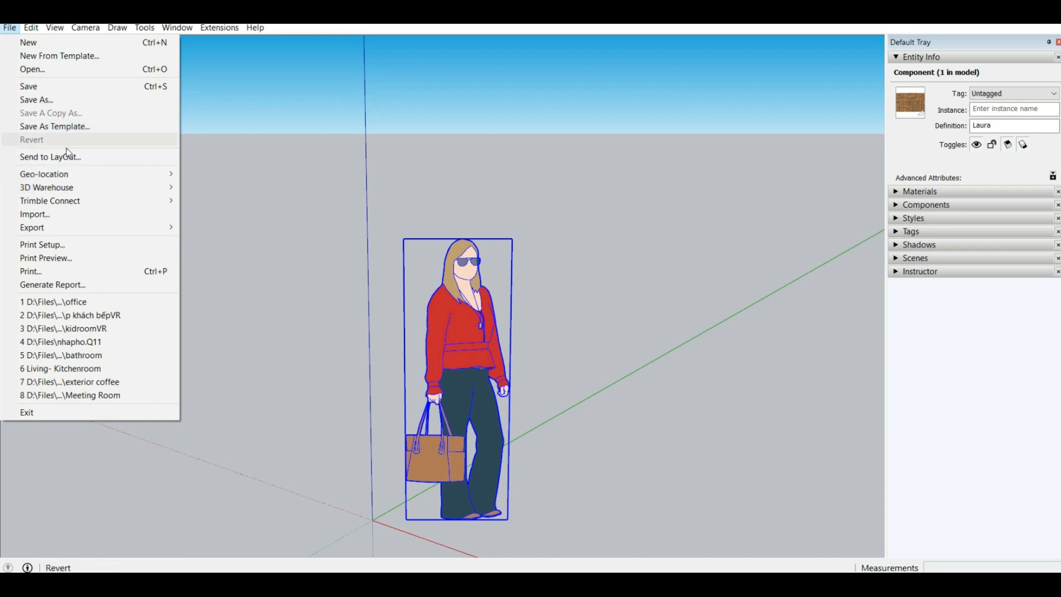
mouse_move(78, 177)
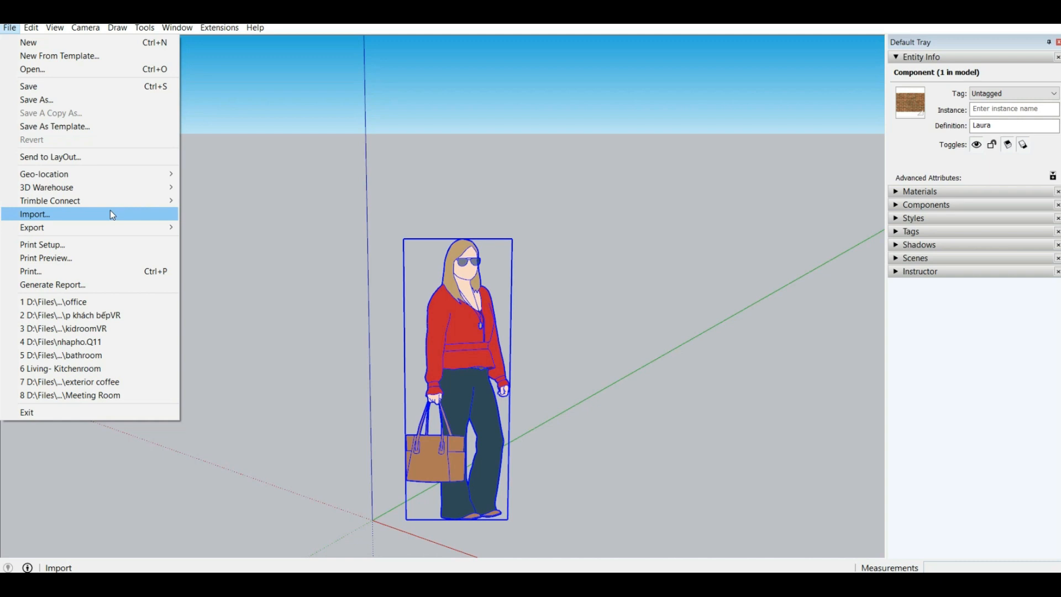
mouse_move(113, 230)
mouse_move(166, 228)
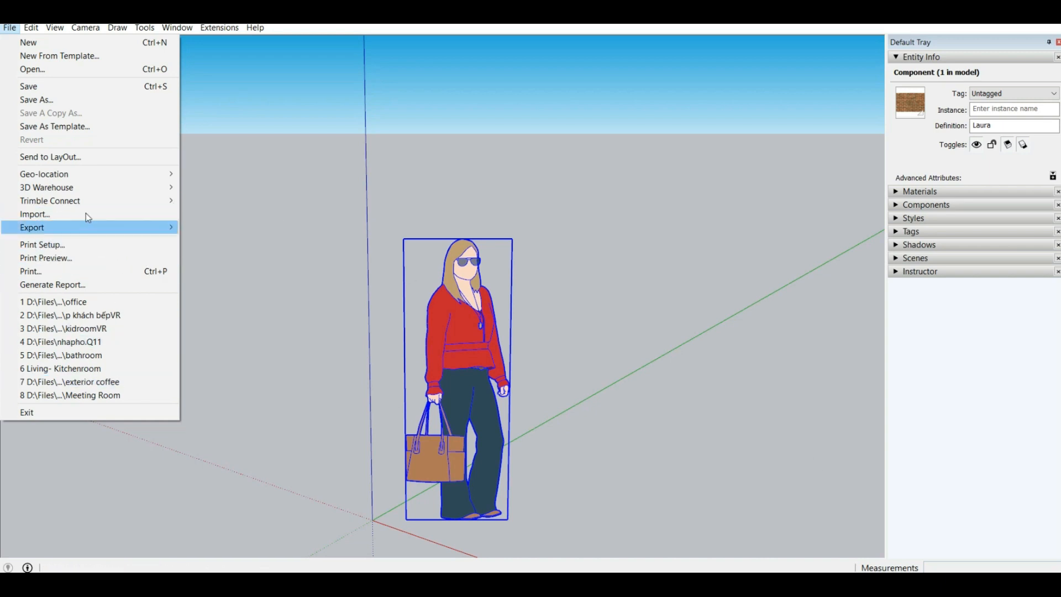
- Undo the paint applied to the scale figure and review the other Edit commands
mouse_move(38, 28)
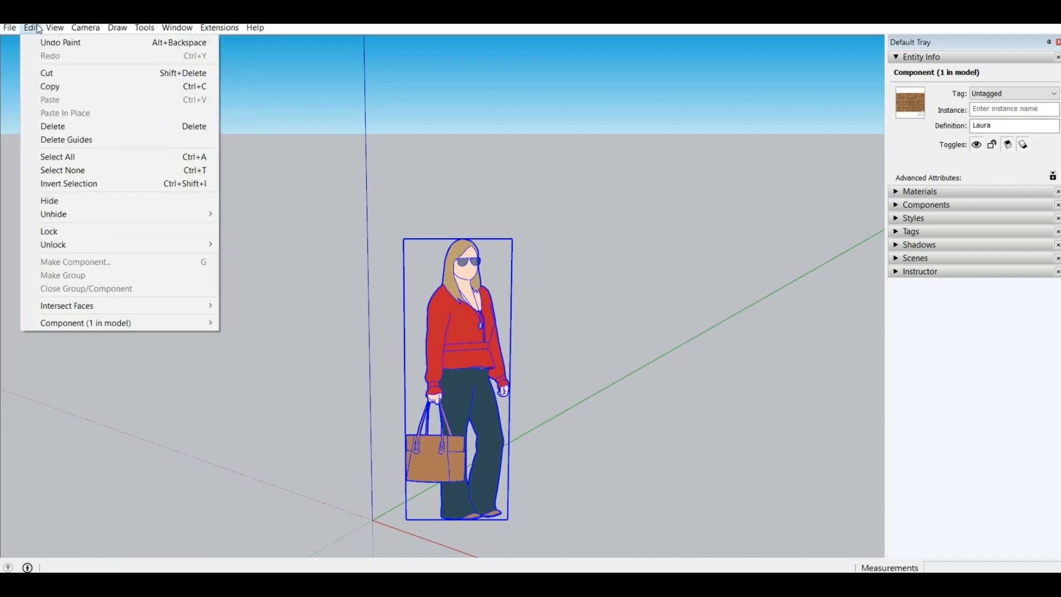
left_click(57, 46)
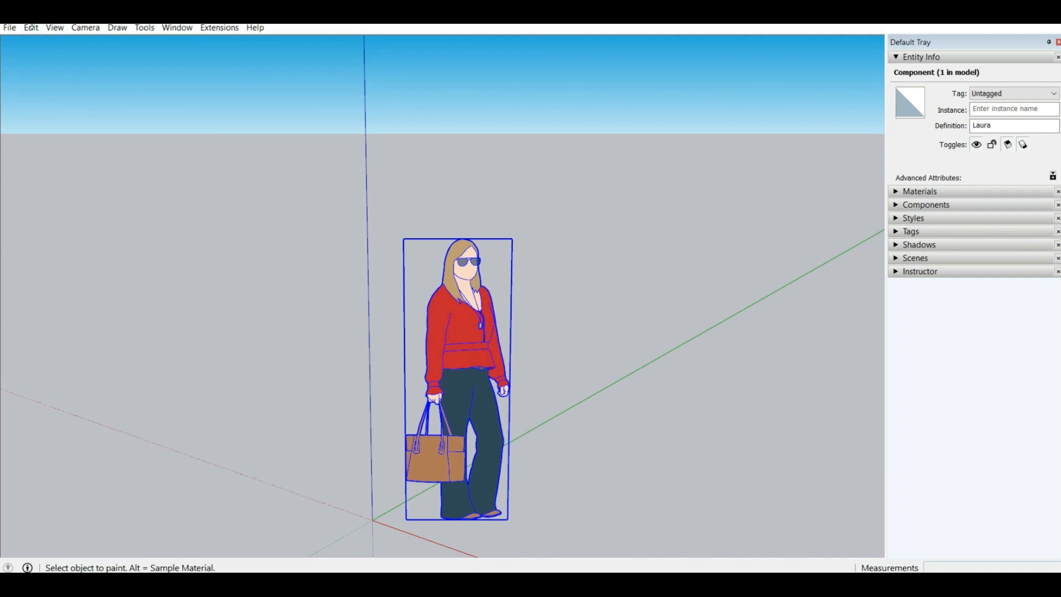
left_click(31, 27)
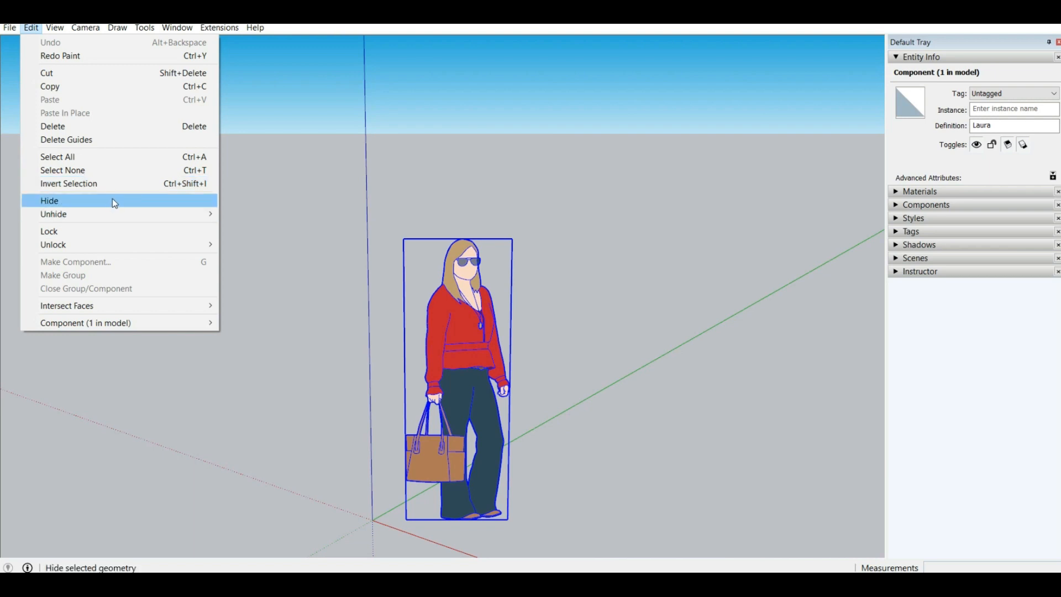
- Hide the selected scale figure, bring all hidden geometry back, and review the remaining Edit commands
left_click(163, 203)
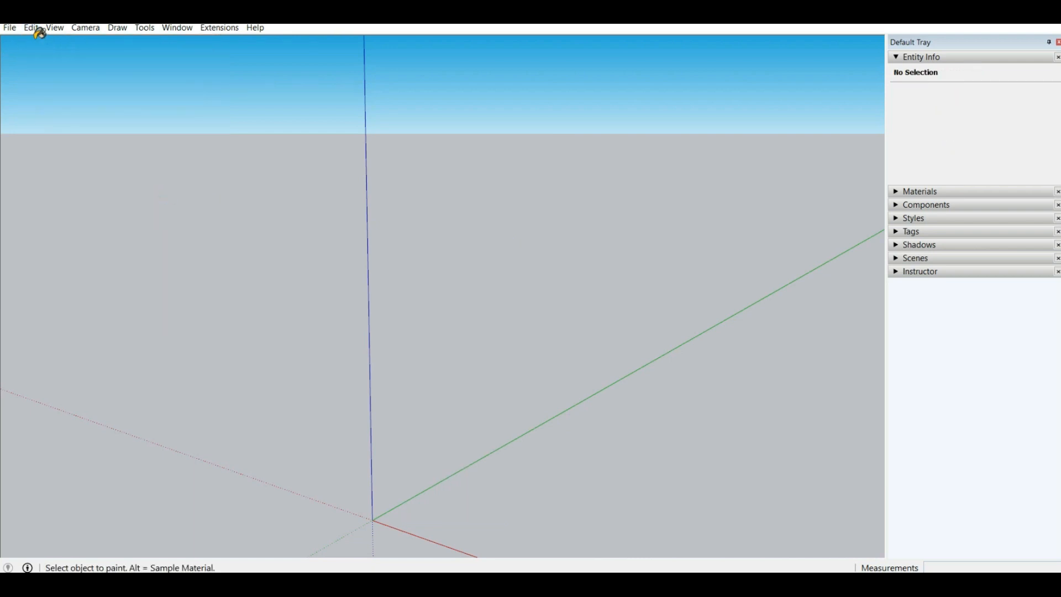
left_click(33, 29)
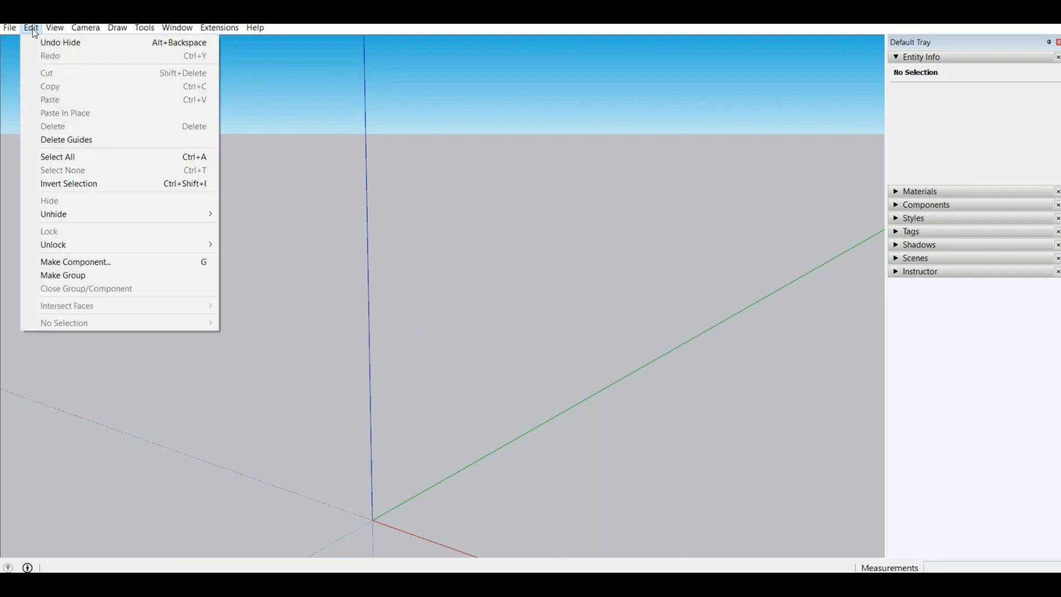
left_click(74, 217)
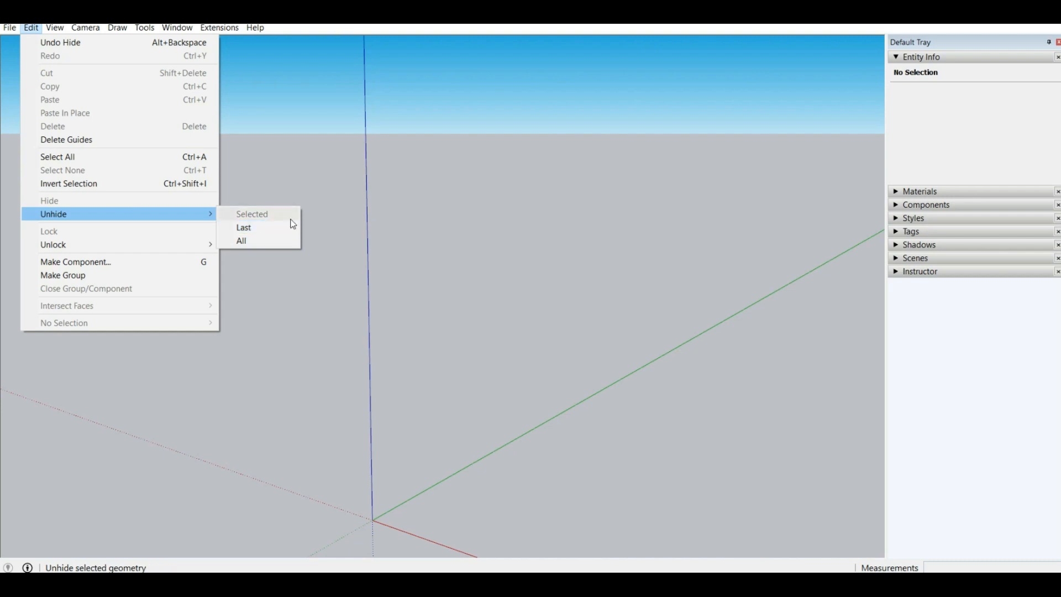
left_click(263, 240)
left_click(39, 30)
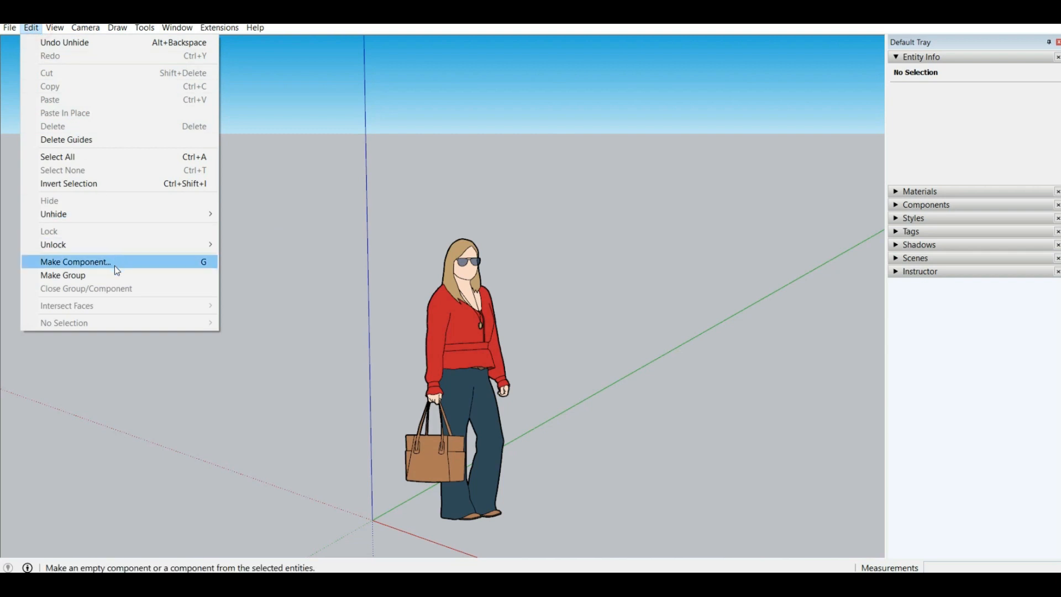
- Show the V-Ray for SketchUp, V-Ray Lights and V-Ray Objects toolbars, leaving V-Ray Utilities off
mouse_move(85, 27)
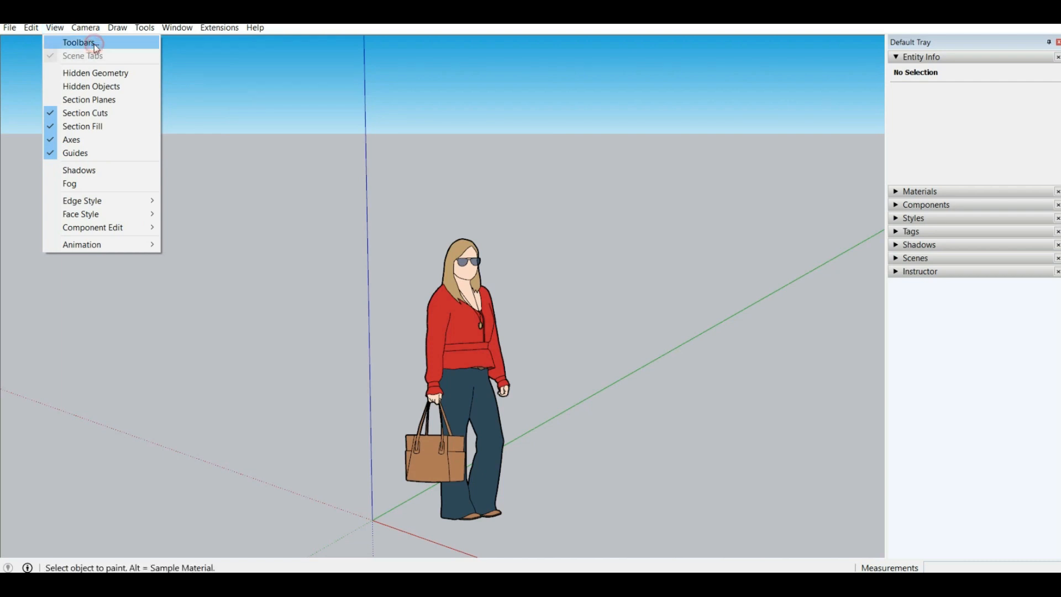
left_click(94, 44)
scroll(516, 340, "down", 4)
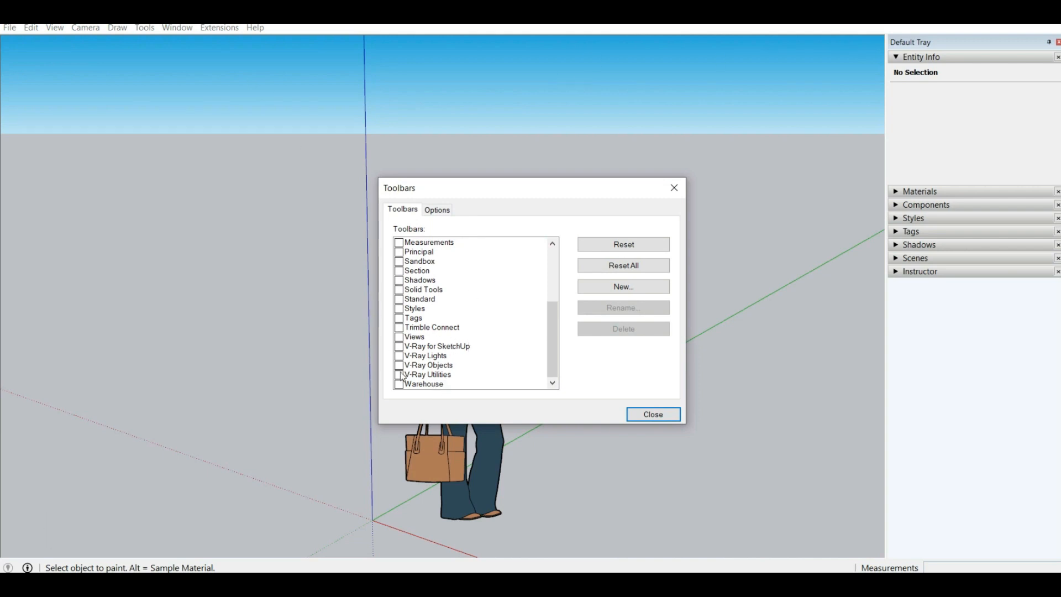
left_click(399, 347)
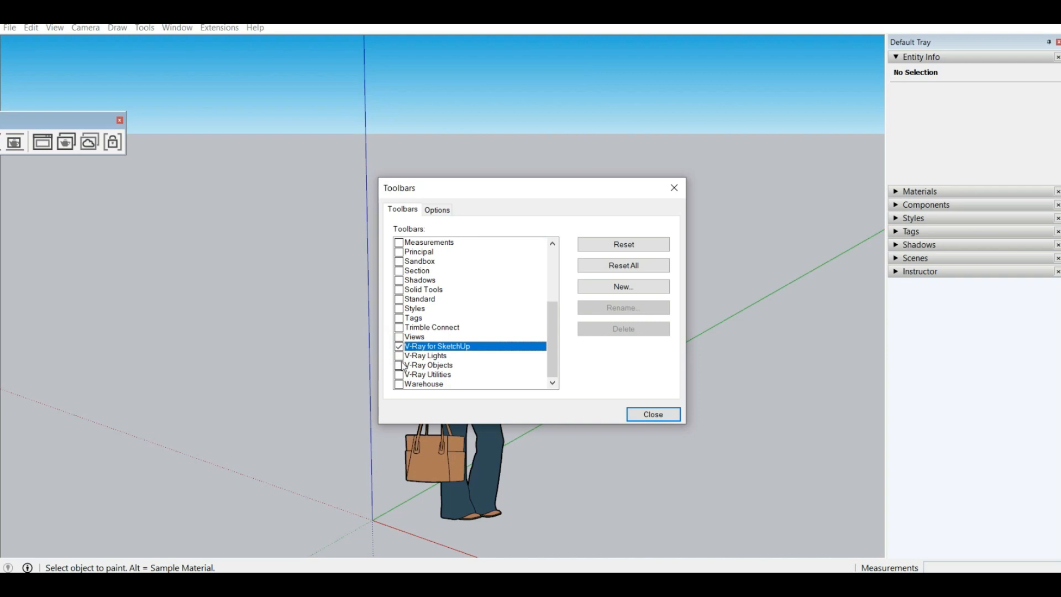
left_click(399, 356)
left_click(399, 366)
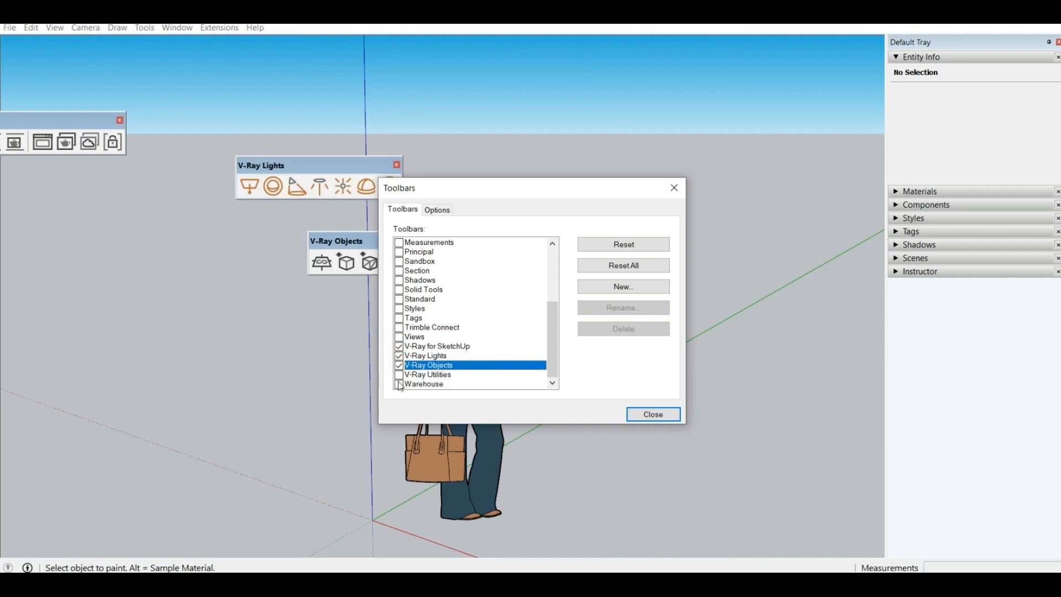
left_click(399, 375)
left_click(400, 375)
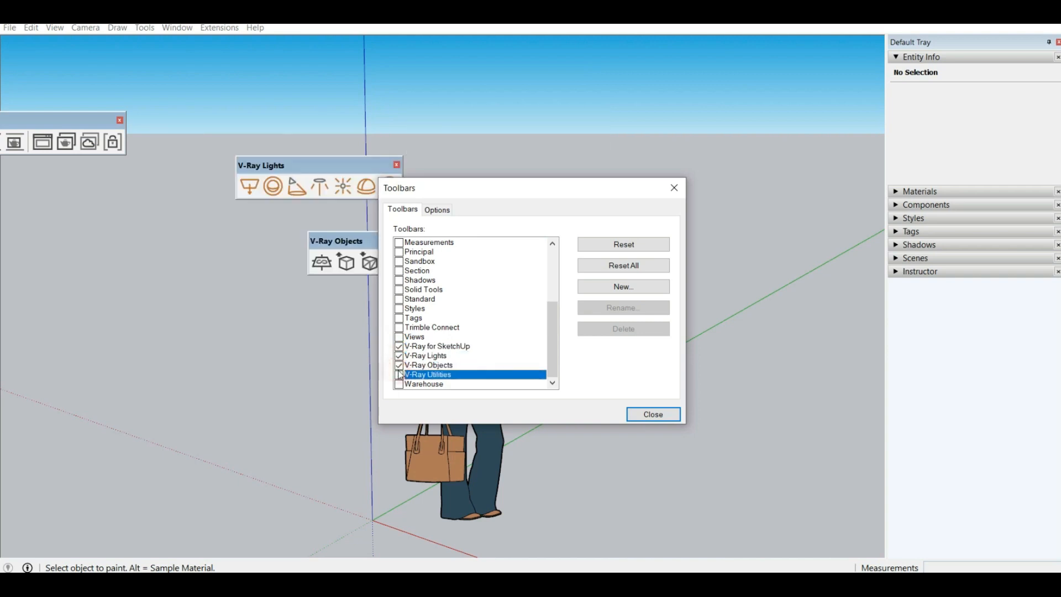
- Add the Views and Large Tool Set toolbars to the workspace, leaving the Warehouse toolbar off
left_click_drag(482, 182, 601, 135)
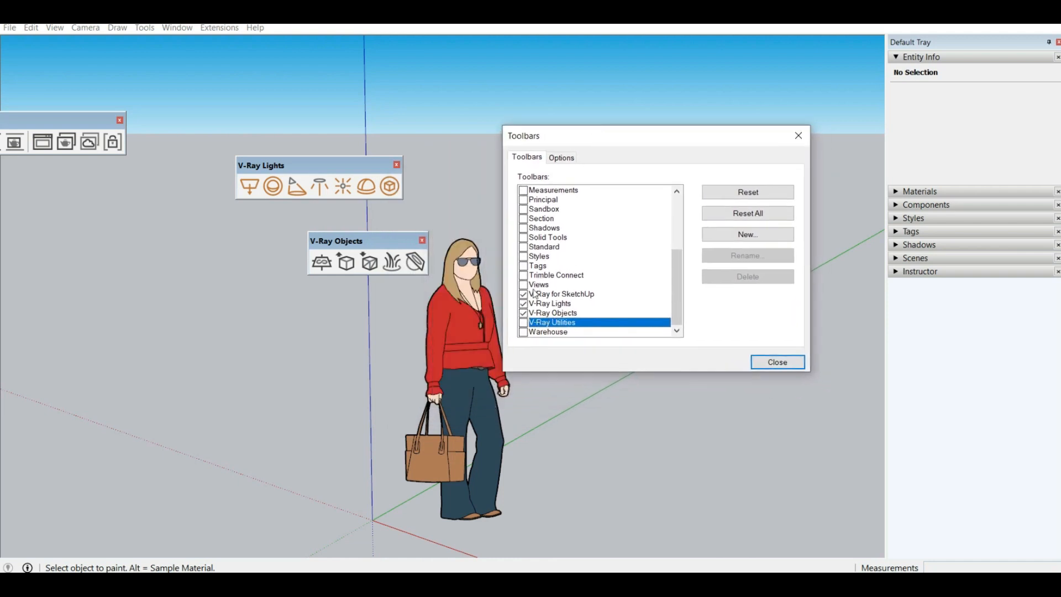
left_click(524, 332)
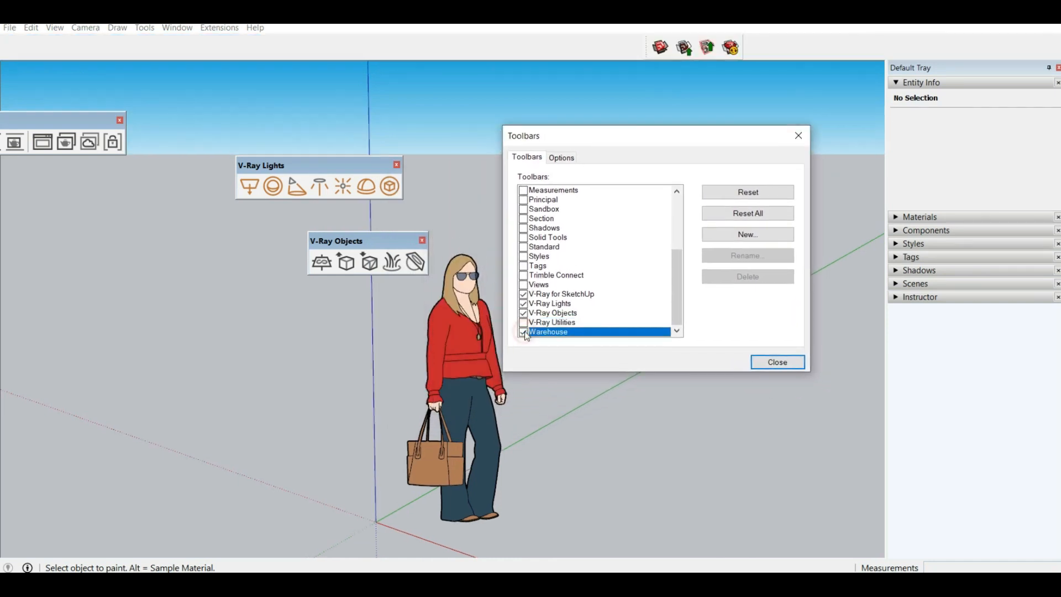
left_click(524, 332)
scroll(528, 321, "up", 1)
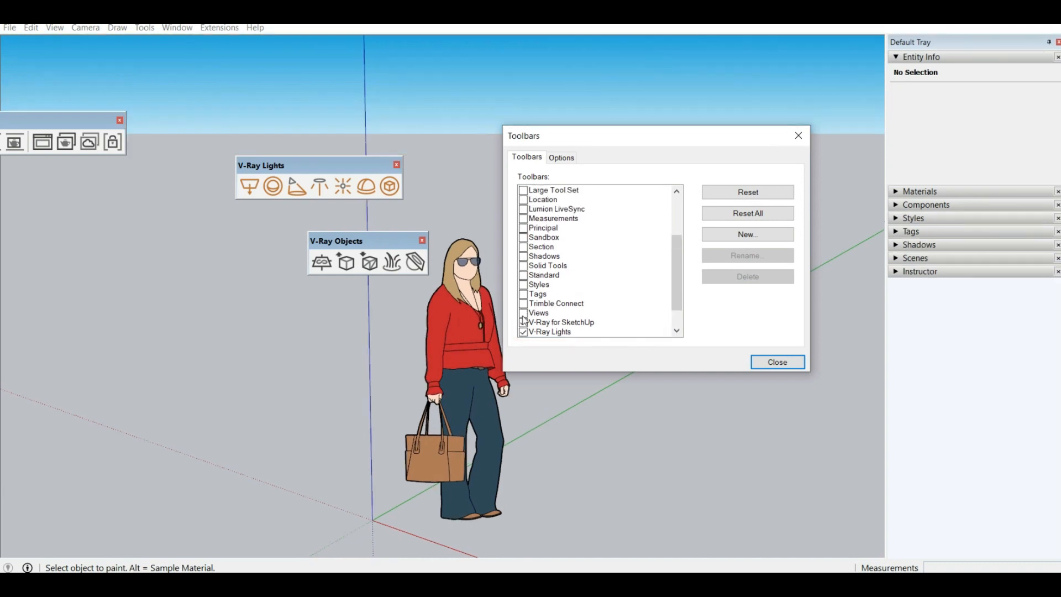
left_click(523, 313)
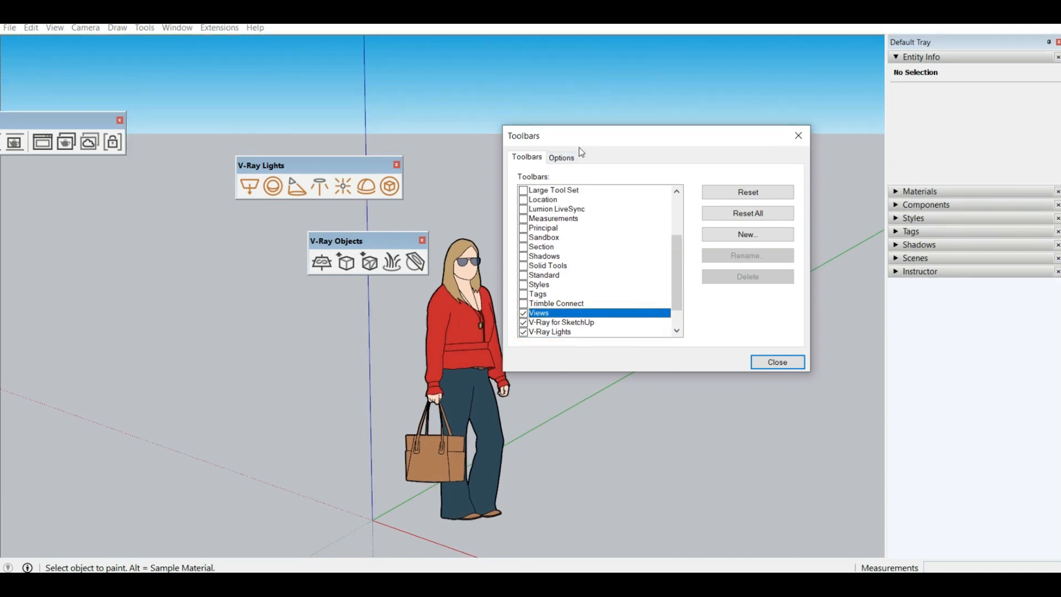
left_click_drag(592, 135, 551, 263)
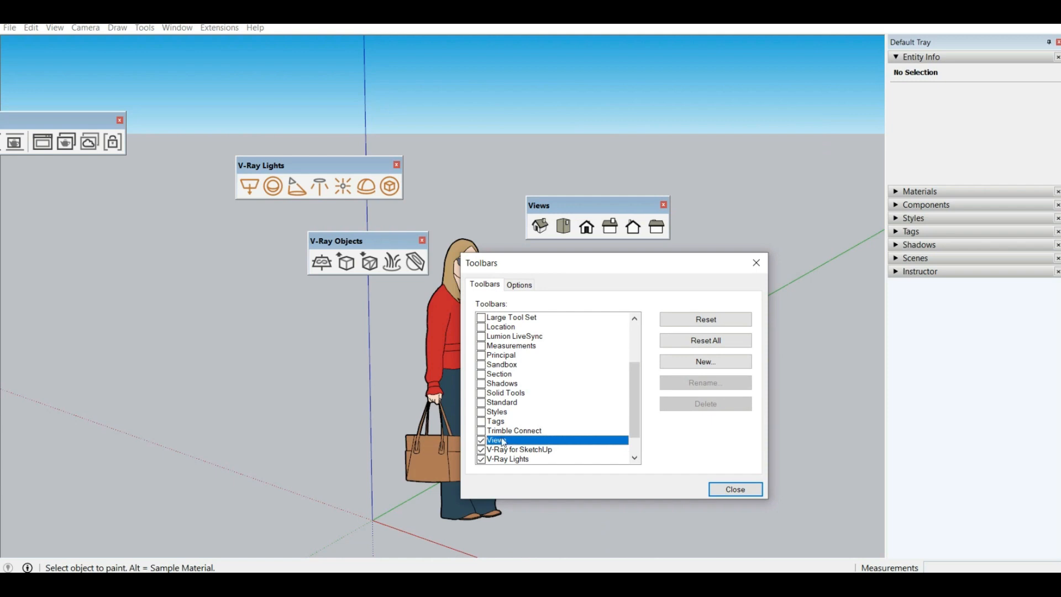
scroll(492, 424, "up", 3)
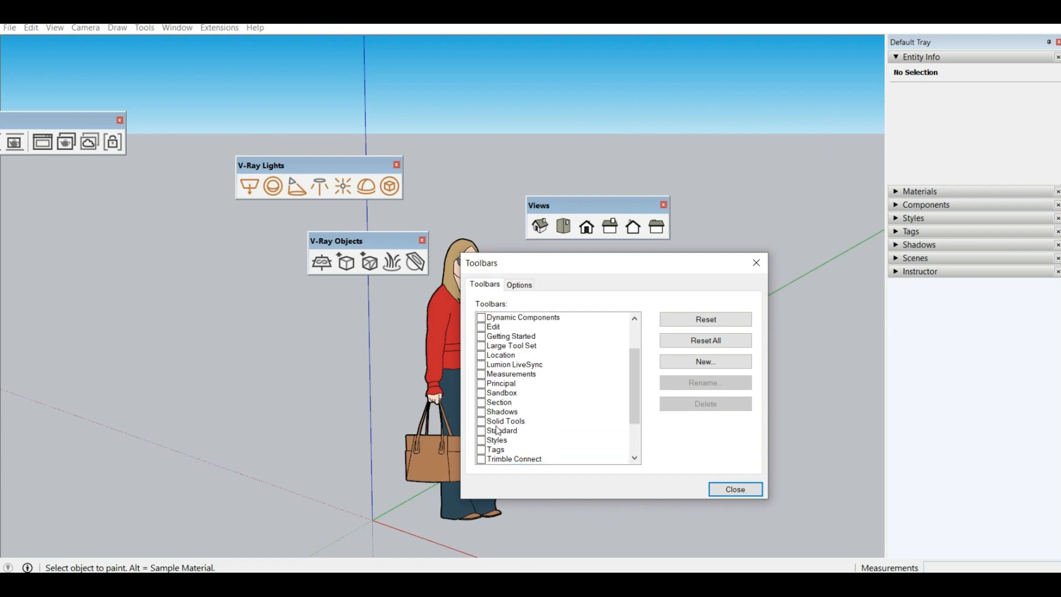
left_click(481, 393)
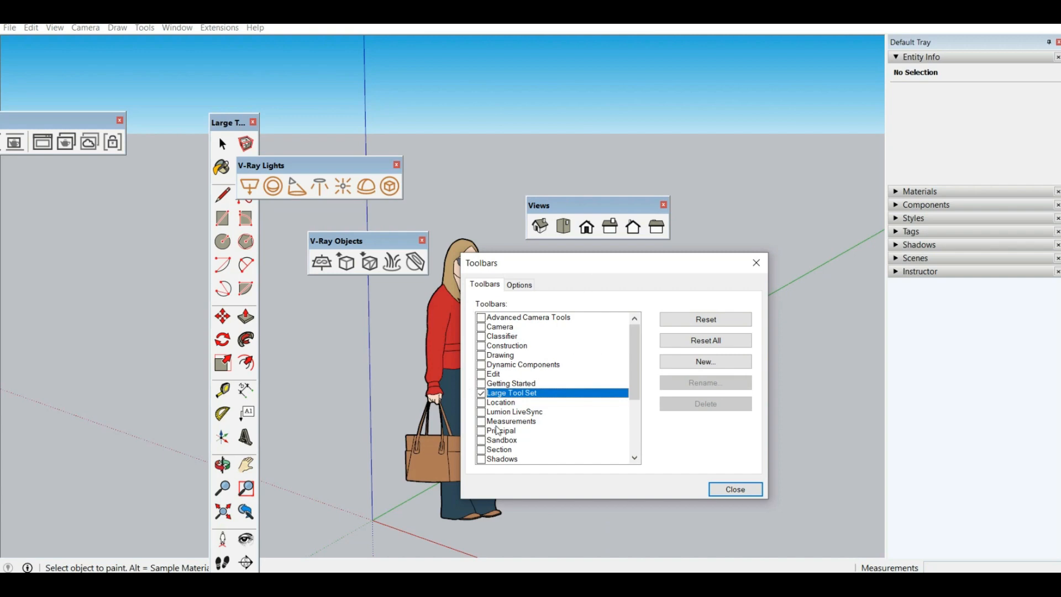
- Show the Lumion LiveSync toolbar and hide it again
scroll(506, 456, "down", 2)
left_click(480, 356)
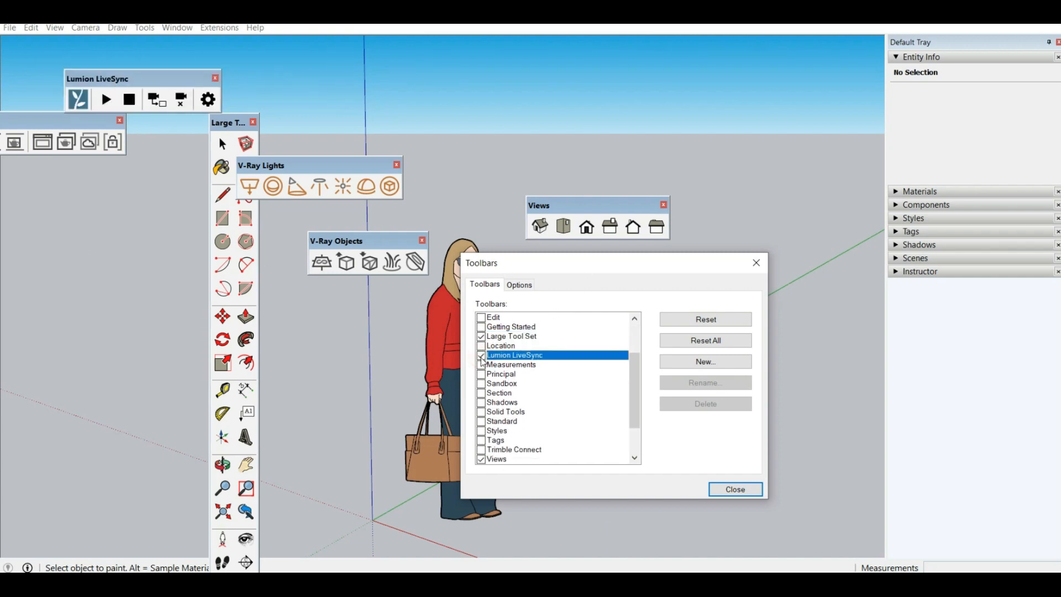
scroll(497, 423, "up", 2)
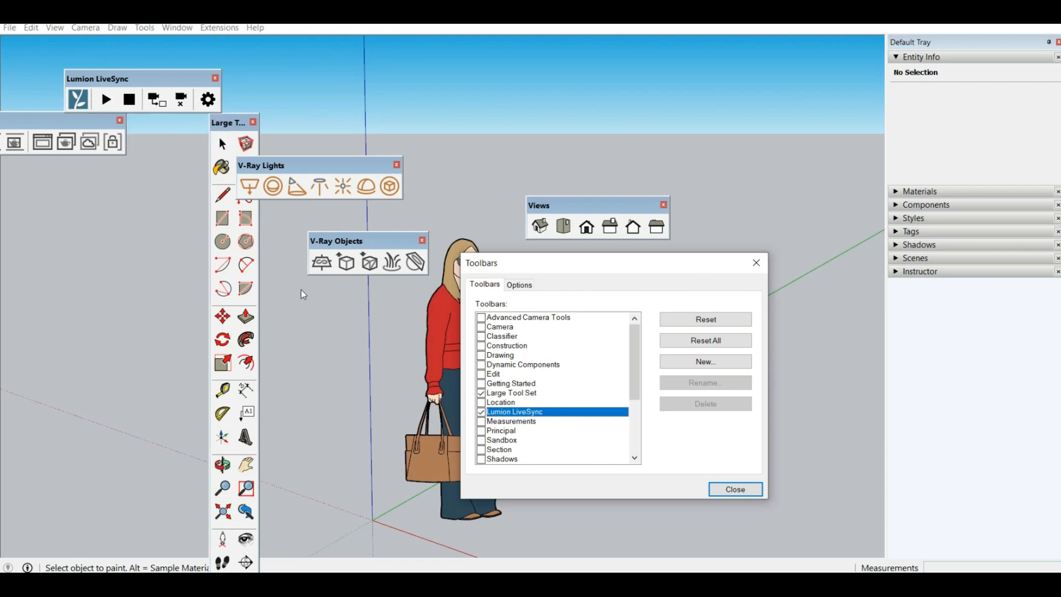
key("space")
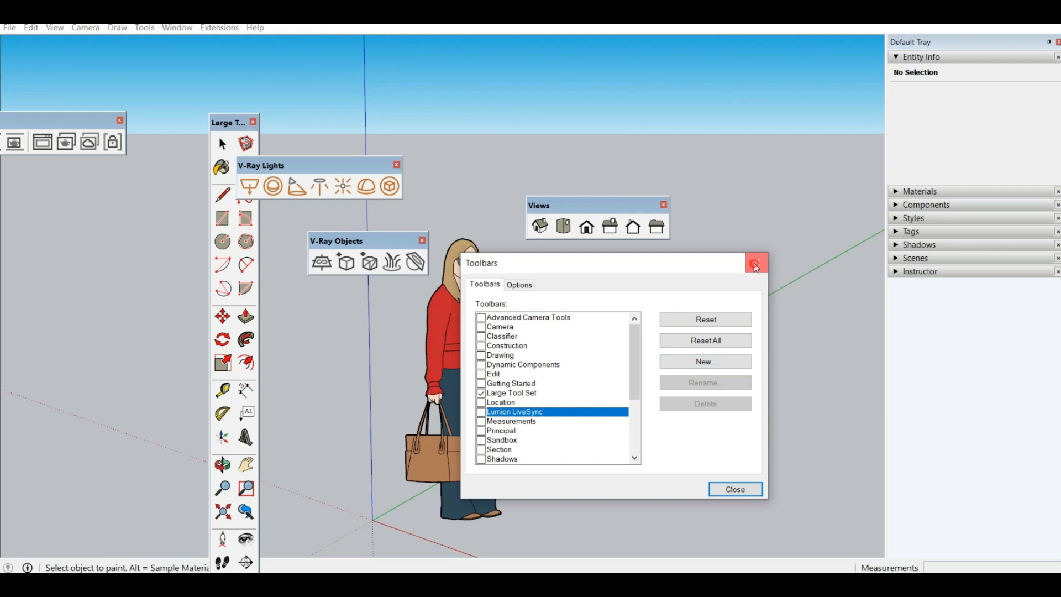
- Dock the Large Tool Set vertically beside the drawing area and the V-Ray and Views toolbars in a row above it
left_click(756, 263)
left_click(231, 120)
left_click_drag(231, 120, 8, 61)
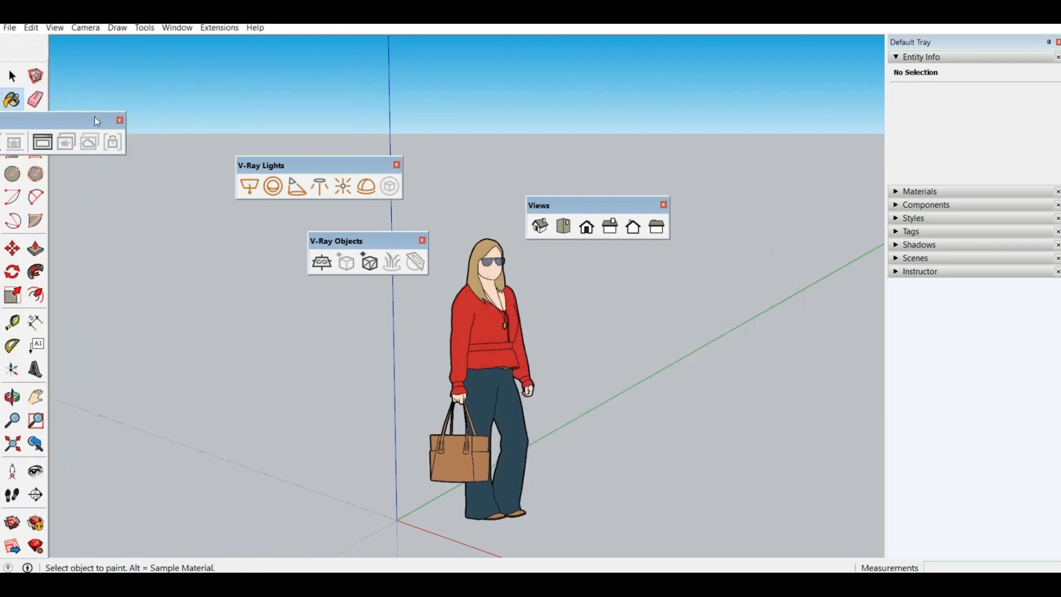
mouse_move(97, 122)
left_mouse_down()
mouse_move(133, 45)
mouse_move(187, 23)
mouse_move(105, 21)
mouse_move(190, 20)
mouse_move(182, 25)
mouse_move(219, 33)
mouse_move(166, 39)
mouse_move(180, 34)
left_mouse_up()
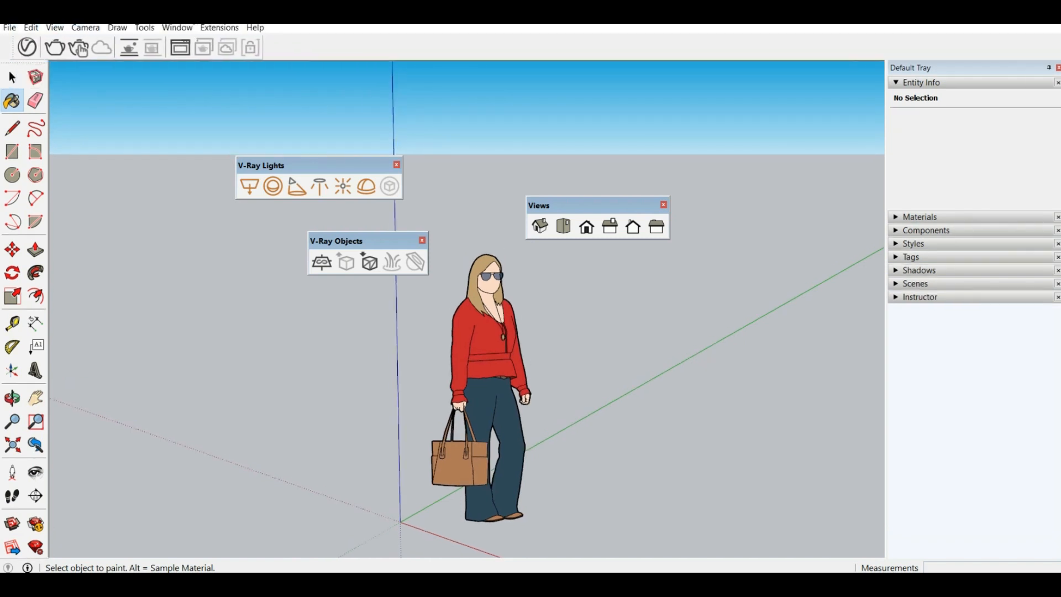
left_click_drag(285, 166, 301, 47)
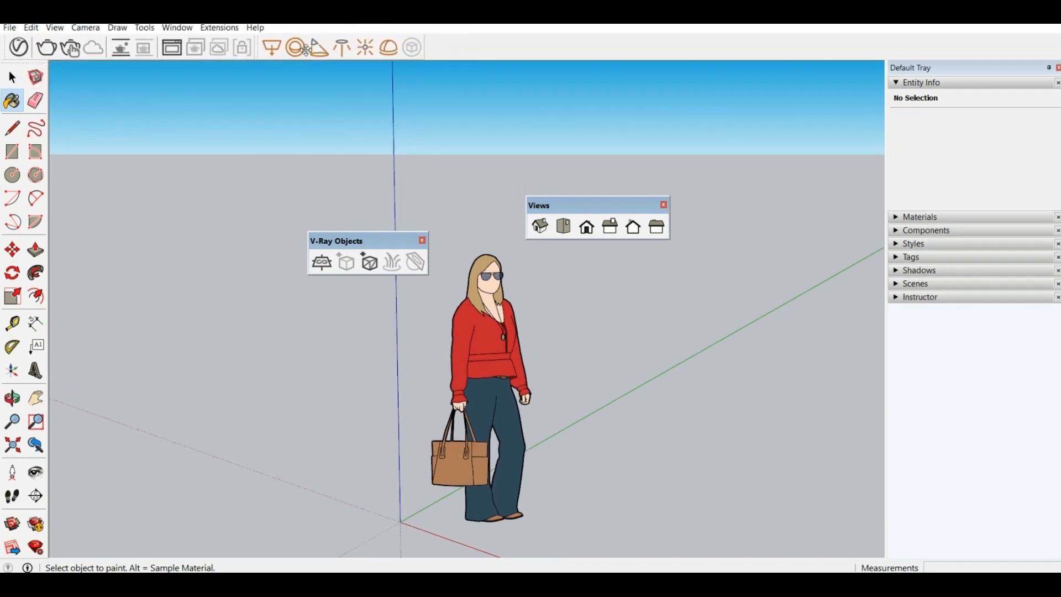
left_click_drag(354, 241, 458, 32)
left_click_drag(575, 204, 584, 51)
- Show the Section toolbar and dock it in the horizontal toolbar row after Views
left_click(55, 28)
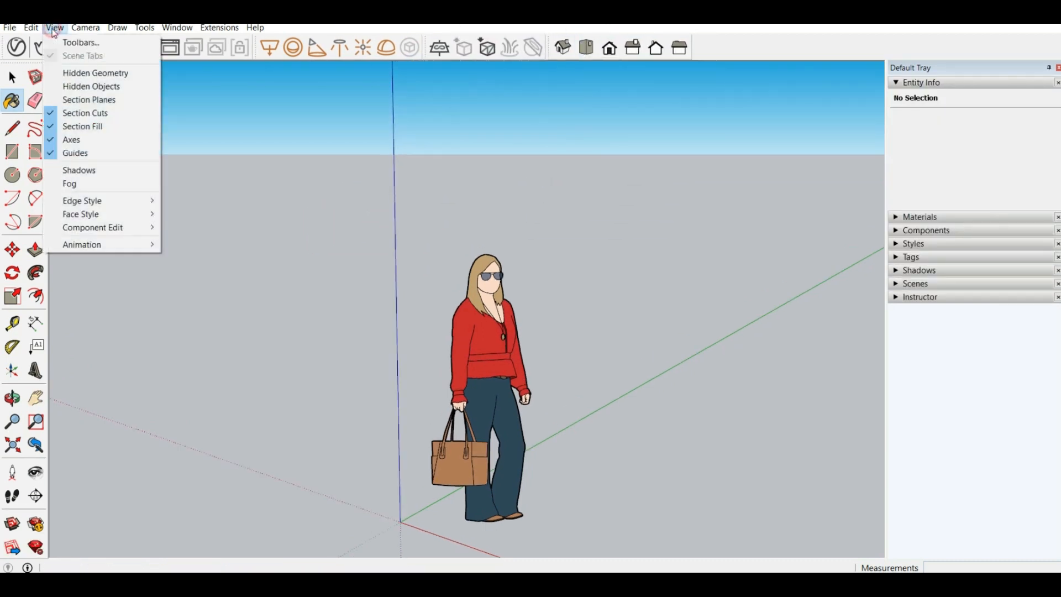
left_click(71, 43)
scroll(448, 320, "down", 1)
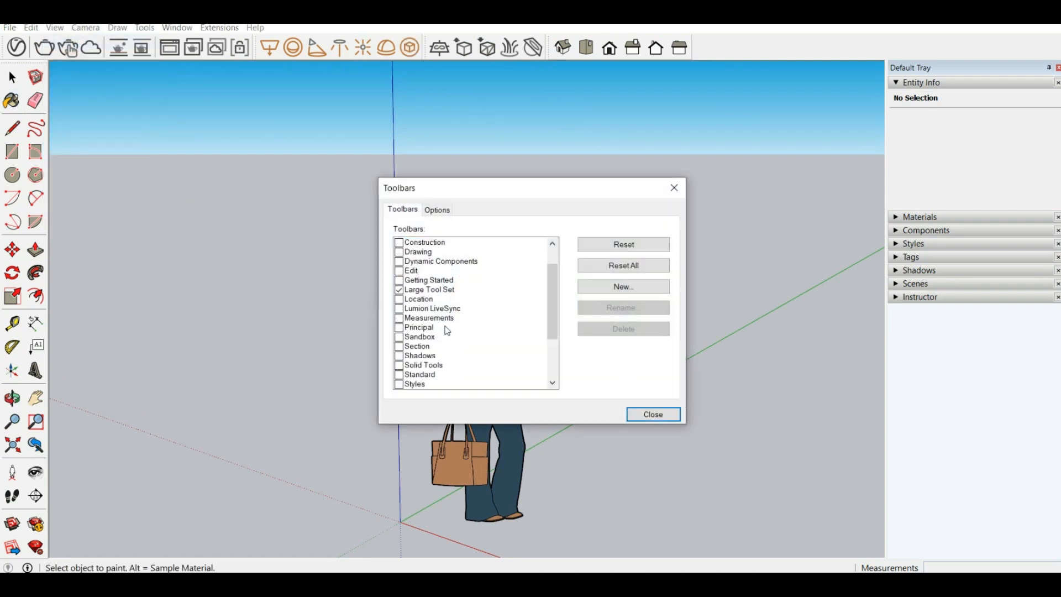
left_click(399, 346)
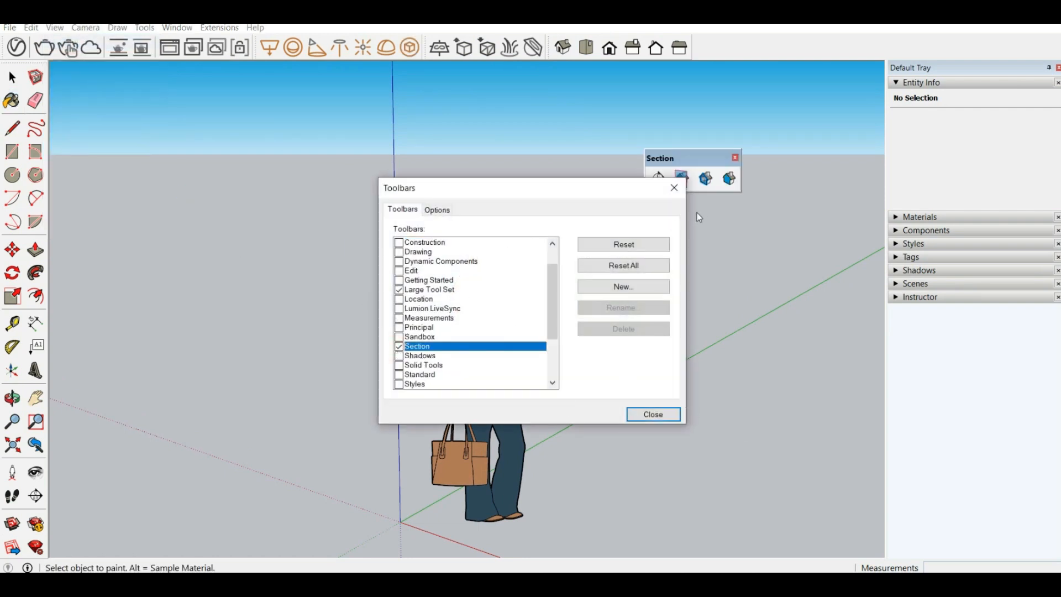
left_click(675, 188)
left_click_drag(664, 158, 696, 41)
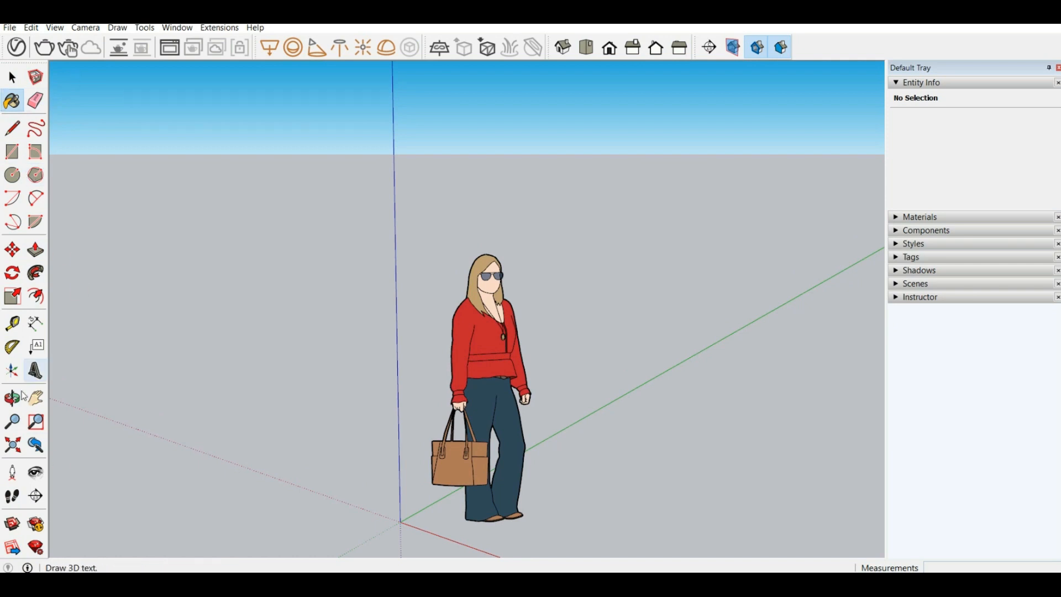
- Zoom out and orbit around the scale figure to view it and the axes from different angles
scroll(157, 301, "down", 1)
scroll(157, 302, "down", 2)
middle_click_drag(330, 356, 331, 355)
scroll(499, 375, "down", 3)
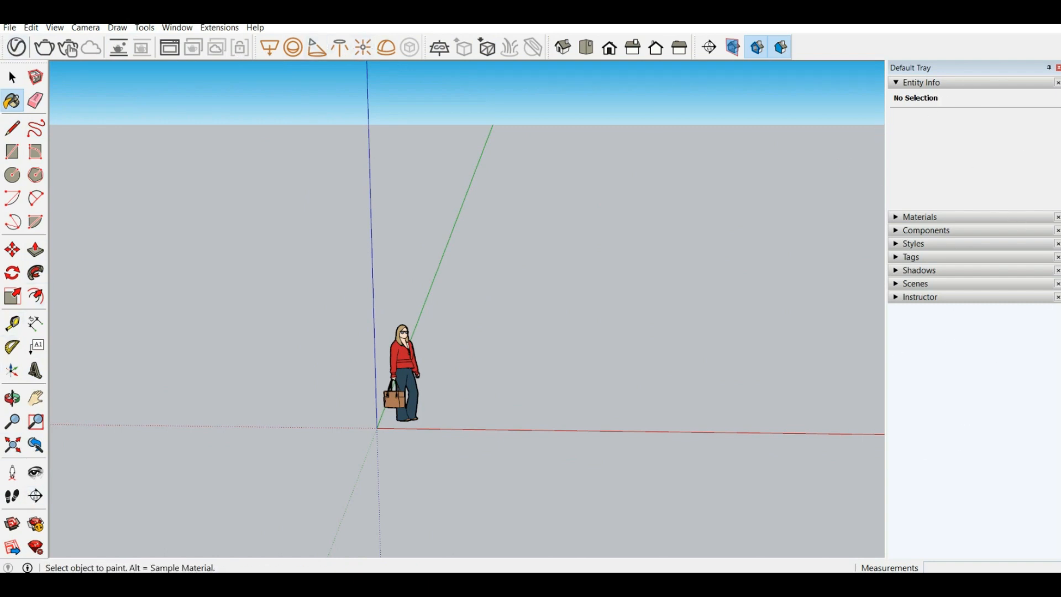
scroll(103, 201, "down", 1)
scroll(625, 297, "up", 1)
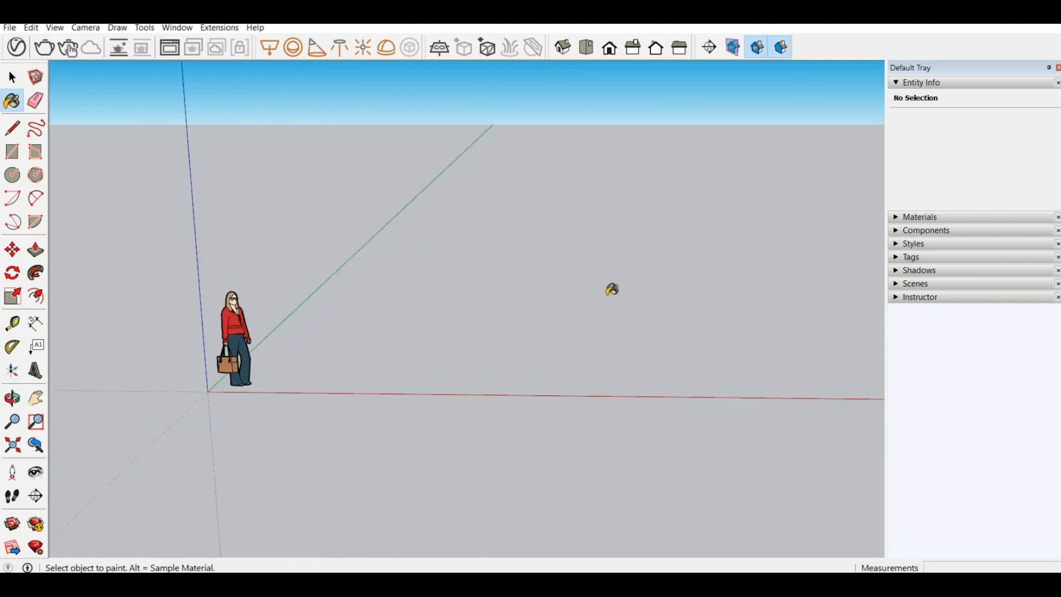
scroll(612, 290, "down", 1)
middle_click_drag(773, 440, 719, 425)
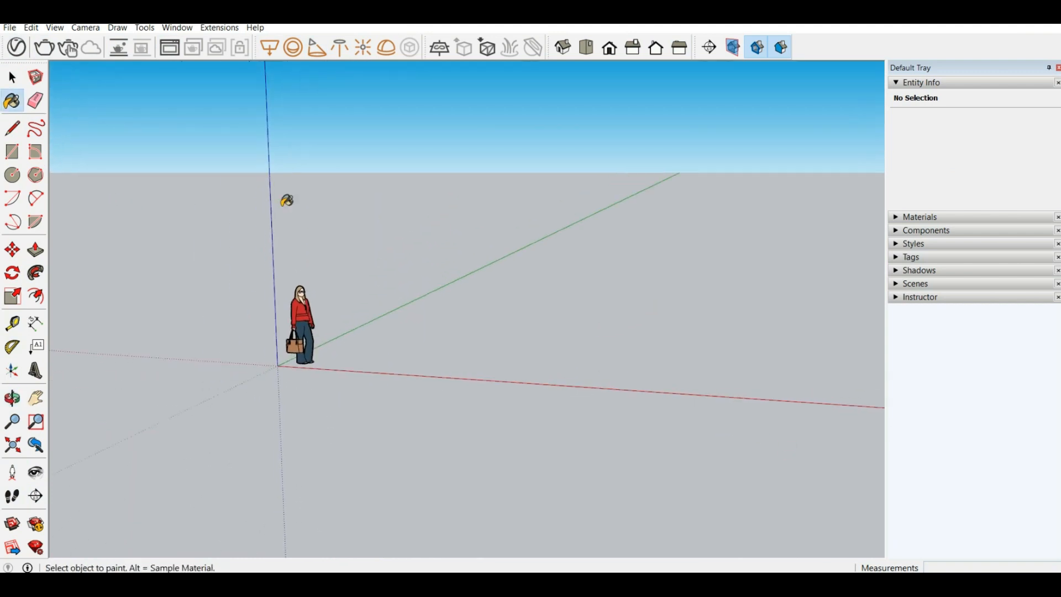
- Orbit to a low view of the scale figure and add a scene that saves this view
left_click(117, 27)
mouse_move(63, 31)
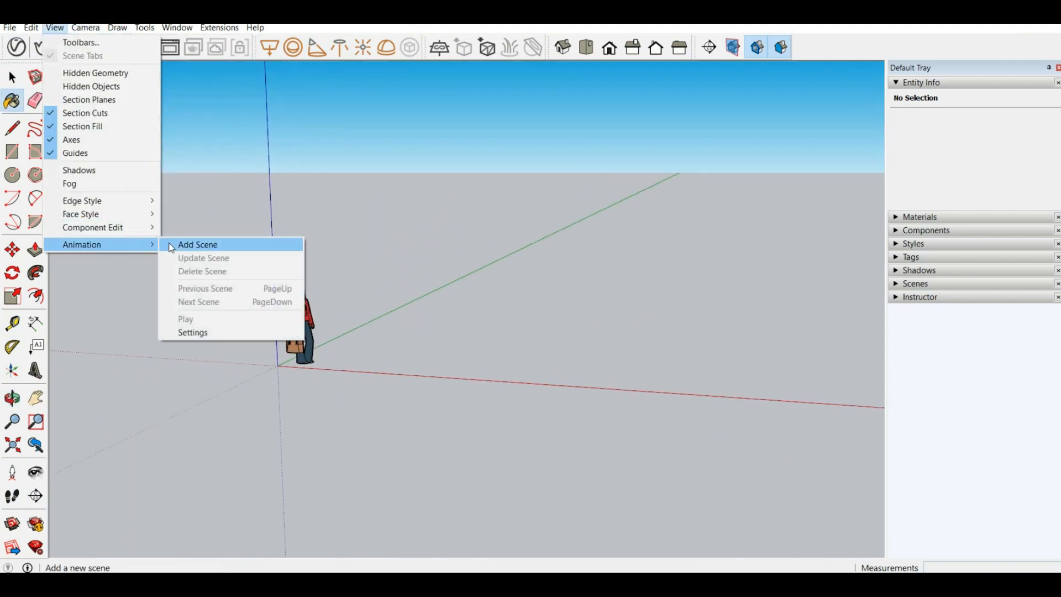
mouse_move(146, 245)
left_click(244, 123)
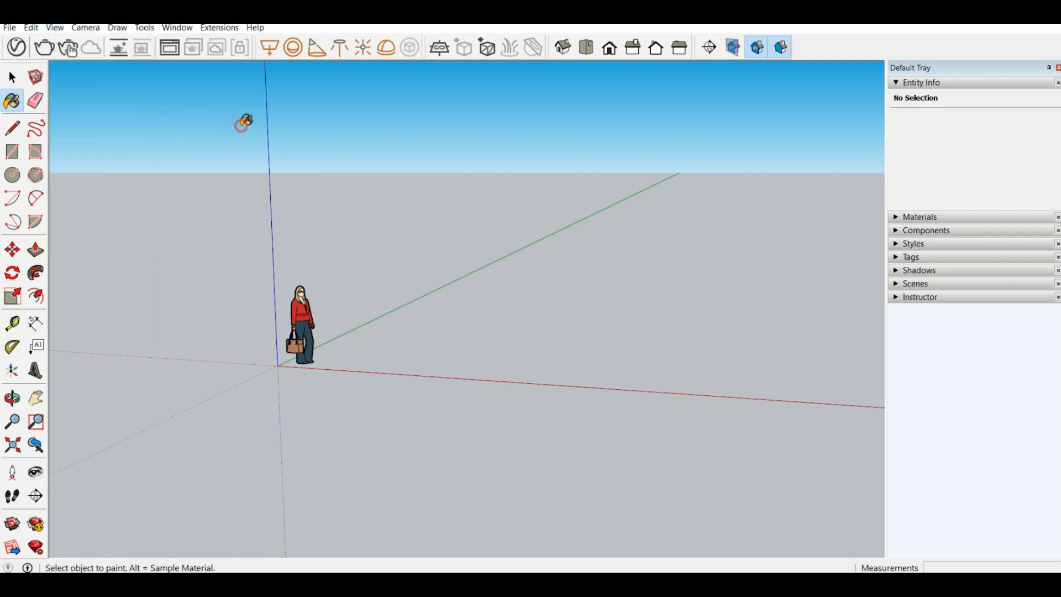
mouse_move(327, 303)
middle_mouse_down()
mouse_move(333, 320)
mouse_move(249, 266)
mouse_move(586, 315)
middle_mouse_up()
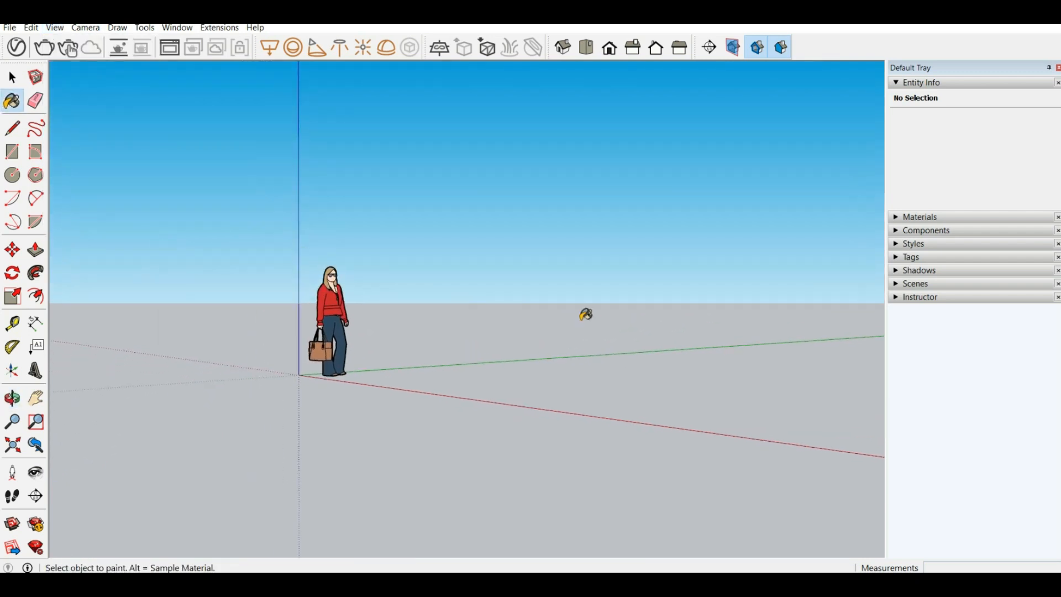
left_click(54, 28)
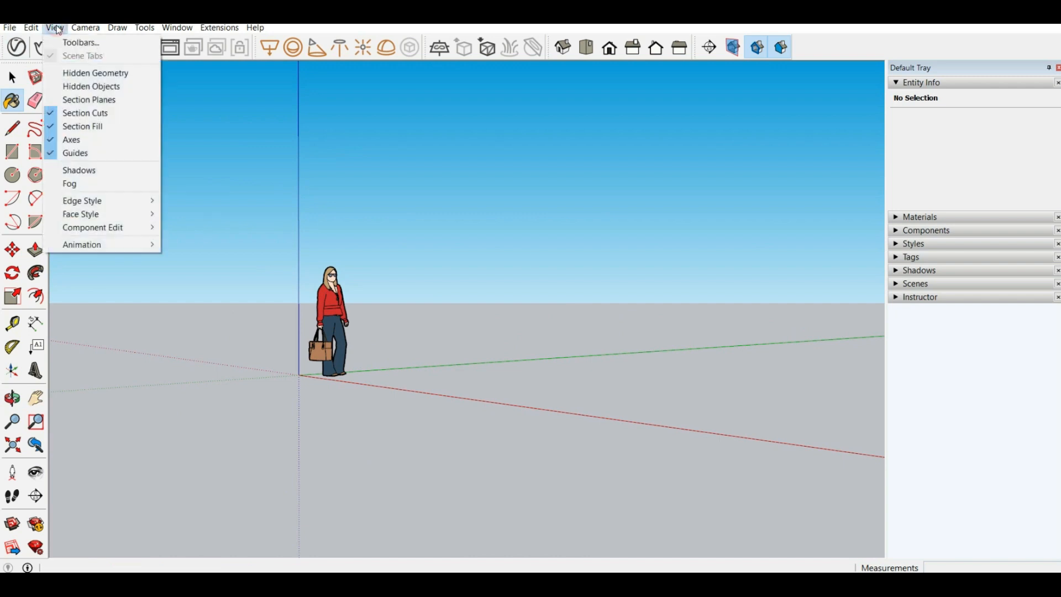
mouse_move(83, 239)
left_click(209, 240)
- Orbit and zoom away from the scale figure, and recall Scene 1 to return to its saved view
middle_click_drag(361, 309, 403, 114)
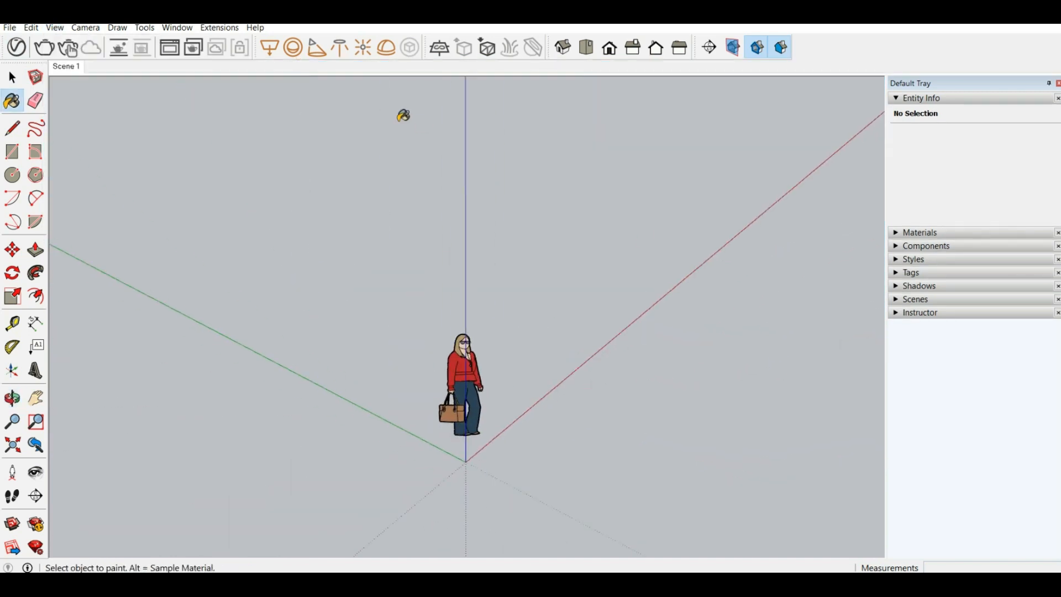
scroll(403, 114, "down", 5)
middle_click_drag(588, 192, 397, 440)
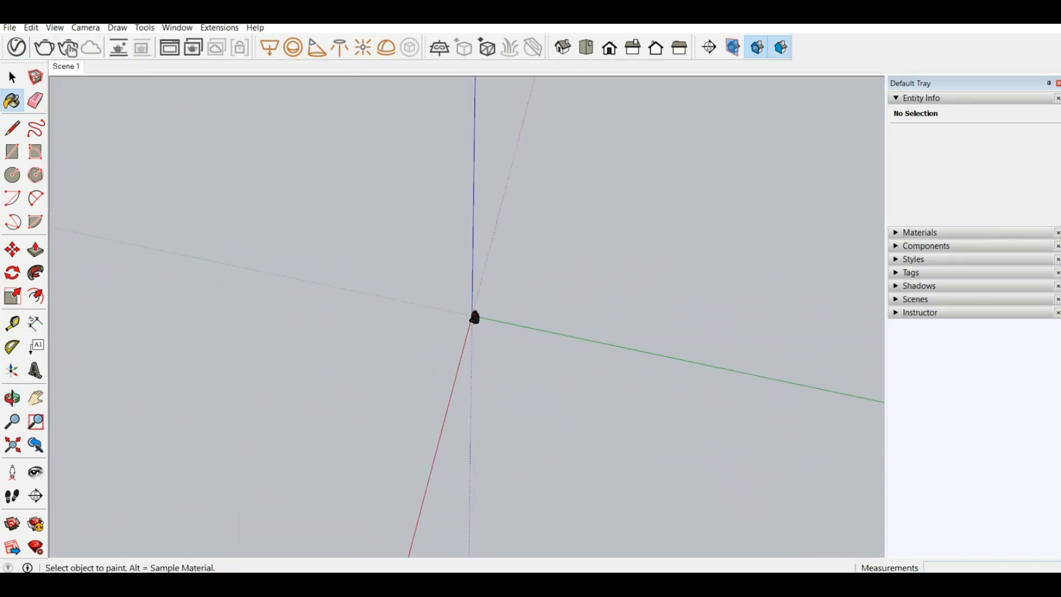
left_click(66, 67)
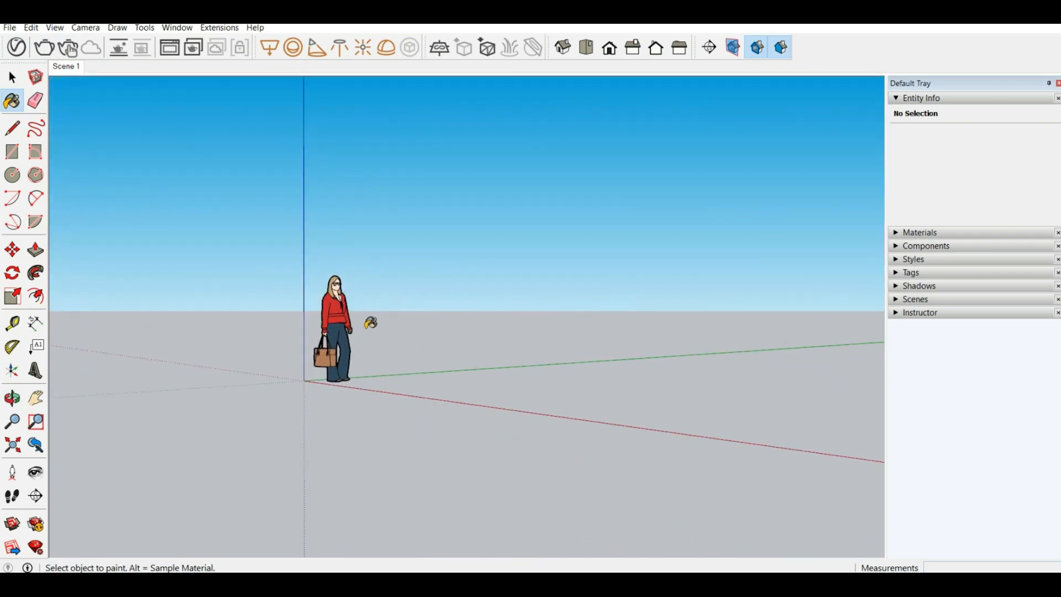
- Orbit to a different angle of the scale figure and update Scene 1 with this view
right_click(66, 68)
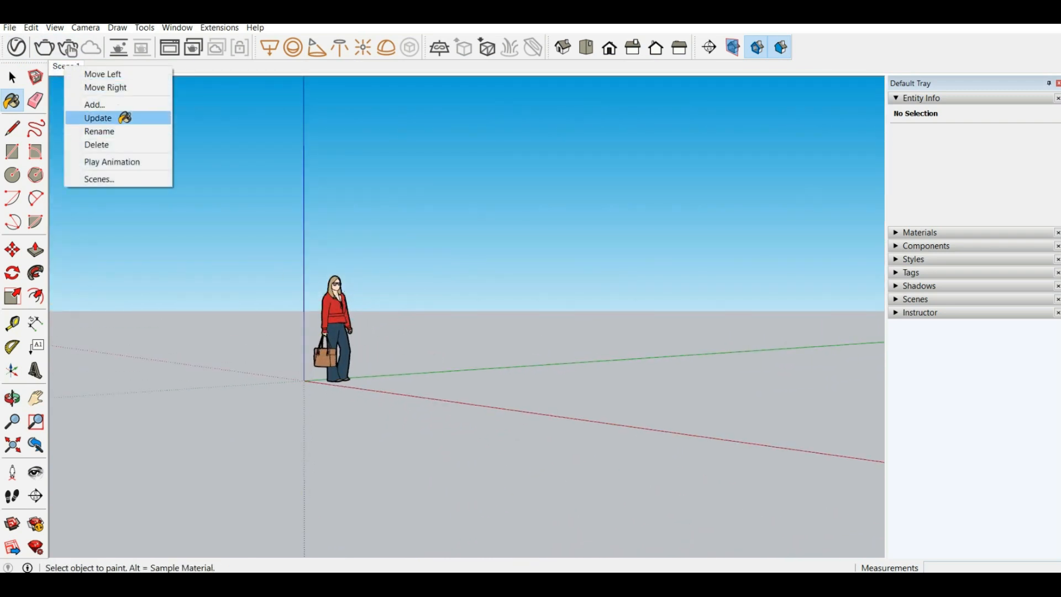
left_click(273, 158)
middle_click_drag(273, 158, 652, 224)
right_click(68, 66)
left_click(118, 125)
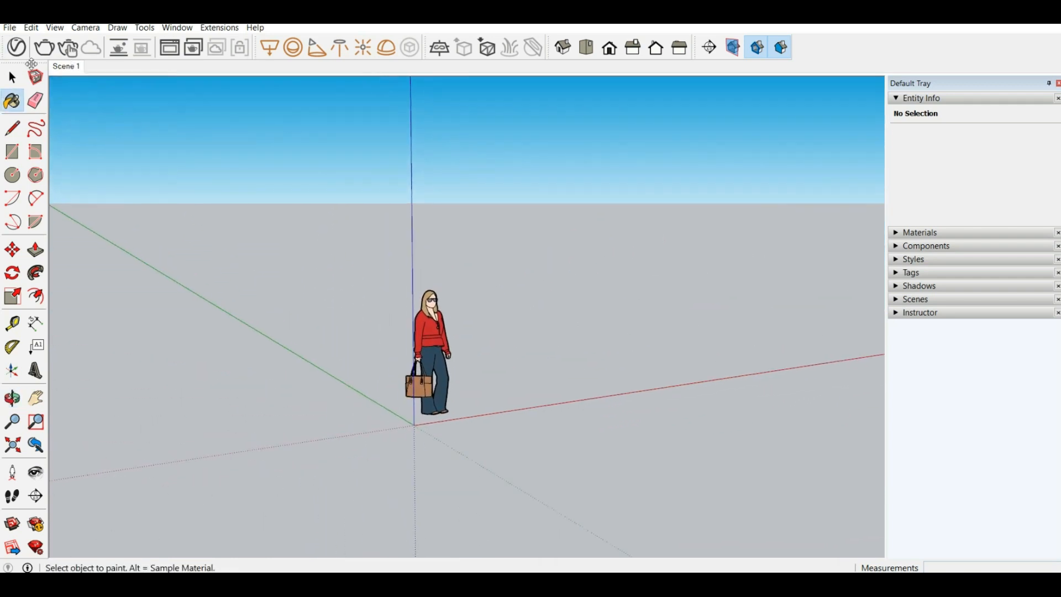
- Activate the Select tool, orbit away from the saved view and recall Scene 1 to check its updated view
left_click(12, 77)
key("o")
middle_click_drag(490, 183, 441, 170)
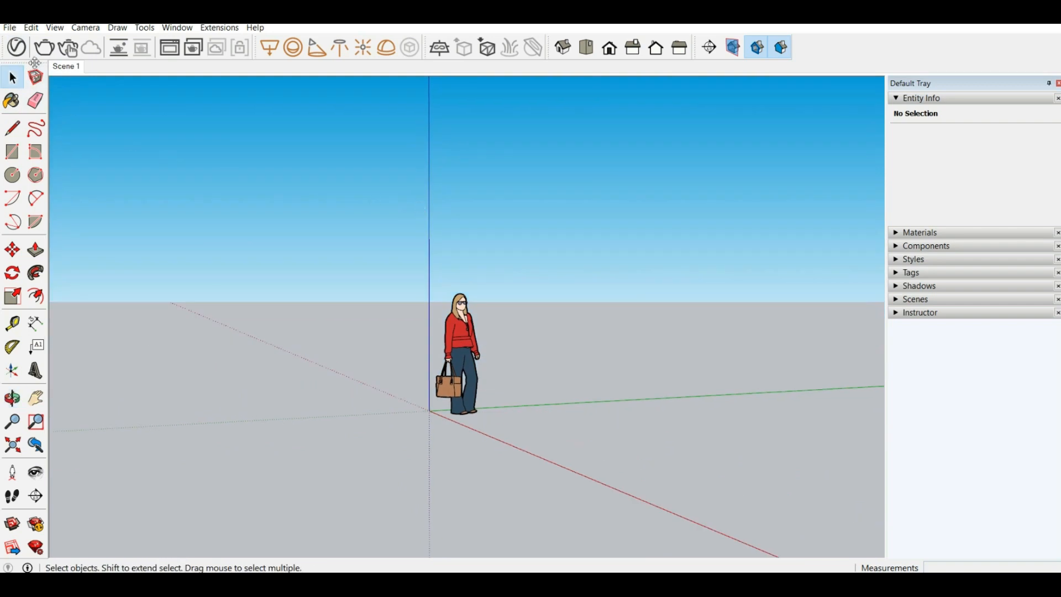
left_click(71, 72)
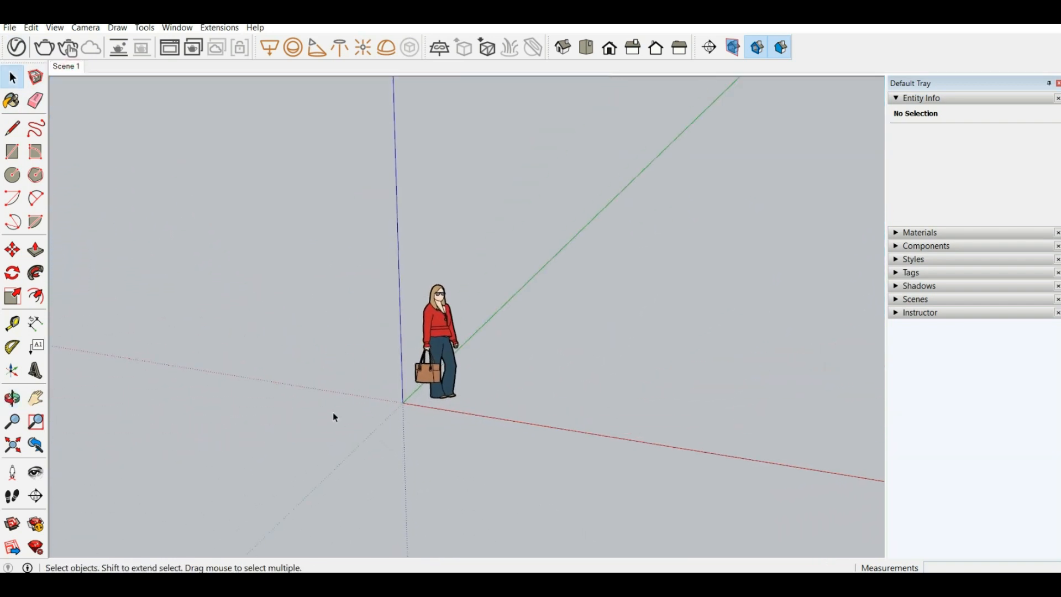
middle_click_drag(690, 360, 486, 354)
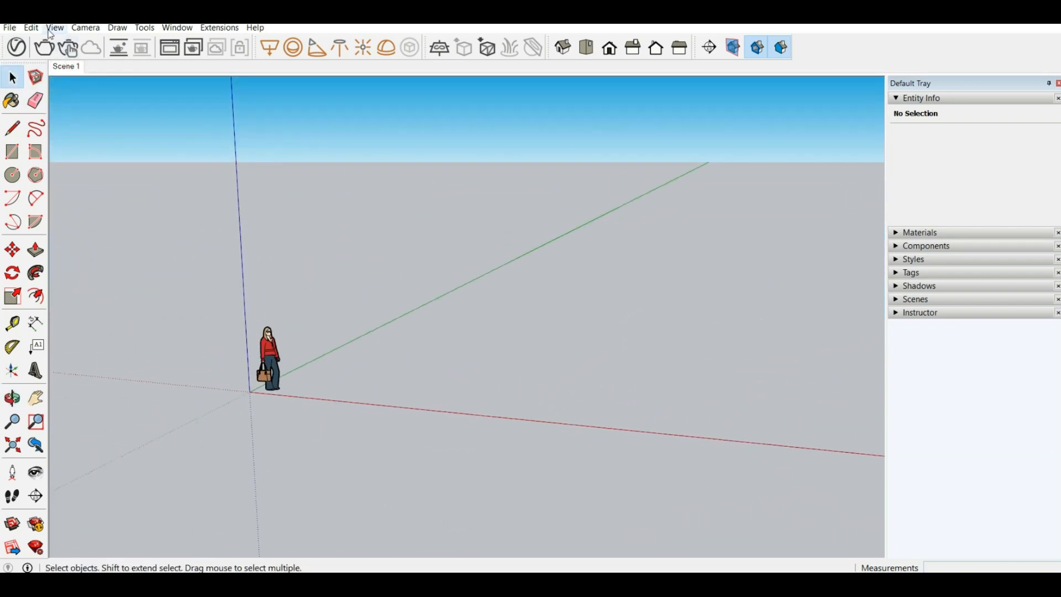
- Open the 3D Warehouse and look through the featured models and brands on its home page
left_click(31, 28)
mouse_move(73, 30)
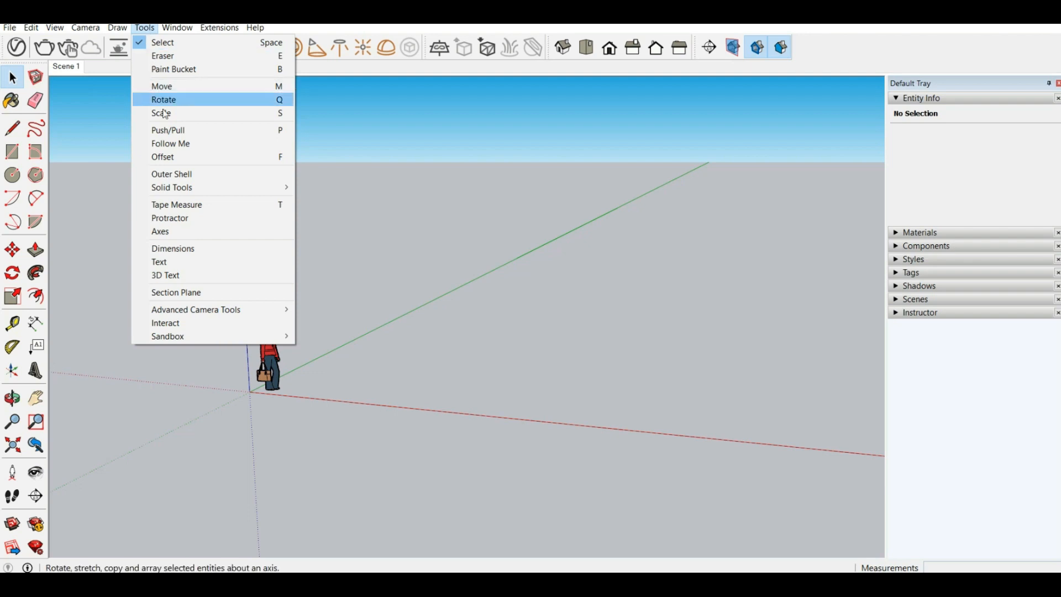
mouse_move(177, 28)
mouse_move(144, 27)
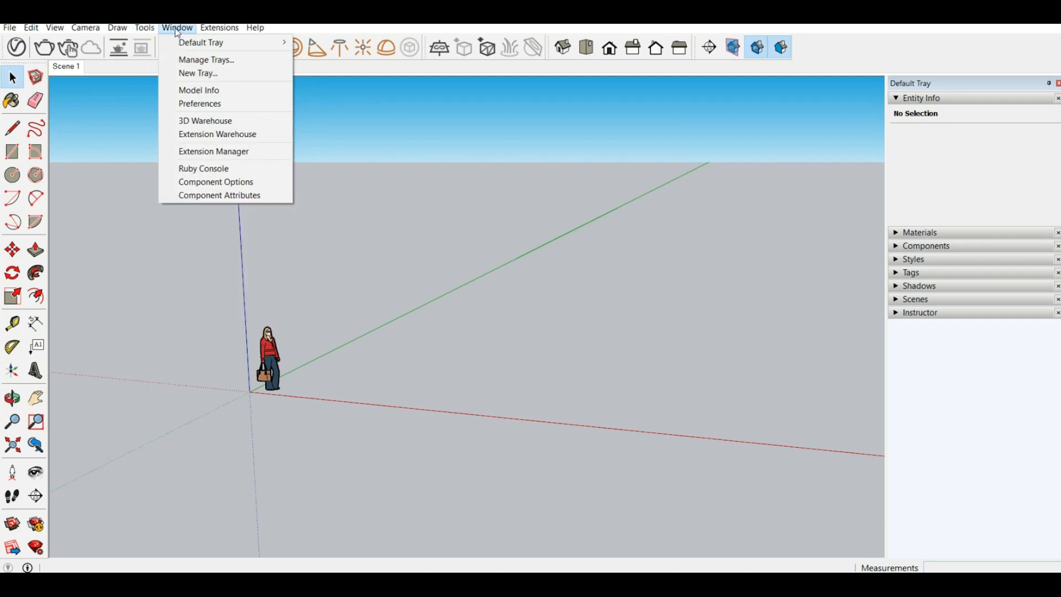
left_click(233, 125)
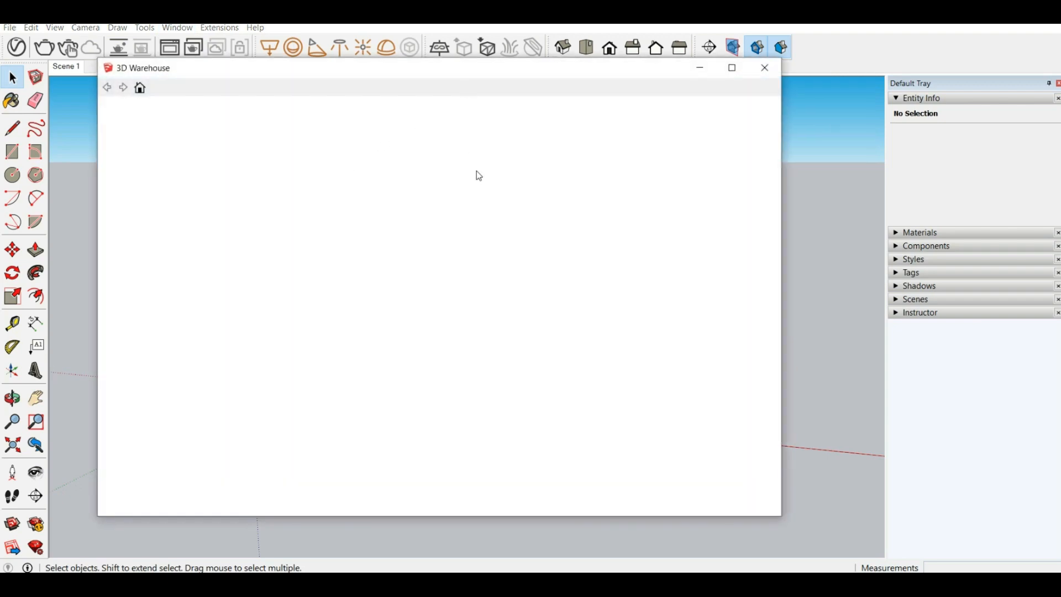
scroll(415, 260, "down", 8)
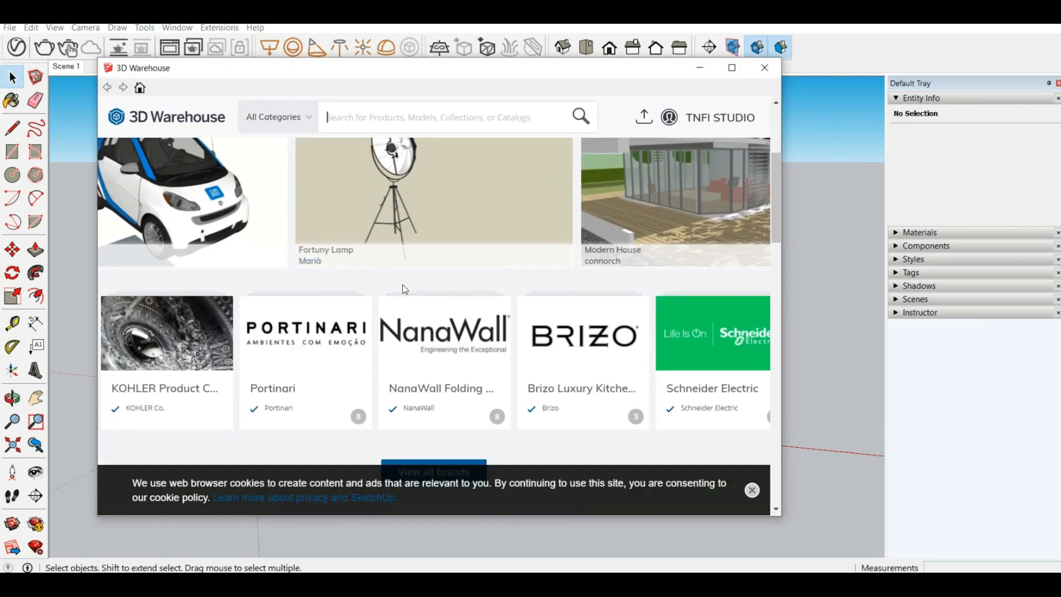
scroll(402, 289, "down", 5)
scroll(403, 288, "up", 12)
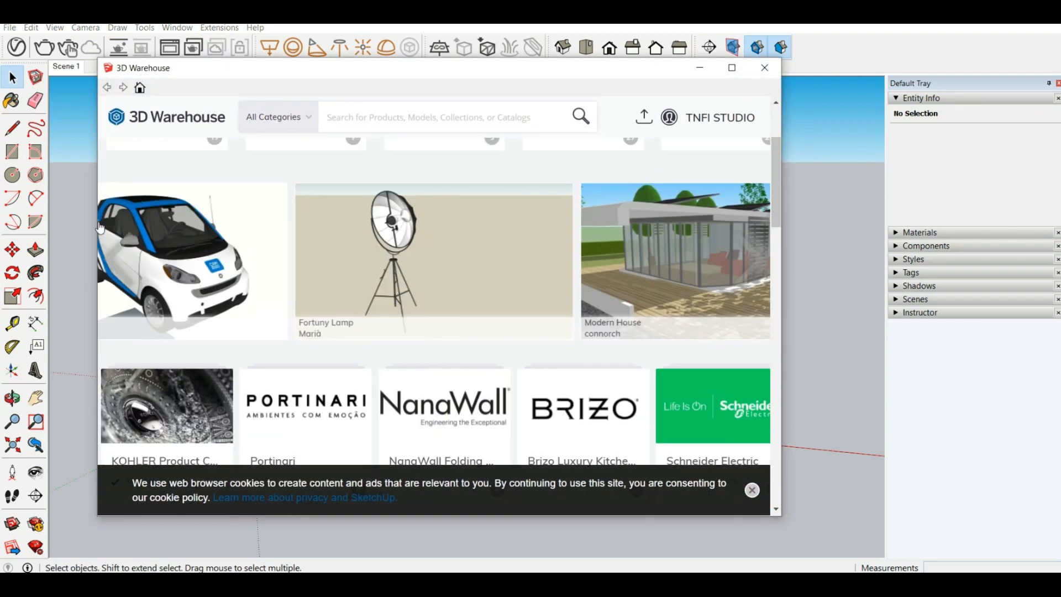
- Search the 3D Warehouse for "CHAIR" and look through the results
left_click(369, 120)
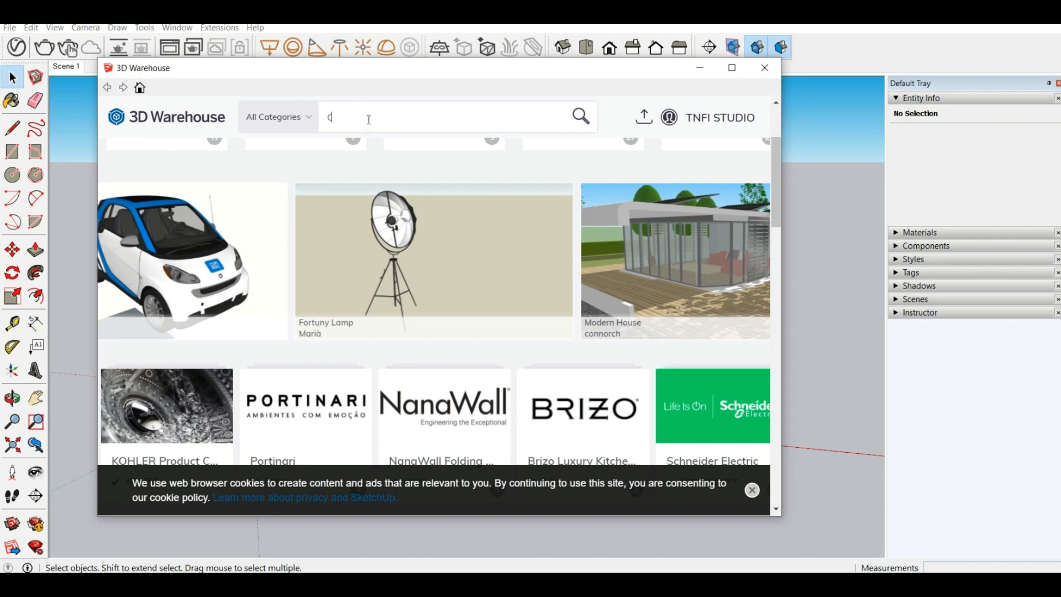
type("CHAIR")
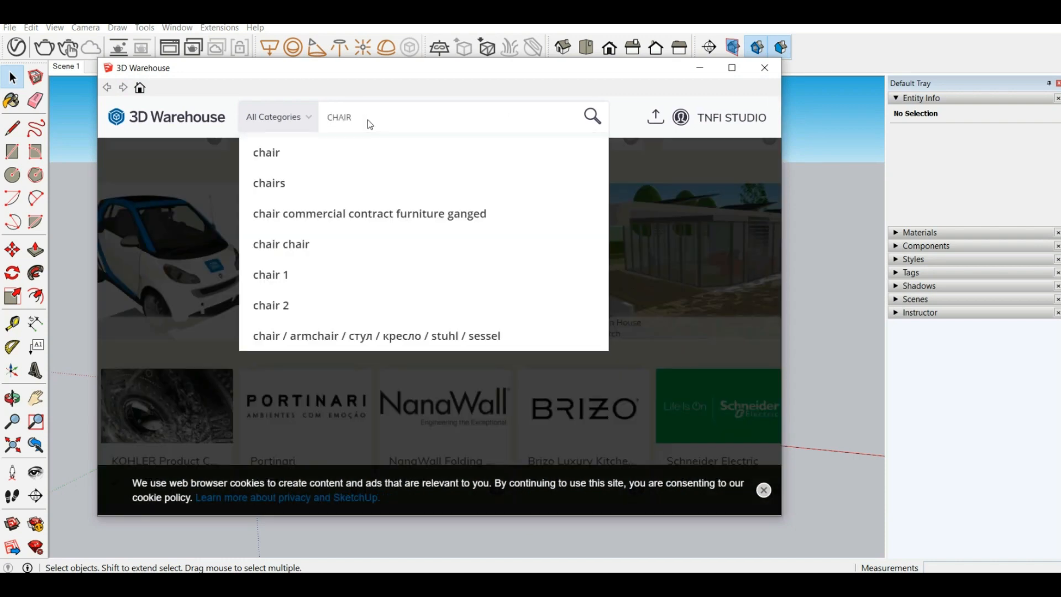
key("Return")
scroll(562, 255, "down", 1)
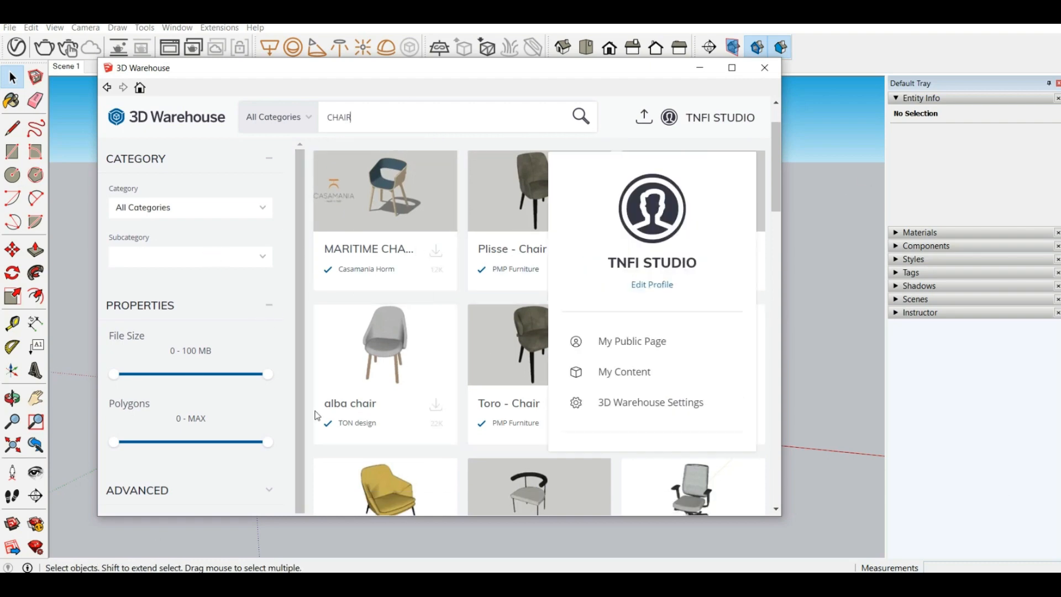
scroll(492, 371, "down", 4)
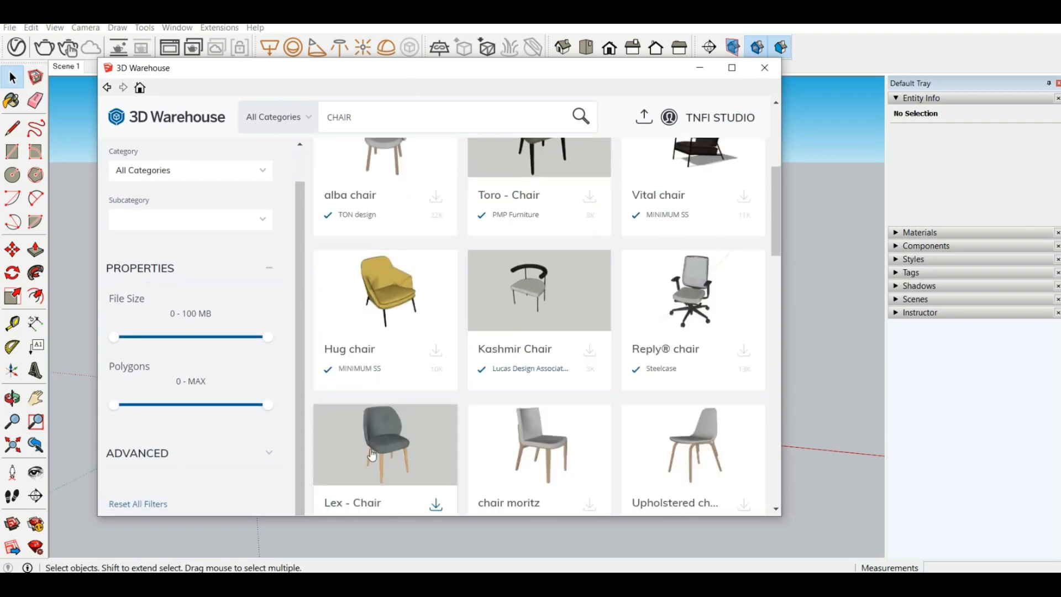
left_click(438, 503)
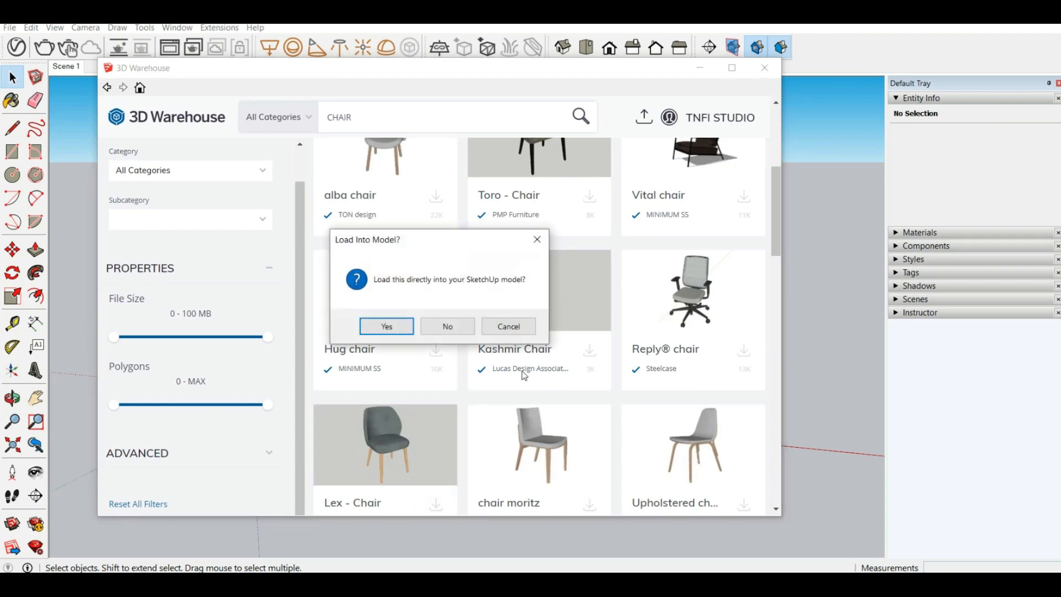
left_click(474, 326)
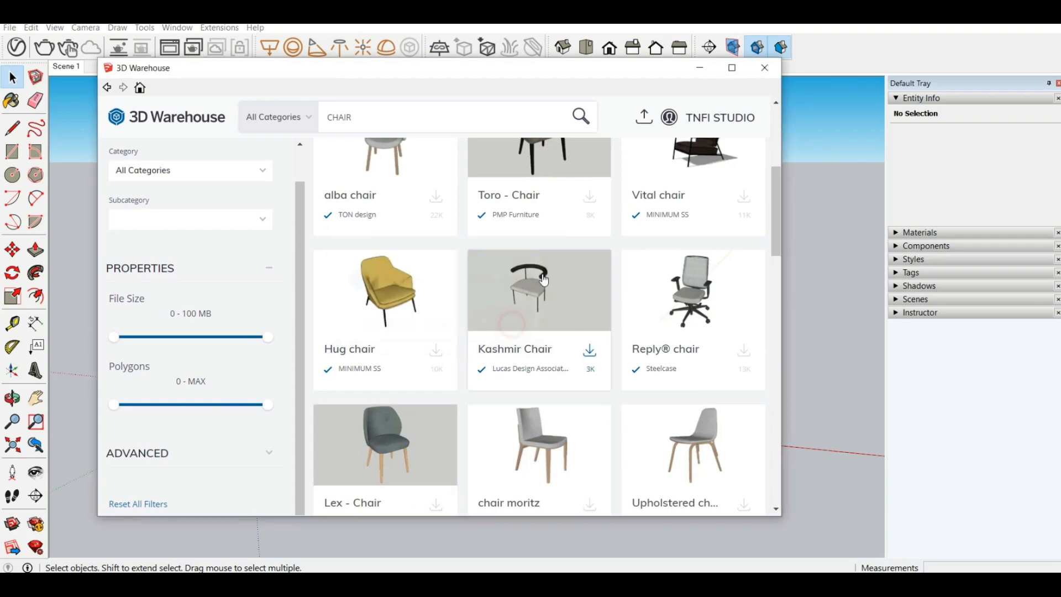
scroll(497, 310, "down", 2)
scroll(545, 263, "up", 5)
left_click(685, 117)
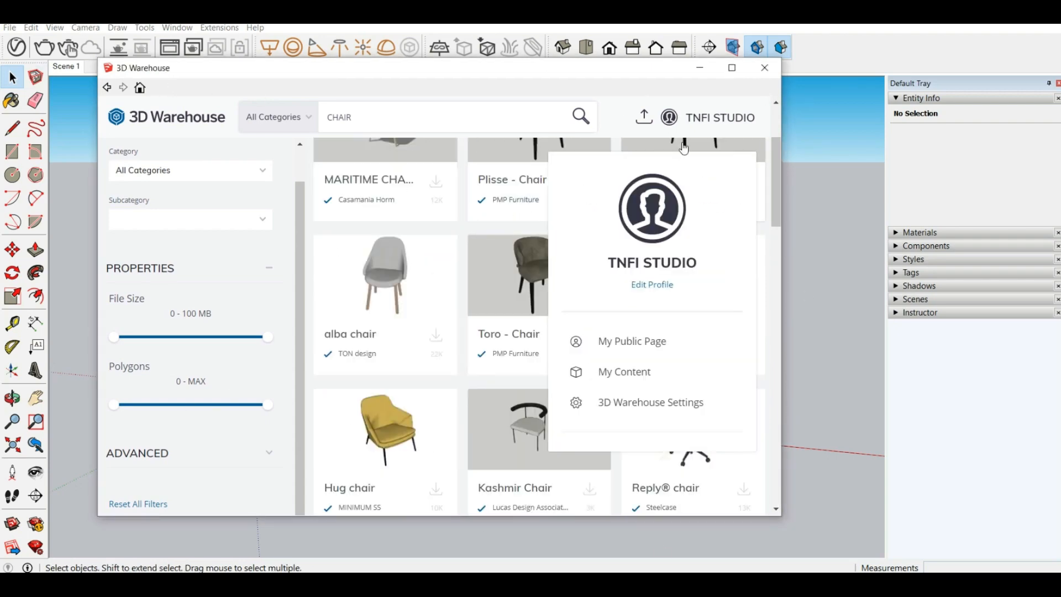
left_click(699, 126)
- Load the Hug chair directly into the model and place it along the red axis beside the scale figure
scroll(434, 408, "down", 1)
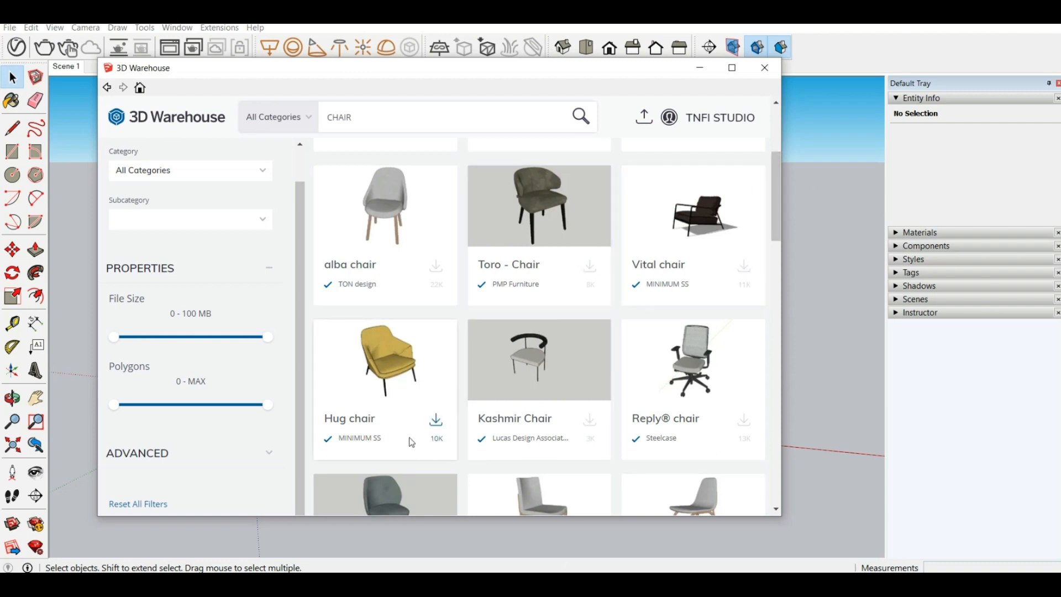
left_click(402, 380)
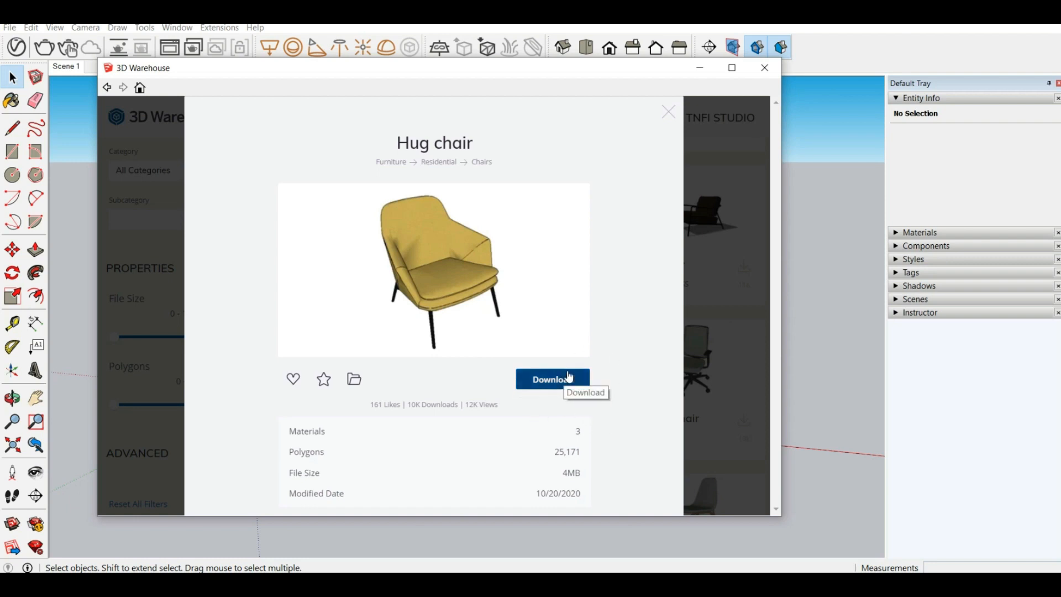
left_click(667, 113)
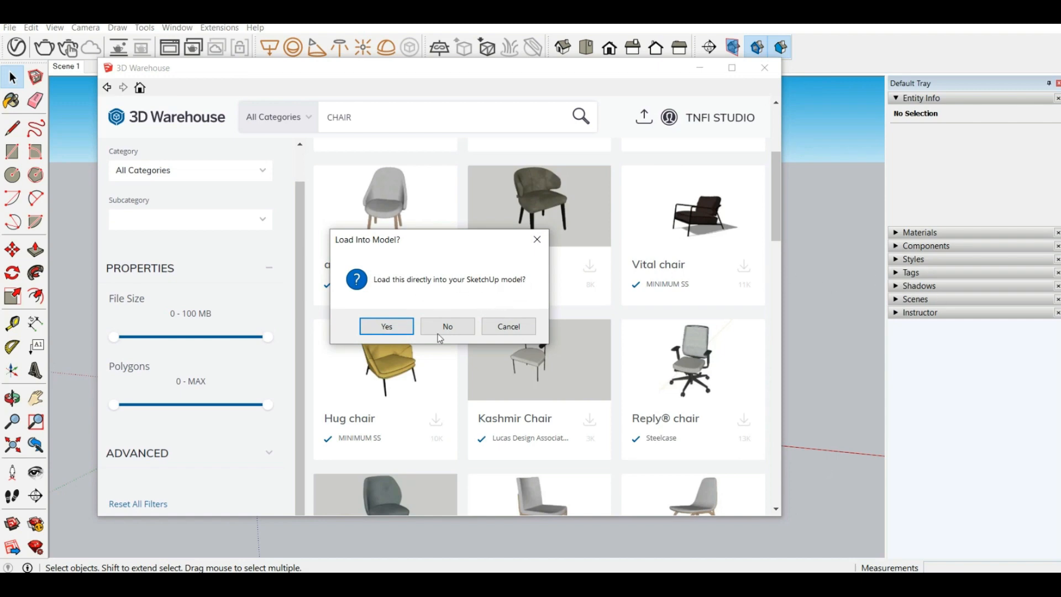
left_click(397, 326)
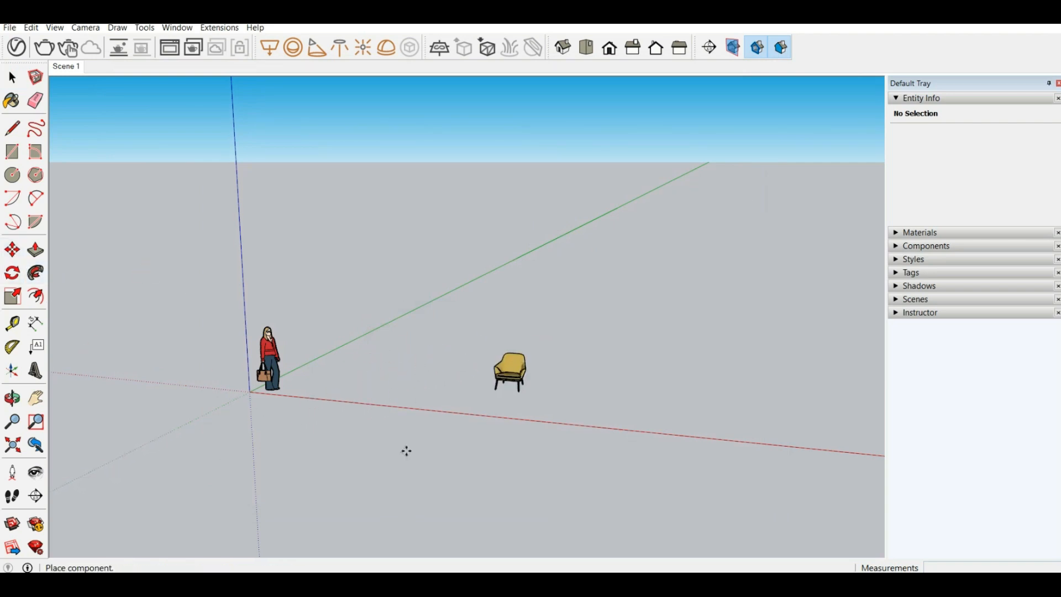
scroll(274, 394, "up", 3)
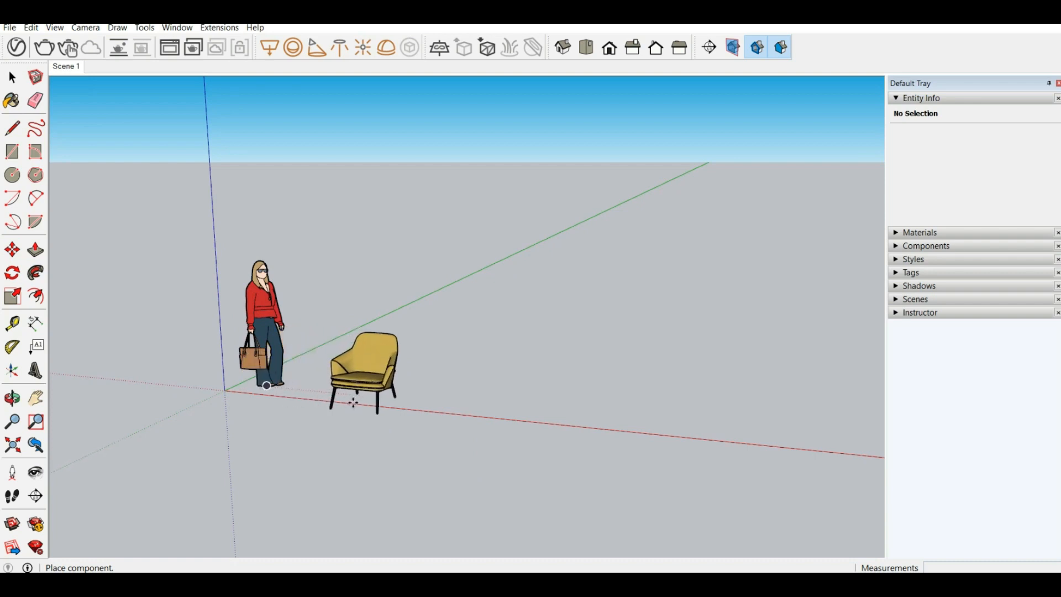
left_click(430, 412)
- Rotate the Hug chair by -45 degrees about its vertical axis using the Move tool's rotation grip
scroll(430, 412, "up", 2)
middle_click_drag(437, 420, 533, 525)
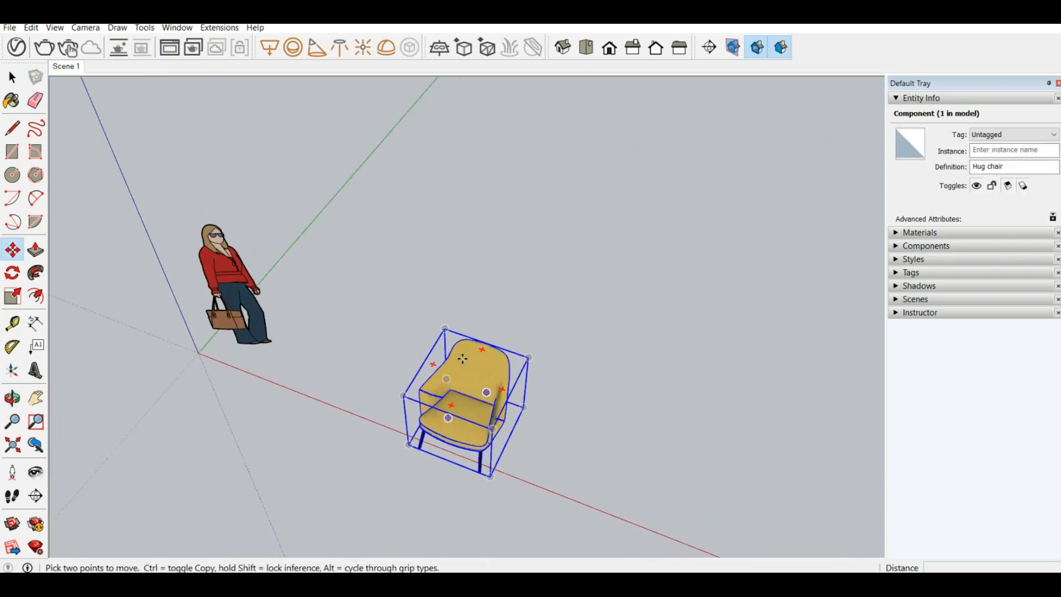
scroll(462, 384, "up", 1)
middle_click_drag(462, 384, 435, 345)
middle_click_drag(645, 486, 166, 459)
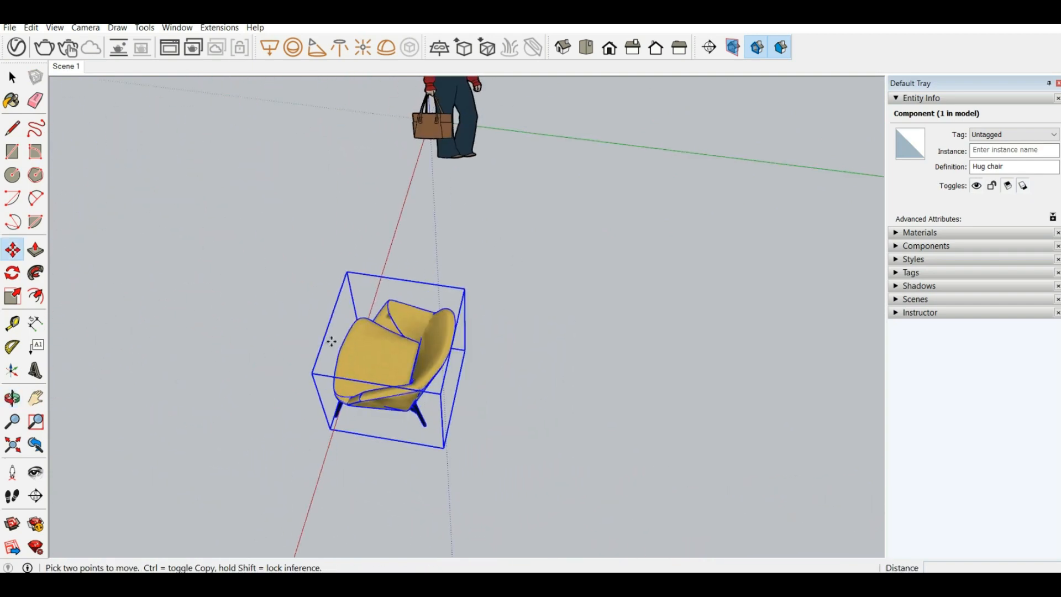
middle_click_drag(439, 397, 523, 328)
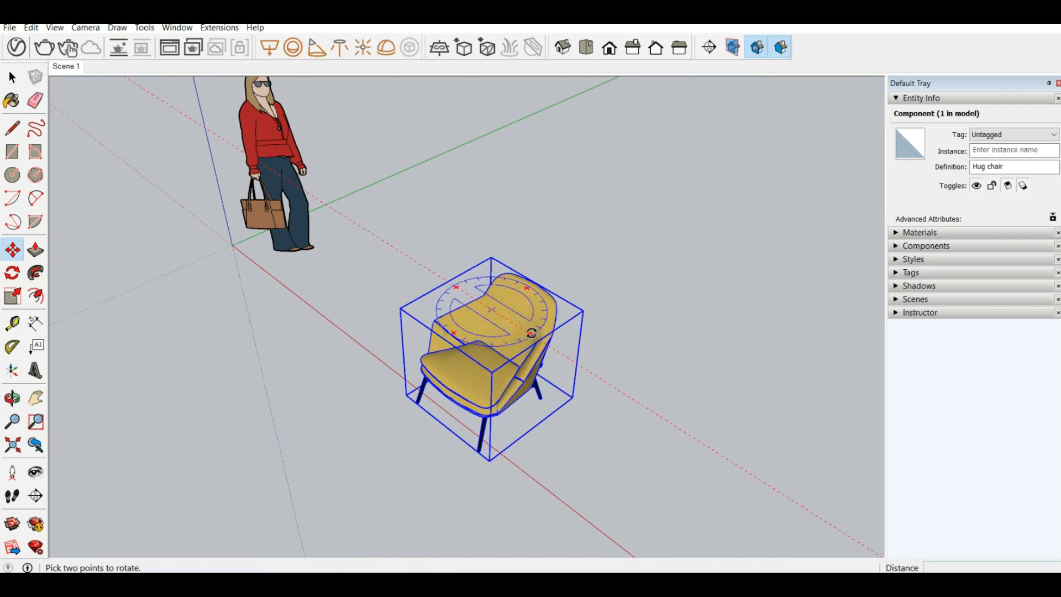
left_click(532, 333)
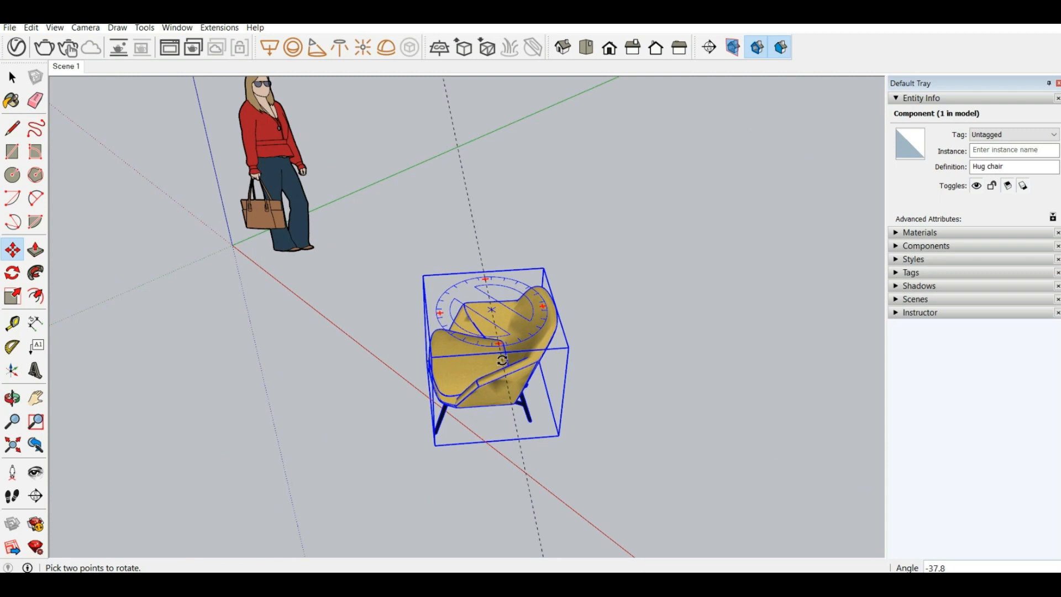
left_click(490, 359)
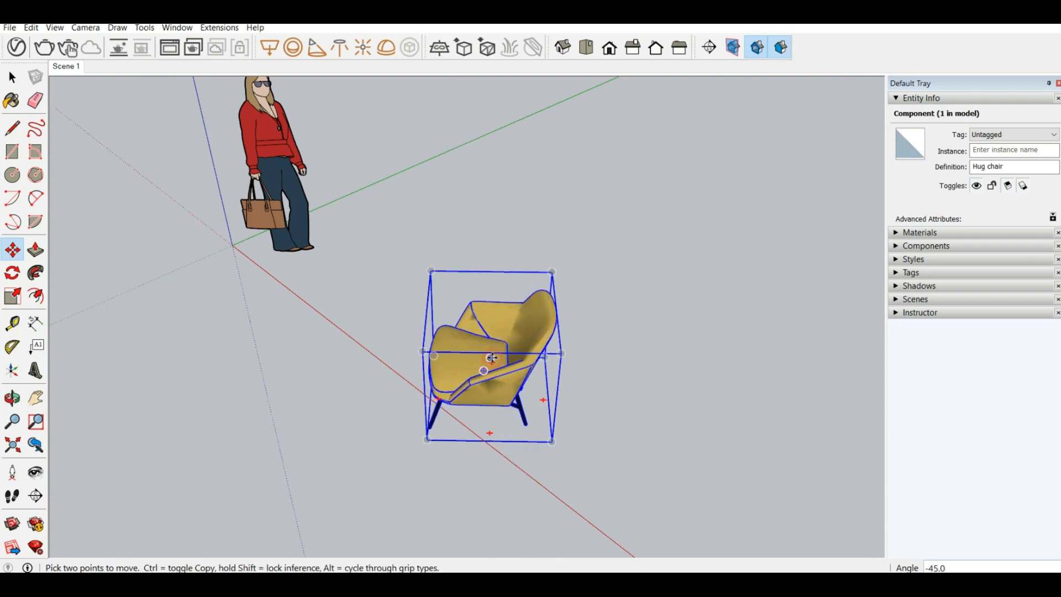
- Orbit and zoom around the rotated chair to examine it and its size beside the scale figure
middle_click_drag(326, 327, 613, 234)
scroll(558, 274, "up", 5)
middle_click_drag(559, 273, 518, 285)
scroll(521, 287, "down", 3)
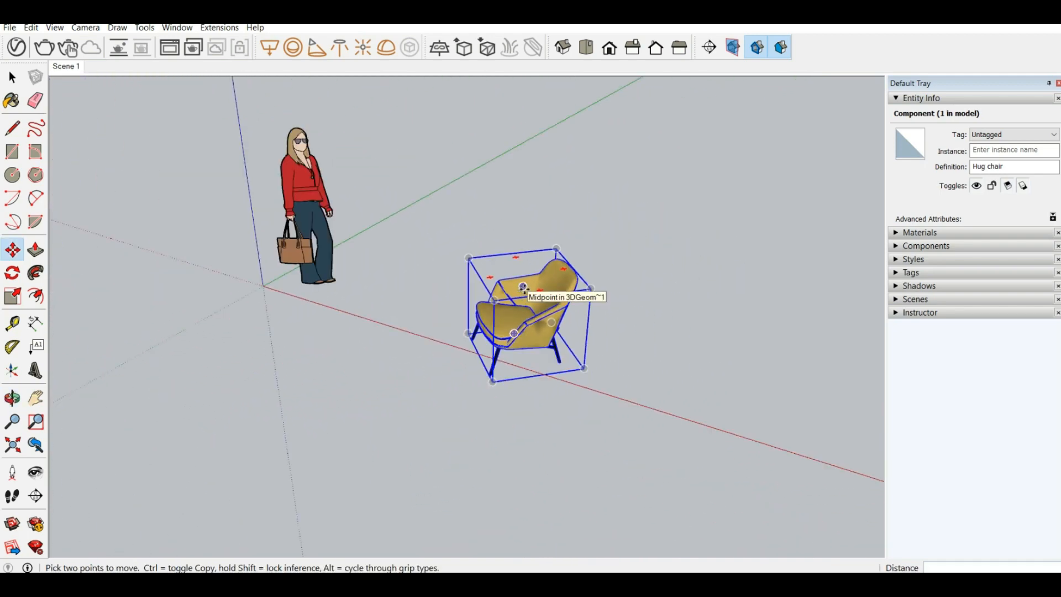
middle_click_drag(525, 279, 606, 182)
scroll(491, 261, "up", 3)
middle_click_drag(491, 260, 583, 271)
scroll(635, 280, "up", 2)
scroll(635, 280, "down", 3)
middle_click_drag(706, 287, 636, 272)
scroll(638, 274, "up", 2)
scroll(643, 276, "down", 5)
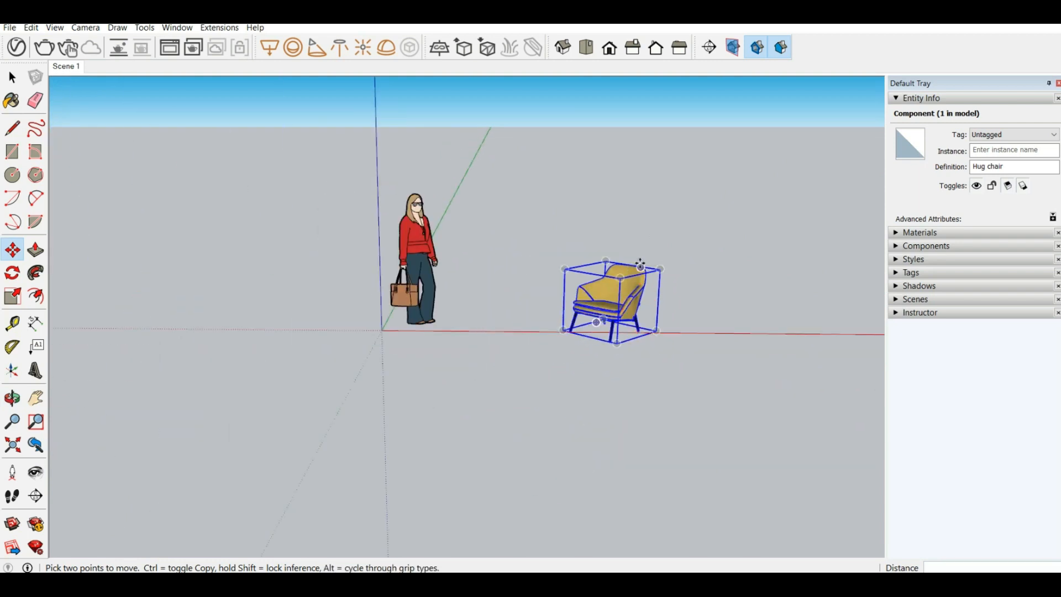
middle_click_drag(640, 266, 624, 406)
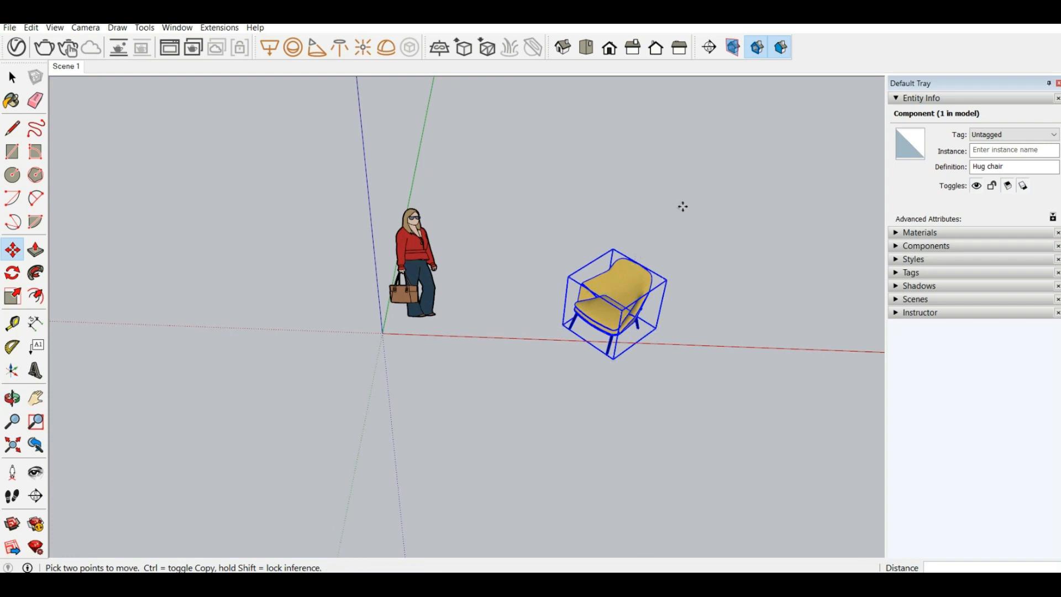
middle_click_drag(682, 206, 680, 299)
- Browse the featured and top extensions in the Extension Warehouse, and close it
left_click(147, 29)
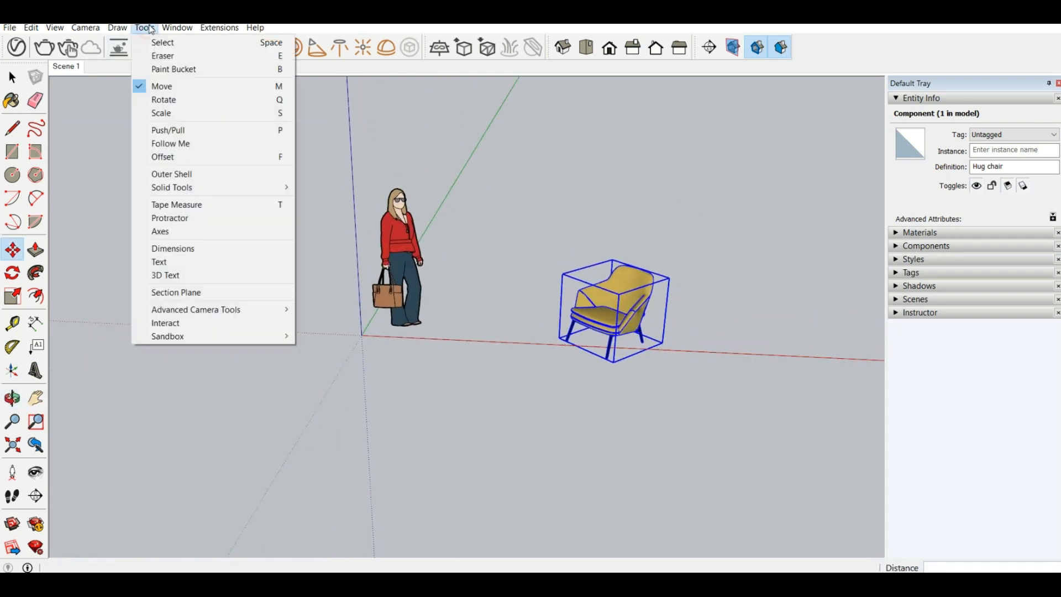
mouse_move(177, 27)
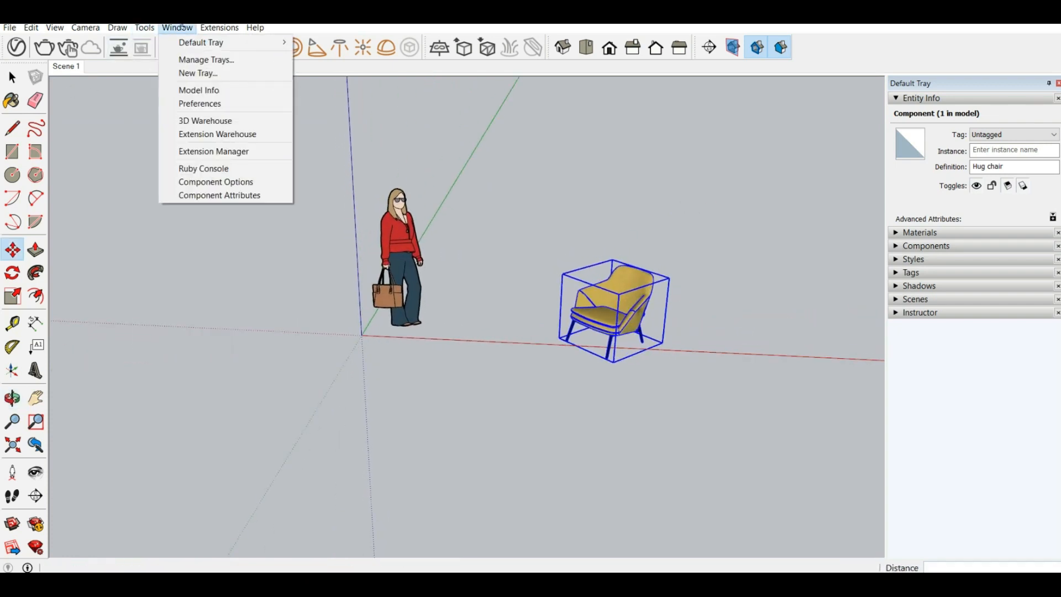
left_click(230, 137)
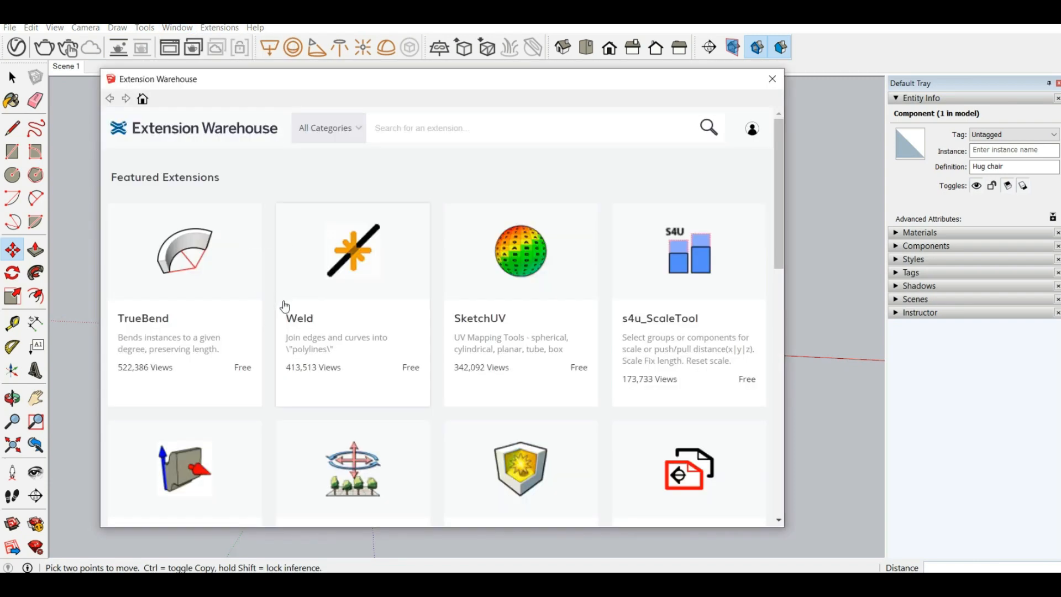
scroll(284, 304, "down", 5)
scroll(283, 308, "down", 5)
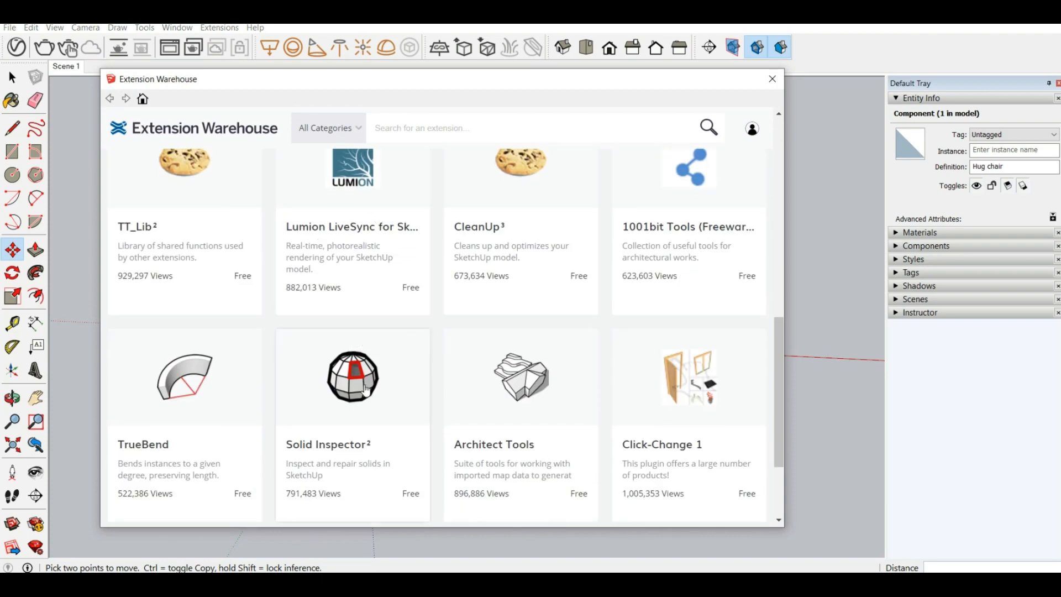
scroll(691, 331, "down", 3)
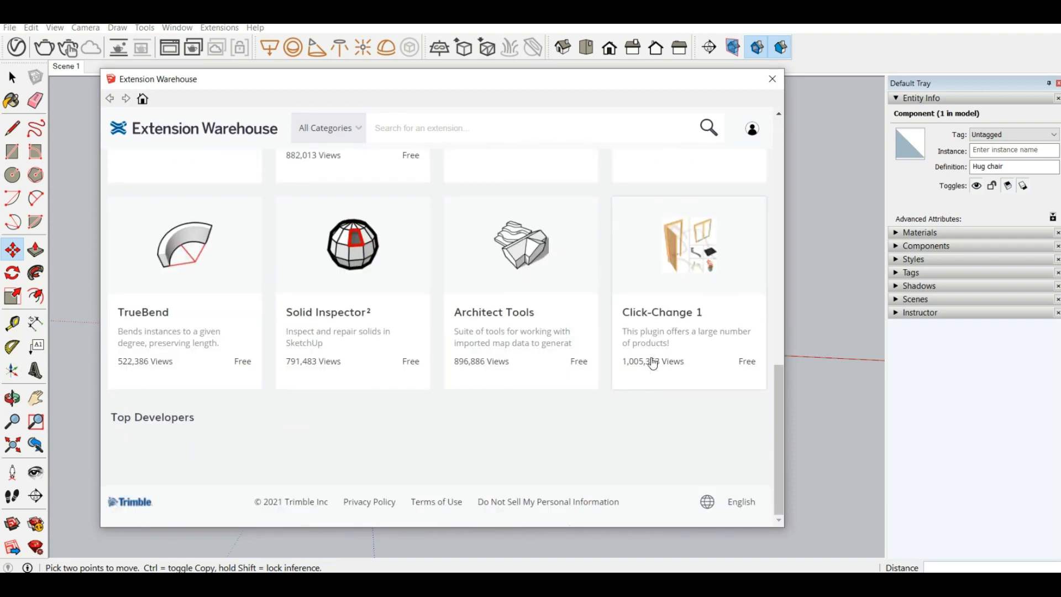
scroll(395, 287, "up", 10)
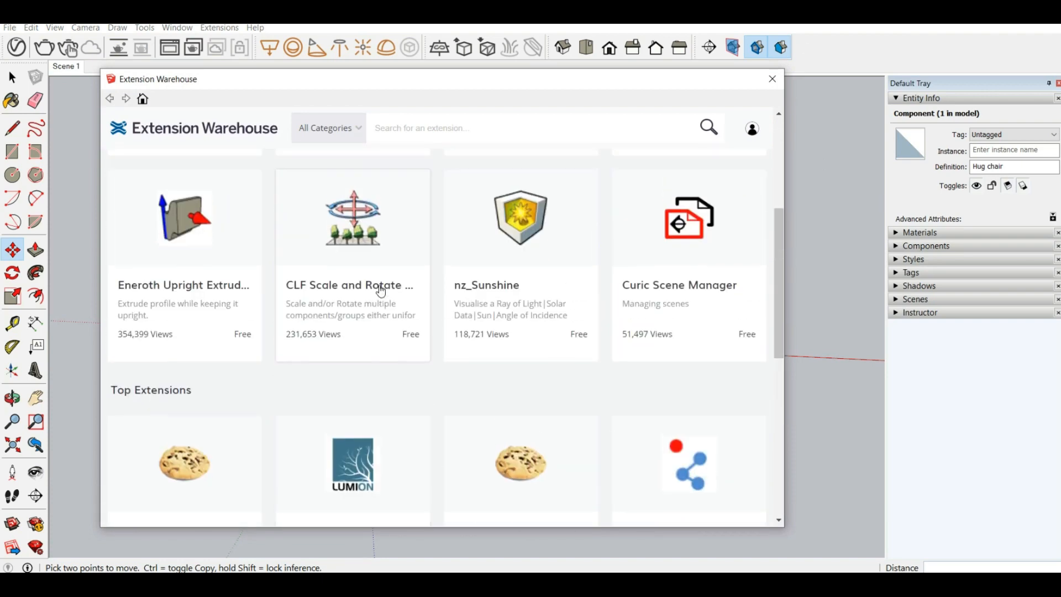
left_click(773, 79)
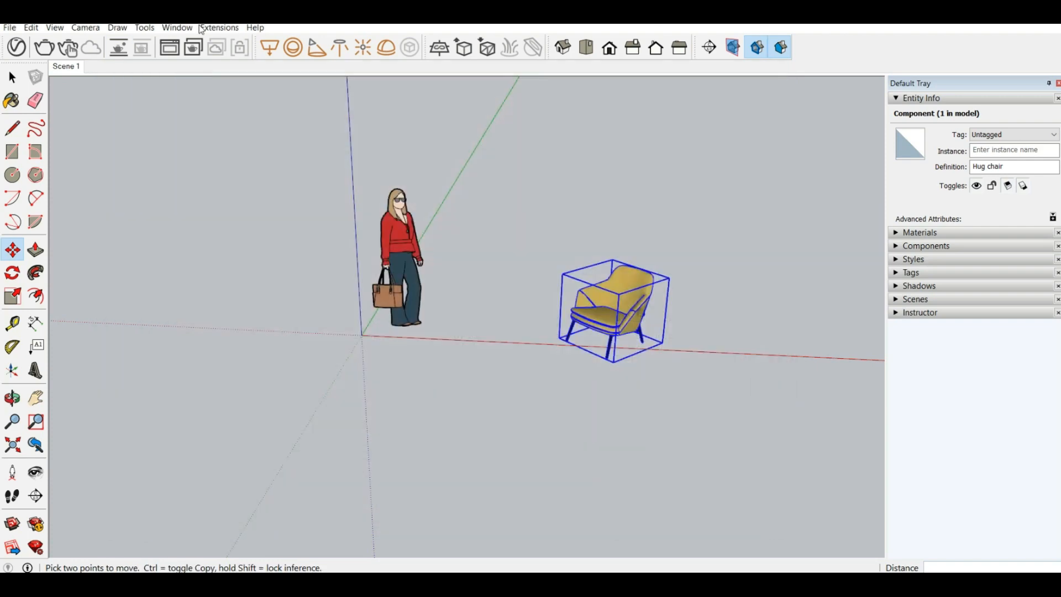
left_click(177, 28)
mouse_move(218, 28)
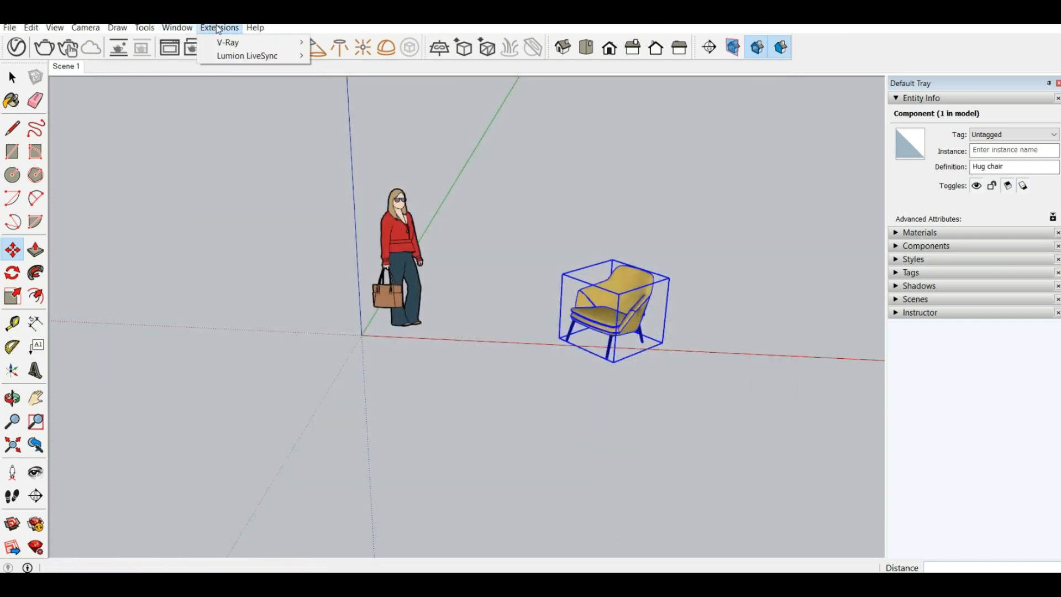
mouse_move(236, 44)
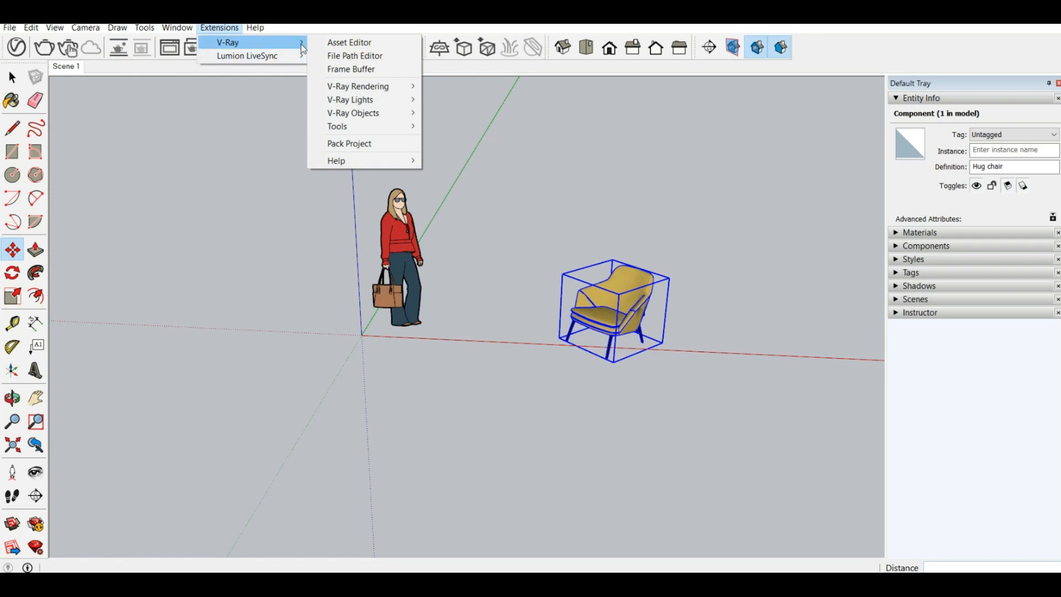
mouse_move(255, 28)
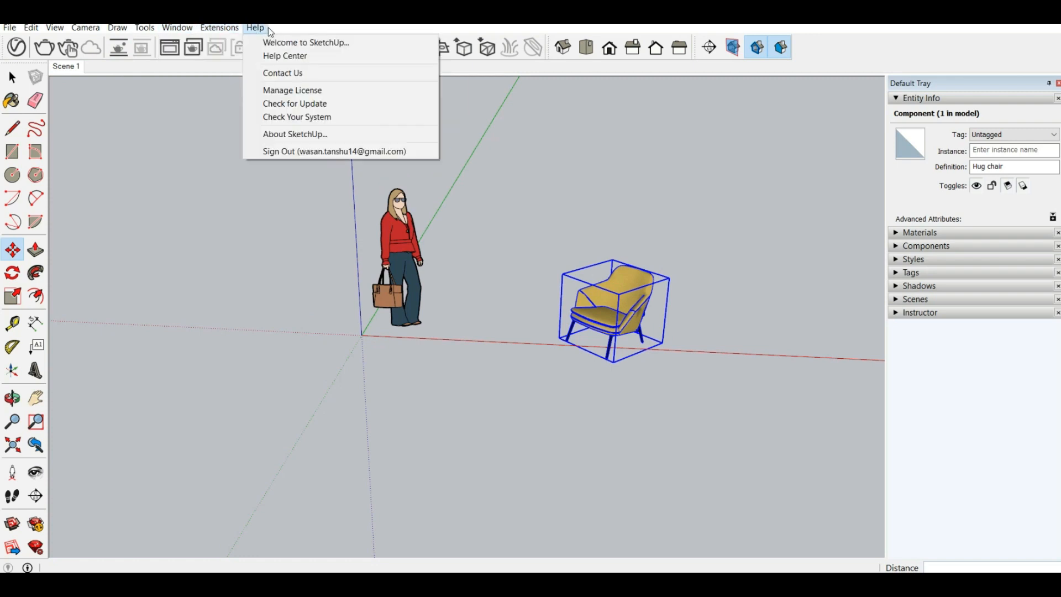
left_click(168, 166)
key("Escape")
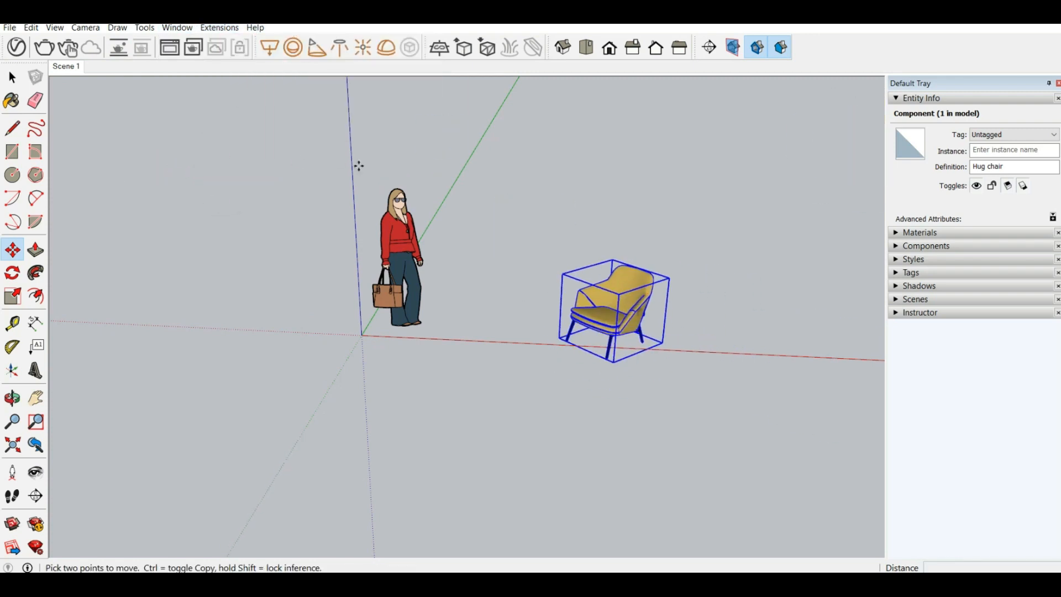
- Delete the Hug chair from the model
middle_click_drag(359, 165, 398, 248)
scroll(688, 303, "up", 3)
middle_click_drag(696, 308, 679, 280)
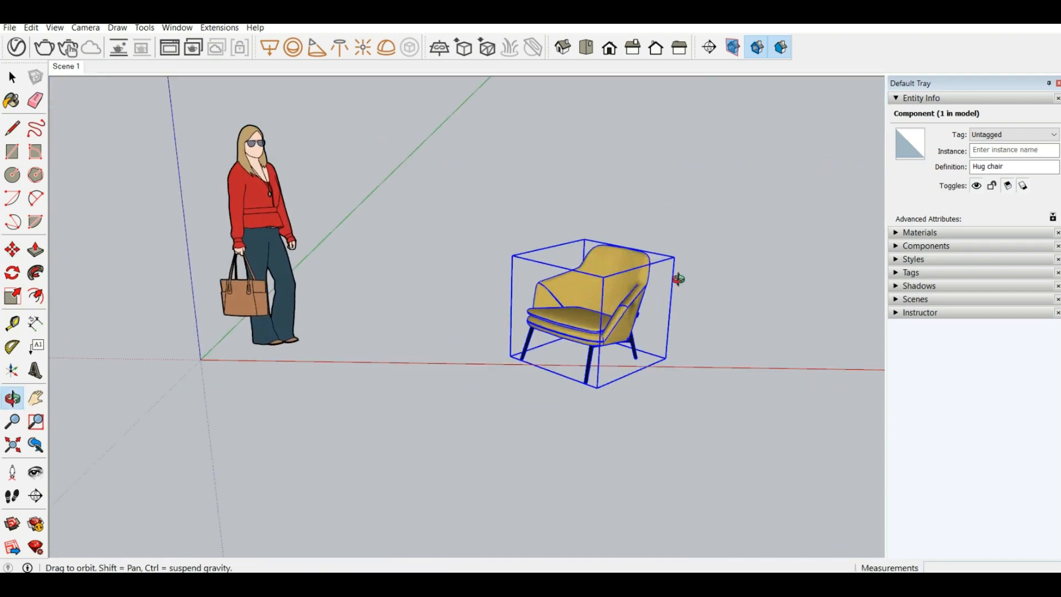
scroll(711, 360, "up", 2)
middle_click_drag(710, 360, 656, 315)
scroll(248, 254, "down", 3)
scroll(290, 219, "down", 2)
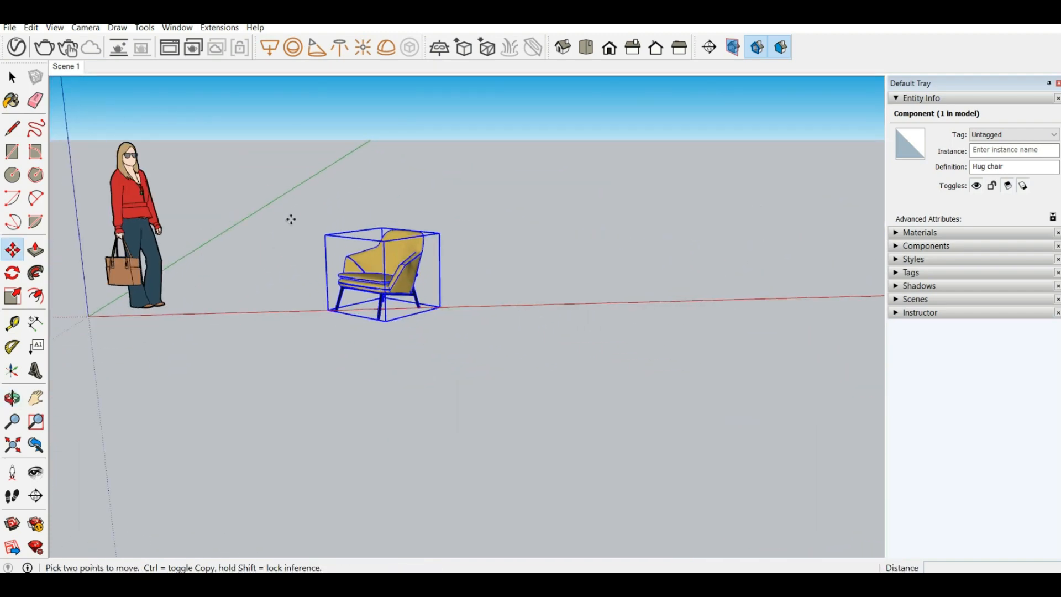
key("Delete")
key("space")
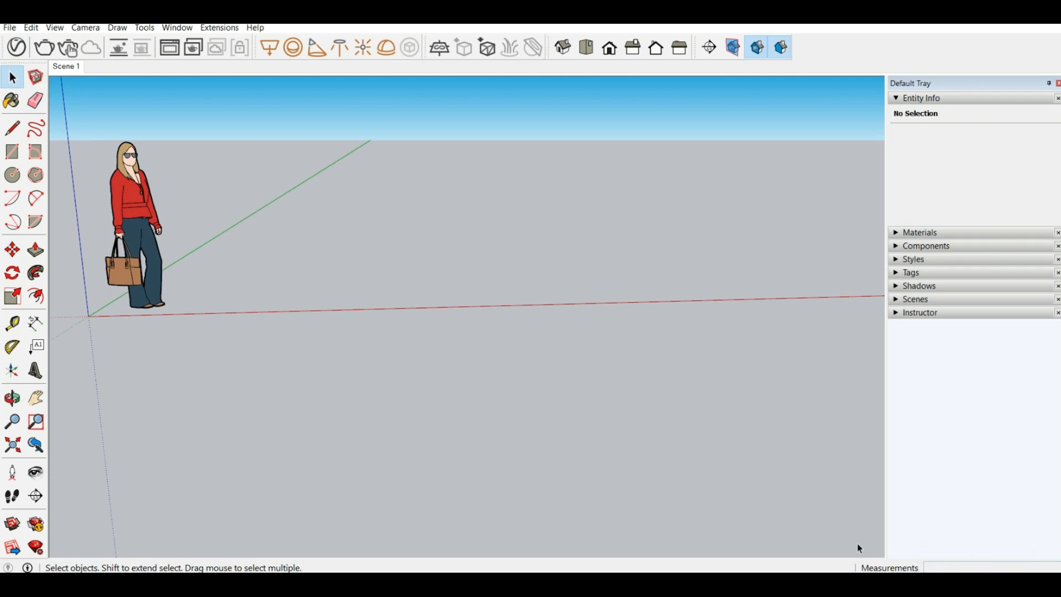
- Draw a 30' line parallel to the green axis, starting from a point on the red axis beside the scale figure
middle_click_drag(236, 262, 431, 431)
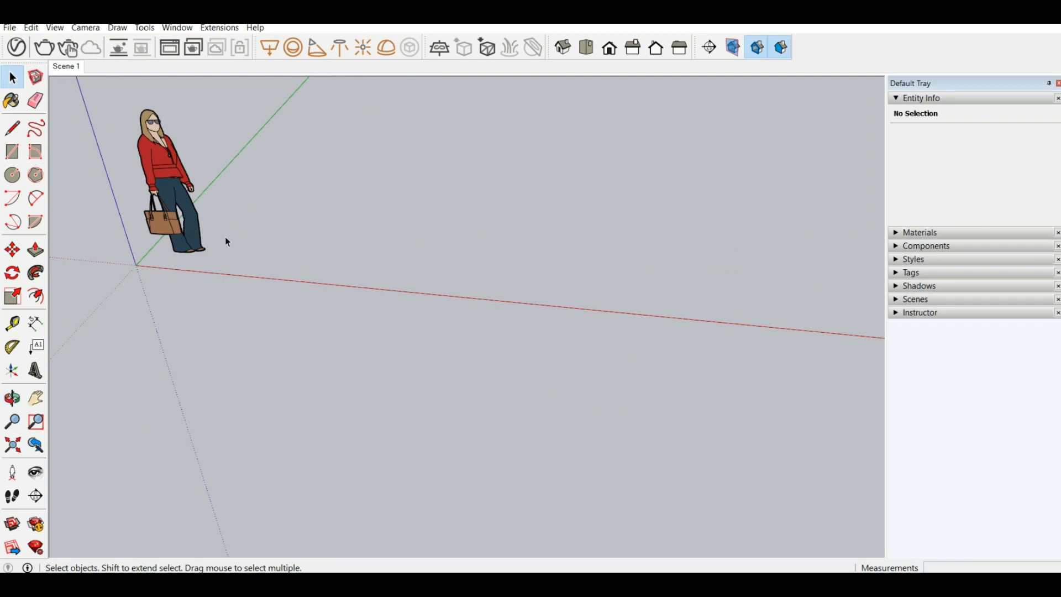
left_click(5, 127)
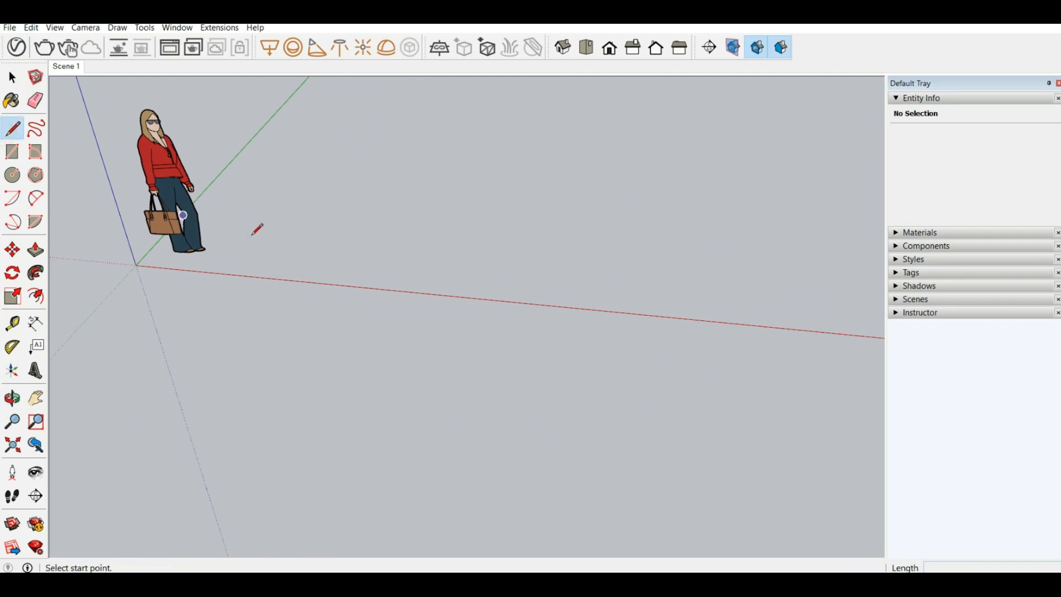
left_click(305, 279)
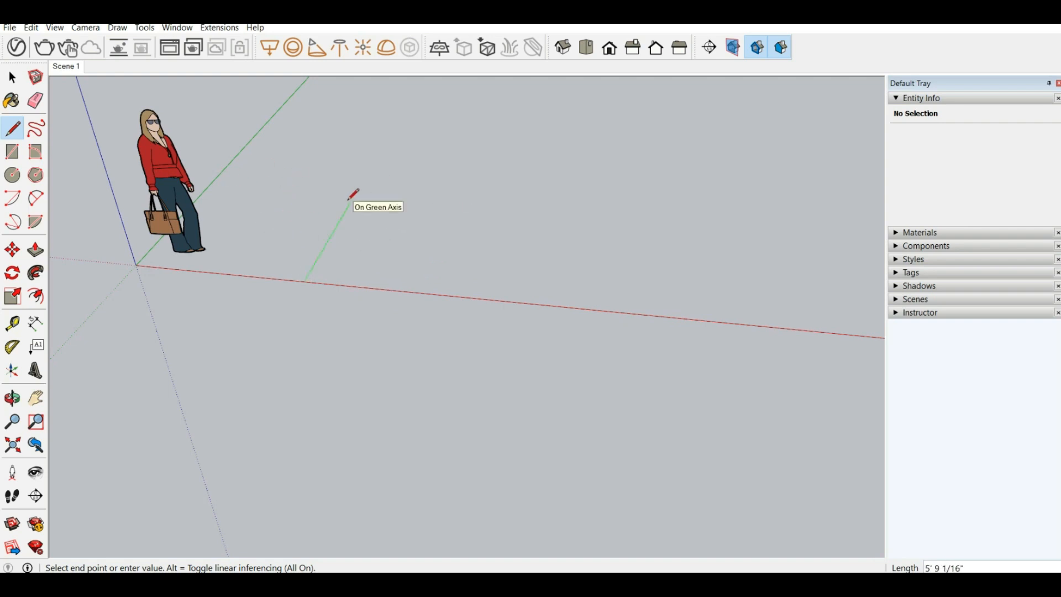
key("Return")
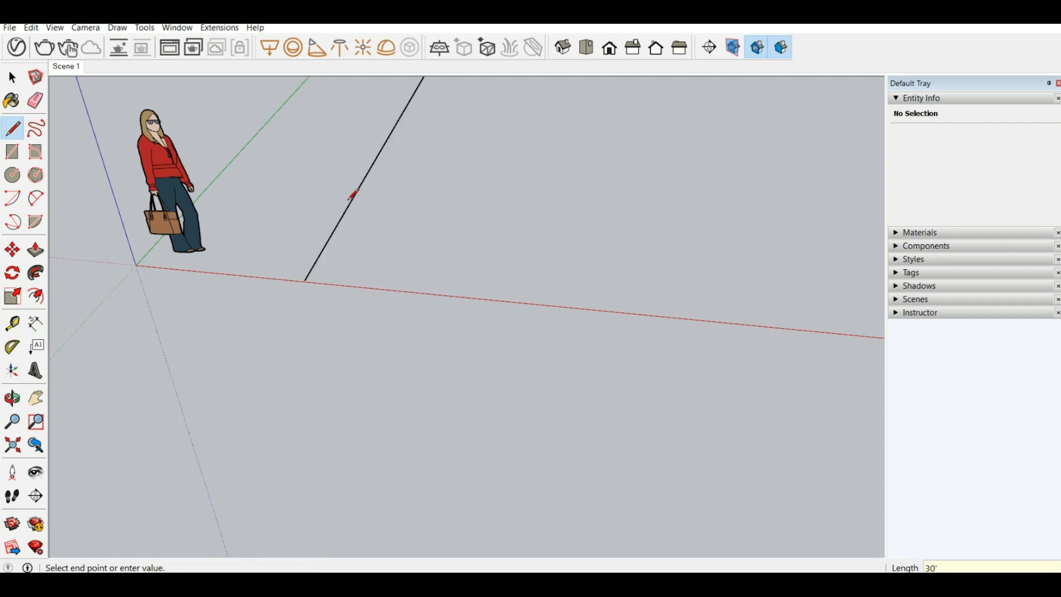
scroll(390, 372, "down", 3)
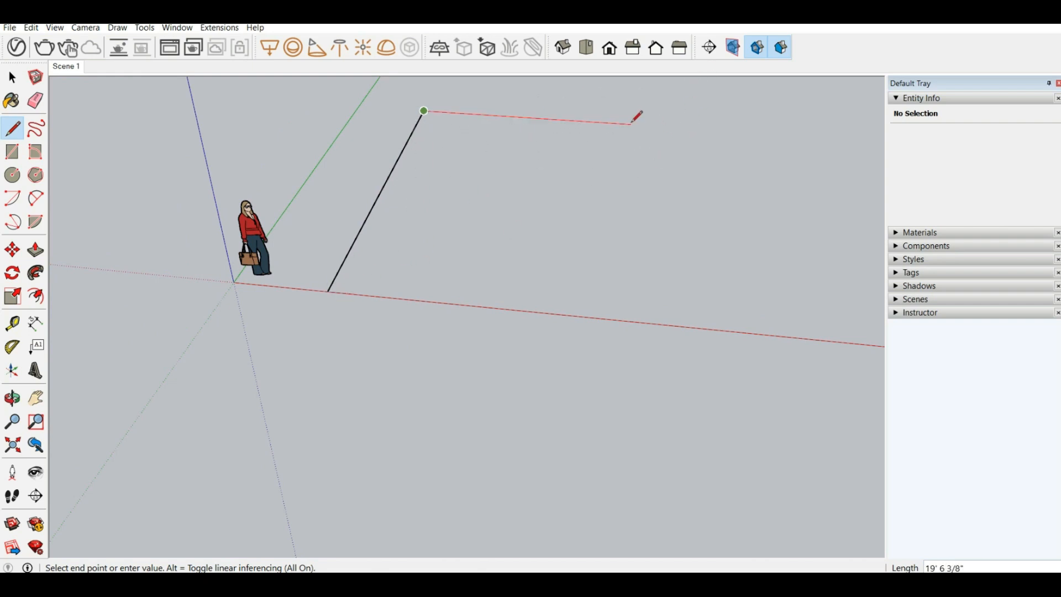
key("Escape")
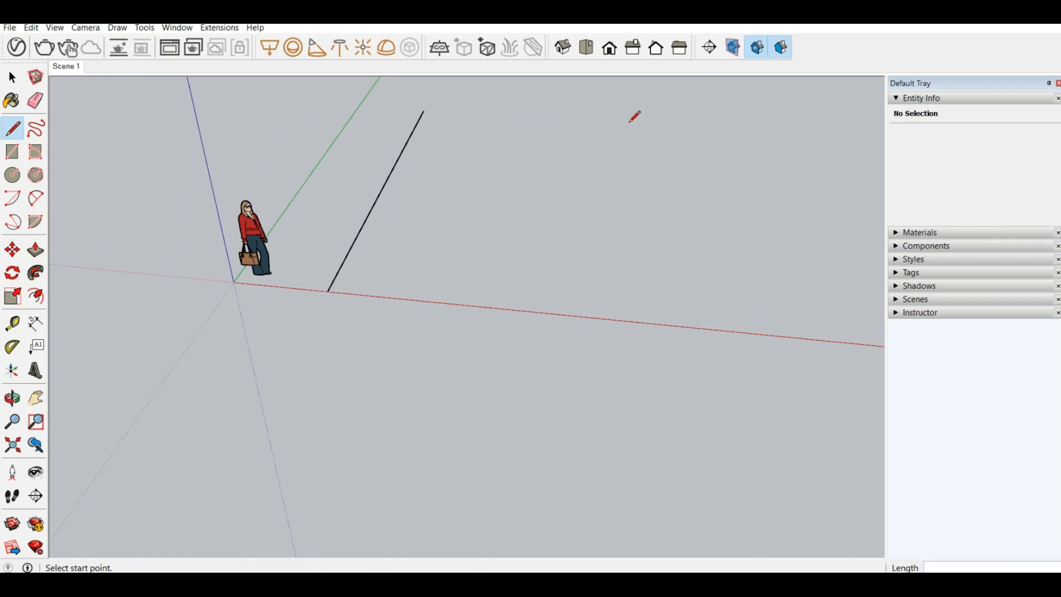
- Delete the 30' line, and select and deselect the scale figure
key("space")
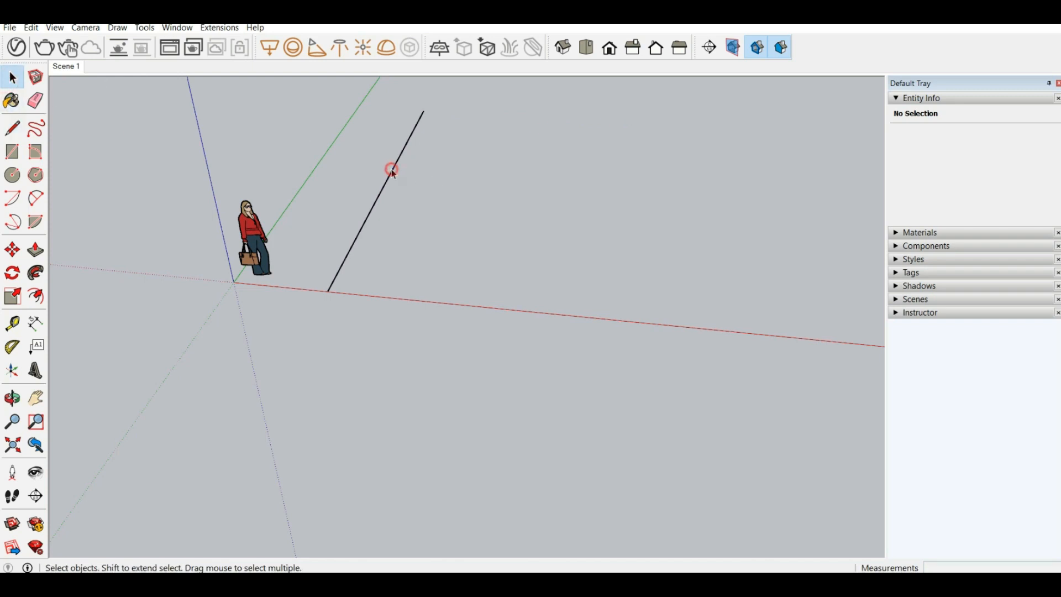
left_click(393, 172)
key("Delete")
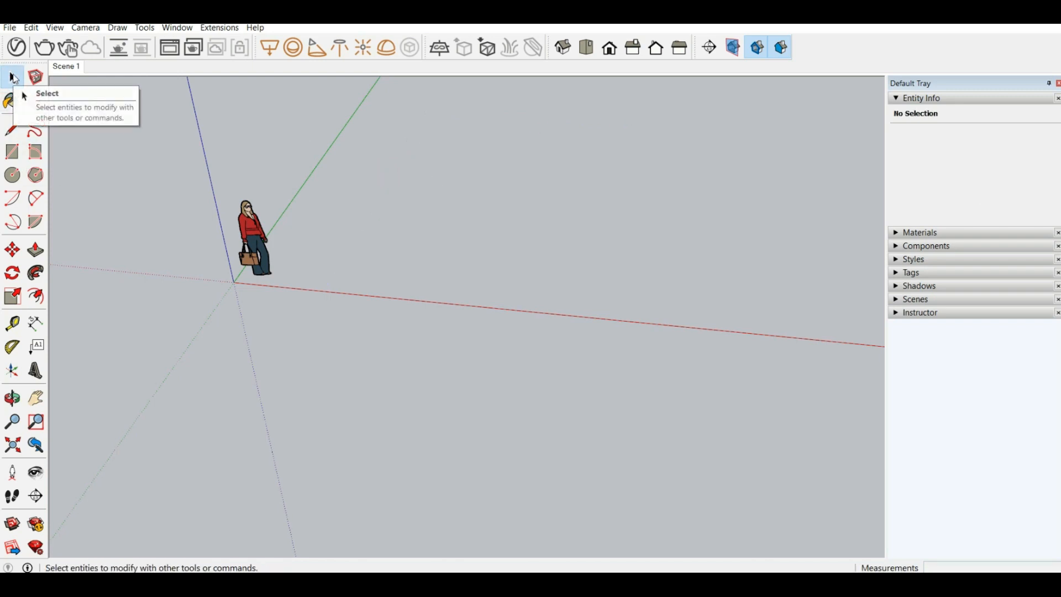
left_click(253, 233)
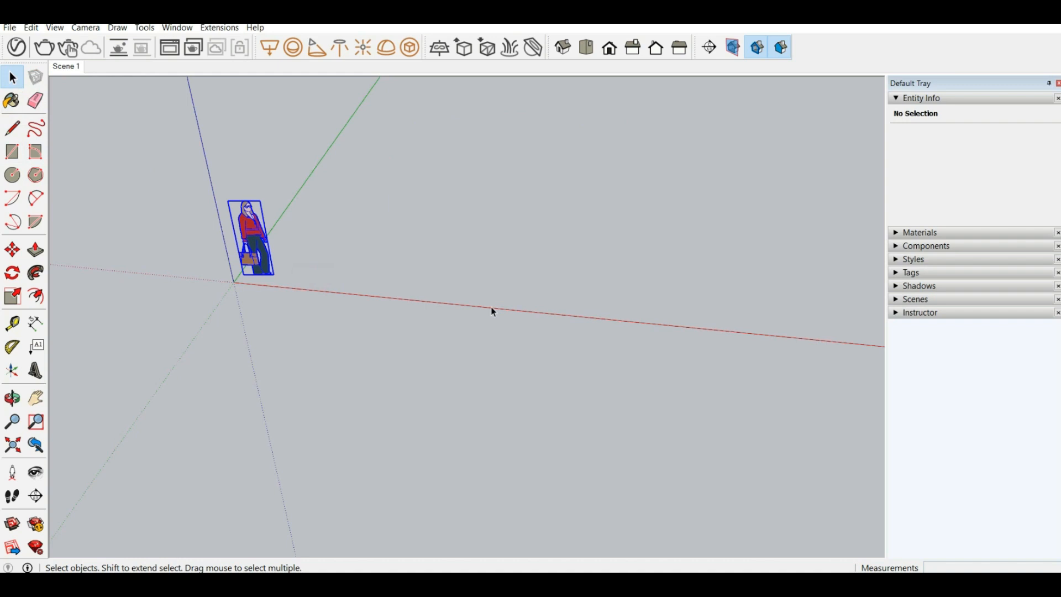
left_click(243, 177)
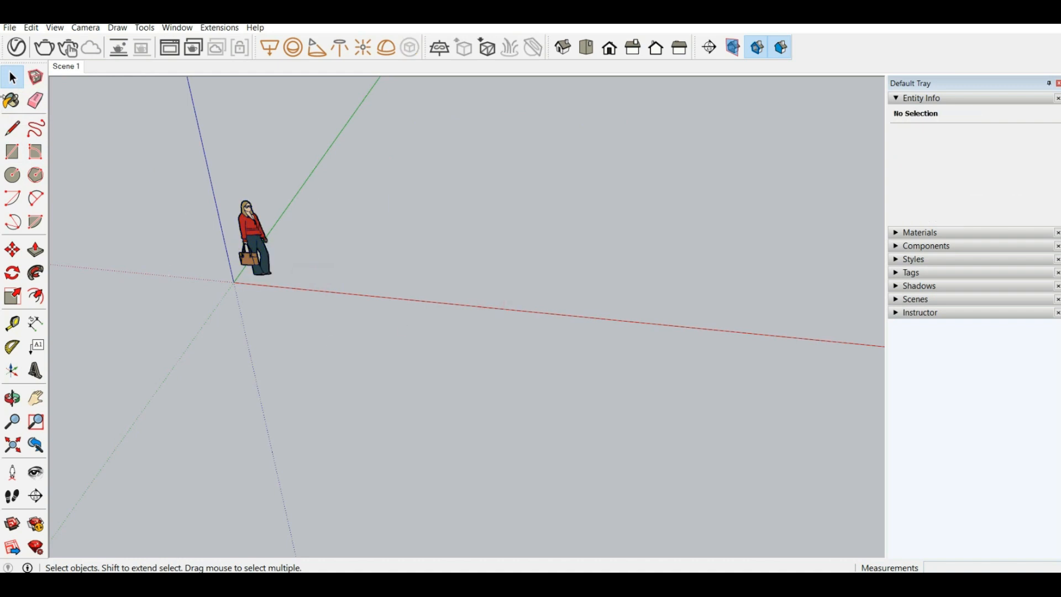
- Draw a ground rectangle about 5' by 5' 10" beyond the red axis and Push/Pull it up about 6' 6" into a box
left_click(11, 102)
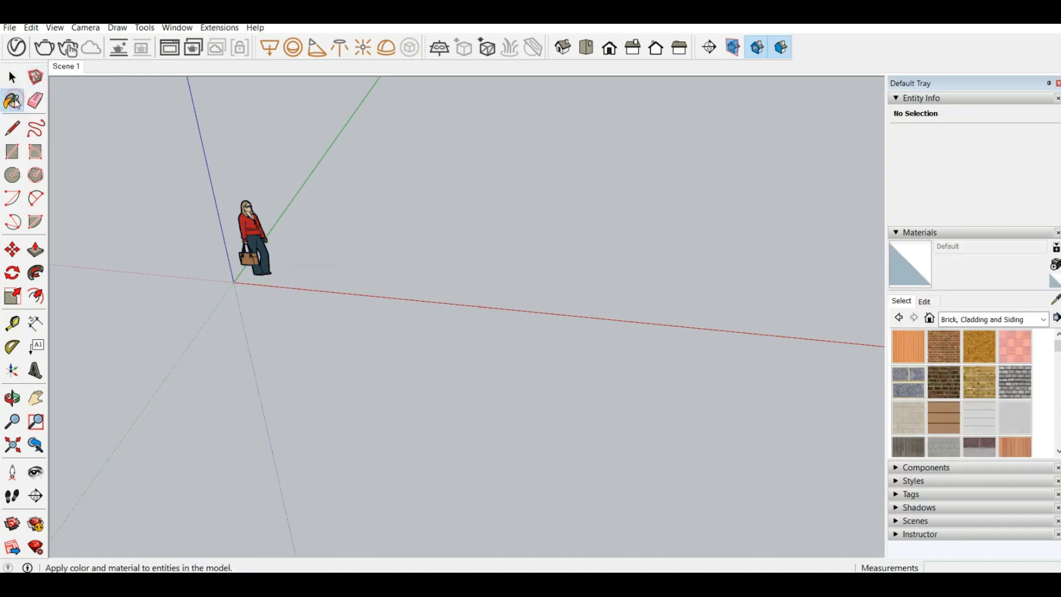
left_click(17, 153)
left_click(428, 266)
left_click(510, 228)
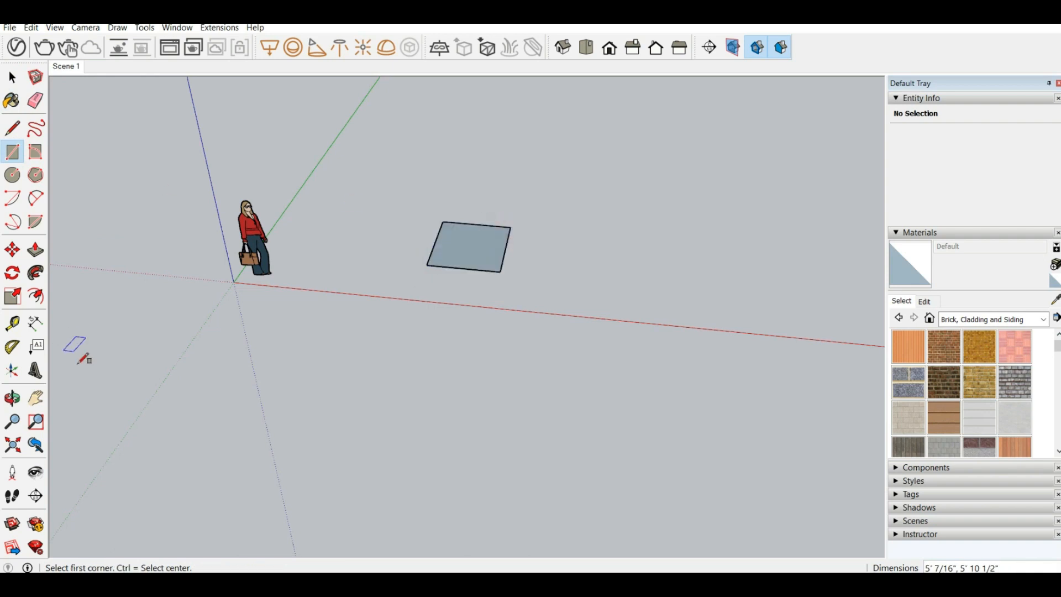
left_click(35, 250)
left_click(483, 269)
left_click(586, 168)
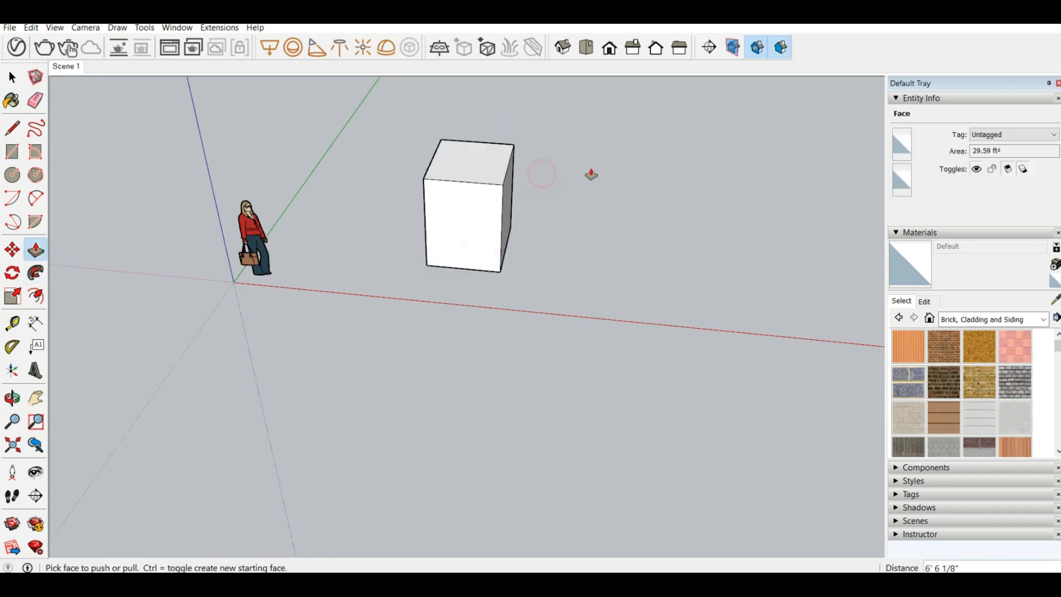
- Paint the box's front face and the adjacent side face away from the scale figure with Brick Antique 01
left_click(14, 102)
left_click(941, 348)
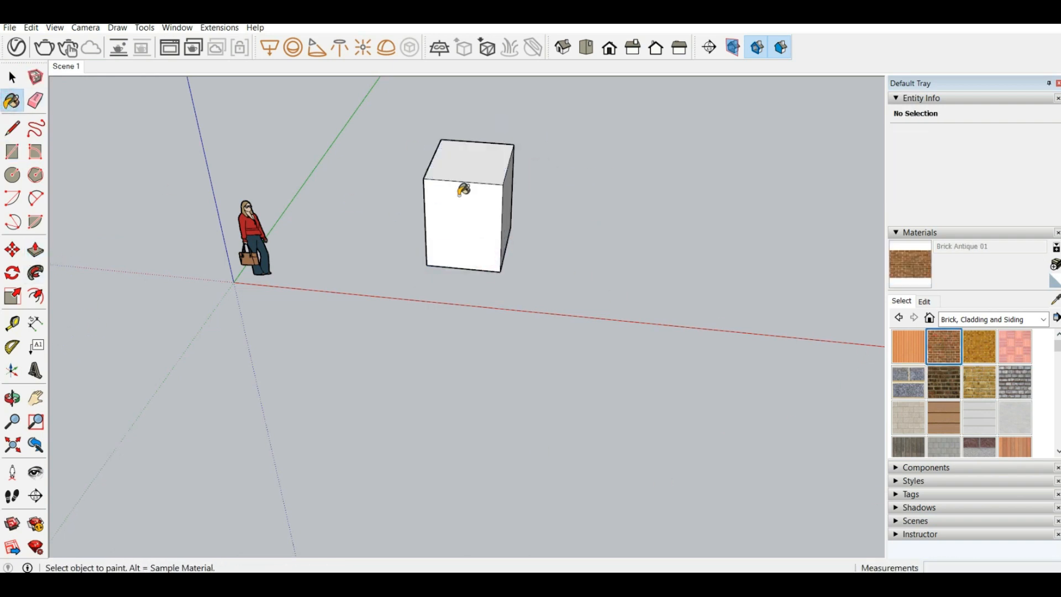
left_click(486, 190)
scroll(525, 221, "up", 6)
scroll(502, 207, "down", 6)
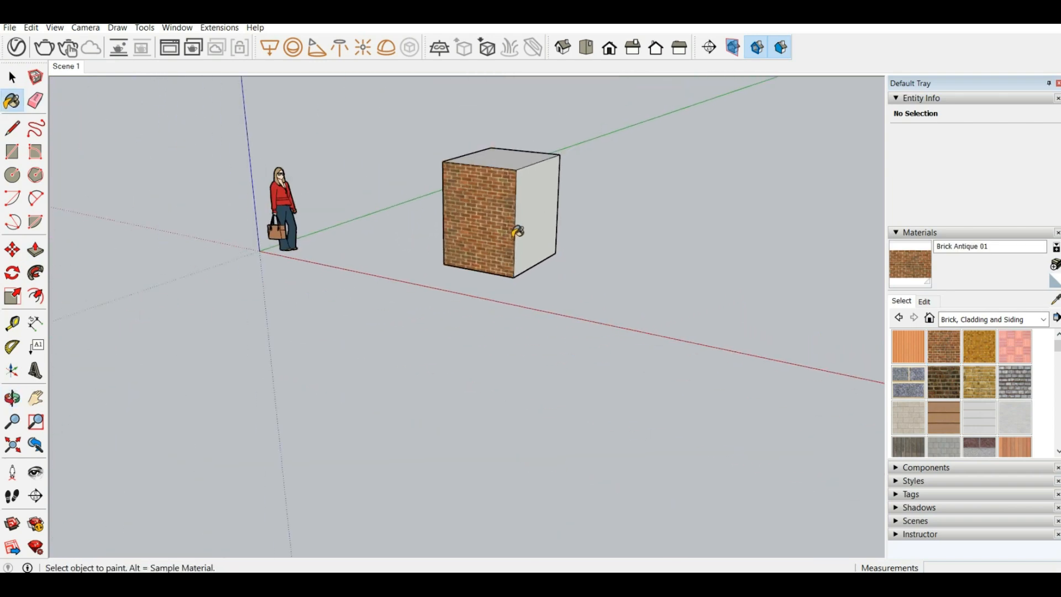
left_click(543, 188)
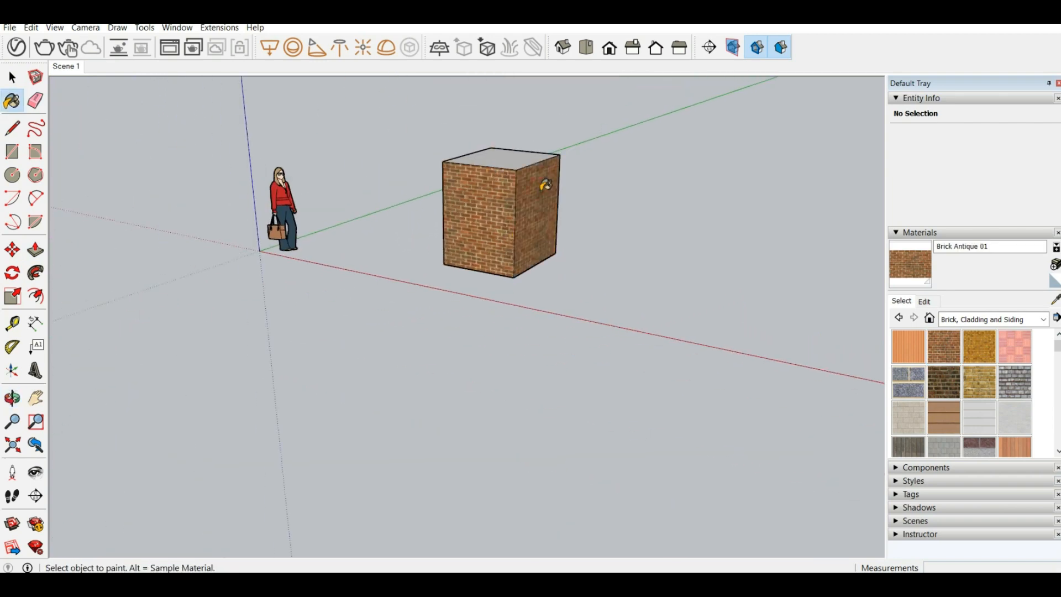
- Paint the box's side face nearest the scale figure with the Beadboard material
mouse_move(432, 122)
middle_mouse_down()
mouse_move(813, 138)
mouse_move(410, 209)
middle_mouse_up()
mouse_move(478, 159)
middle_mouse_down()
mouse_move(144, 173)
mouse_move(507, 252)
mouse_move(542, 228)
mouse_move(299, 206)
mouse_move(467, 177)
mouse_move(486, 241)
mouse_move(398, 201)
mouse_move(860, 260)
middle_mouse_up()
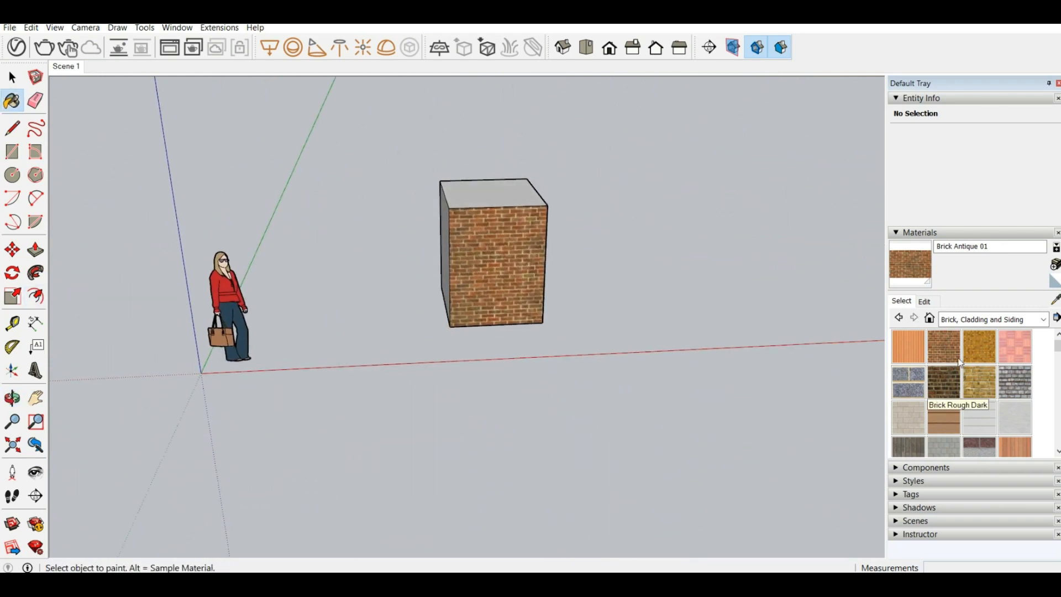
left_click(916, 349)
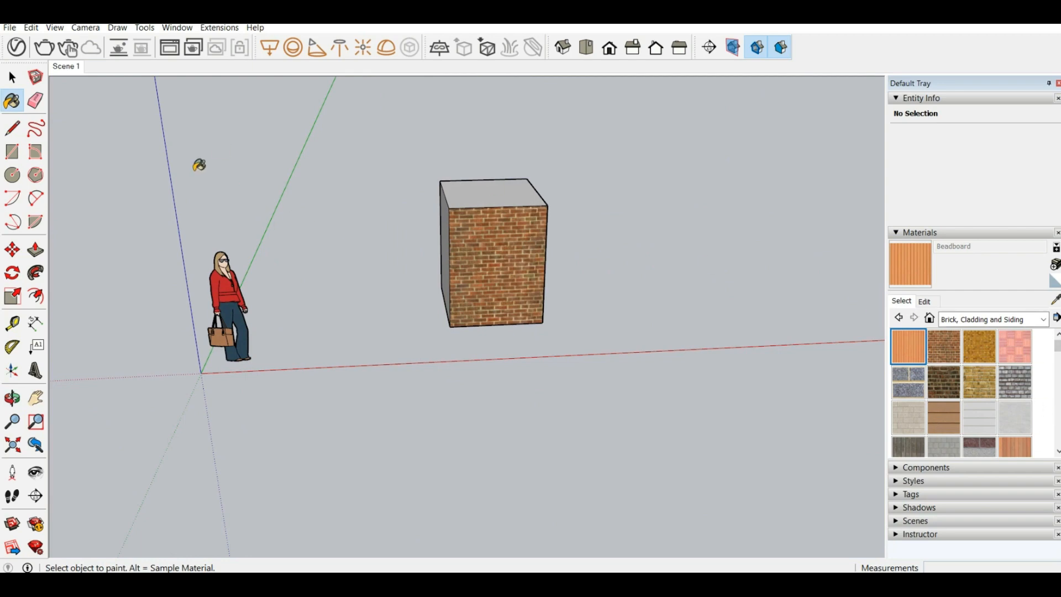
middle_click_drag(196, 163, 419, 227)
left_click(404, 236)
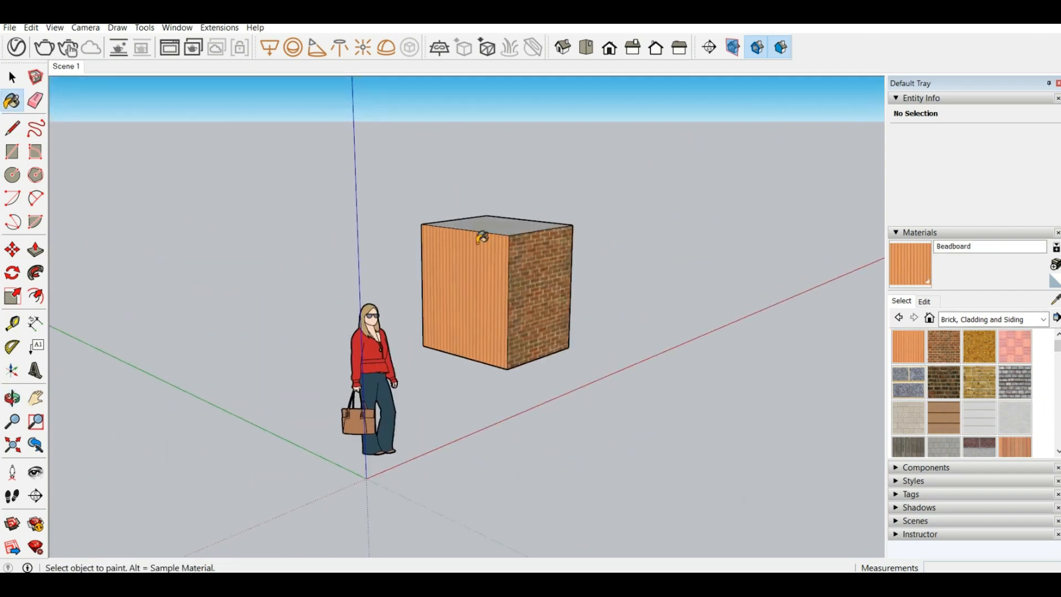
- Darken the Beadboard material's color to a deep brown by lowering its brightness in the color wheel picker
scroll(480, 231, "up", 3)
left_click(926, 302)
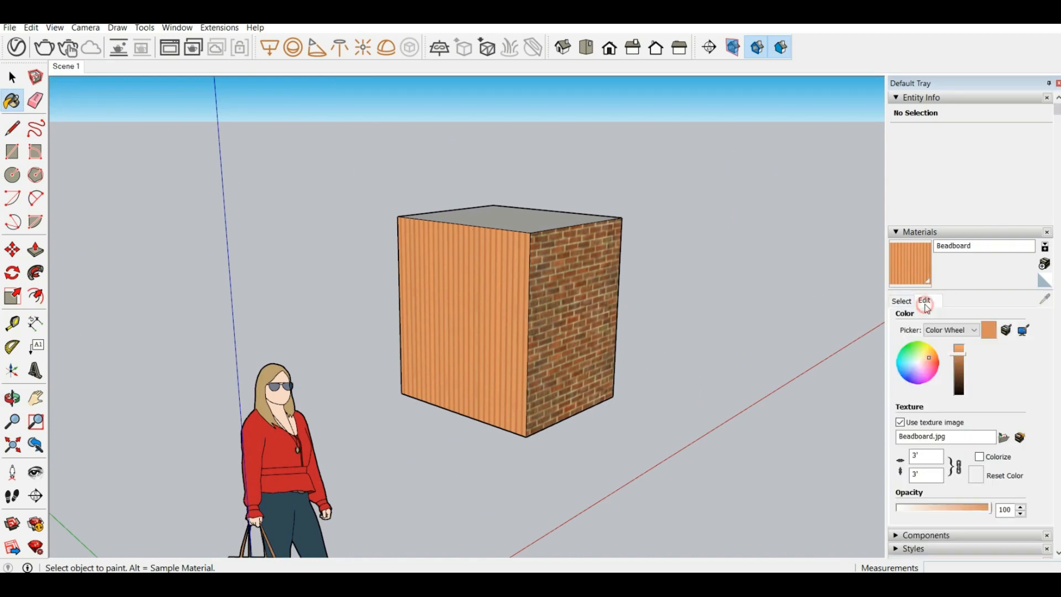
left_click_drag(960, 353, 964, 381)
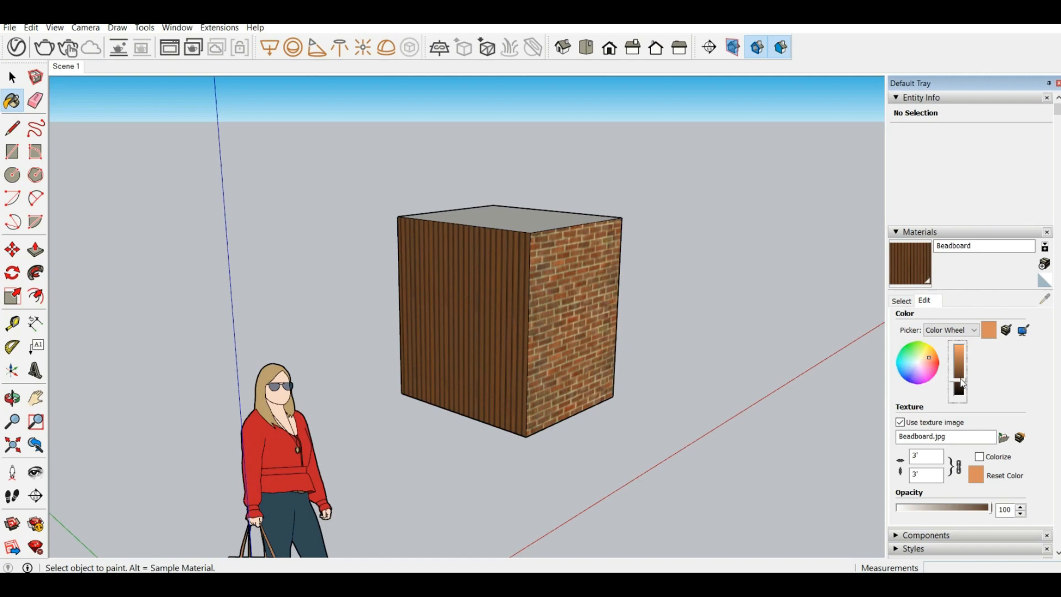
- Measure with the Tape Measure from the box's top corner down the vertical edge between the beadboard and brick faces
mouse_move(485, 329)
middle_mouse_down()
mouse_move(441, 277)
mouse_move(620, 237)
mouse_move(690, 209)
mouse_move(687, 183)
mouse_move(666, 169)
middle_mouse_up()
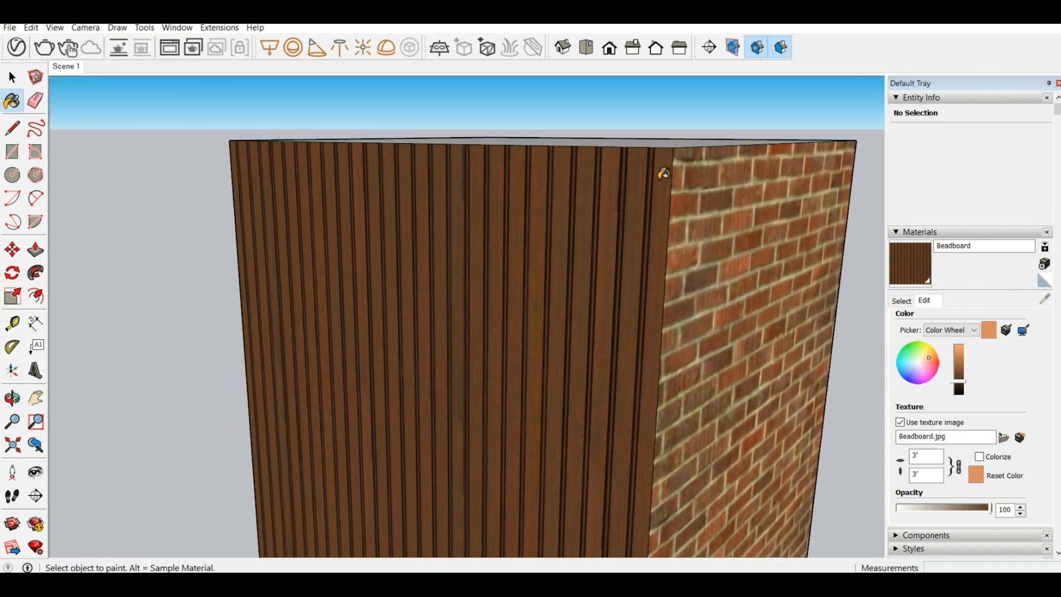
left_click(12, 322)
scroll(685, 150, "up", 3)
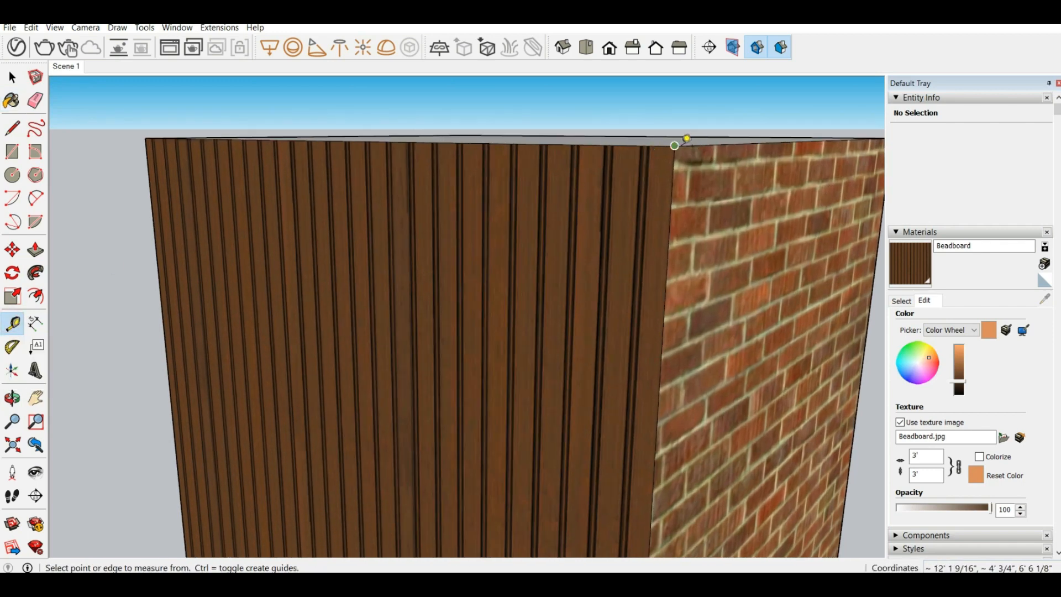
left_click(675, 143)
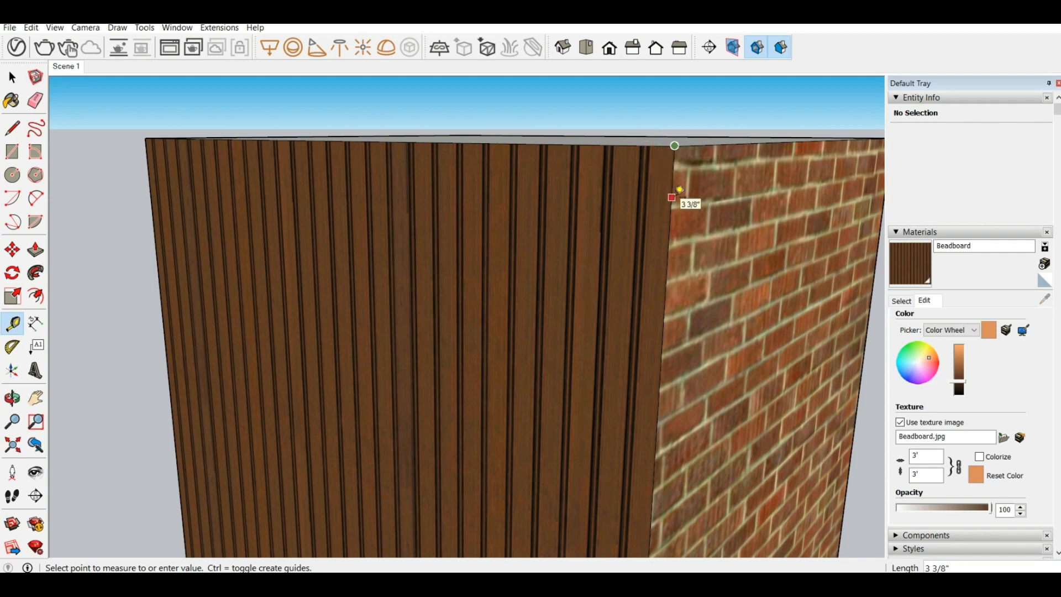
left_click(679, 194)
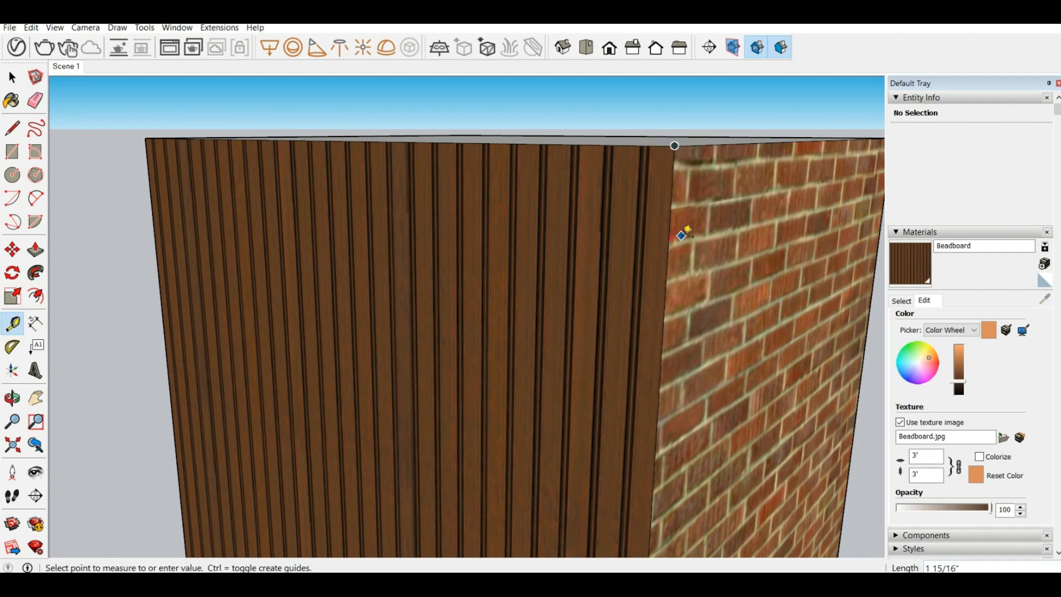
left_click(698, 238)
left_click(698, 200)
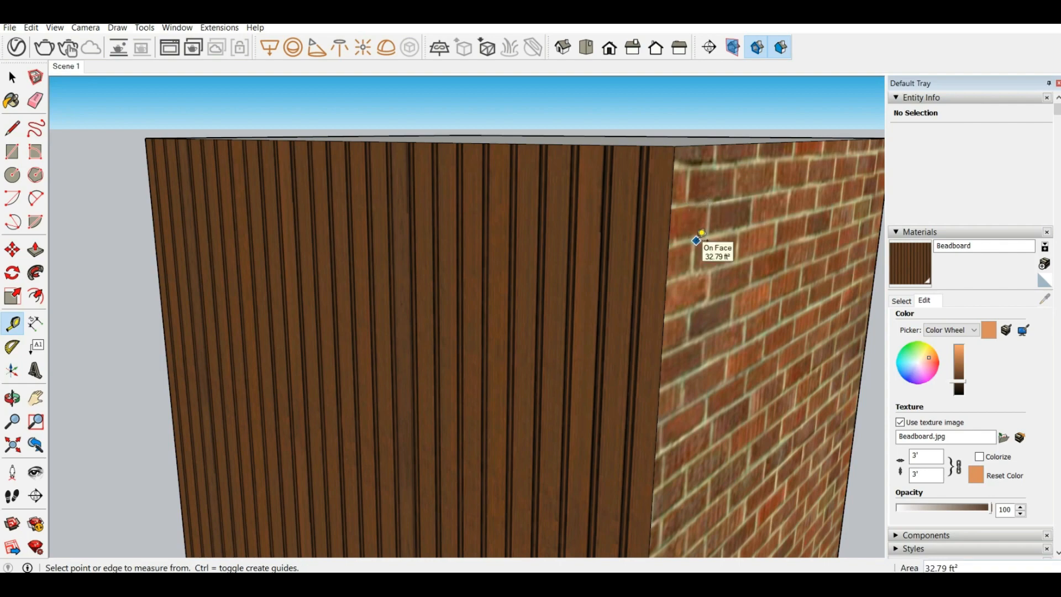
- Examine the beadboard and brick faces of the box with the Tape Measure to read their areas
middle_click_drag(696, 241, 549, 241)
scroll(637, 248, "down", 1)
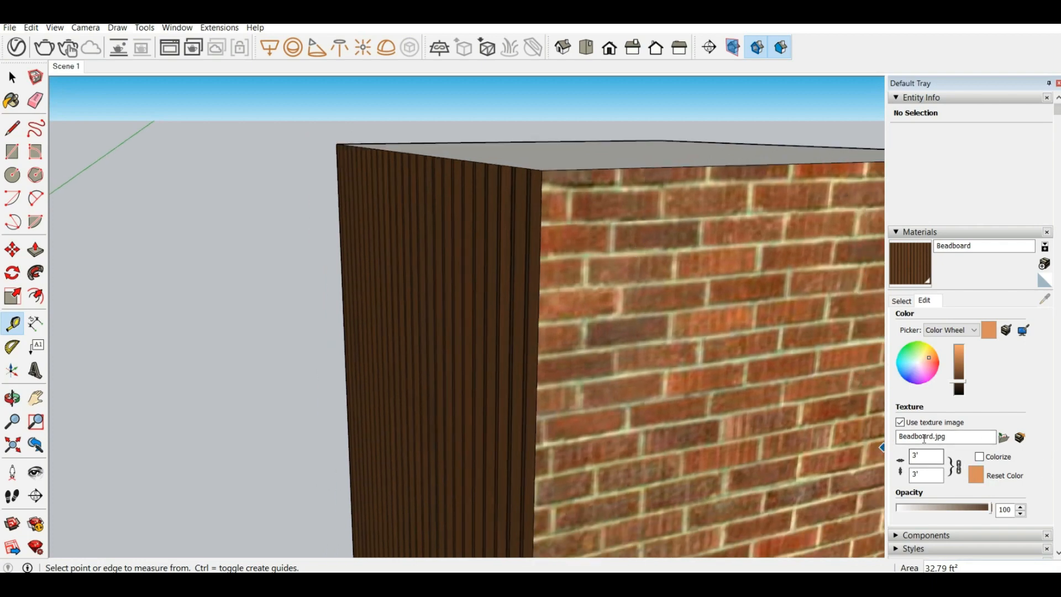
mouse_move(441, 236)
middle_mouse_down()
mouse_move(611, 276)
mouse_move(427, 248)
middle_mouse_up()
scroll(356, 272, "down", 5)
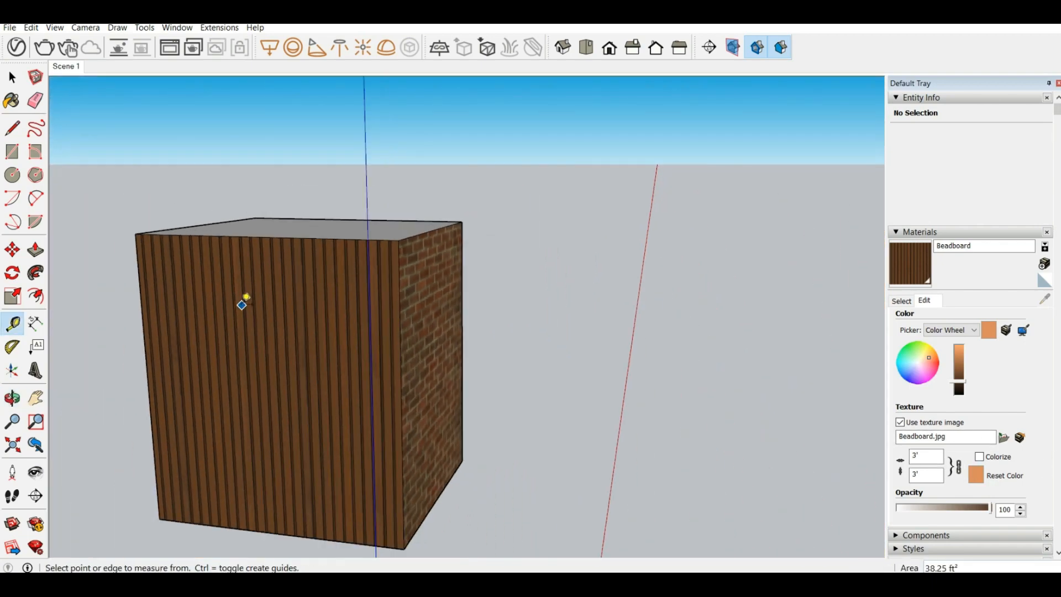
scroll(260, 298, "up", 5)
scroll(575, 313, "down", 5)
middle_click_drag(575, 313, 559, 212)
middle_click_drag(401, 293, 587, 221)
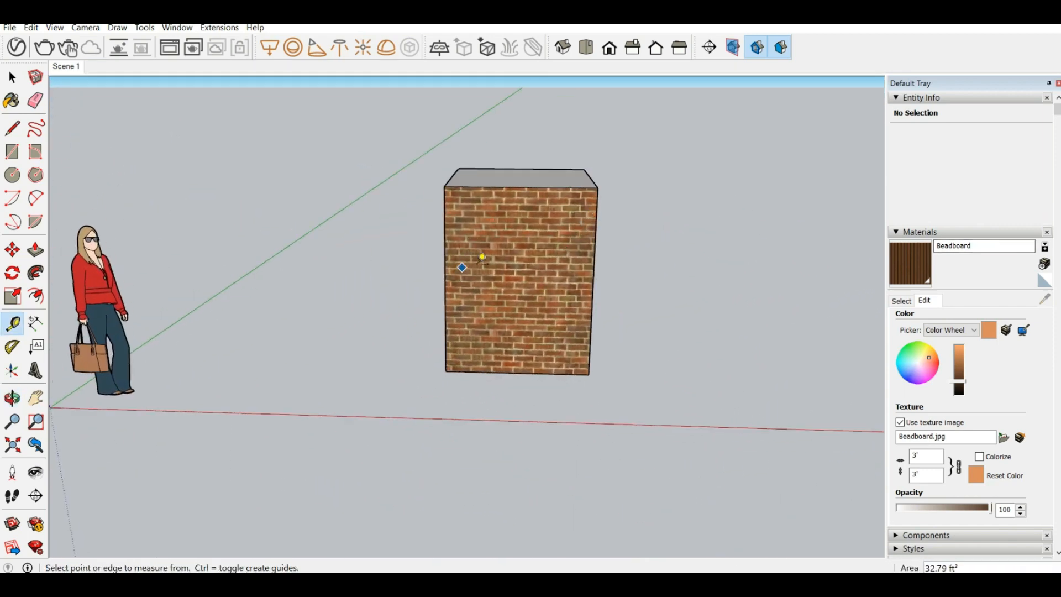
- Erase the edge shared by the box's top and front brick face, inspect the open box and undo the erasure
middle_click_drag(465, 262, 315, 216)
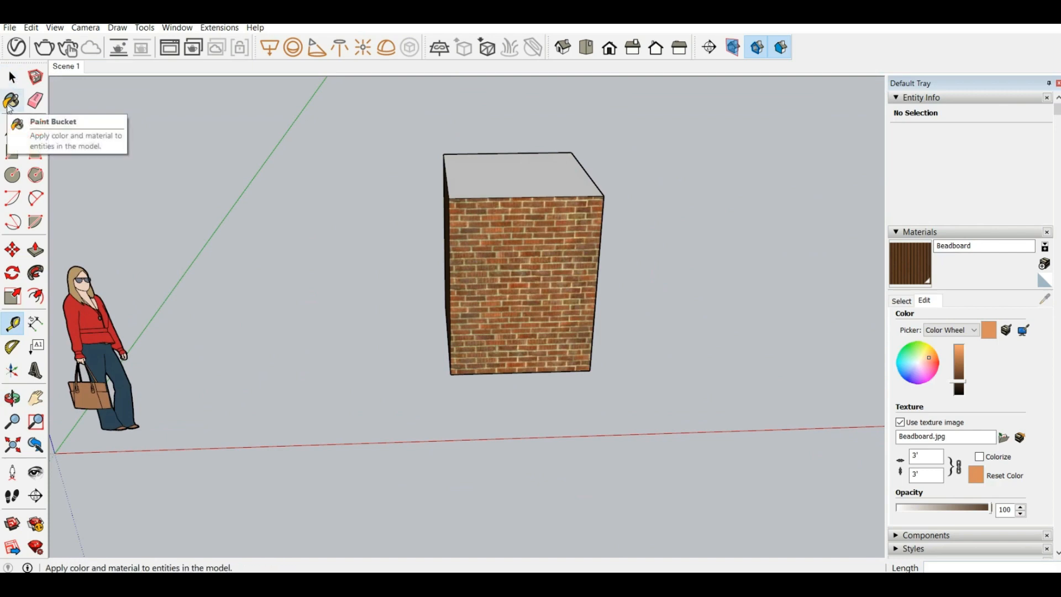
left_click(36, 101)
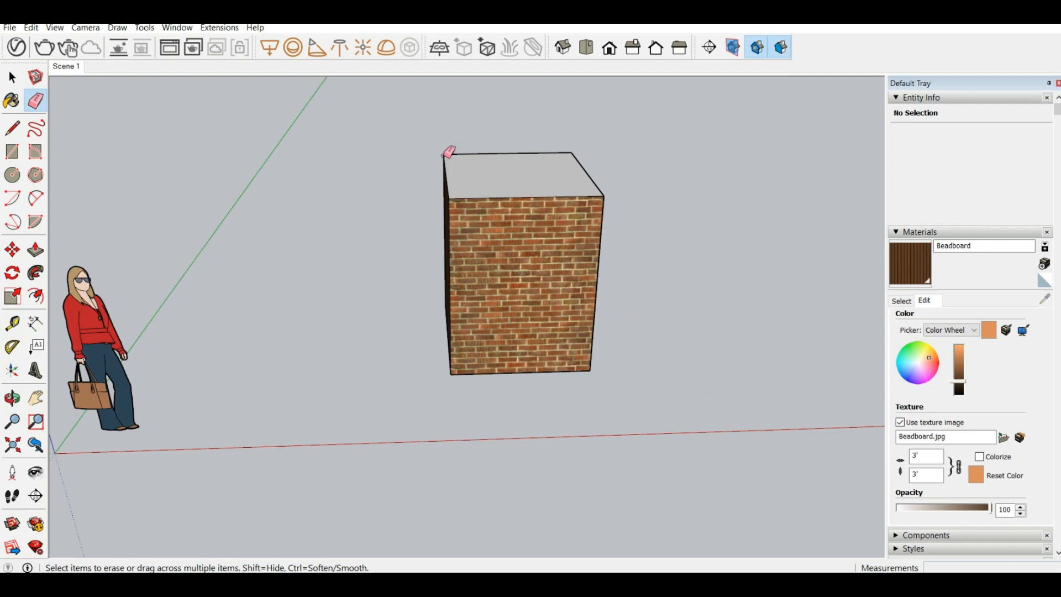
left_click(519, 197)
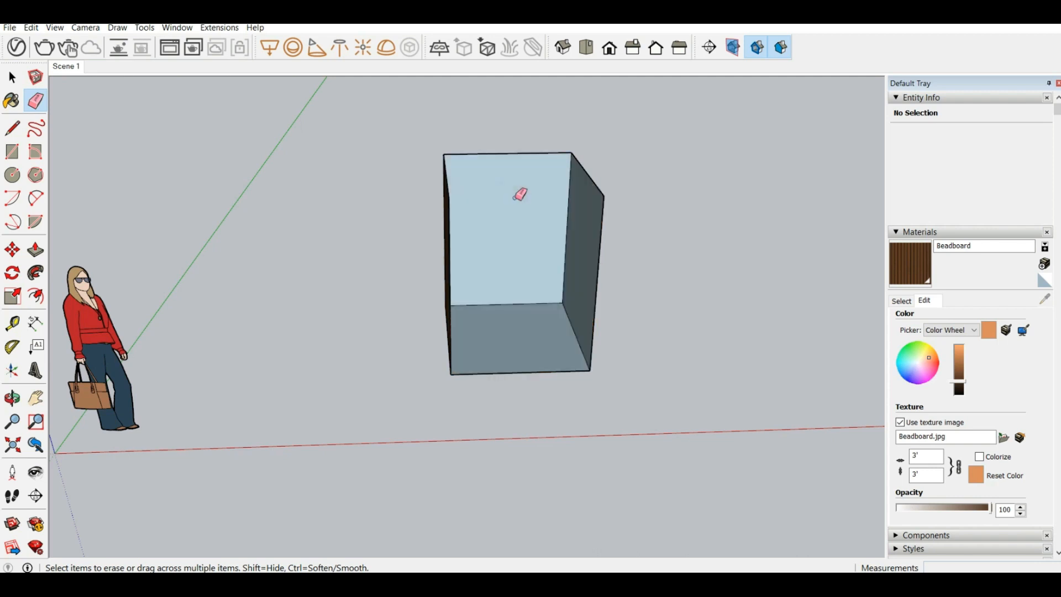
middle_click_drag(542, 284, 448, 236)
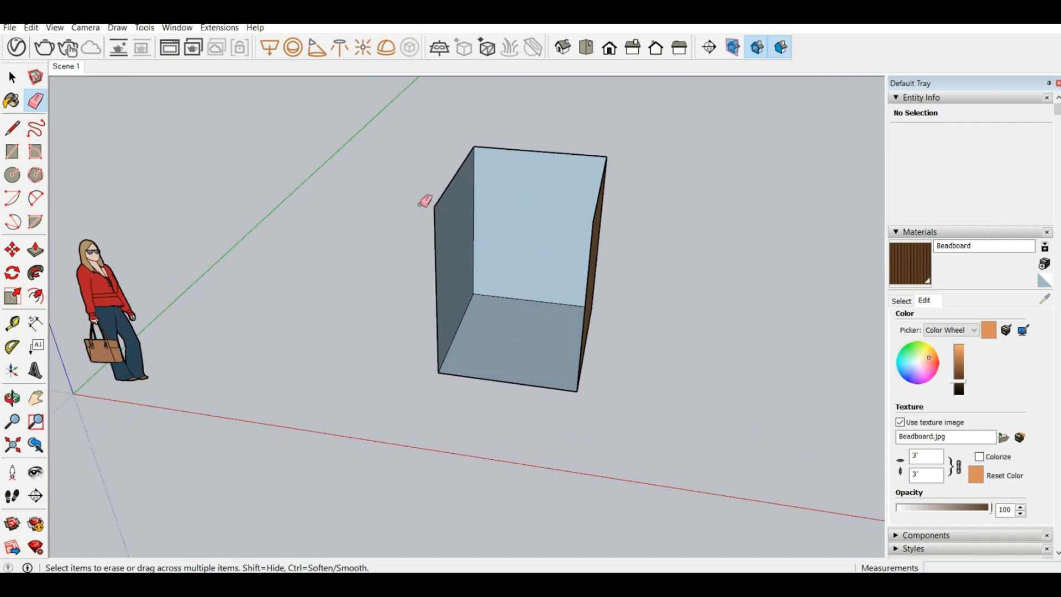
middle_click_drag(489, 222, 404, 128)
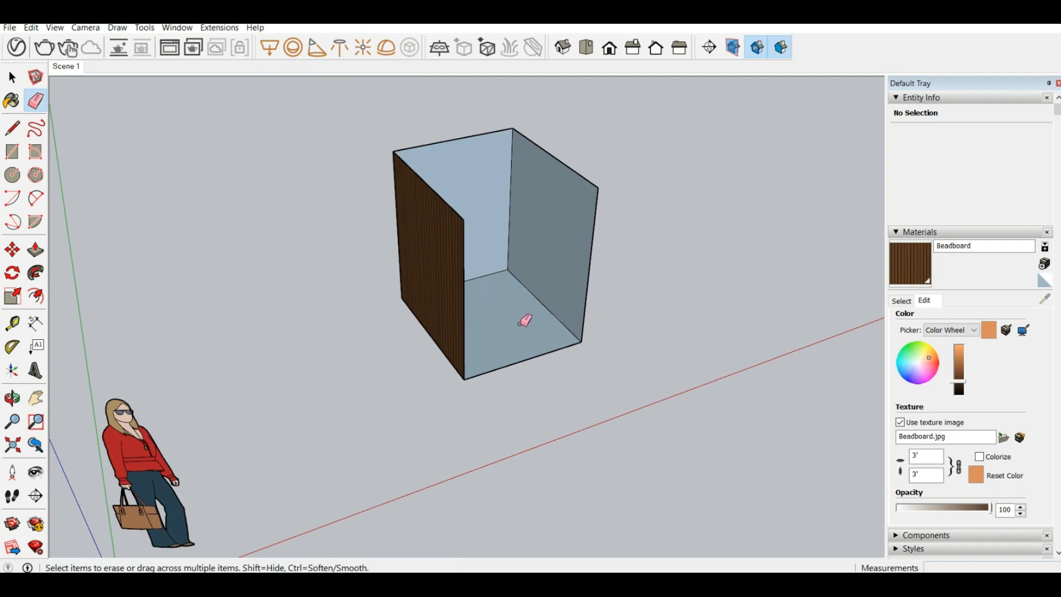
key("ctrl+z")
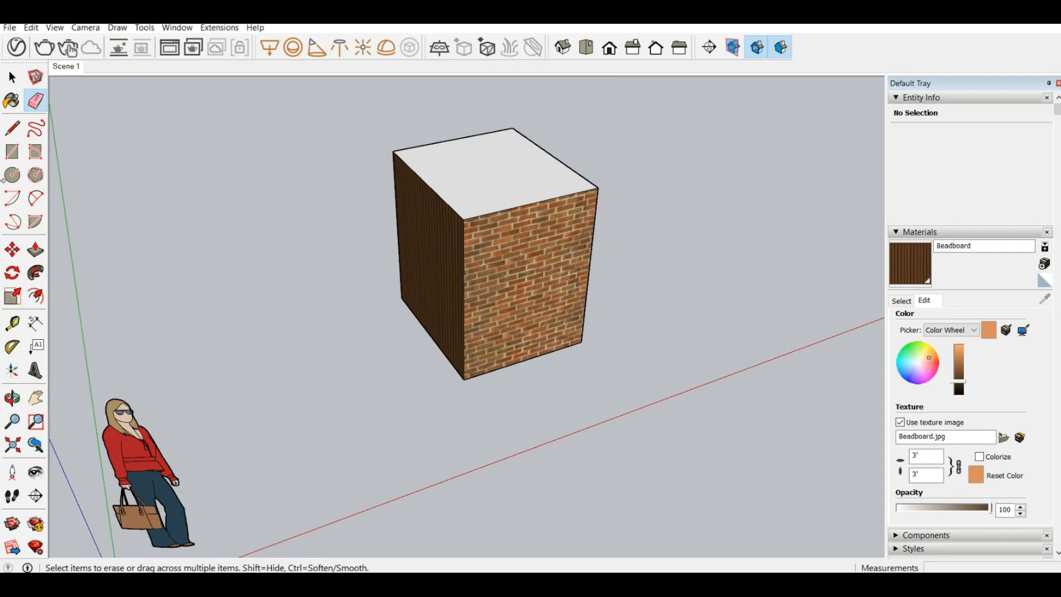
- Select the entire box with all its faces and edges and delete it
left_click(12, 77)
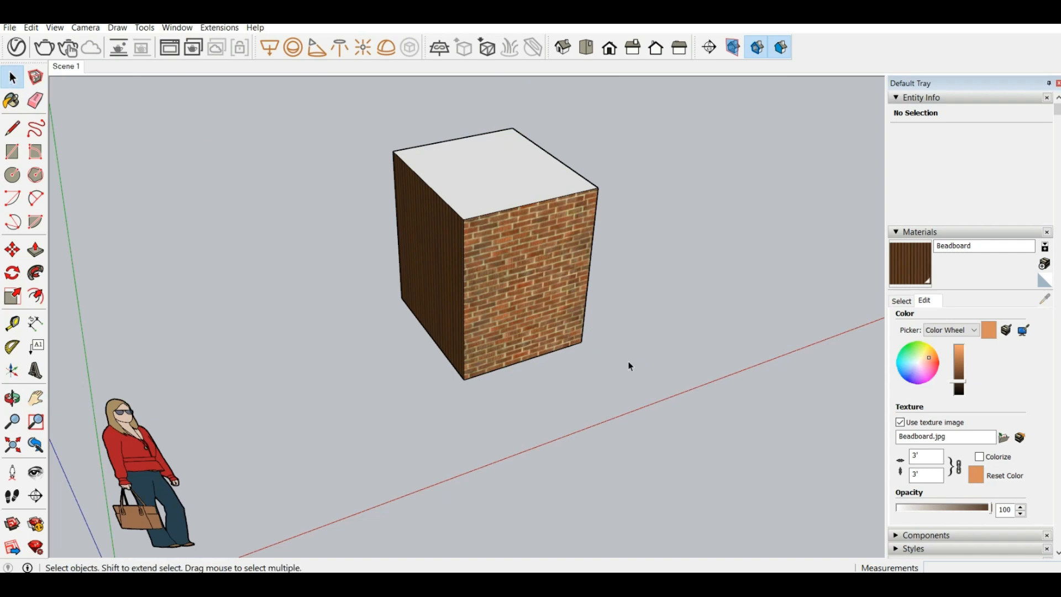
left_click_drag(236, 134, 237, 111)
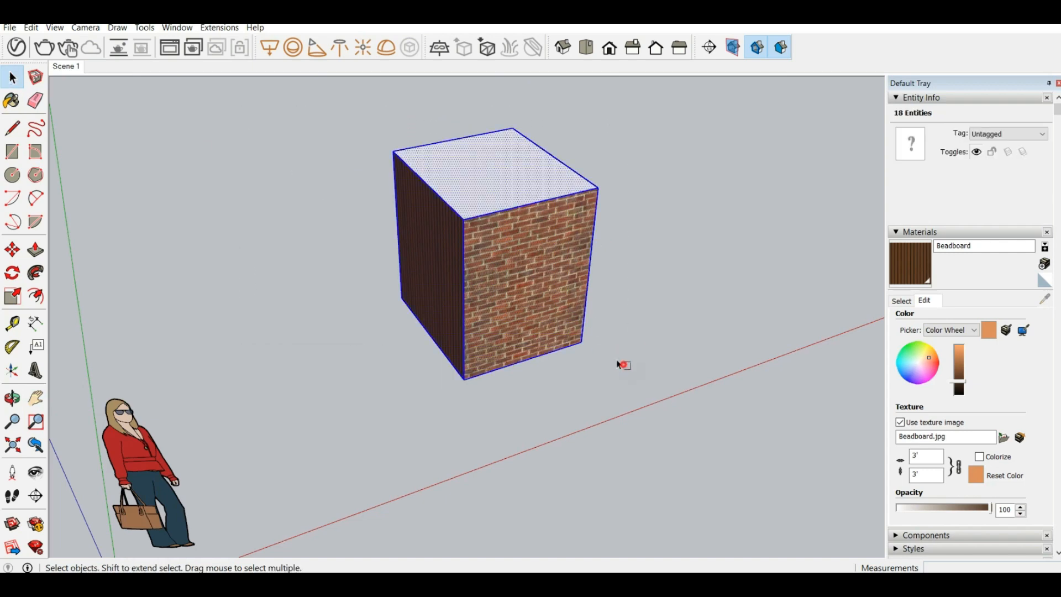
left_click_drag(619, 360, 342, 120)
key("Delete")
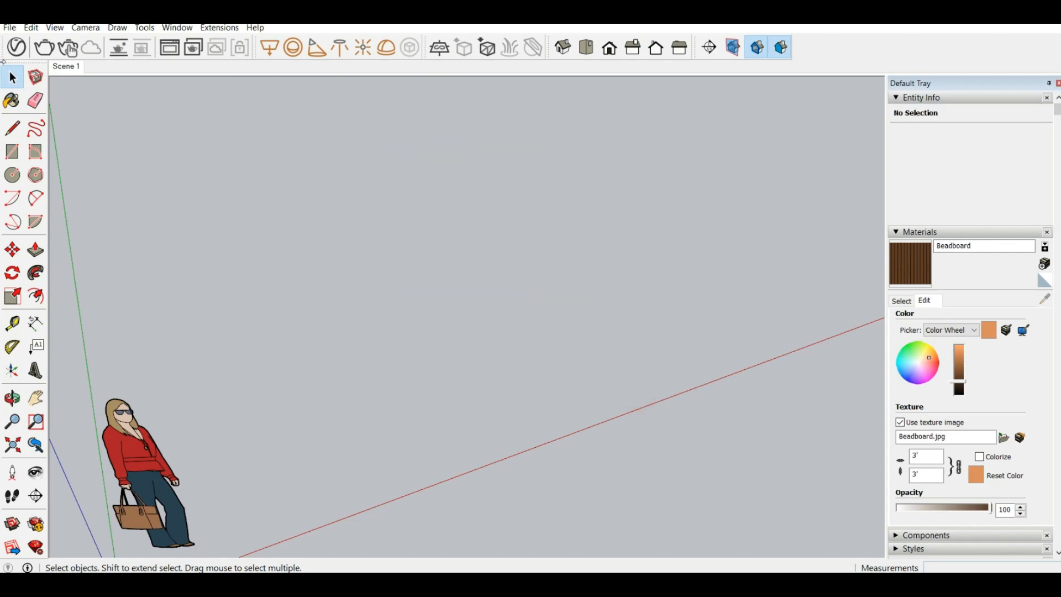
- Draw a closed curved Freehand shape on the ground beyond the red axis and undo it
left_click(35, 129)
mouse_move(433, 442)
left_mouse_down()
mouse_move(462, 412)
mouse_move(523, 393)
mouse_move(432, 440)
left_mouse_up()
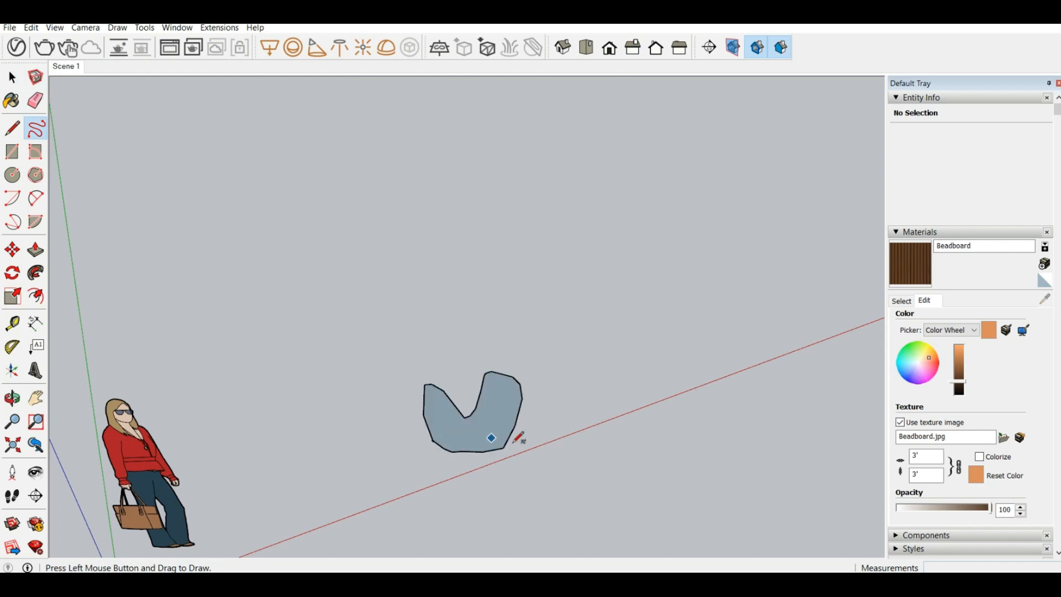
mouse_move(442, 446)
middle_mouse_down()
mouse_move(427, 414)
mouse_move(350, 426)
middle_mouse_up()
scroll(465, 427, "up", 4)
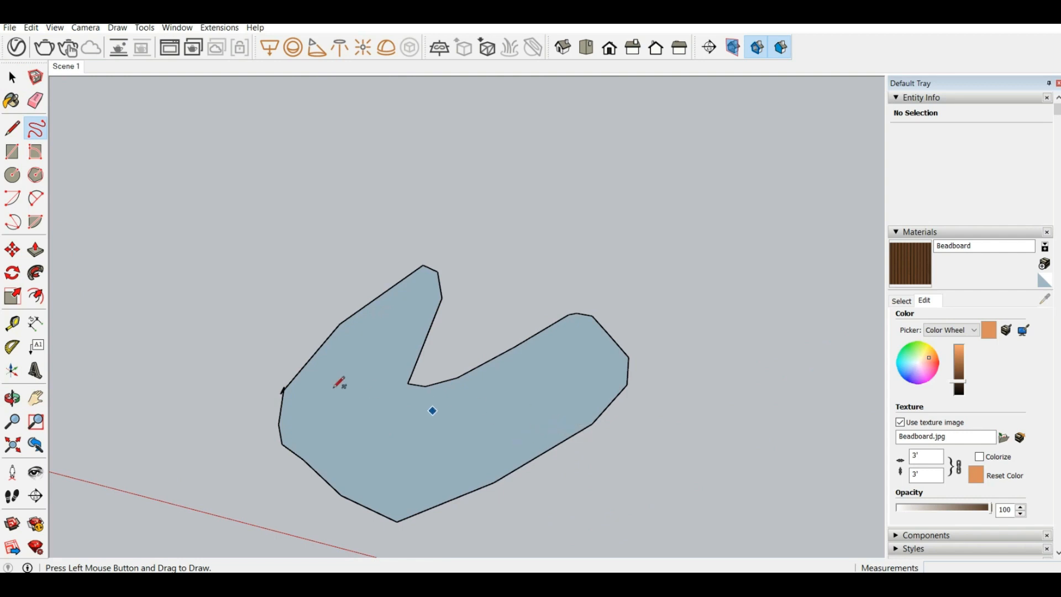
key("ctrl+z")
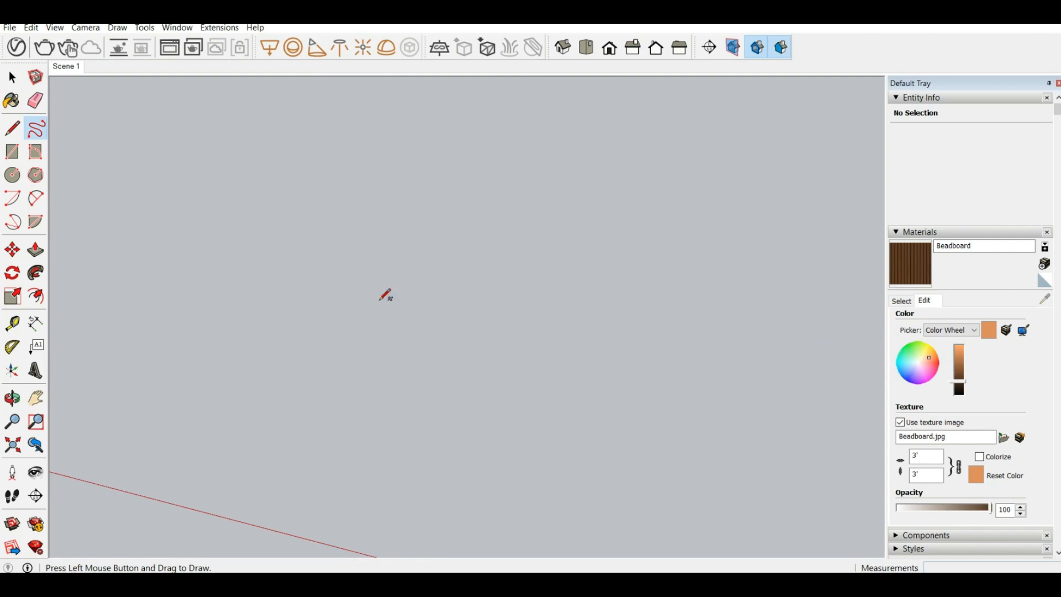
- Draw a freely sized rectangle on the ground beyond the red axis, near the scale figure
scroll(401, 321, "down", 3)
left_click(15, 154)
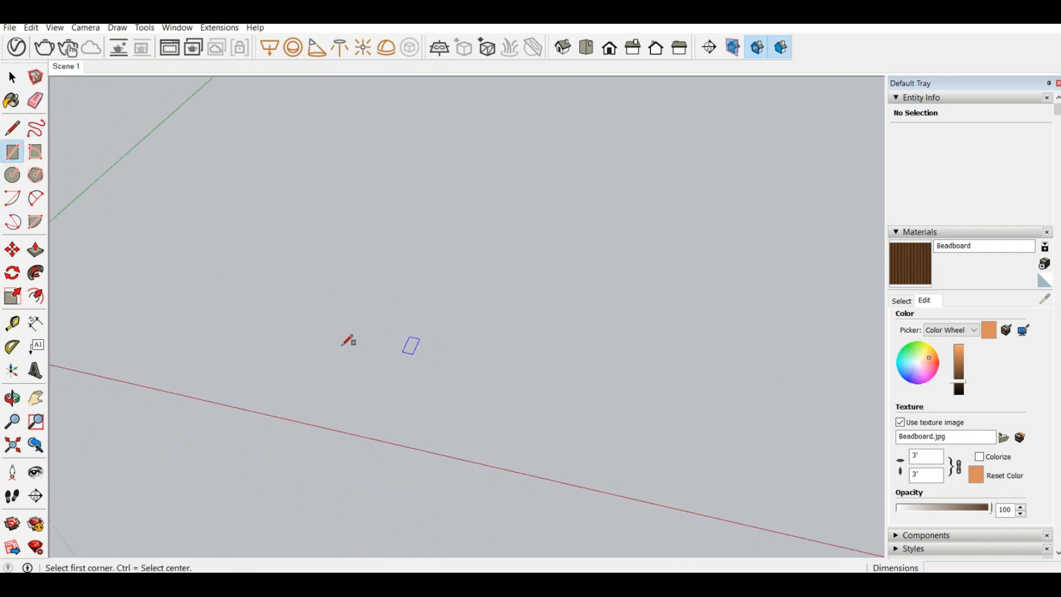
left_click(310, 374)
left_click(664, 279)
middle_click_drag(638, 341, 457, 336)
scroll(382, 348, "down", 5)
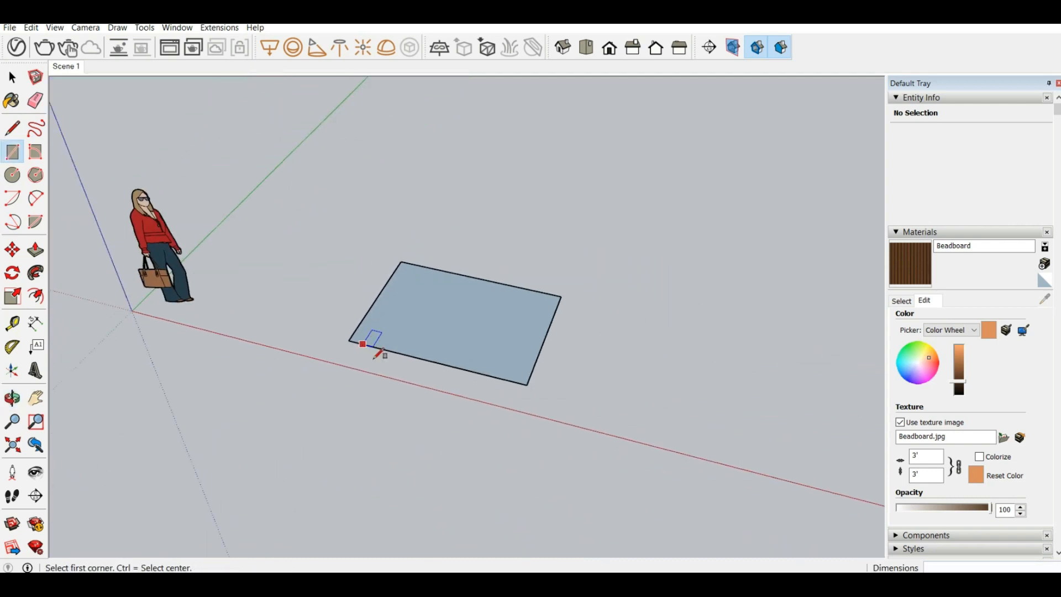
- Draw a 30' by 20' rectangle across the red axis beyond the small rectangle and undo it
left_click(580, 460)
scroll(832, 250, "down", 1)
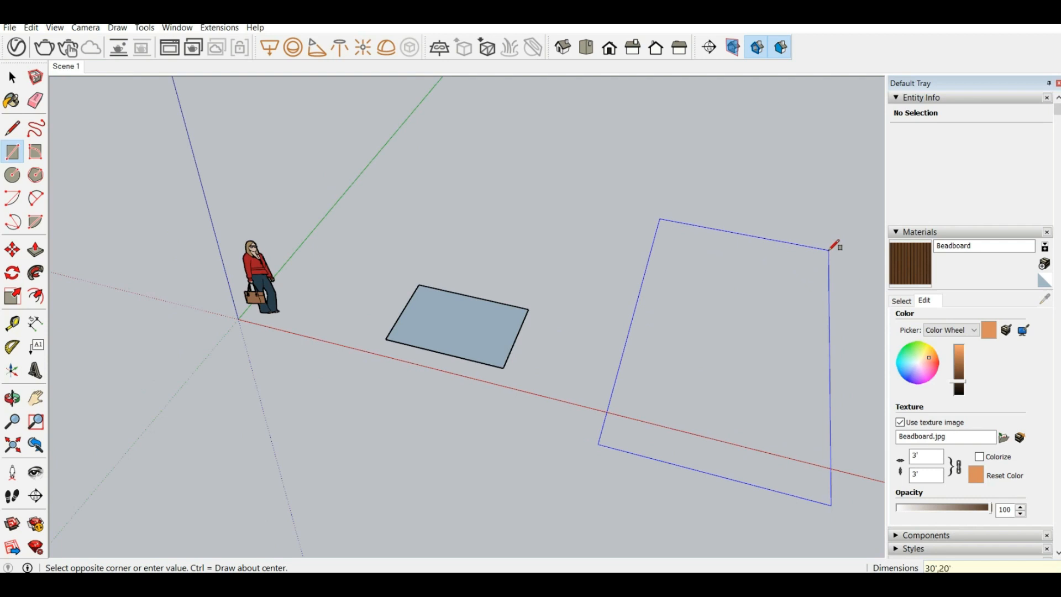
key("Return")
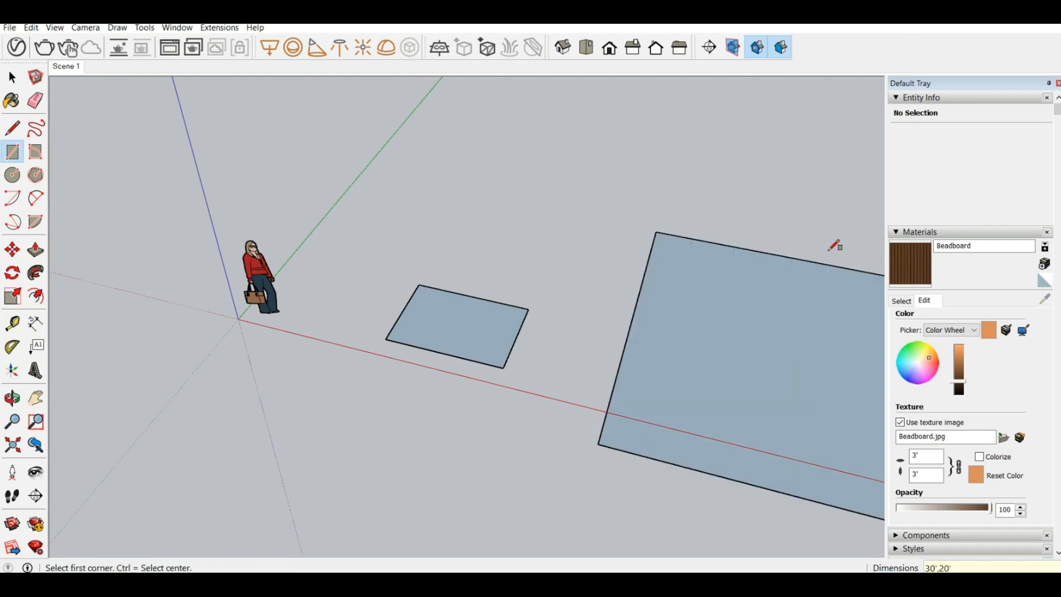
scroll(296, 206, "down", 5)
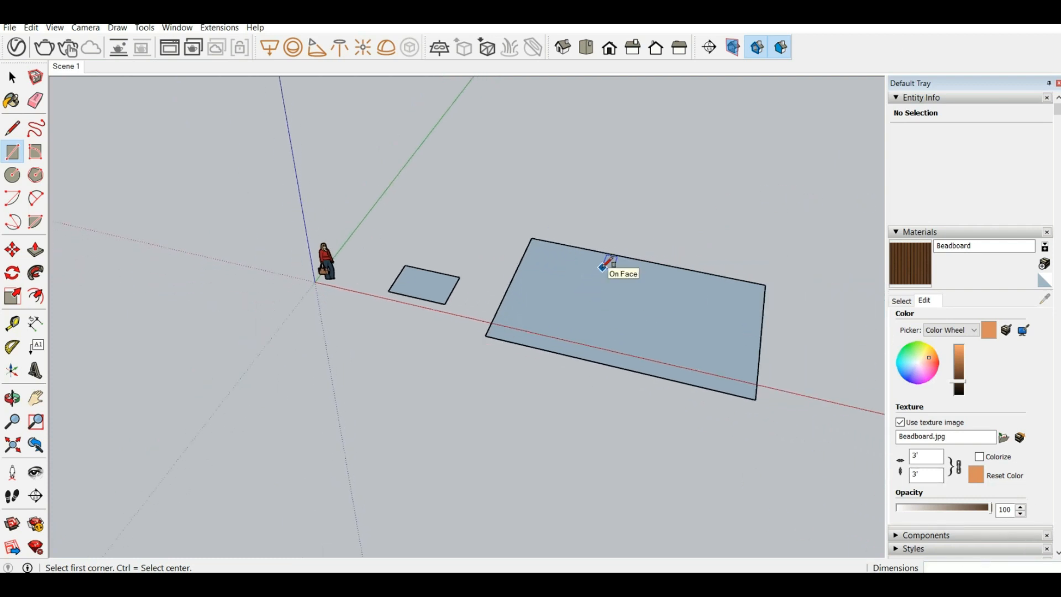
key("ctrl+z")
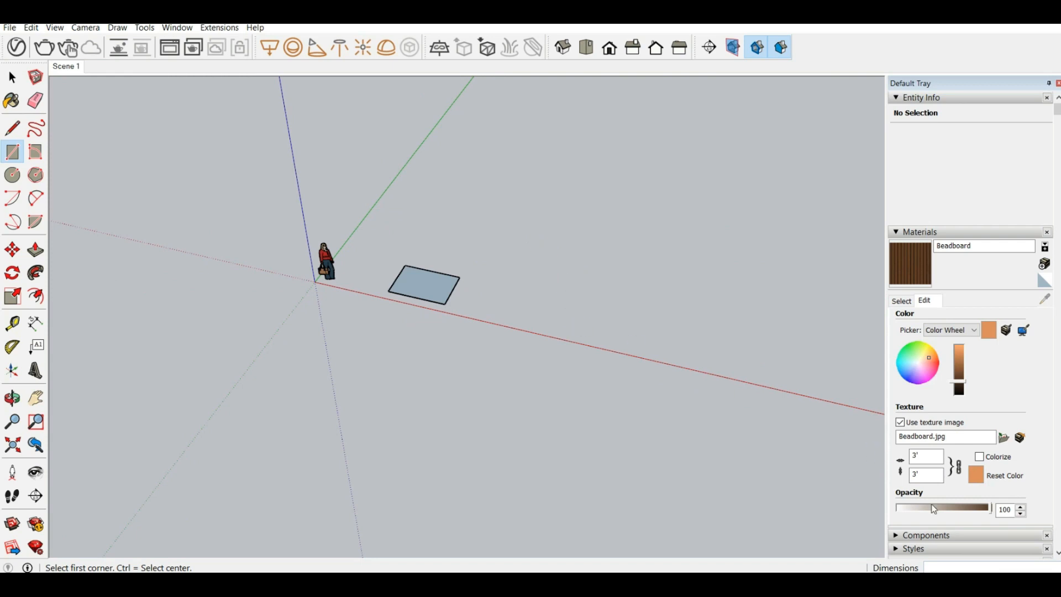
- Draw a 40' by 20' rectangle on the ground along the red axis, beyond the small rectangle
left_click(493, 309)
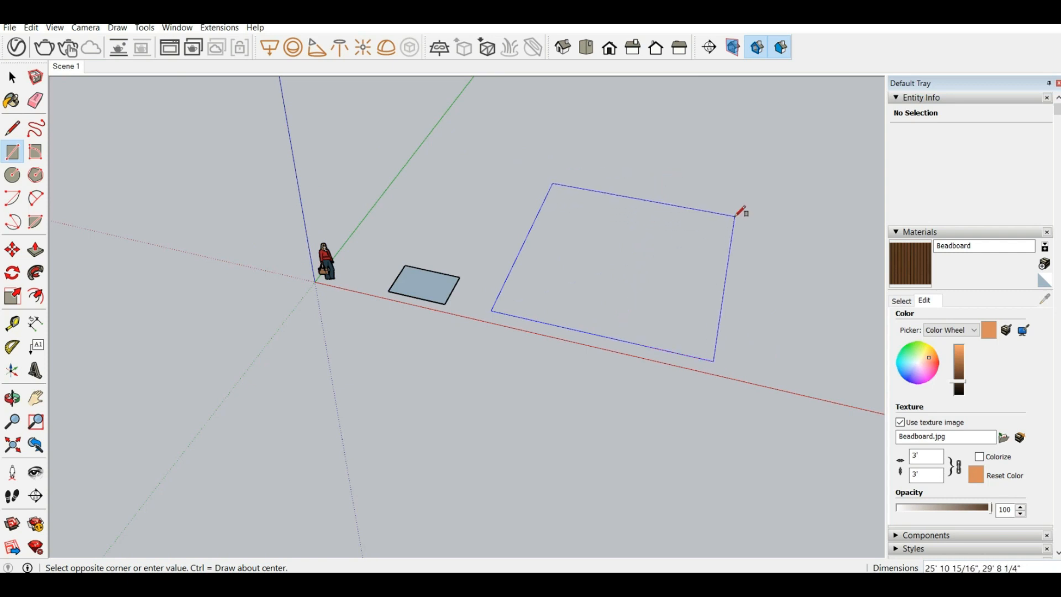
type("4")
type("0',20")
key("Return")
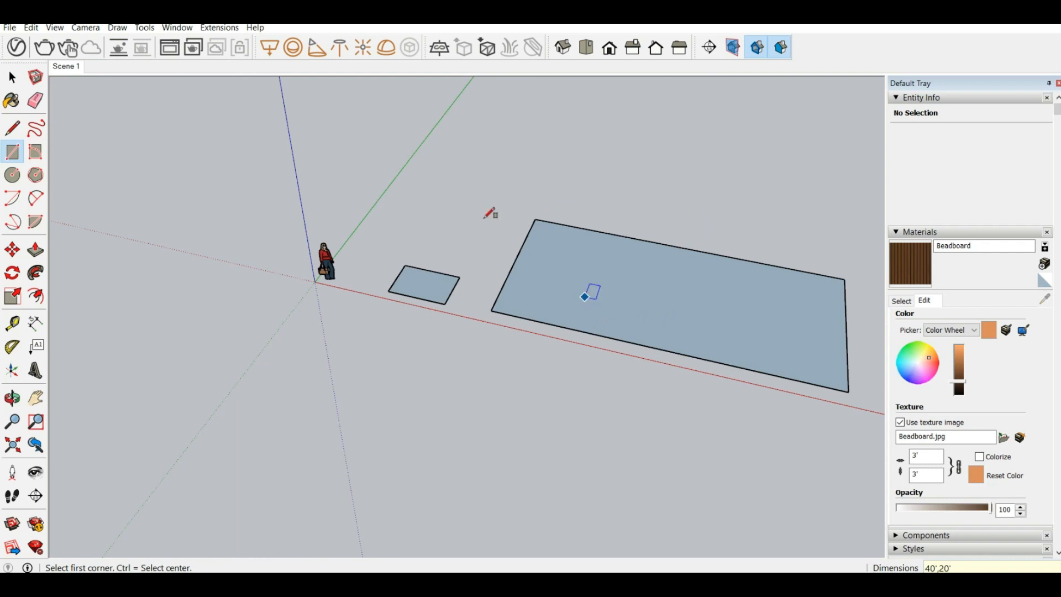
- Erase all edges of the 40' by 20' rectangle and of the small rectangle with the Eraser
left_click(36, 101)
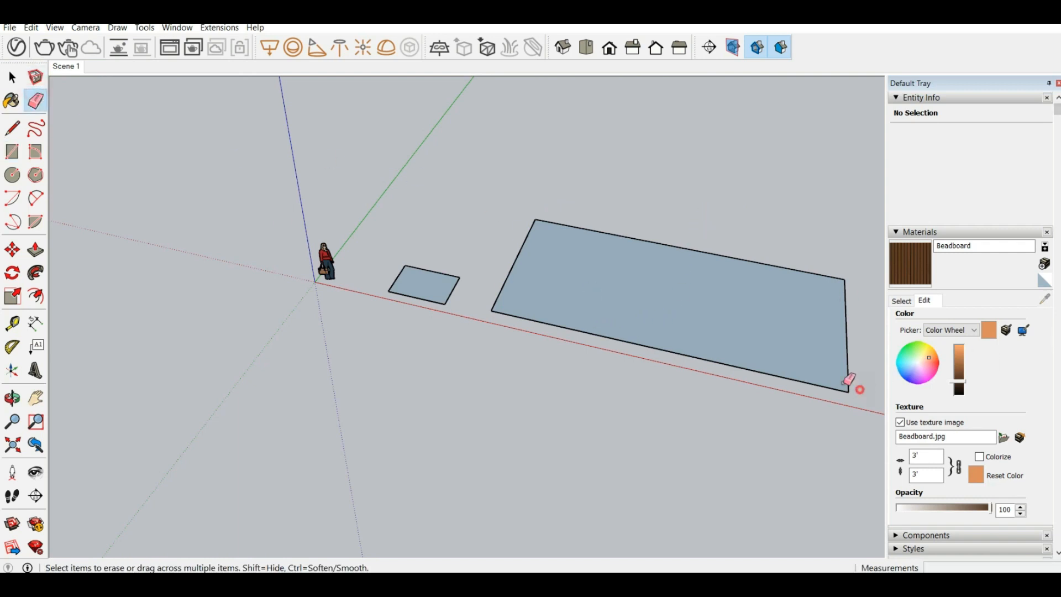
mouse_move(848, 381)
left_mouse_down()
mouse_move(618, 326)
mouse_move(542, 202)
left_mouse_up()
left_click_drag(499, 273, 519, 260)
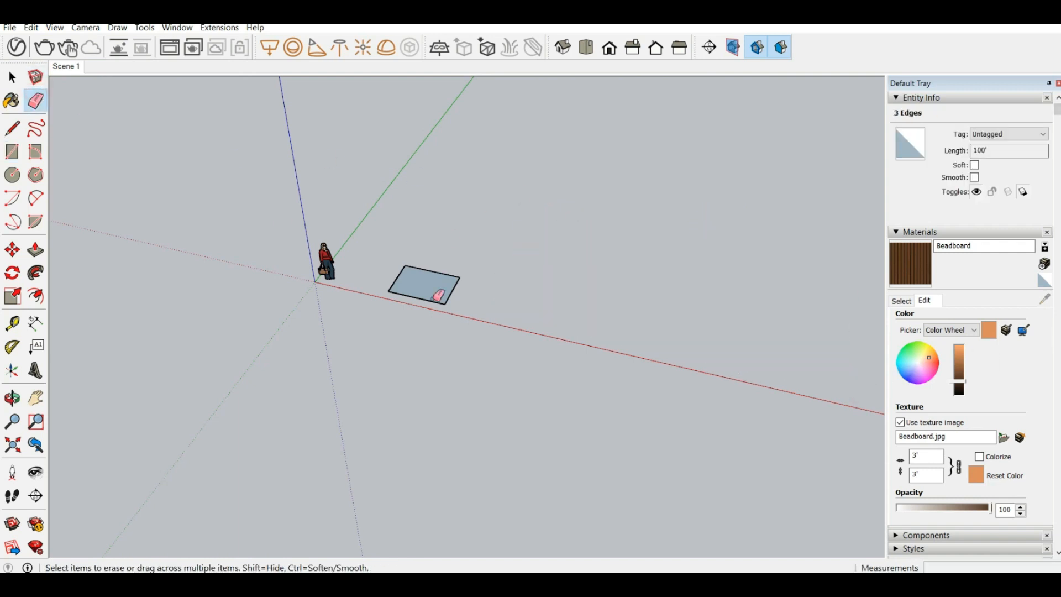
left_click(397, 271)
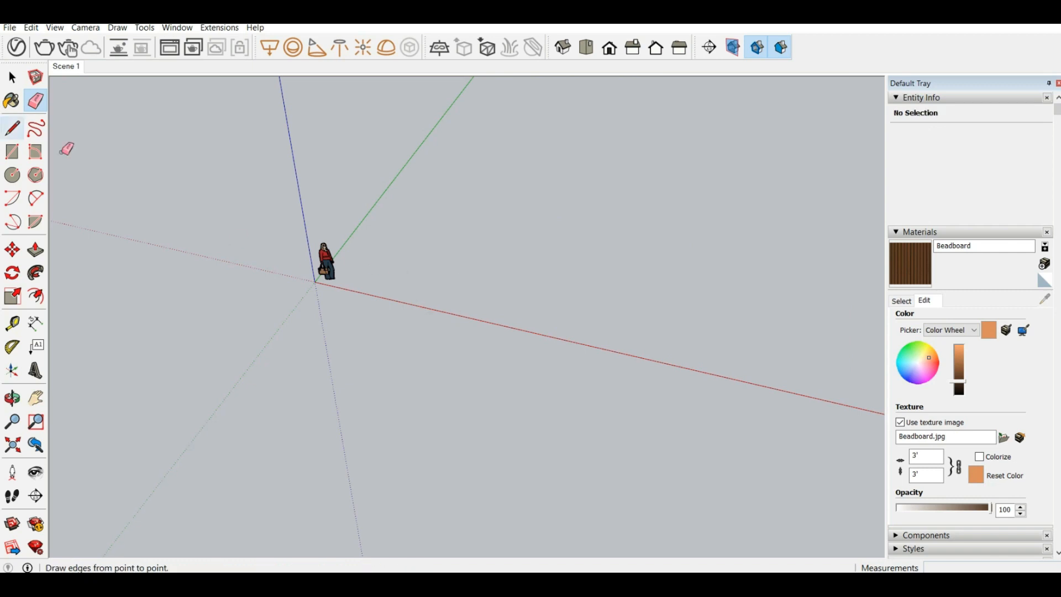
- Draw a vertical Rotated Rectangle about 38' 7" by 32' from a baseline along the green direction and undo it
left_click(42, 157)
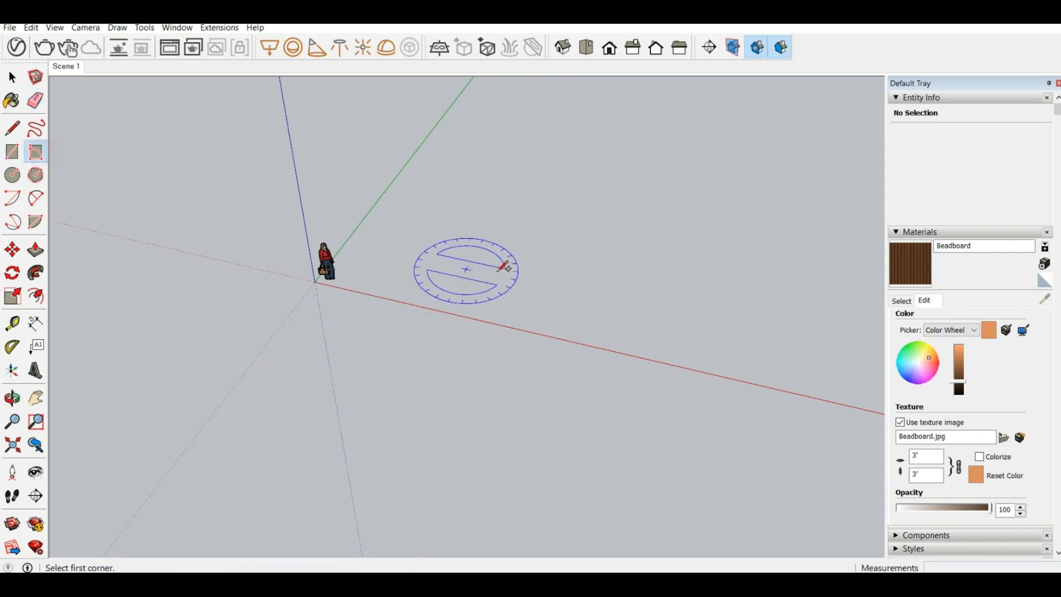
left_click(469, 289)
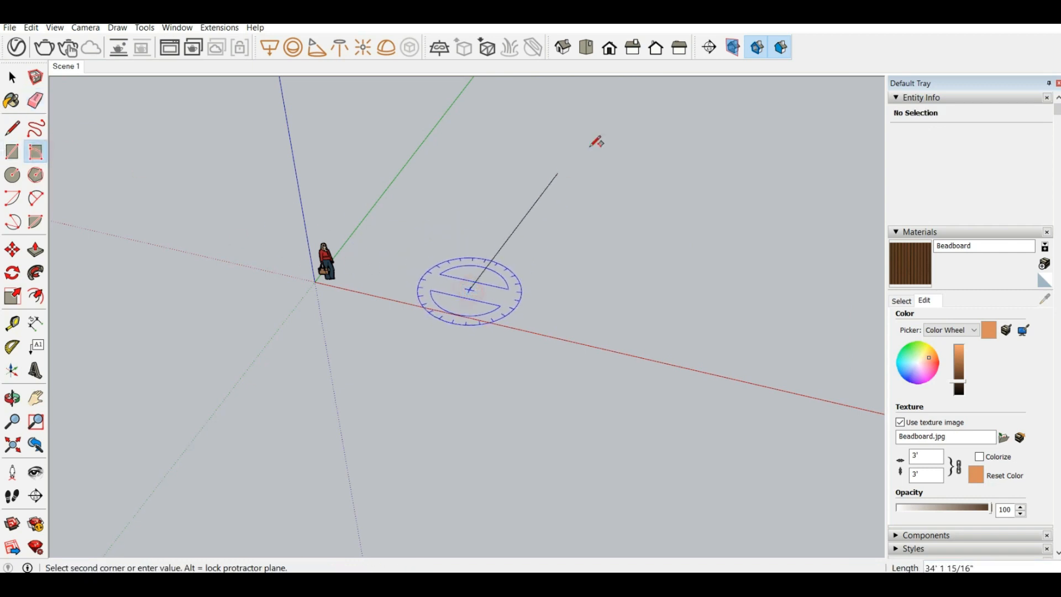
left_click(547, 142)
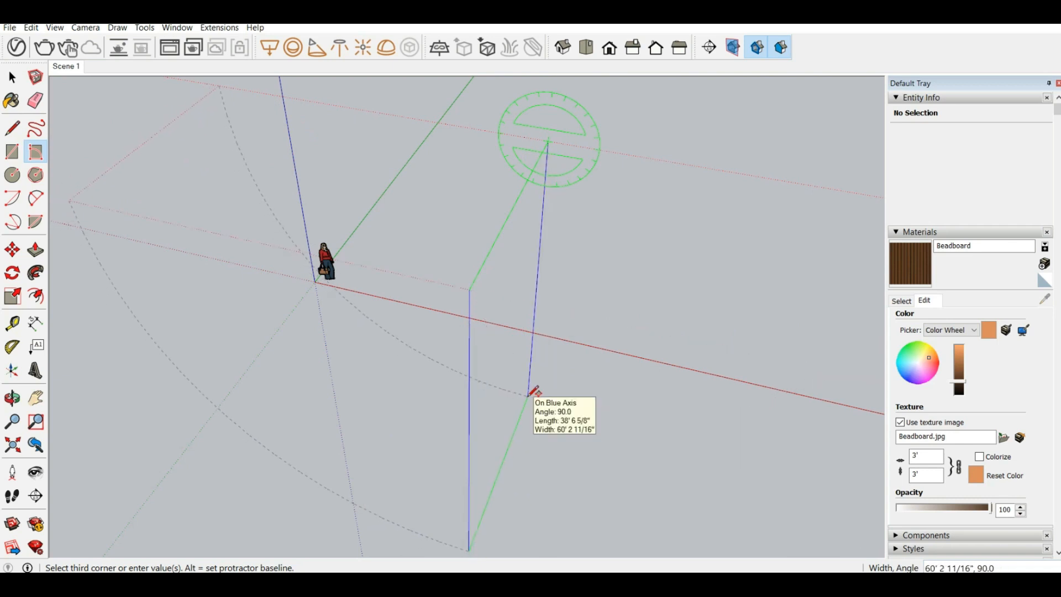
left_click(546, 296)
middle_click_drag(545, 292, 524, 310)
key("ctrl+z")
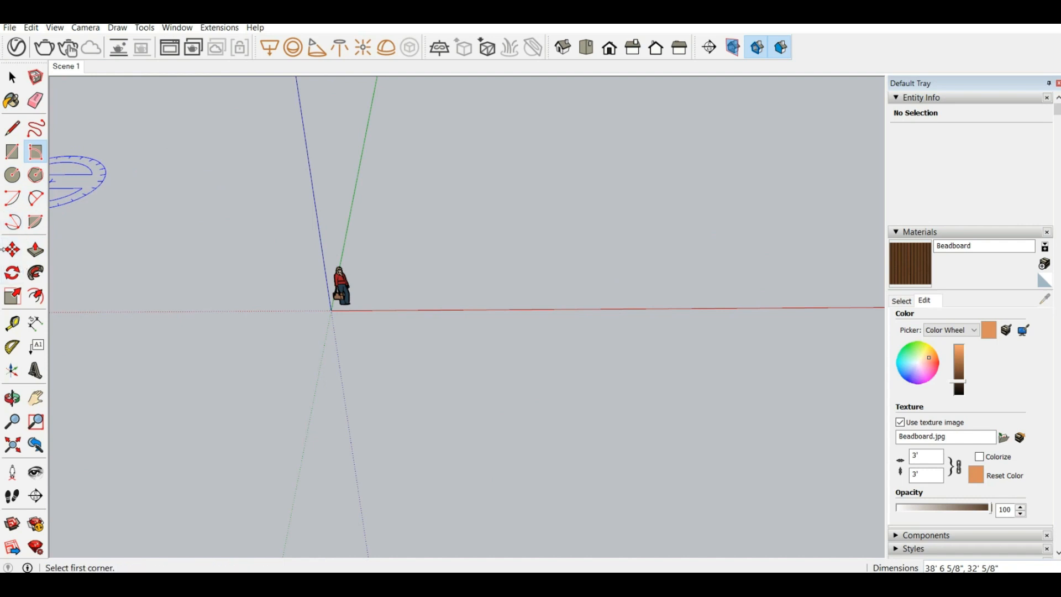
- Draw a freehand rectangle on the ground between the positive red and green axes, beside the scale figure
middle_click_drag(497, 235, 266, 275)
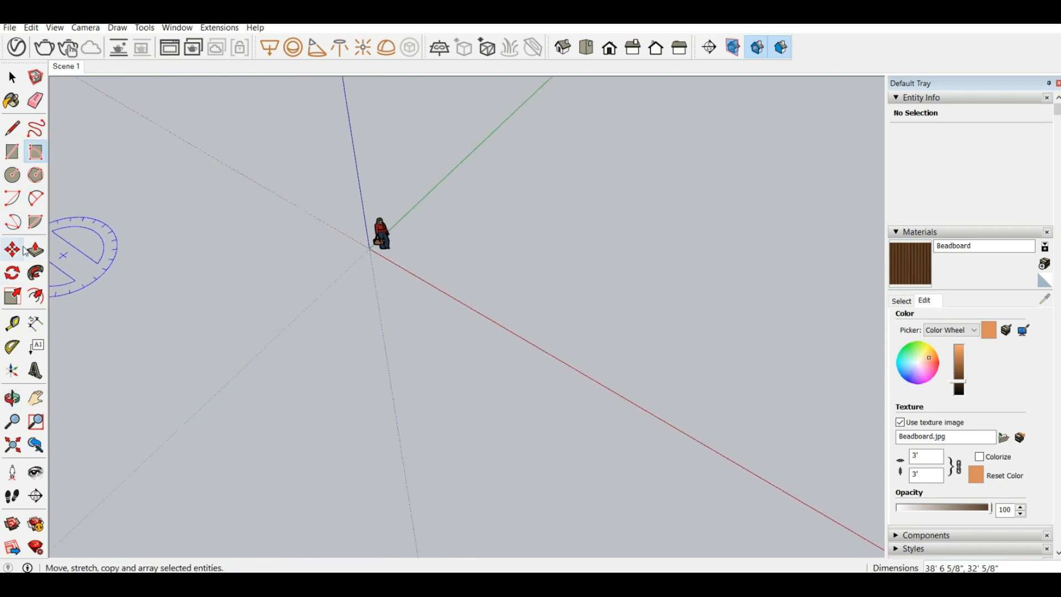
left_click(12, 129)
left_click(12, 151)
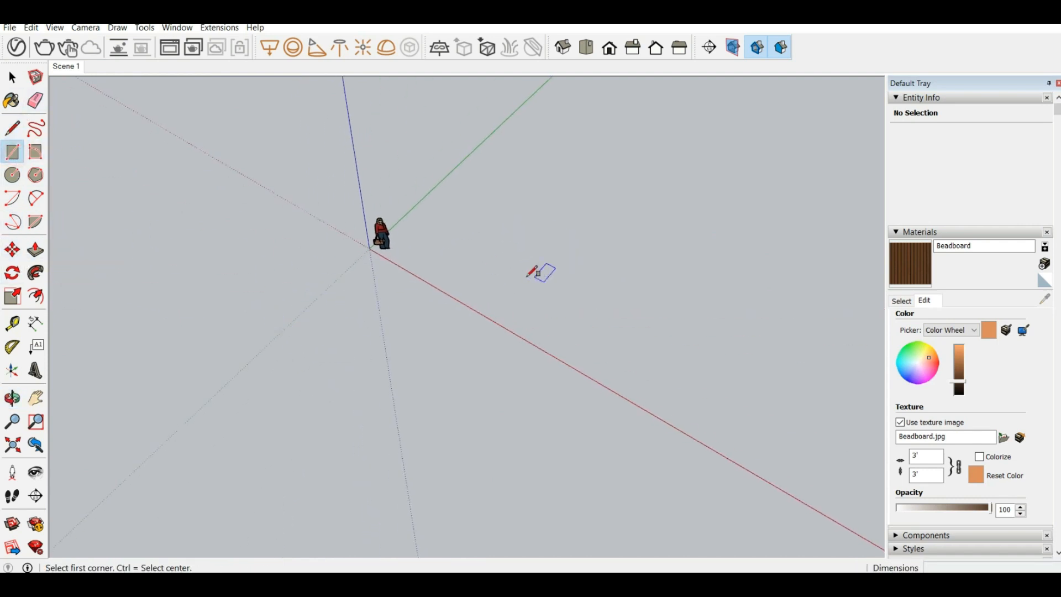
left_click(448, 256)
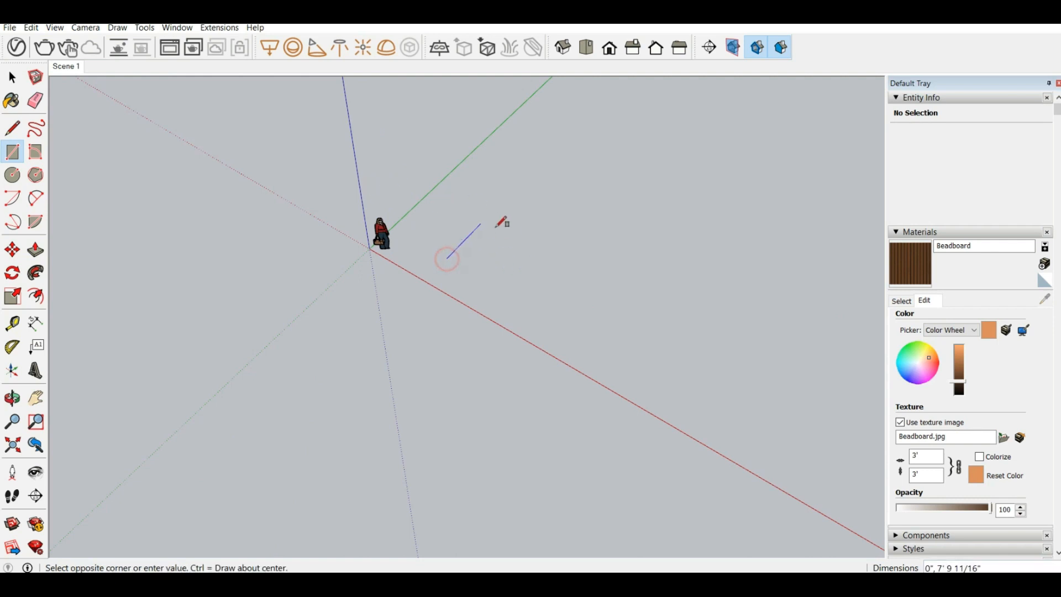
left_click(519, 244)
scroll(504, 251, "up", 3)
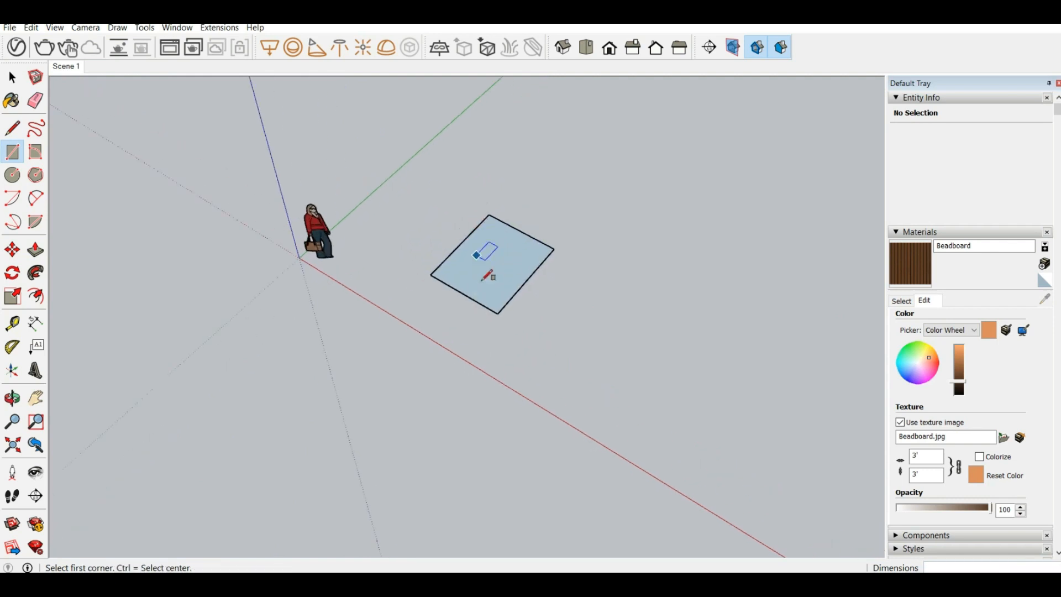
- Push/Pull the ground rectangle up about 6' 4" into a box
left_click(34, 251)
middle_click_drag(558, 260, 492, 264)
left_click_drag(491, 264, 476, 145)
key("o")
left_click_drag(558, 301, 671, 256)
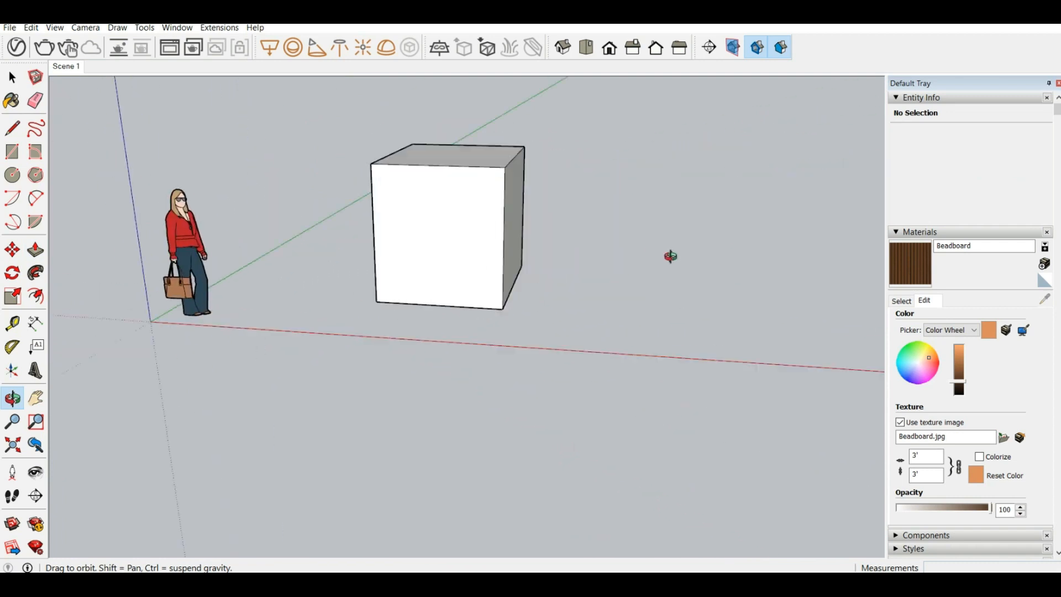
middle_click_drag(671, 256, 698, 261)
scroll(453, 223, "up", 1)
middle_click_drag(453, 223, 403, 225)
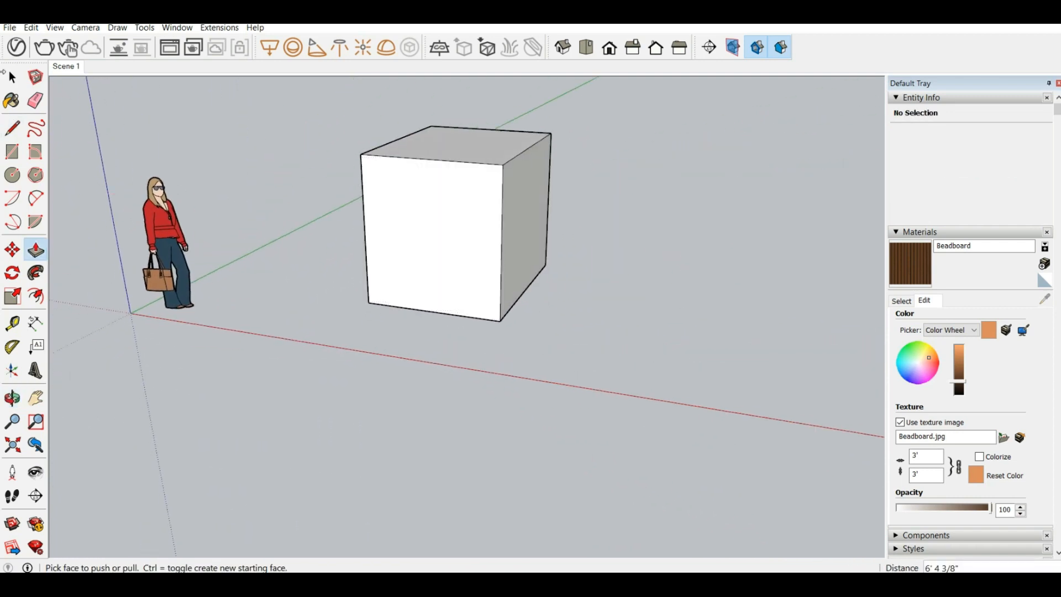
- Move the whole box 20' up along the blue axis and undo the move
left_click(11, 78)
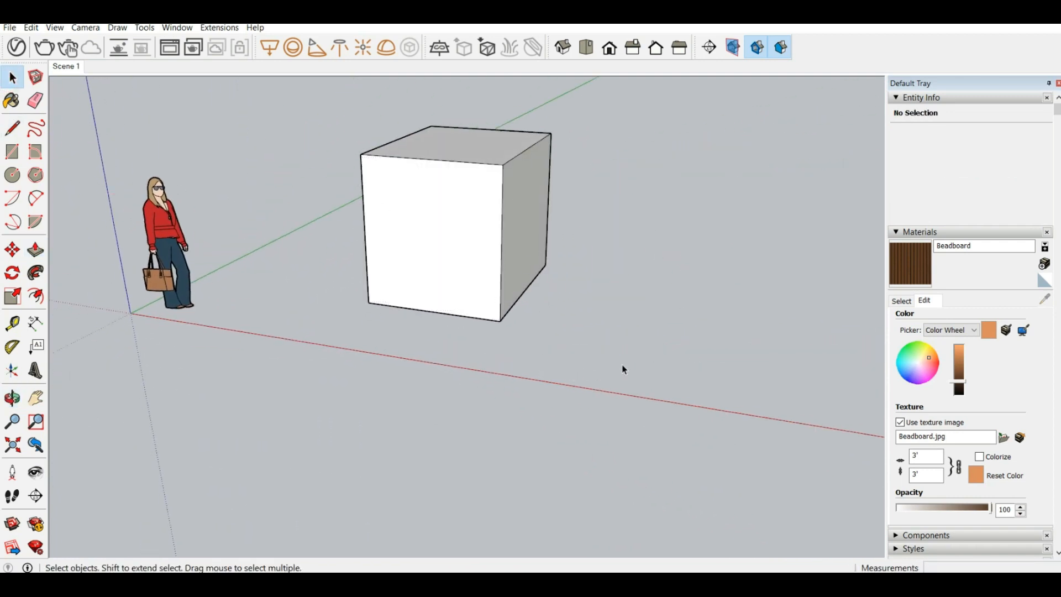
left_click_drag(320, 102, 320, 102)
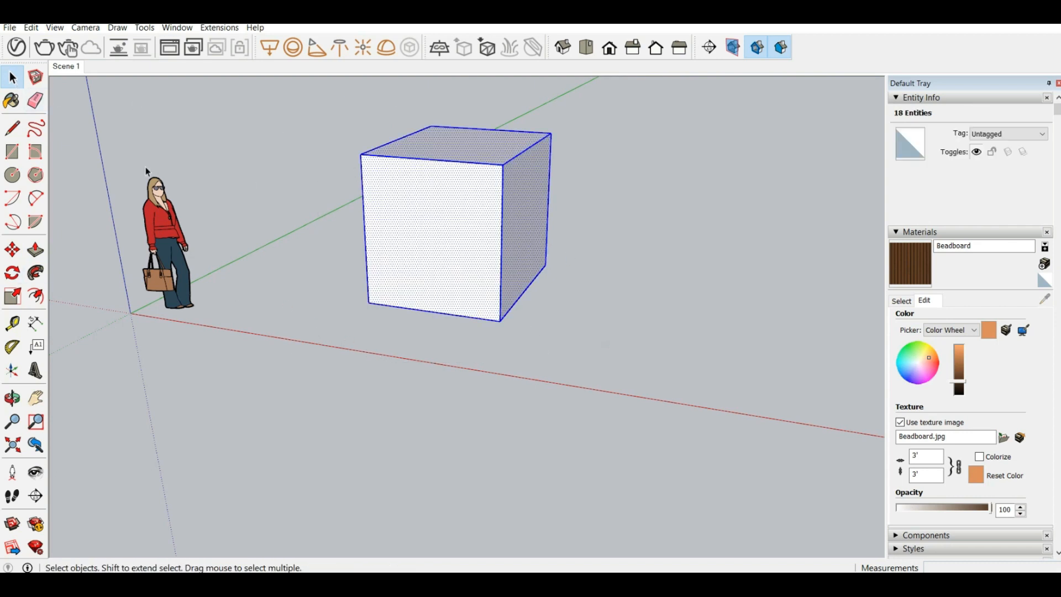
left_click(12, 249)
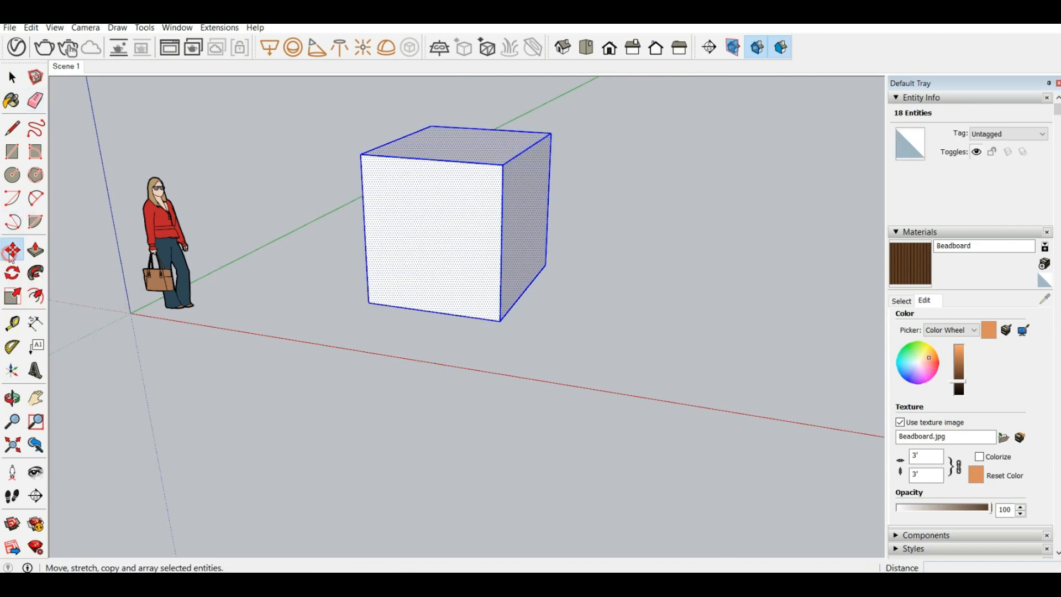
left_click(369, 303)
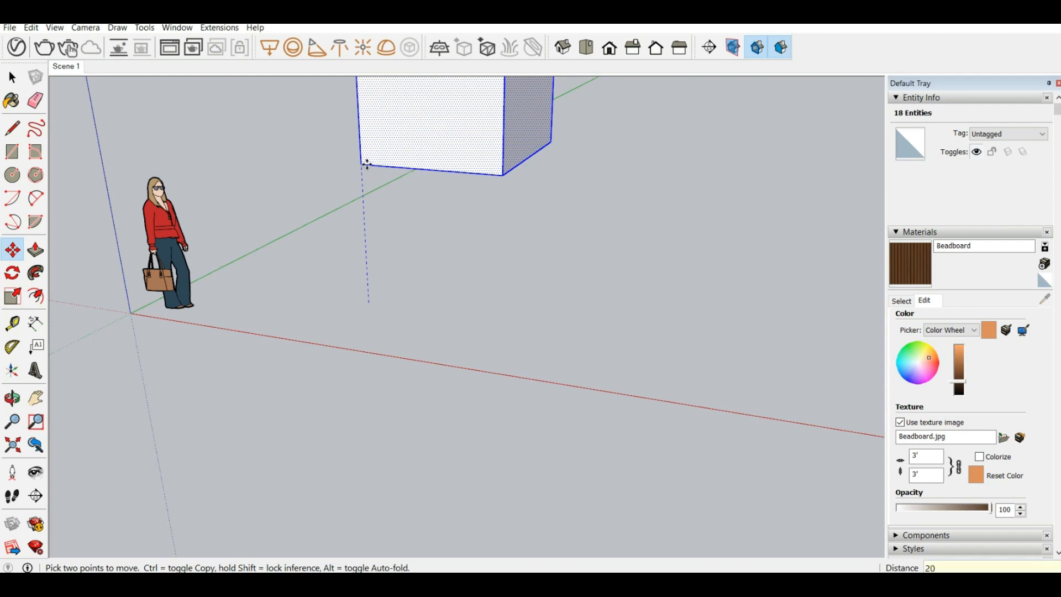
key("Escape")
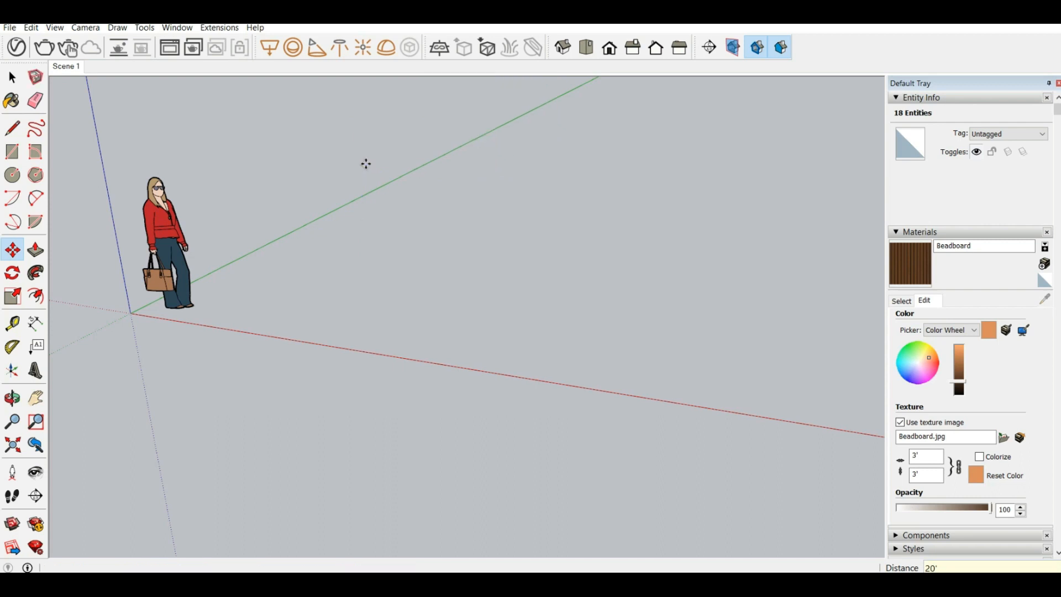
scroll(514, 374, "down", 5)
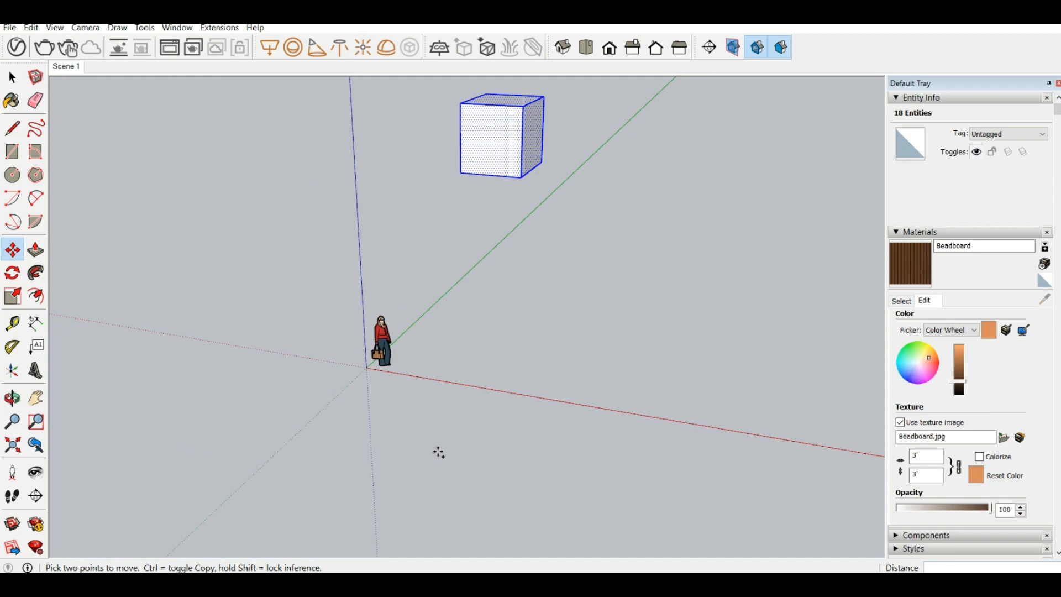
key("ctrl+z")
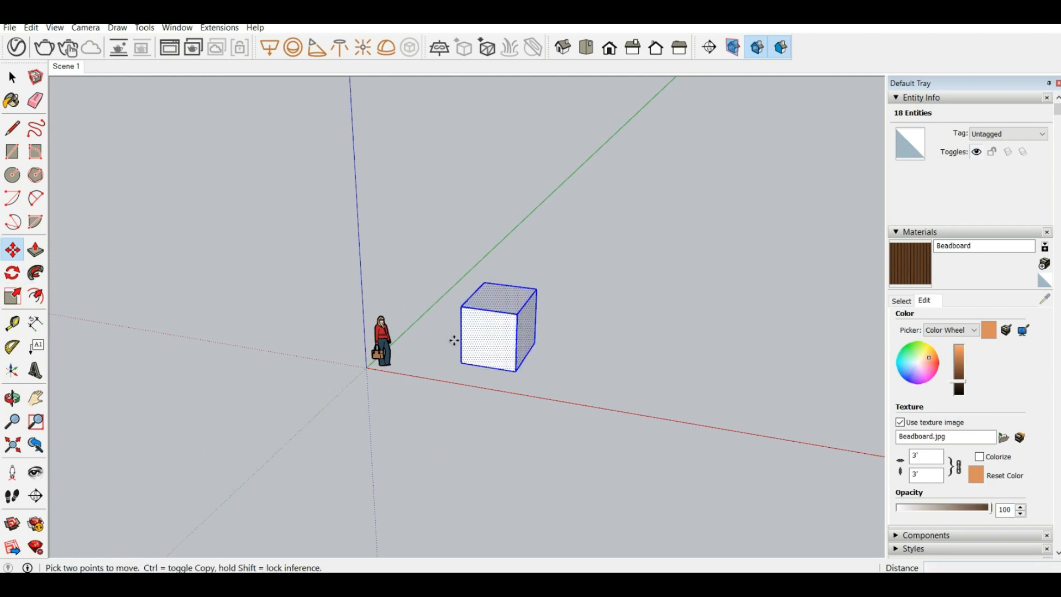
- Copy the box 5' up along the blue axis from its lower front corner and undo the copy
left_click(462, 362)
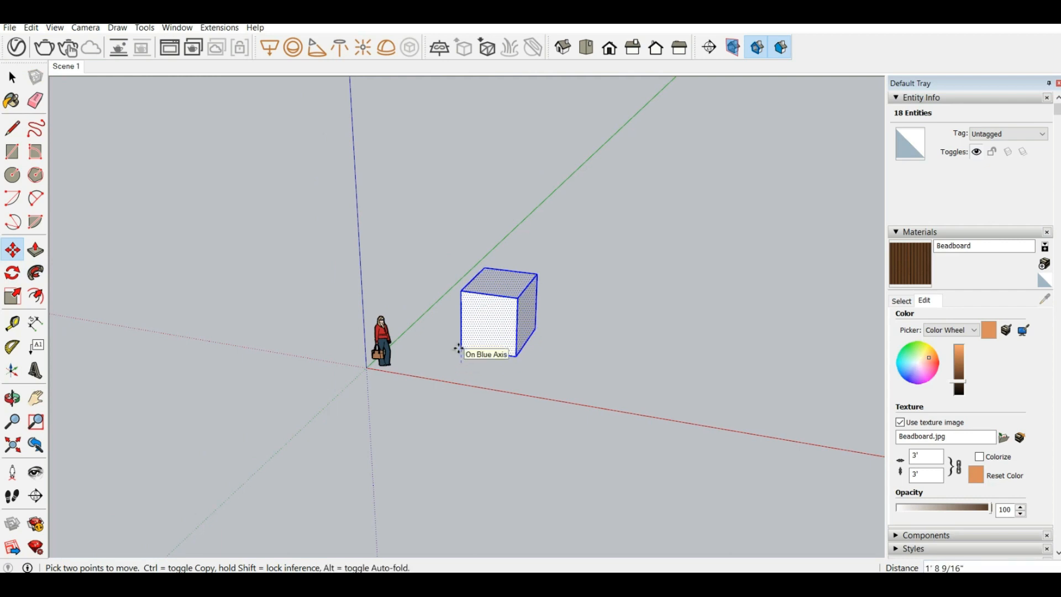
key("Escape")
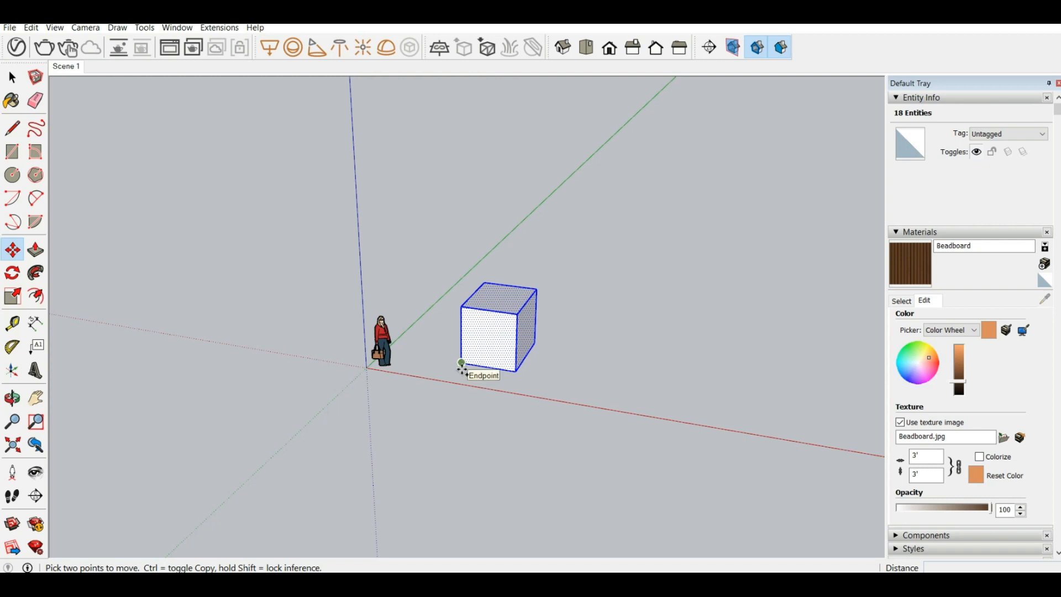
left_click(462, 363)
key("ctrl")
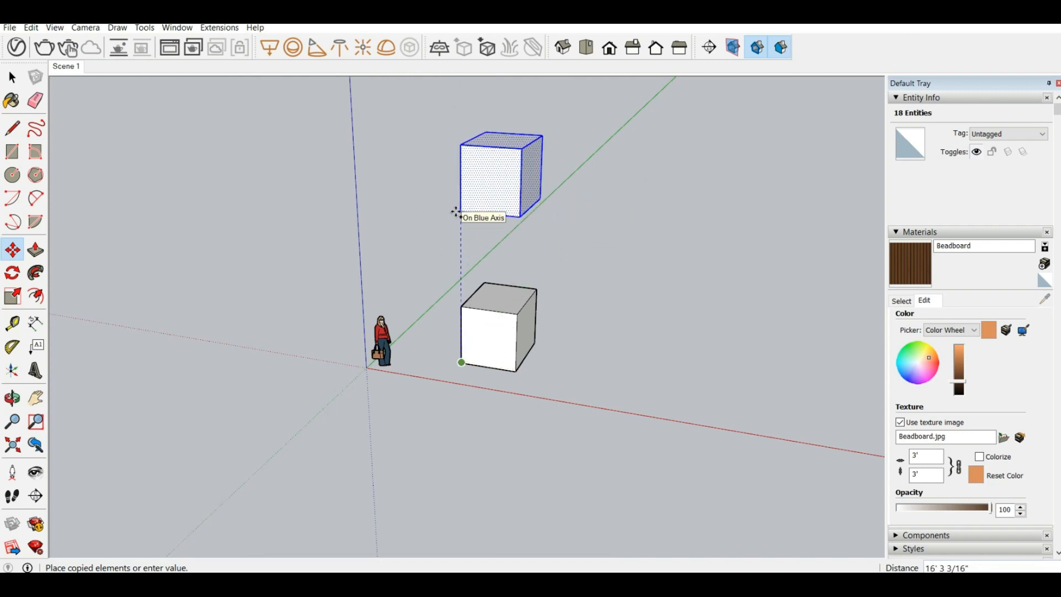
type("5")
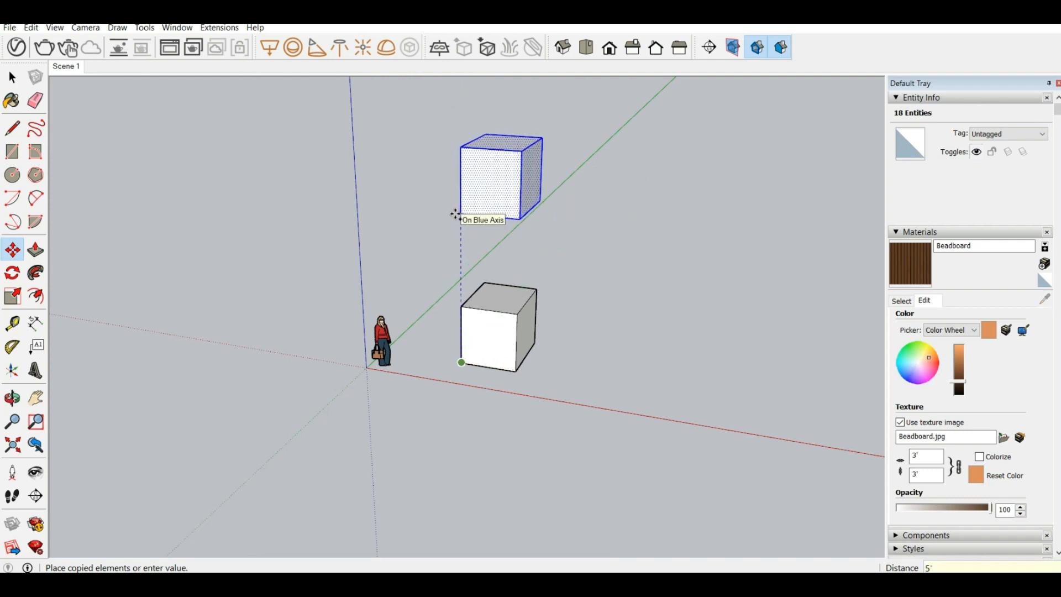
key("Return")
key("ctrl+z")
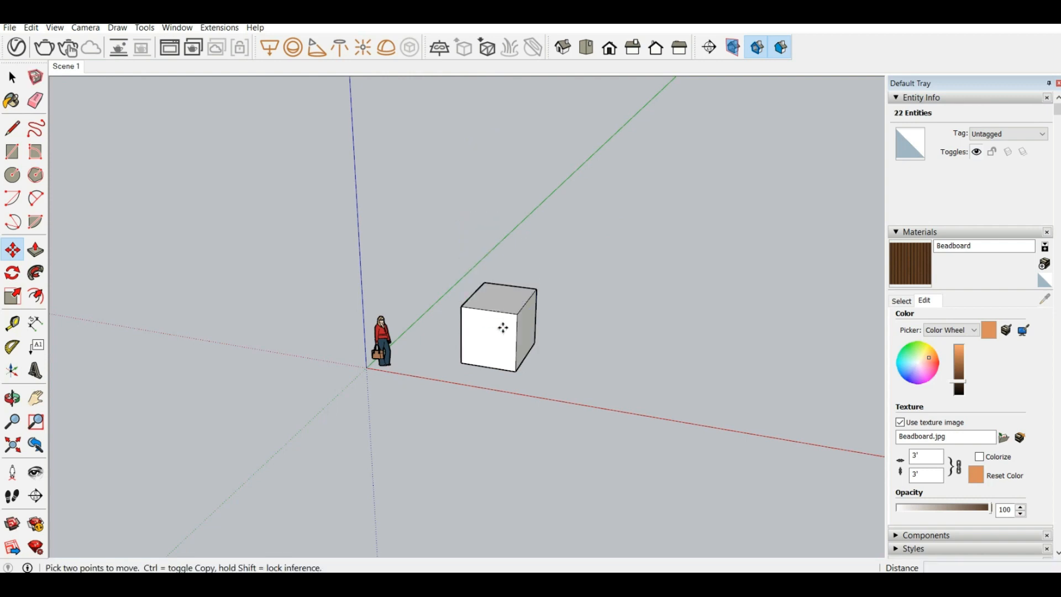
- Select the whole box and copy it 20' up along the blue axis from its lower front corner
left_click(11, 79)
left_click_drag(428, 247, 426, 244)
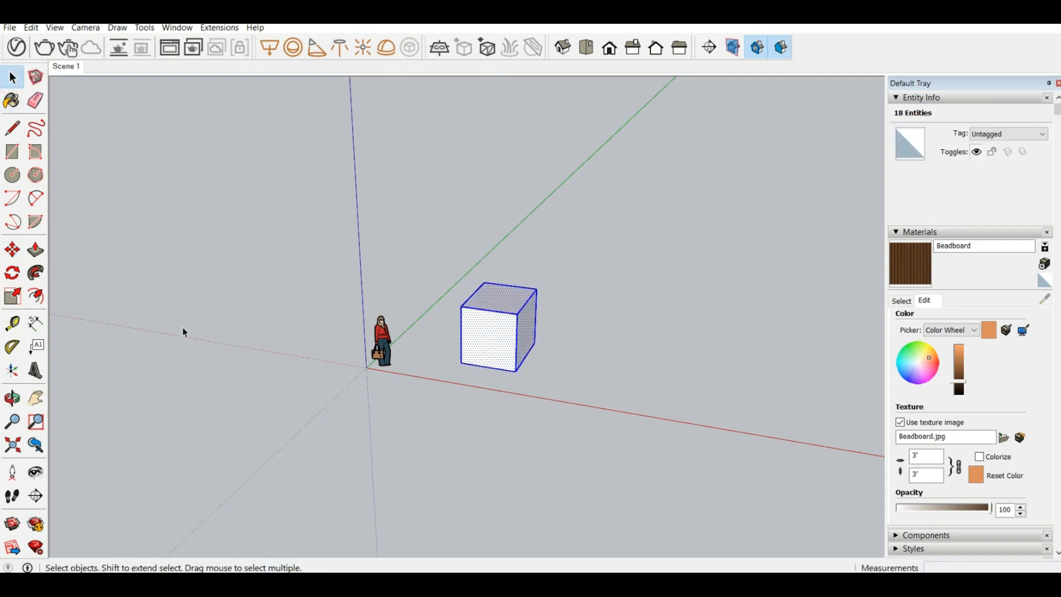
left_click(12, 250)
key("ctrl")
left_click(462, 362)
type("20'")
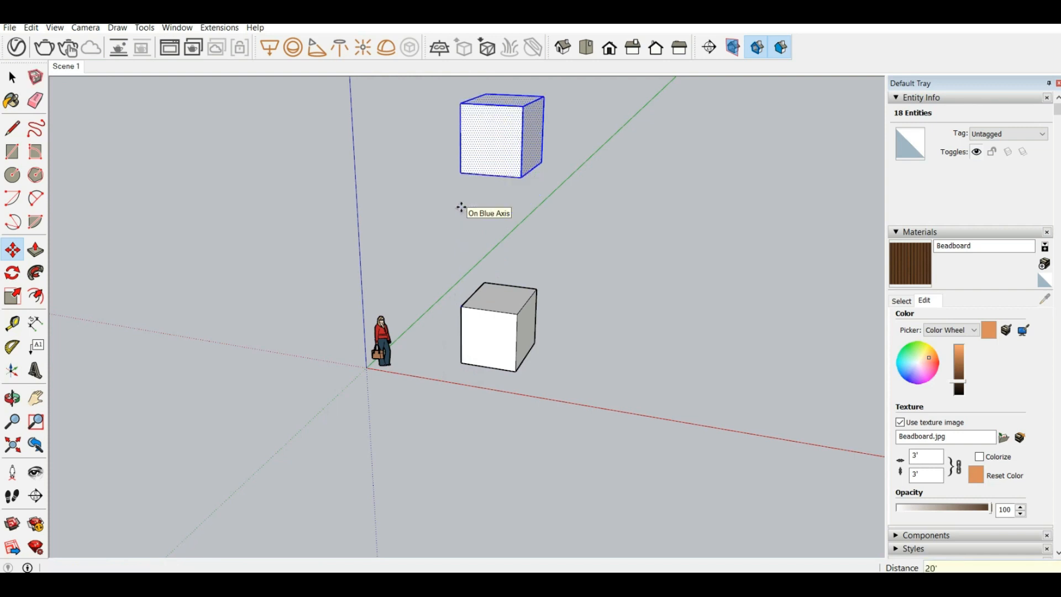
key("Return")
middle_click_drag(462, 205, 195, 279)
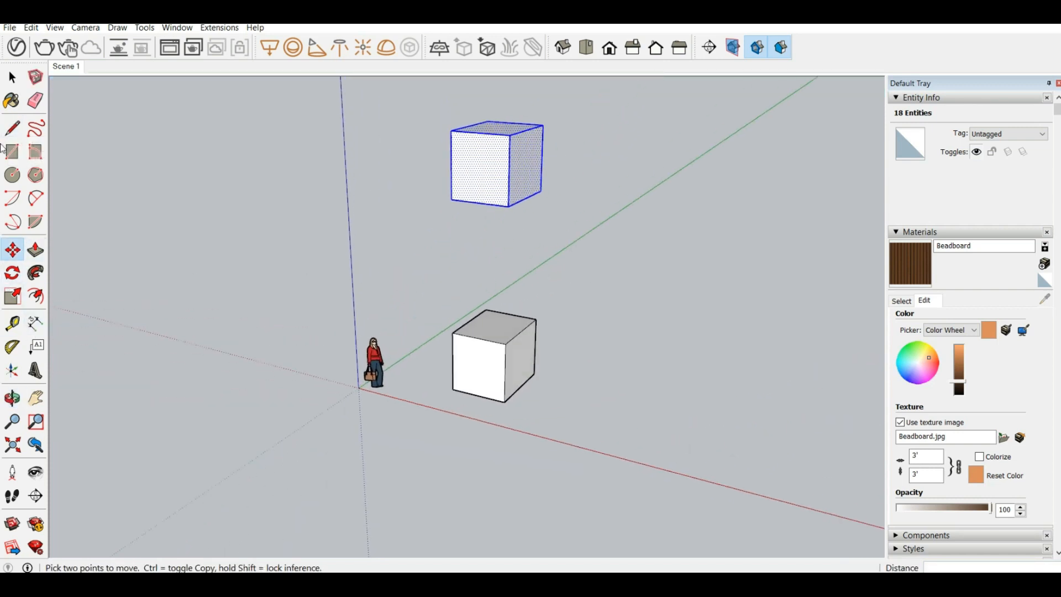
- Measure the vertical distances from the box's upper and lower front corners toward its raised copy with the Tape Measure
left_click(13, 323)
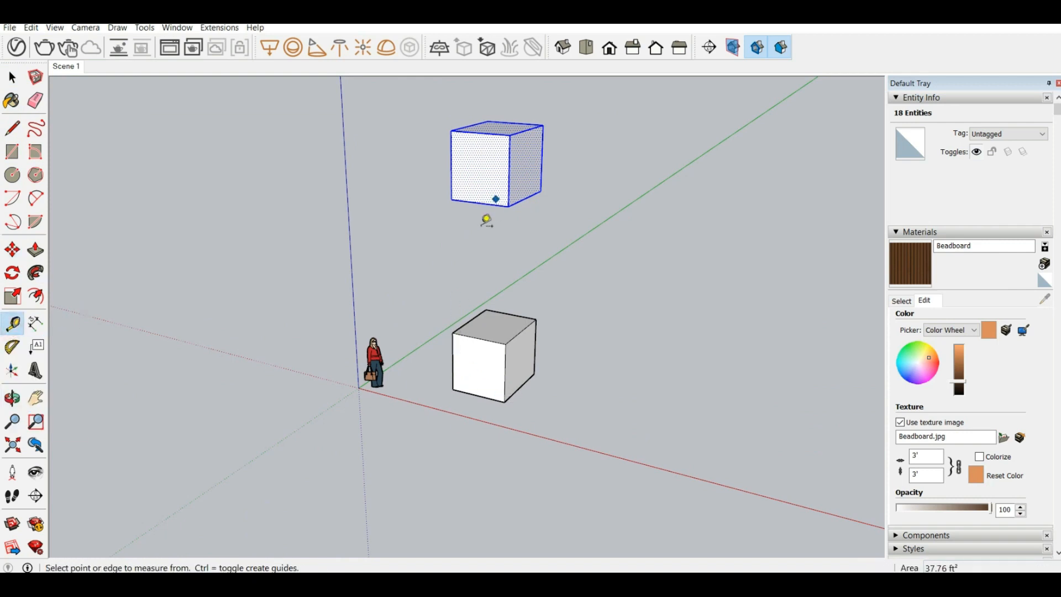
left_click(452, 391)
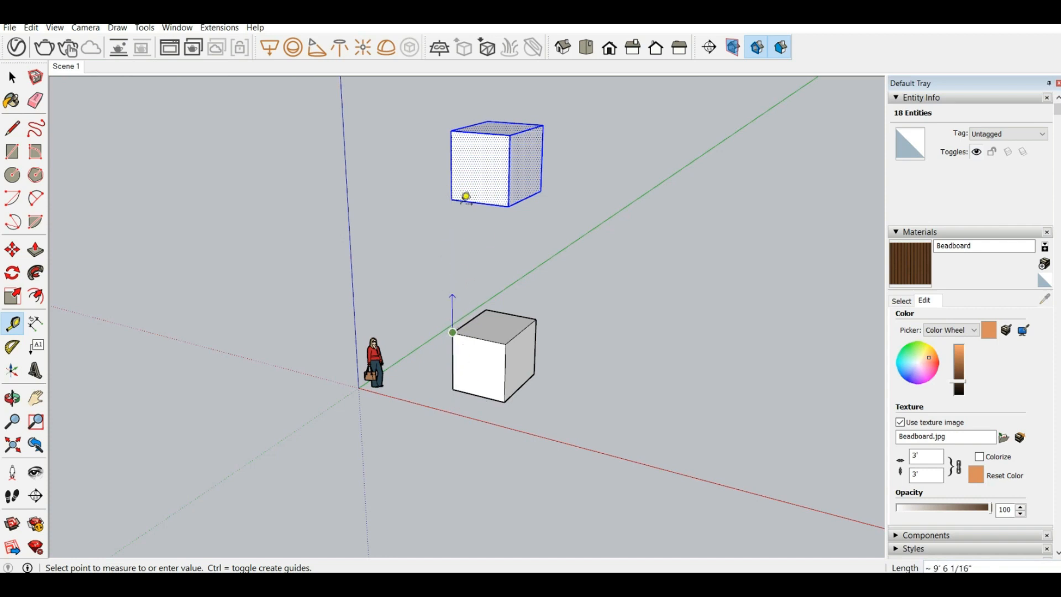
left_click(441, 349)
left_click(454, 389)
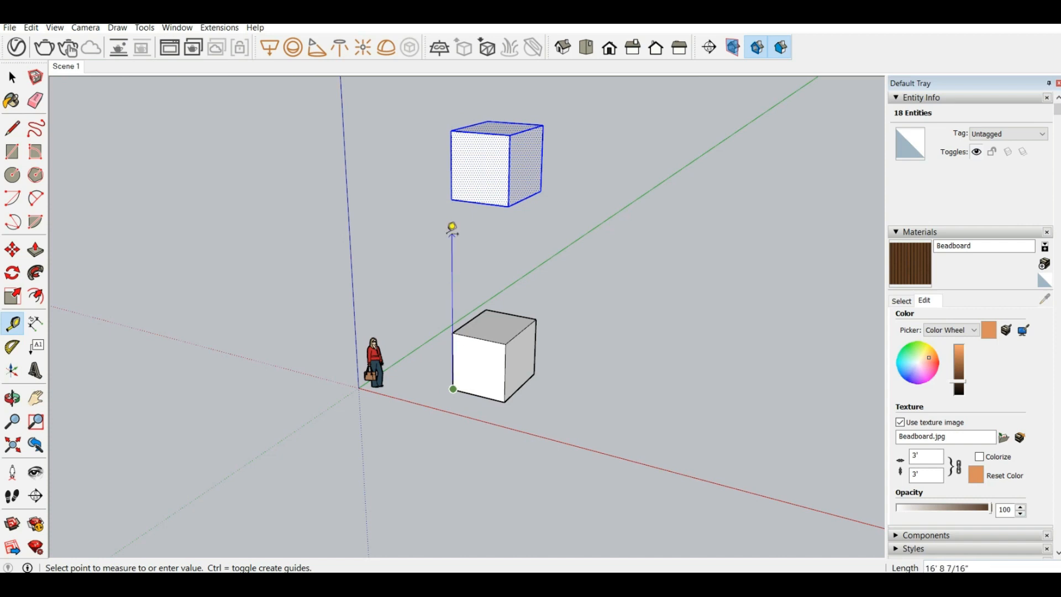
left_click(461, 328)
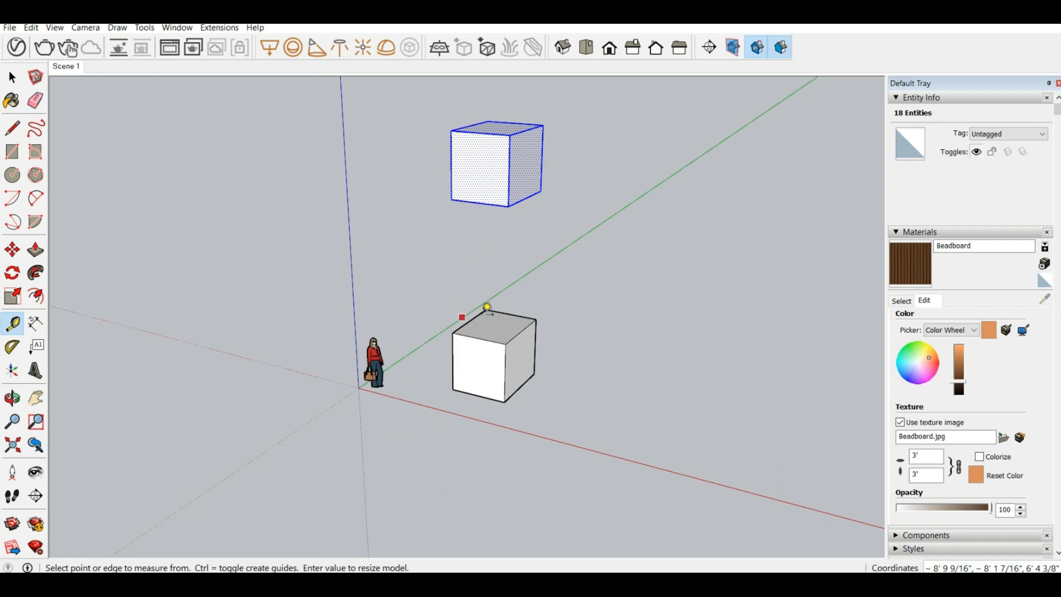
- Delete the raised copy and copy the whole box 26' up along the blue axis instead
key("Delete")
left_click(12, 78)
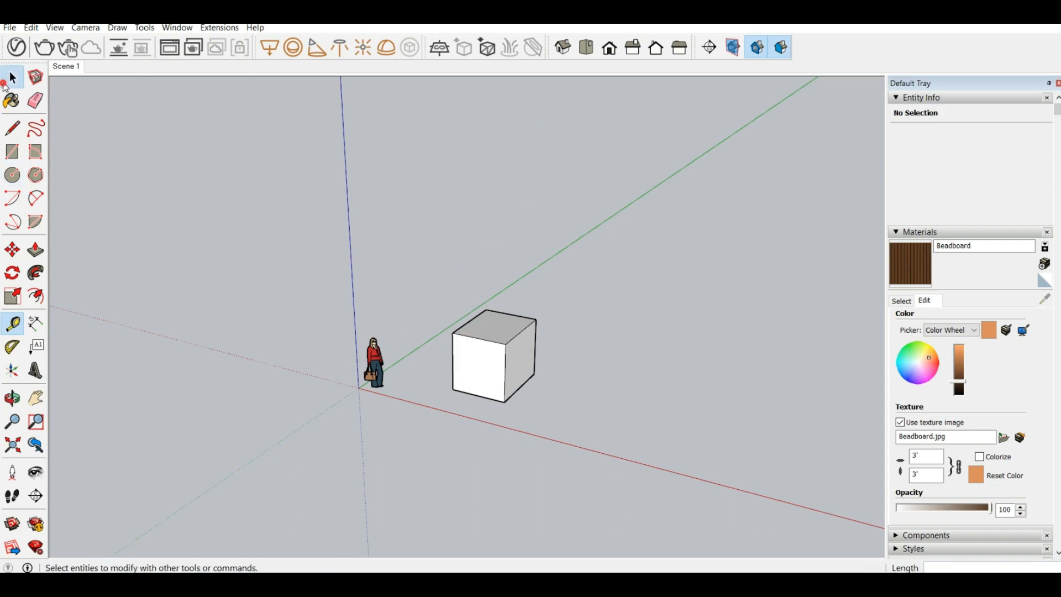
left_click_drag(581, 420, 419, 281)
left_click(12, 250)
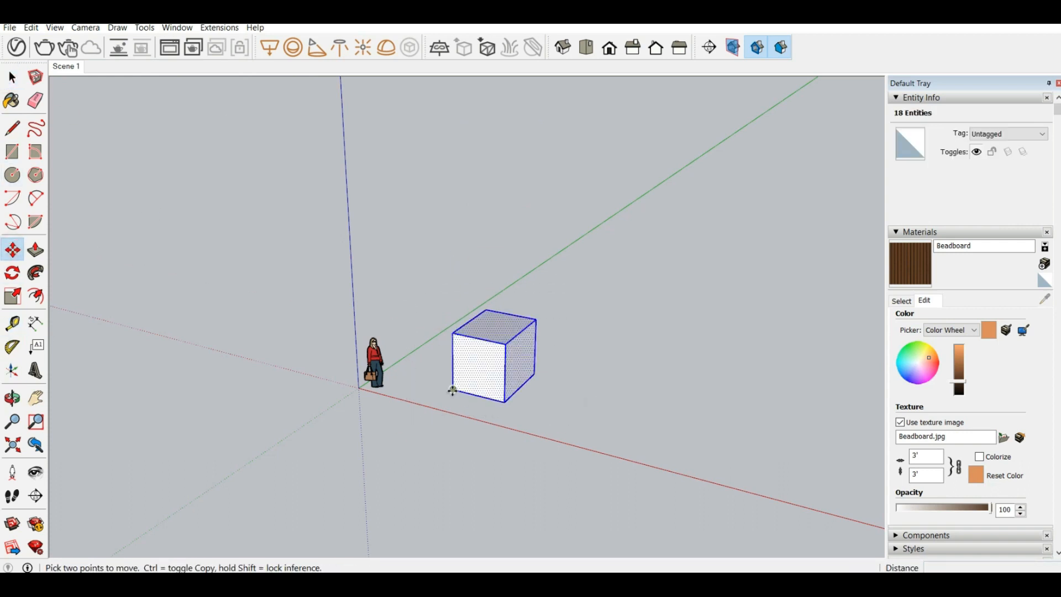
key("ctrl")
left_click(453, 389)
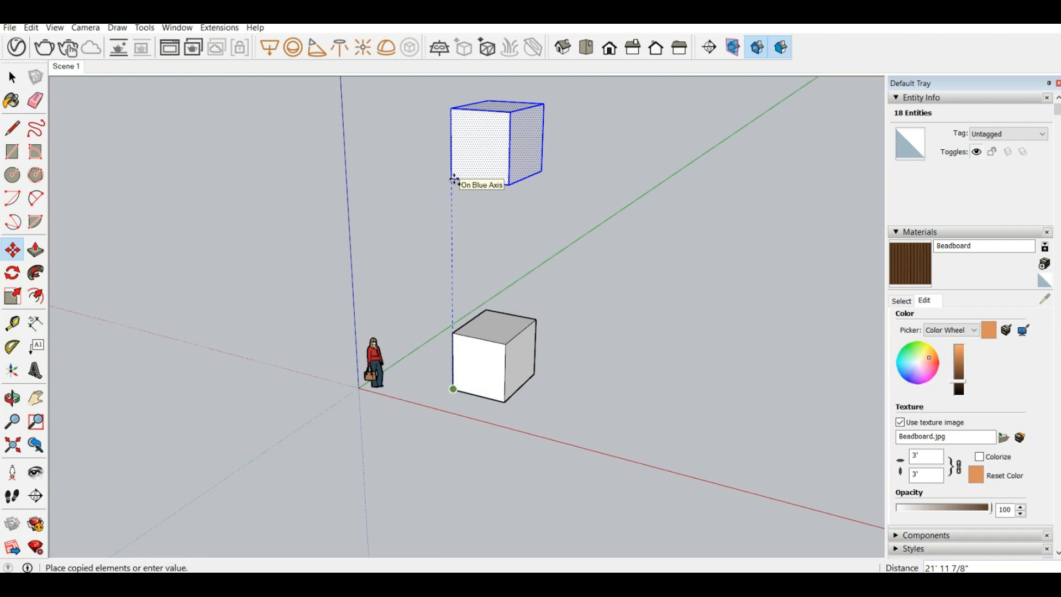
left_click(453, 135)
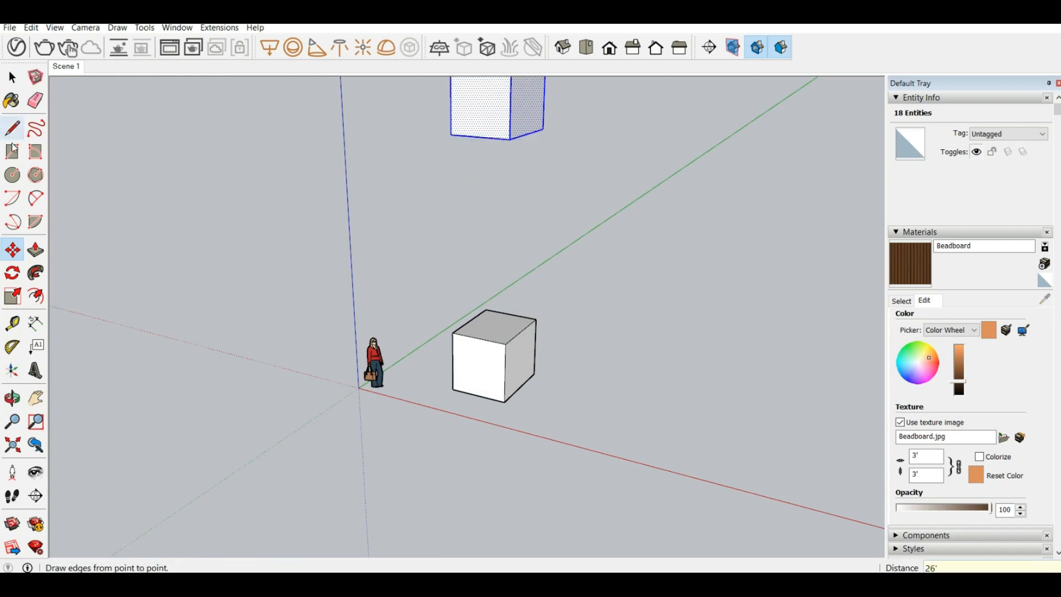
- Measure the vertical gap between the box's upper front corner and the lower corner of its raised copy
left_click(12, 323)
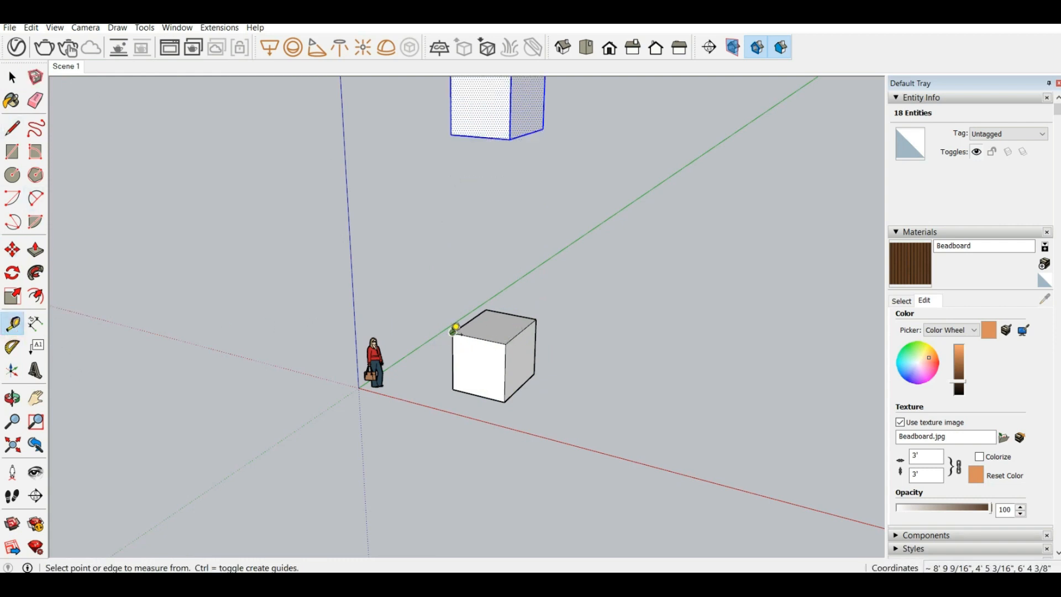
left_click(452, 332)
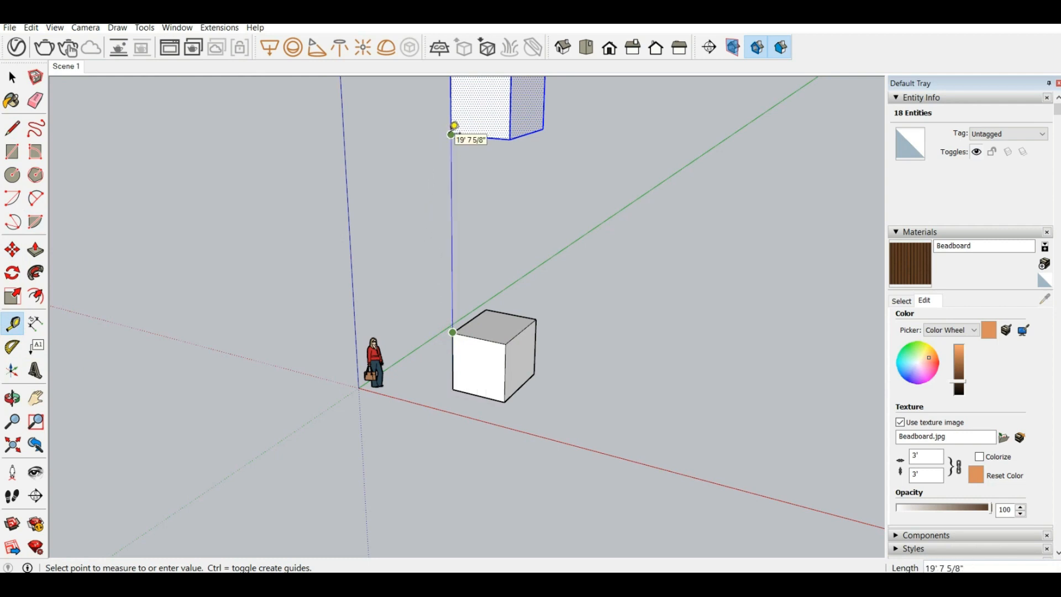
left_click(455, 126)
- Try to multiply the box copy with the array value X2
scroll(627, 397, "down", 3)
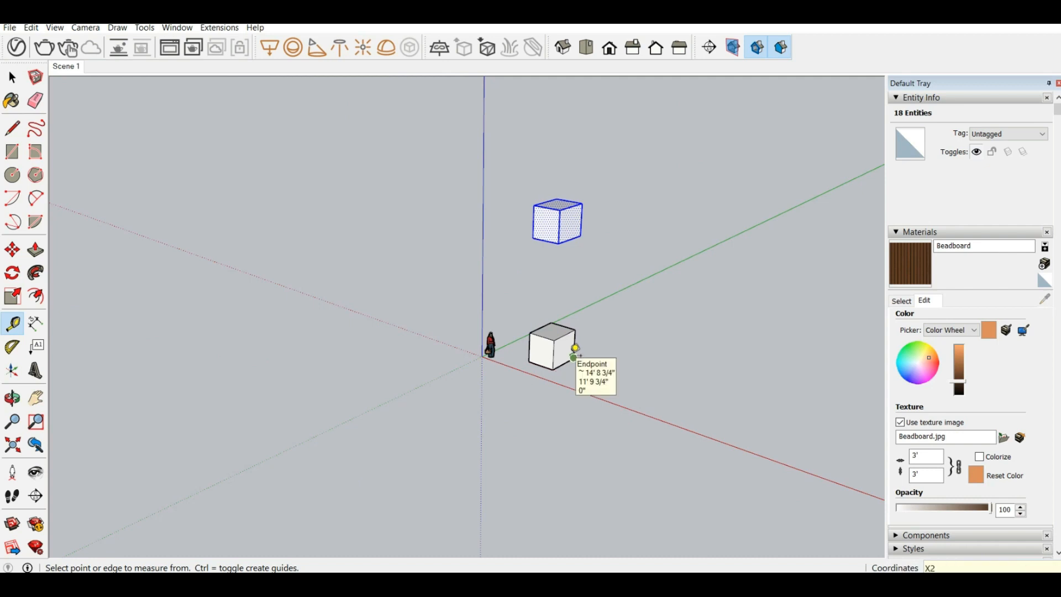
key("Return")
left_click(563, 327)
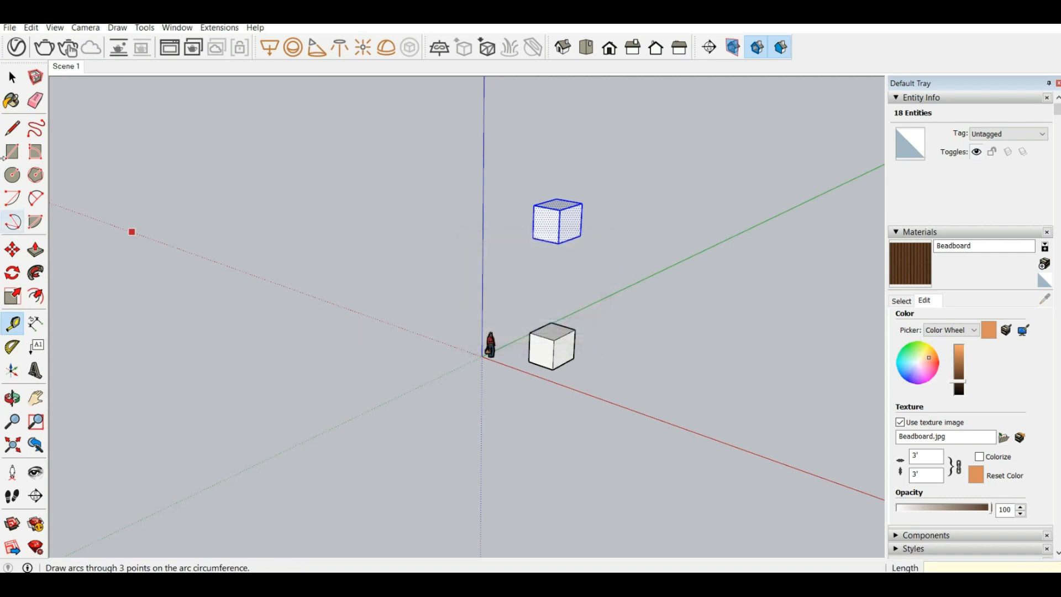
- Select the raised copy of the box and delete it
left_click(12, 77)
left_click(649, 304)
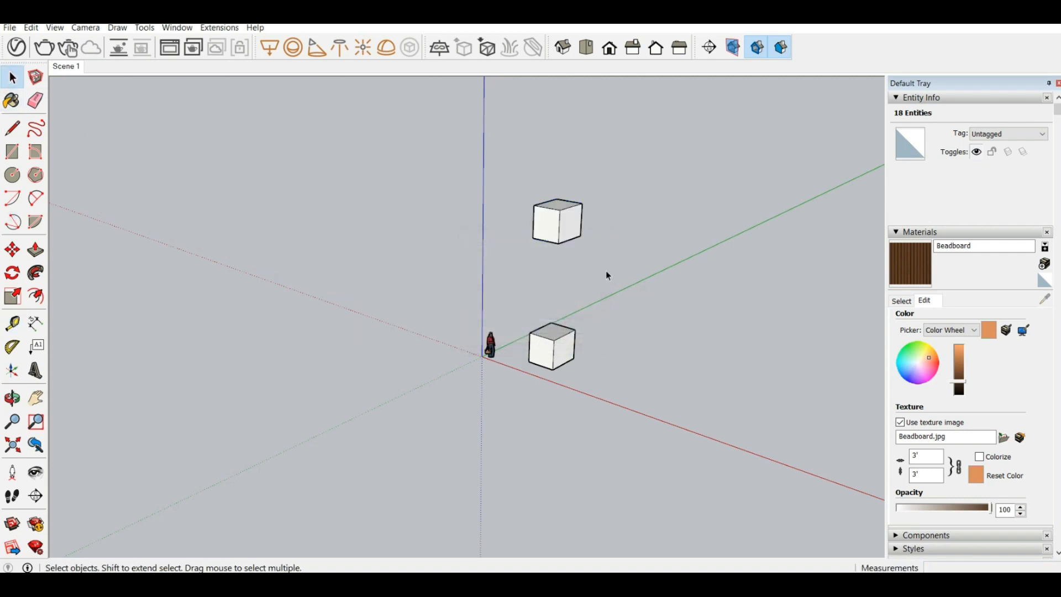
left_click_drag(606, 270, 509, 167)
key("Delete")
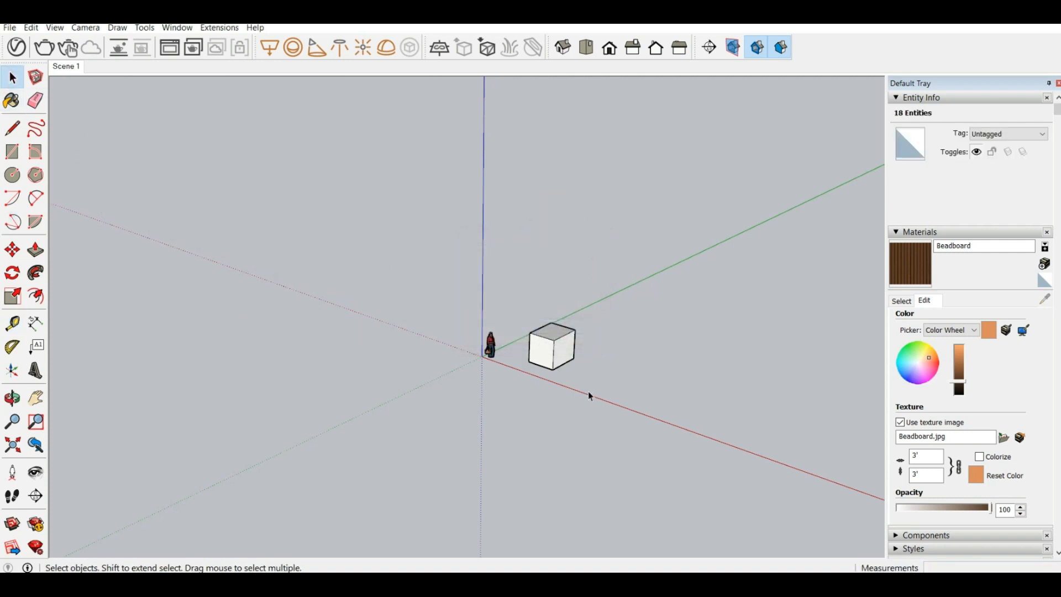
- Copy the whole box 26' up along the blue axis and multiply it into two evenly spaced copies above the original
left_click_drag(513, 297, 512, 296)
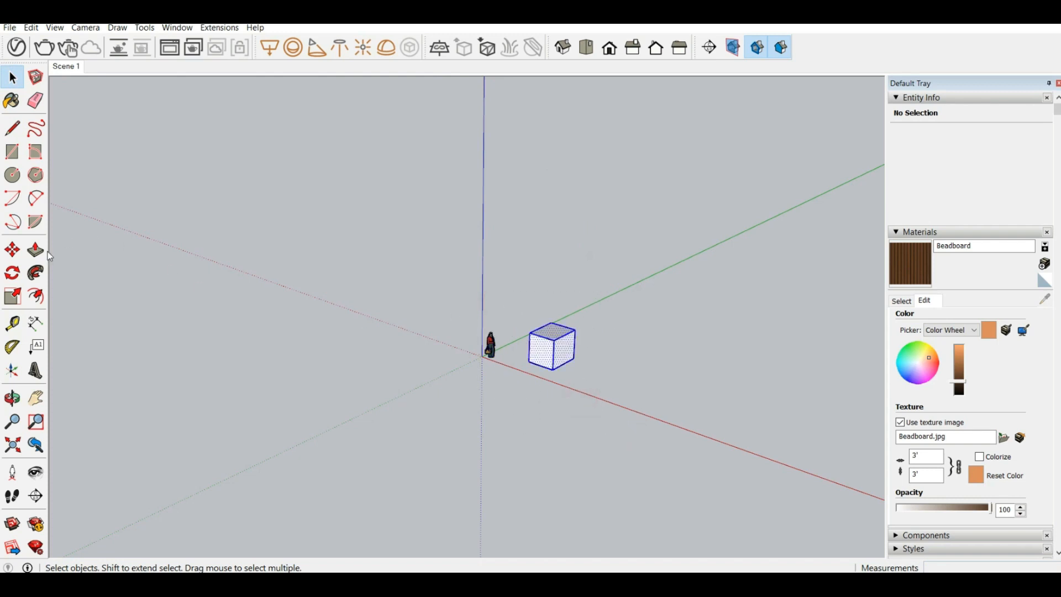
key("m")
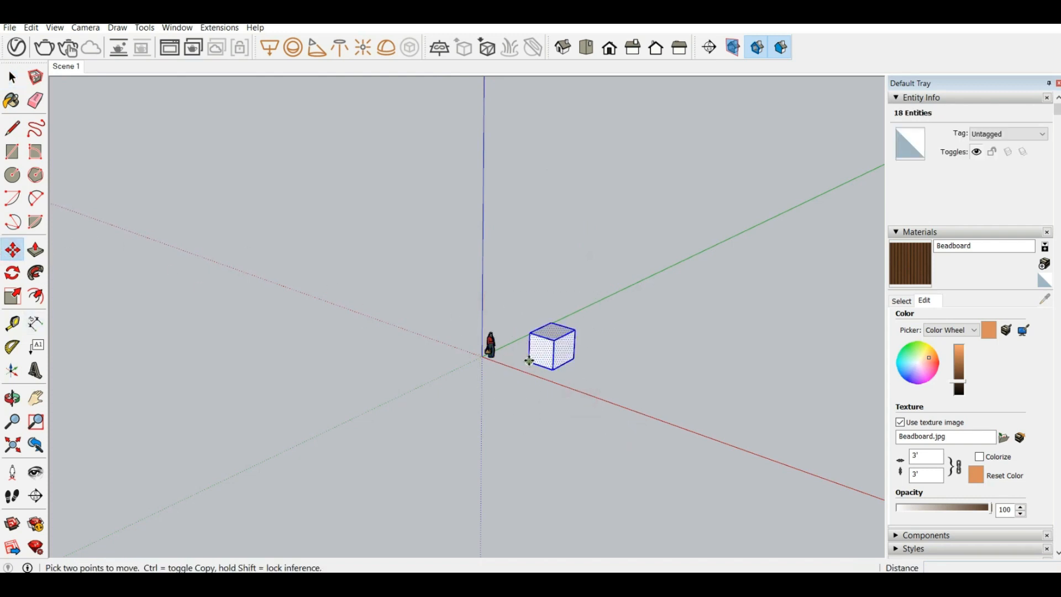
left_click(529, 361)
key("ctrl")
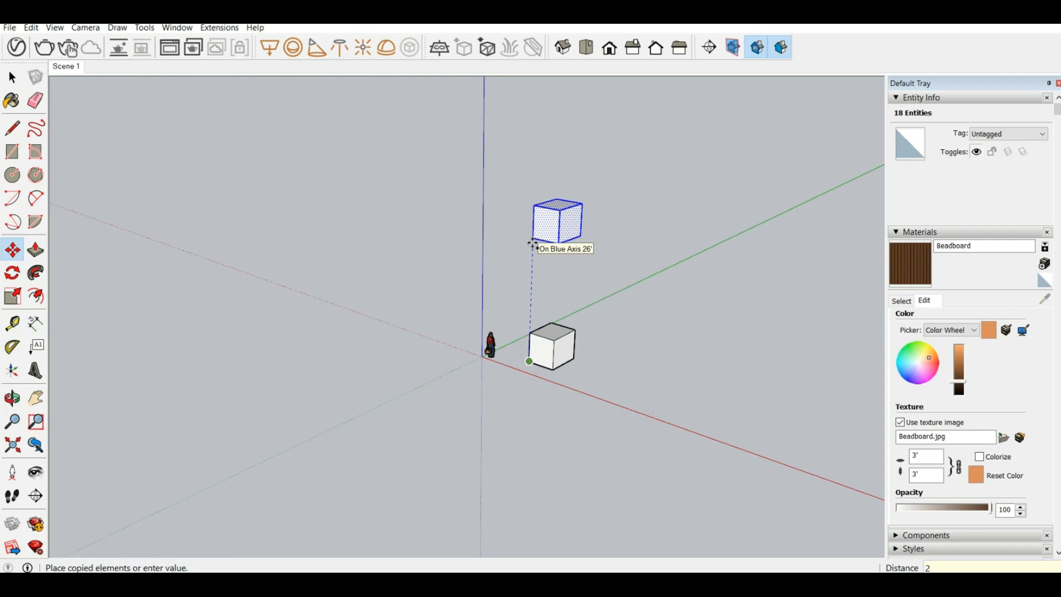
key("Return")
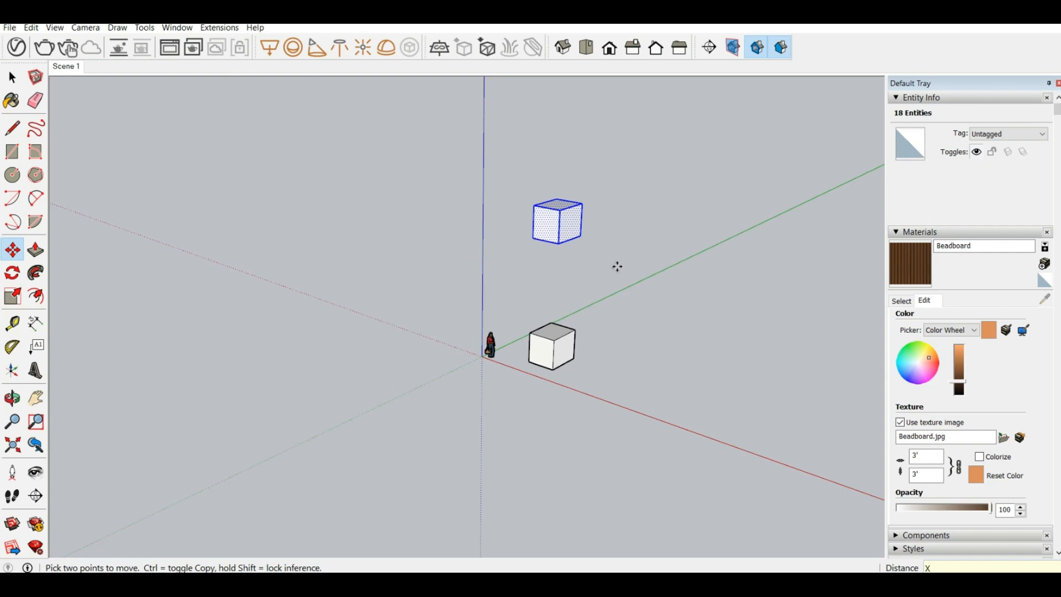
key("Return")
scroll(644, 370, "down", 4)
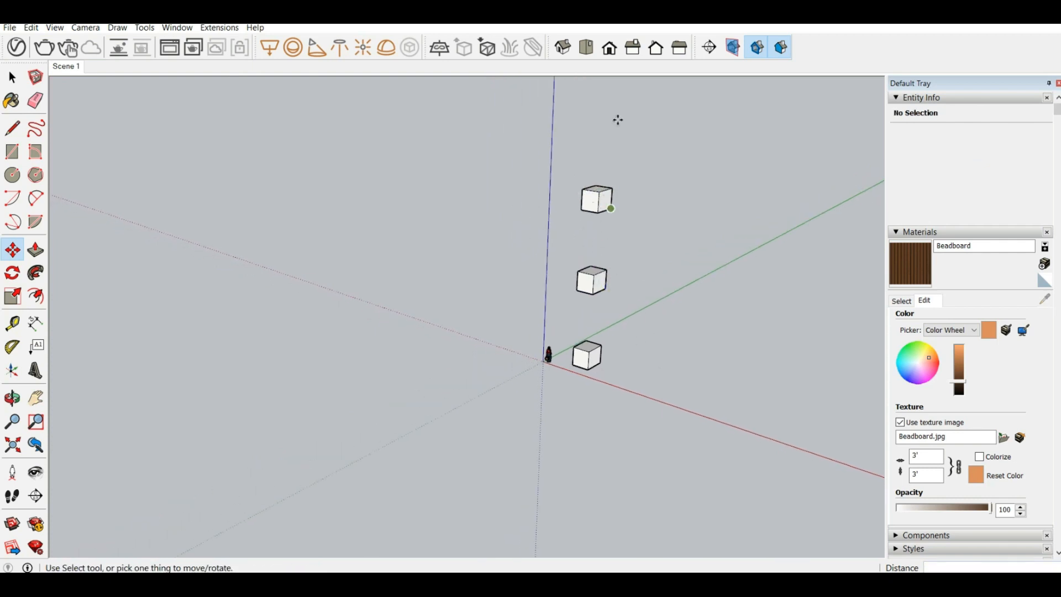
middle_click_drag(626, 204, 607, 285)
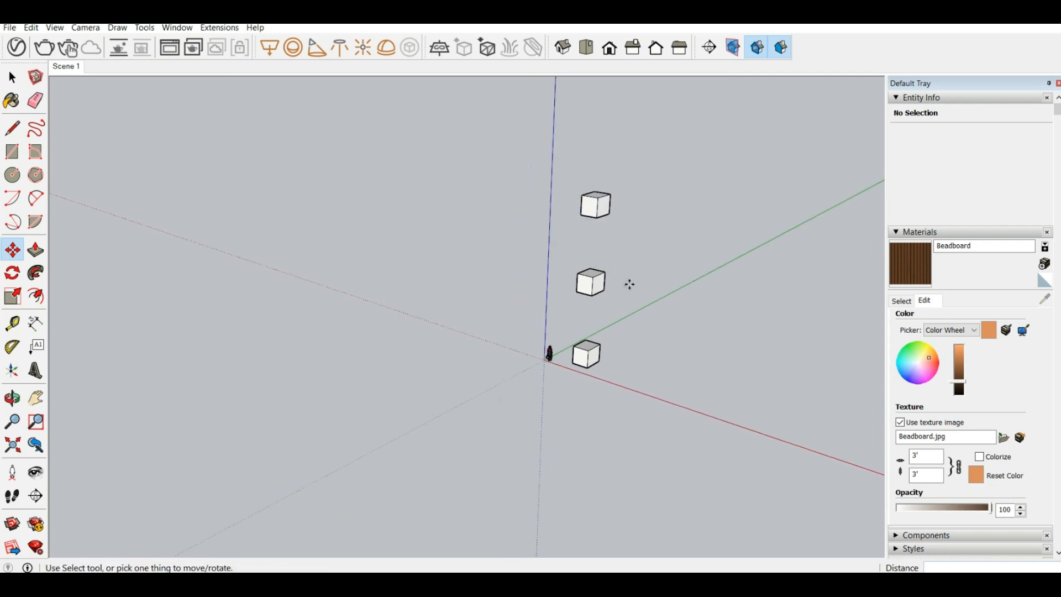
- Copy the column of three boxes along the red axis and multiply the copy with the array value X5
middle_click_drag(485, 183, 508, 288)
key("space")
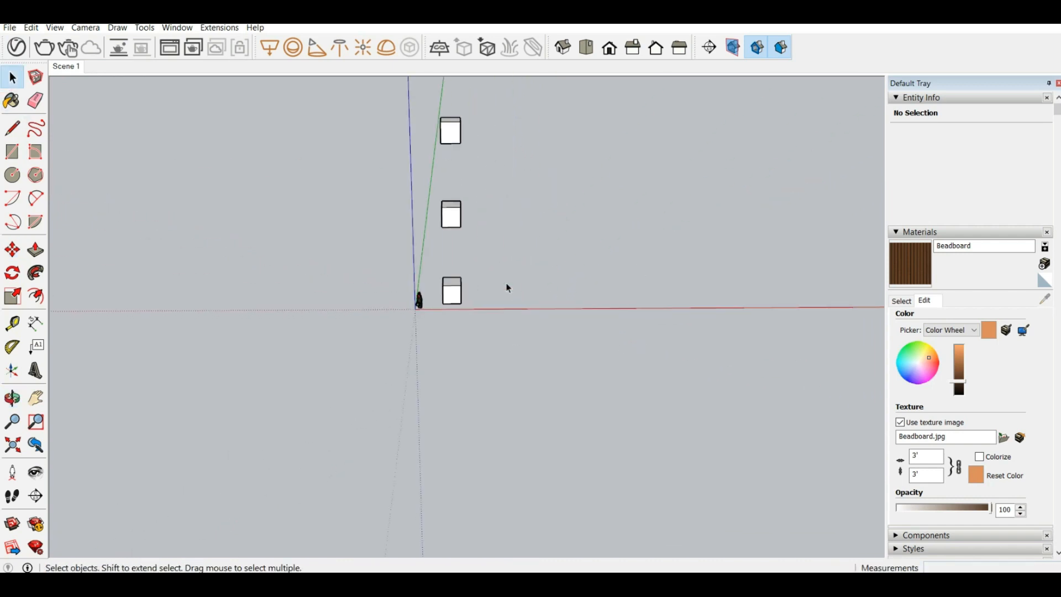
left_click_drag(419, 119, 433, 100)
left_click(12, 250)
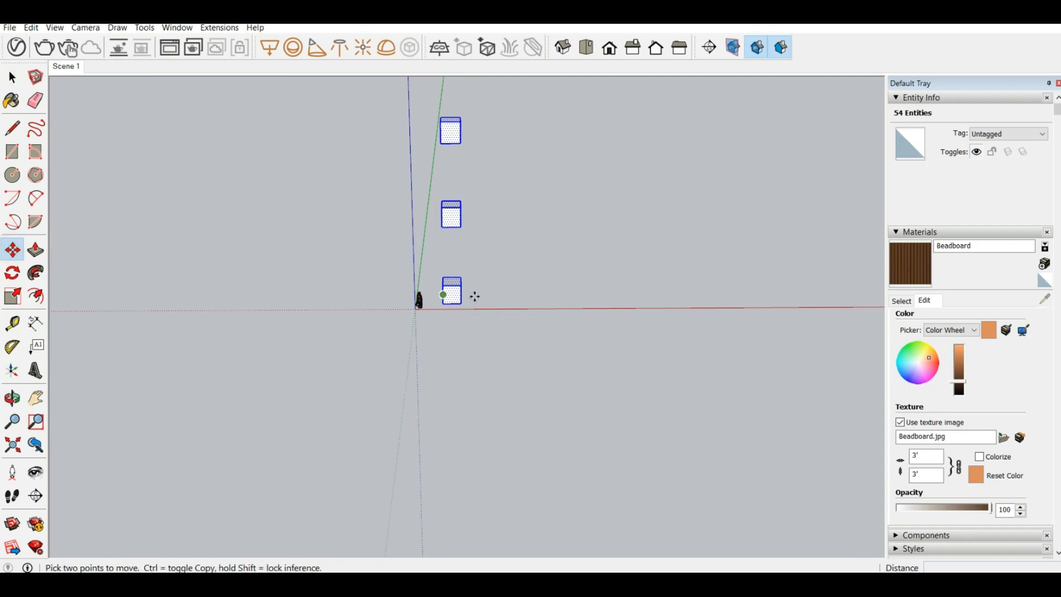
left_click(444, 304)
key("ctrl")
left_click(498, 302)
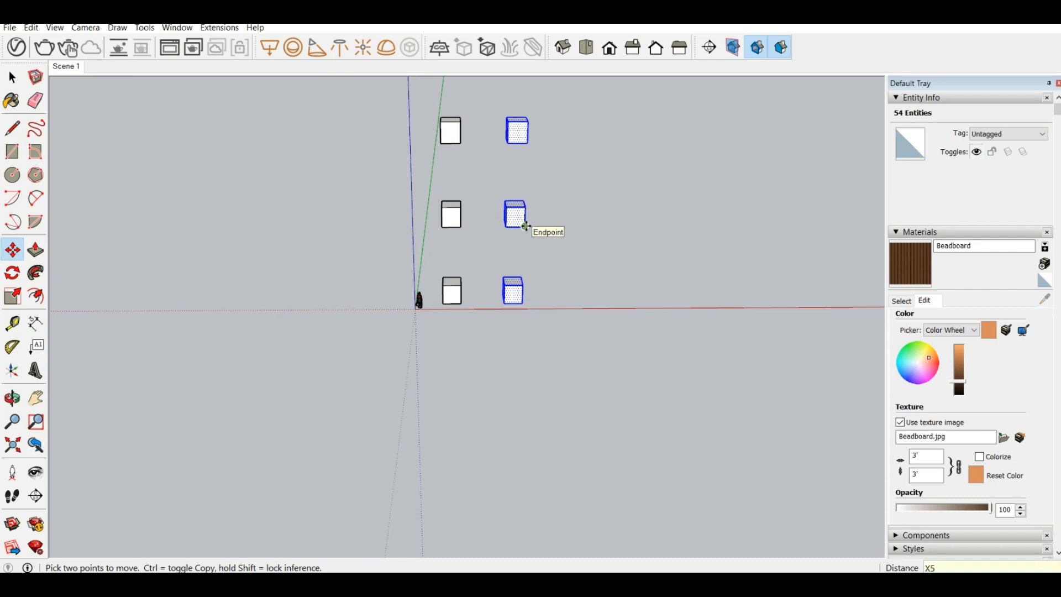
key("Return")
scroll(549, 270, "down", 2)
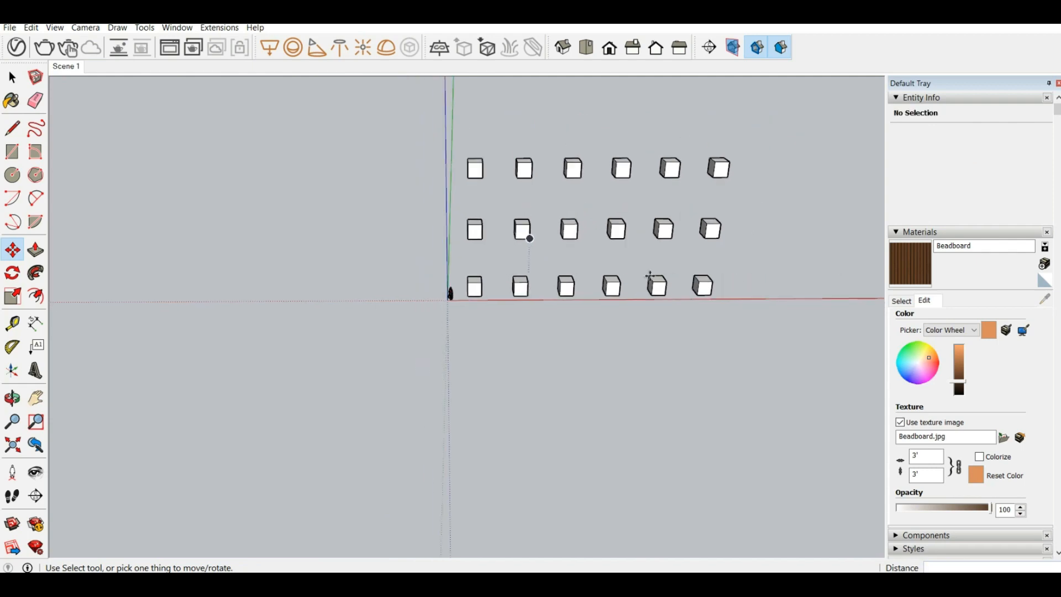
middle_click_drag(530, 238, 424, 271)
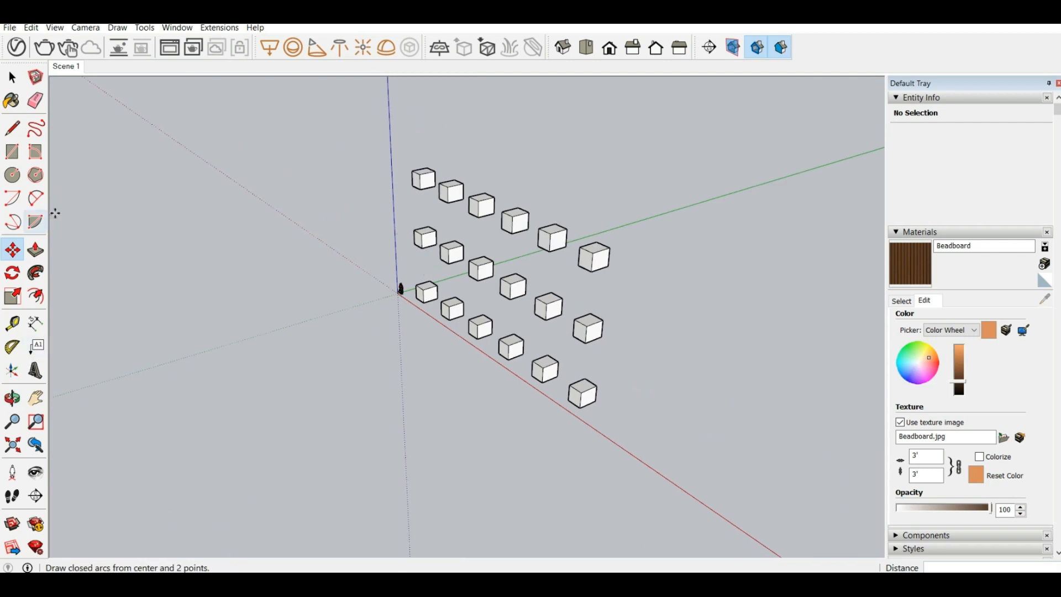
- Try to rotate the last box of the upper row about the centre of its top face, starting from the green axis
left_click(12, 272)
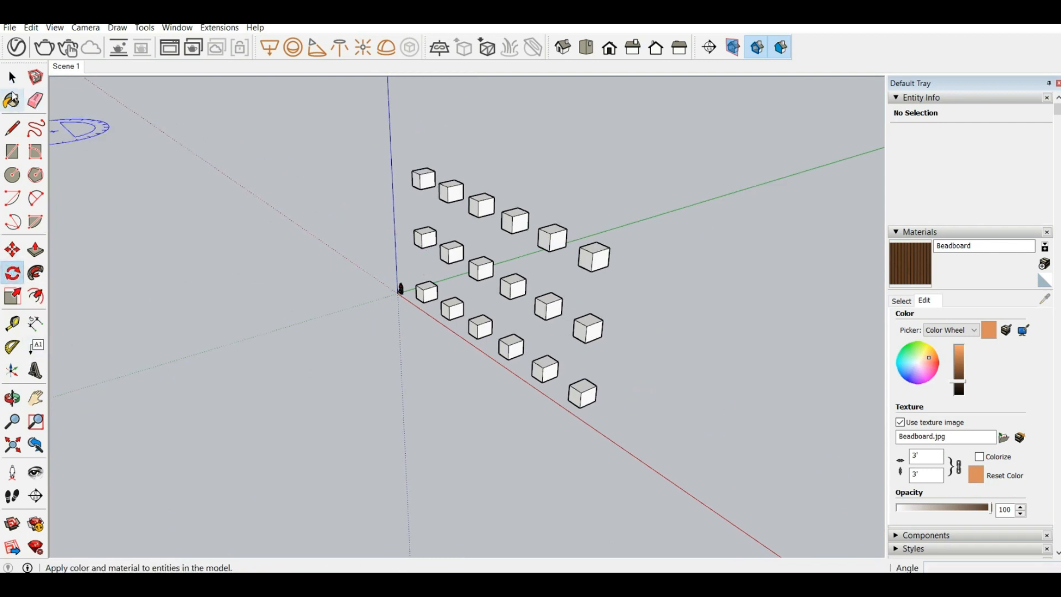
left_click(12, 77)
left_click_drag(576, 226, 576, 228)
middle_click_drag(575, 228, 498, 332)
left_click(12, 272)
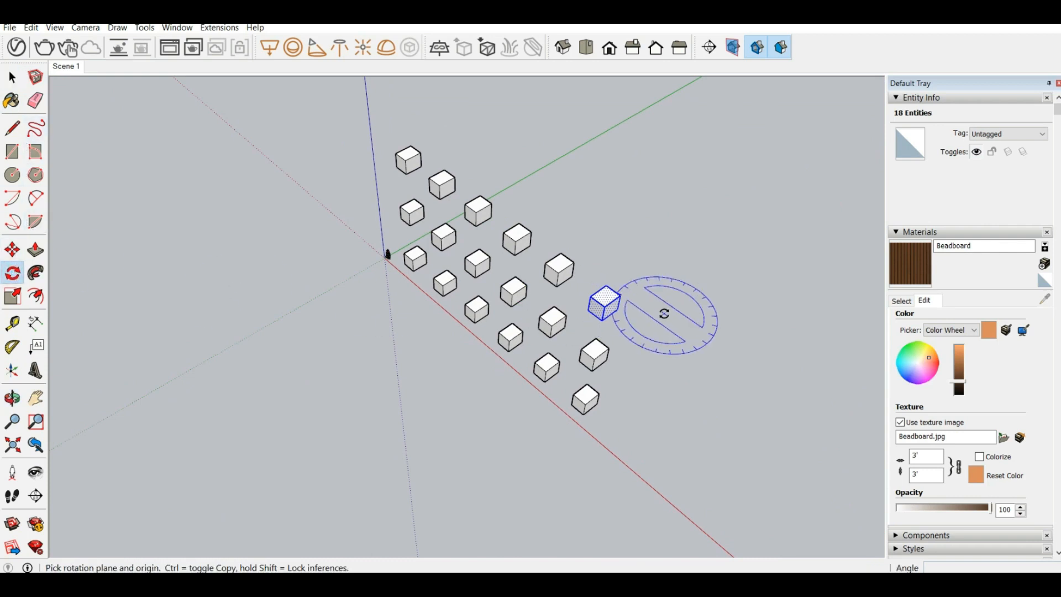
left_click(607, 293)
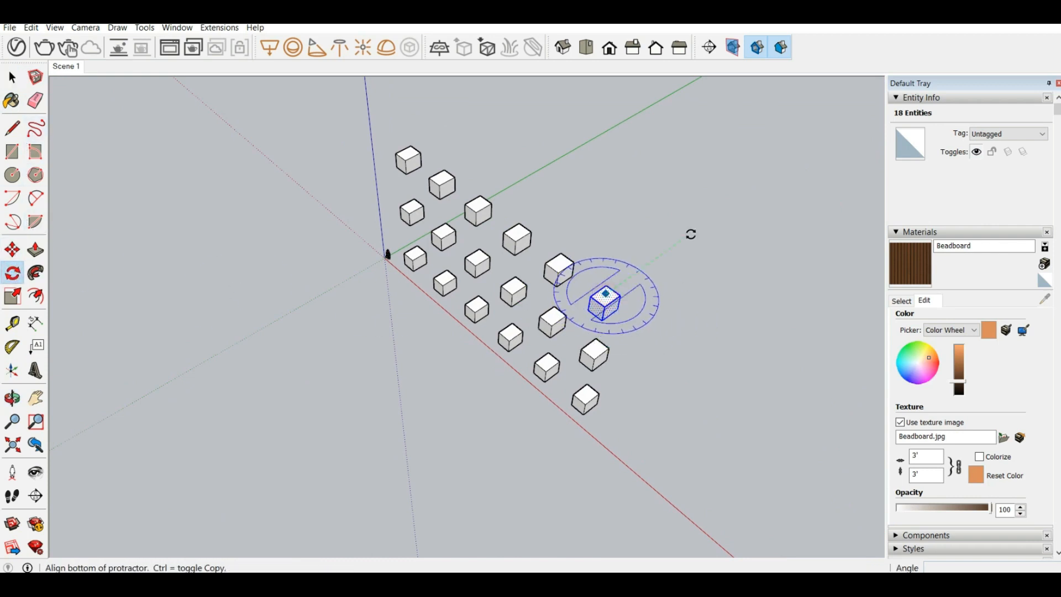
left_click(691, 233)
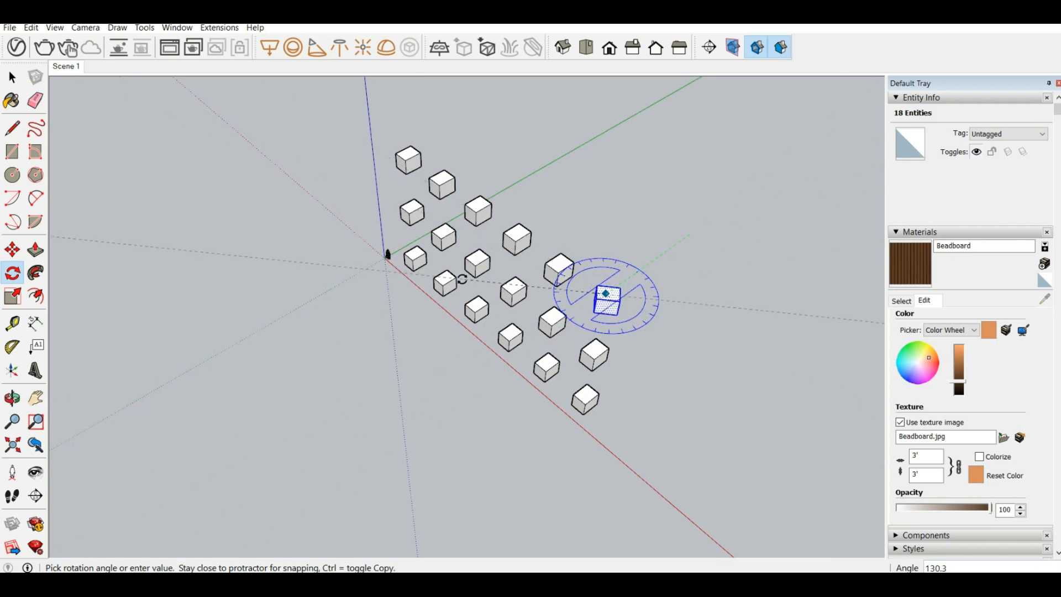
left_click(633, 179)
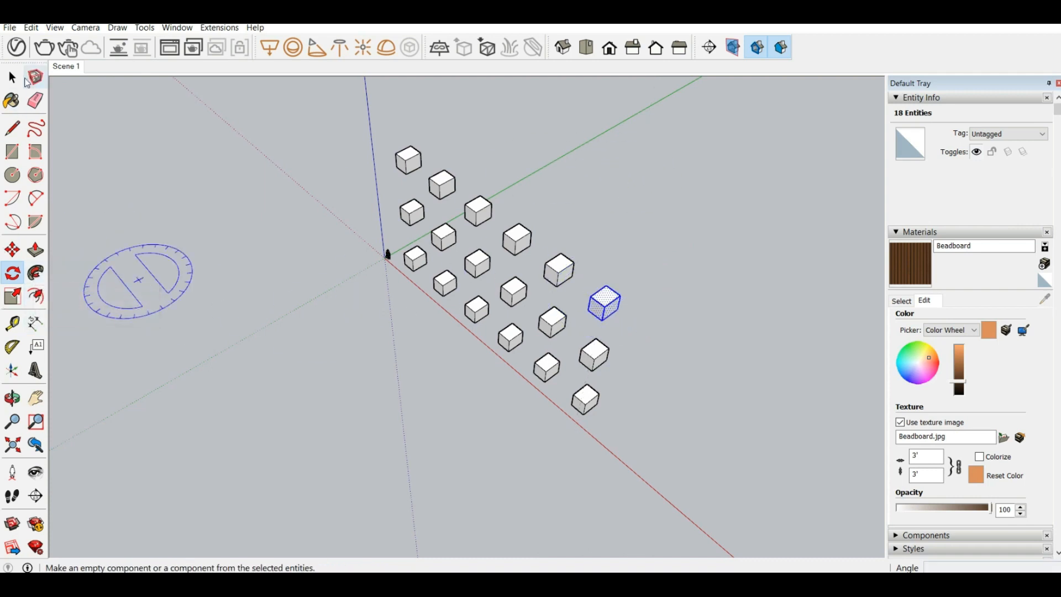
key("space")
scroll(537, 373, "up", 3)
middle_click_drag(613, 409, 520, 346)
scroll(691, 450, "up", 3)
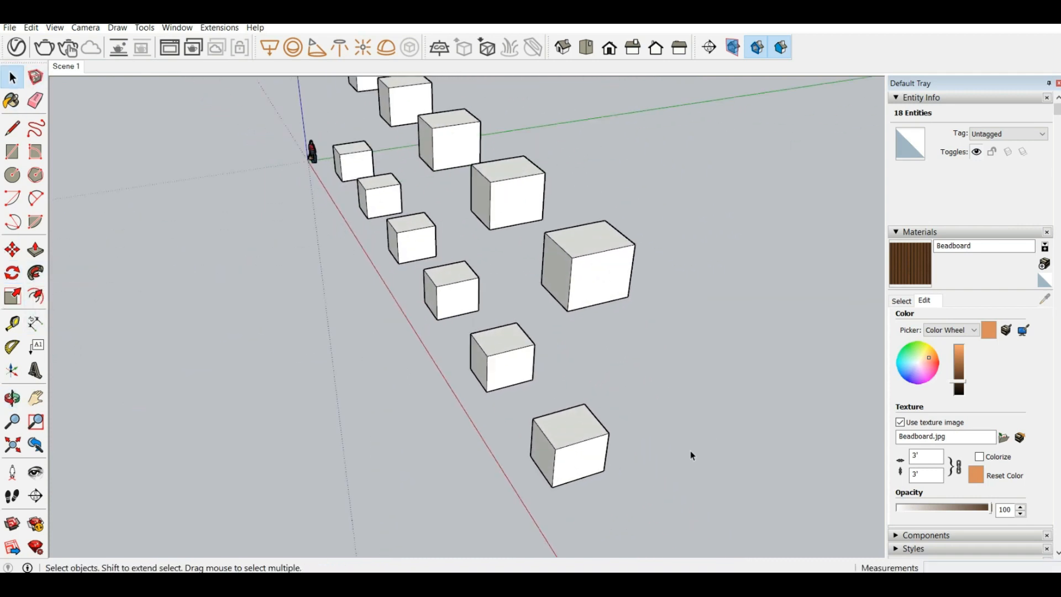
left_click(704, 386)
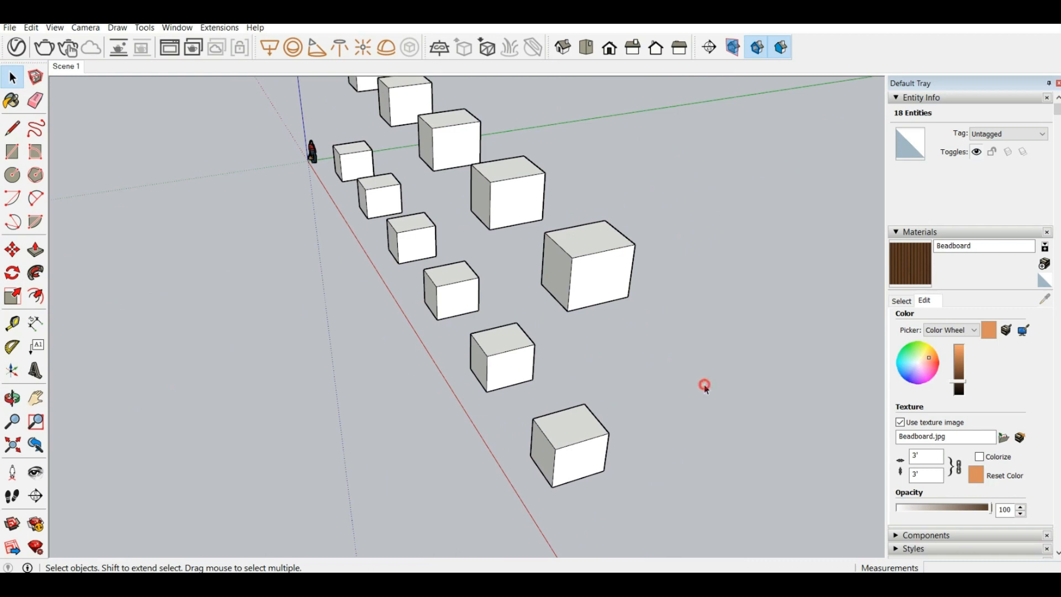
double_click(573, 429)
left_click(620, 434)
- Draw a small closed rectangular profile with a 3" side at the midpoint of the last lower-row box's top edge, projecting outward from its side
left_click(13, 151)
left_click(13, 129)
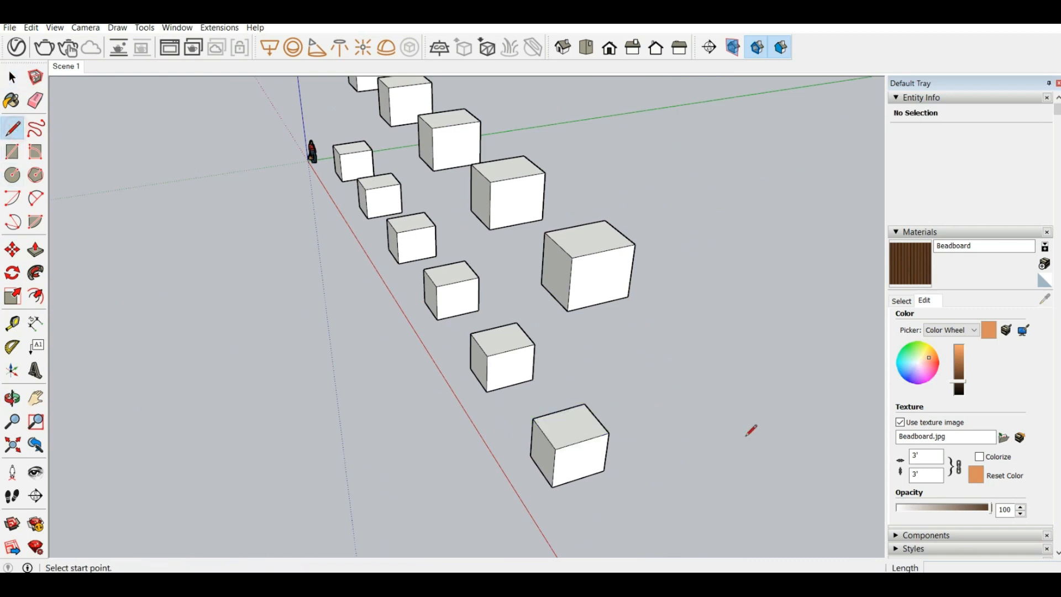
scroll(748, 429, "up", 6)
scroll(715, 312, "up", 3)
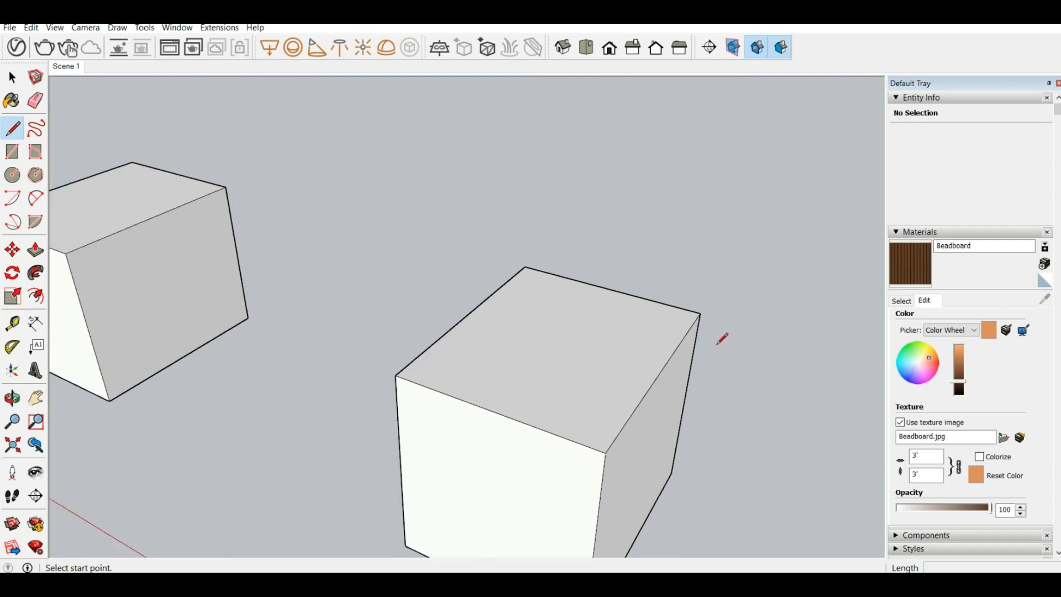
left_click(702, 310)
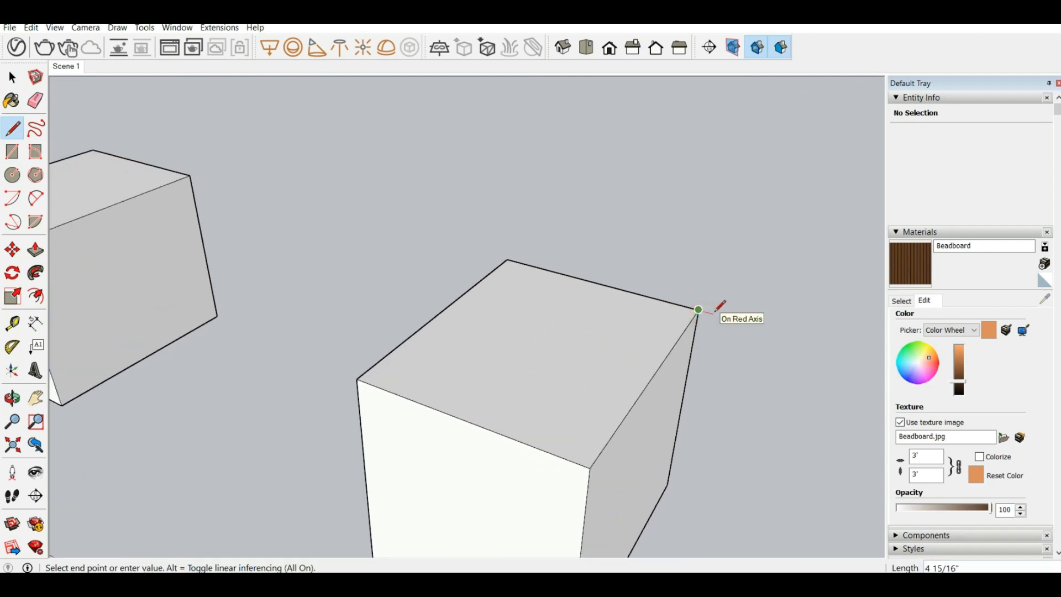
key("Escape")
left_click(652, 377)
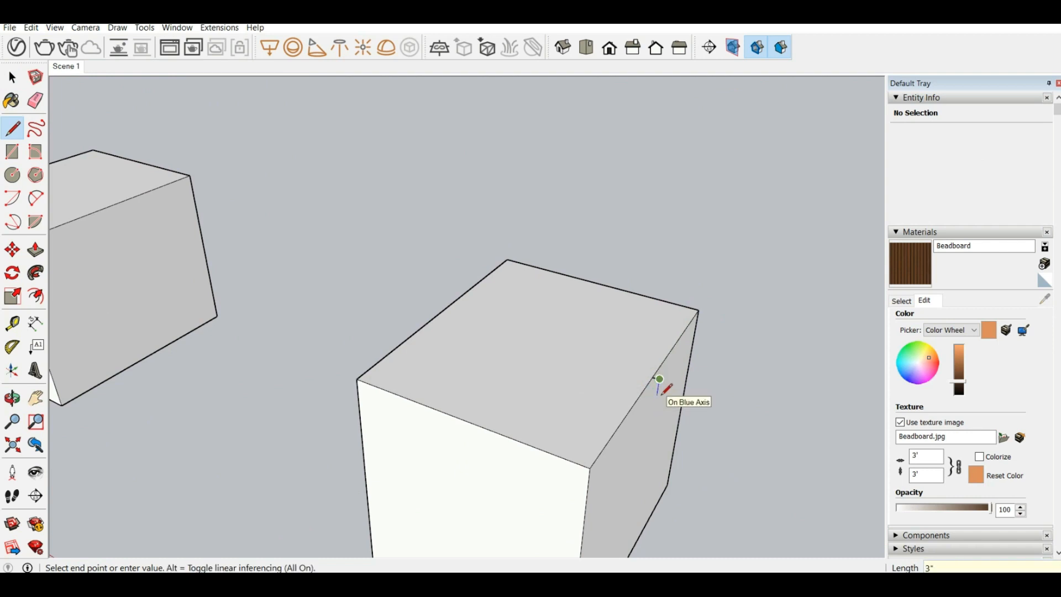
scroll(660, 379, "up", 2)
left_click(650, 380)
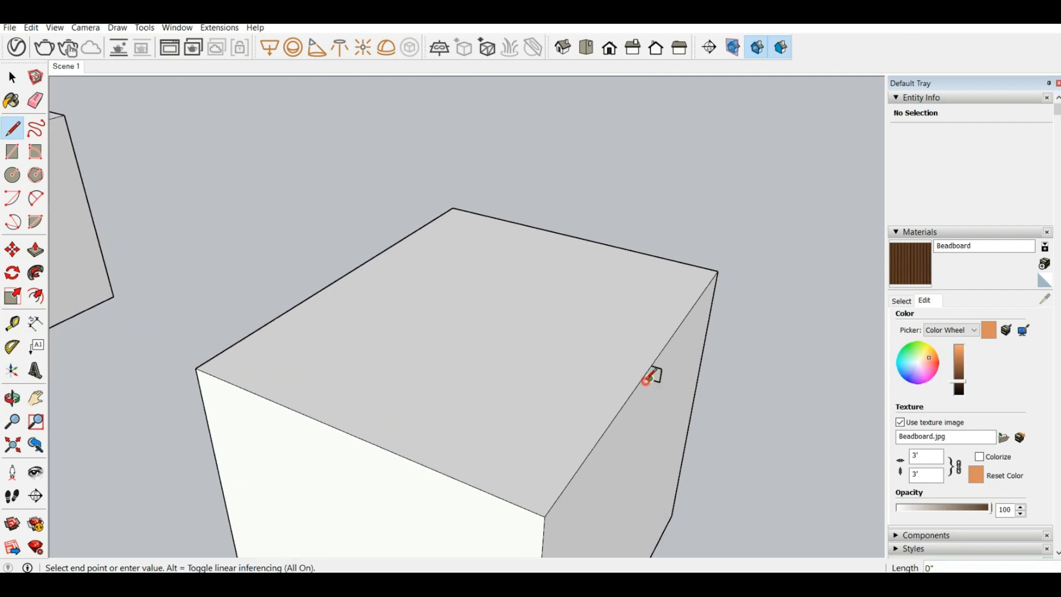
left_click(652, 365)
middle_click_drag(655, 373, 592, 381)
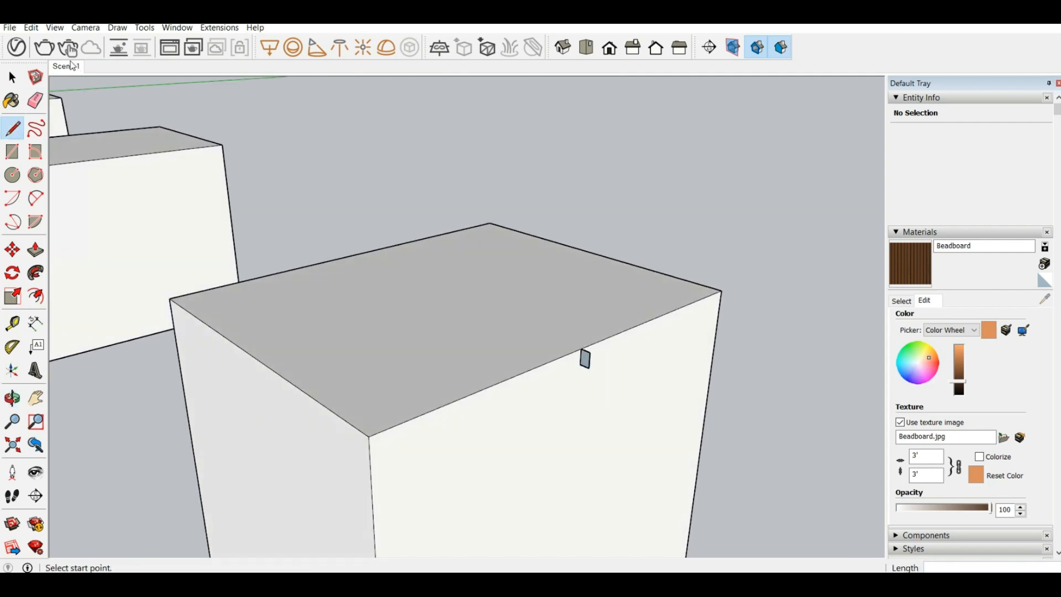
- Sweep the small profile around the box's top edges with Follow Me, and undo the sweep
key("space")
left_click(484, 392)
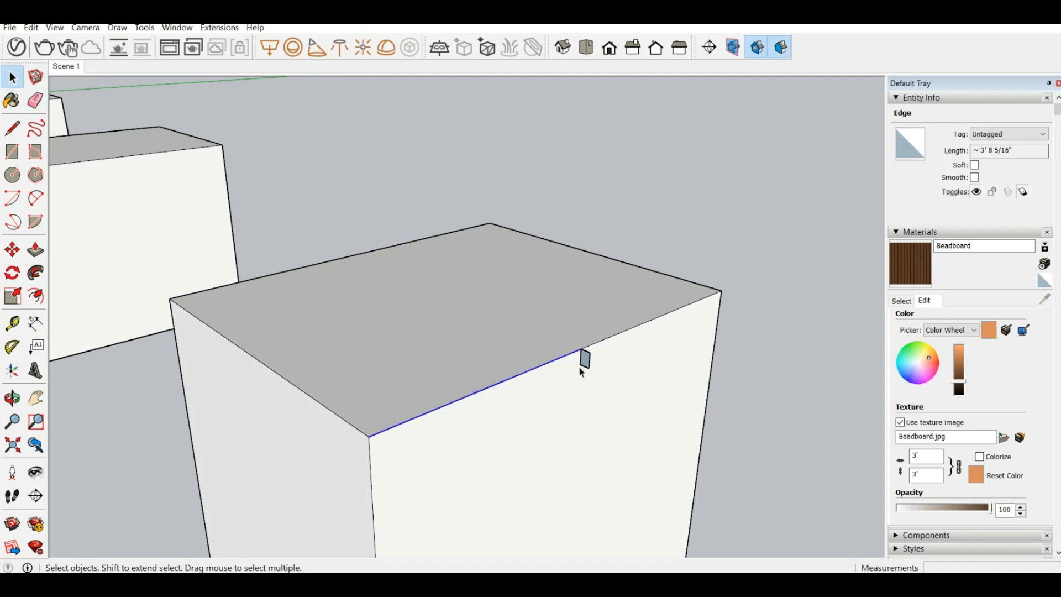
left_click(605, 342, "ctrl")
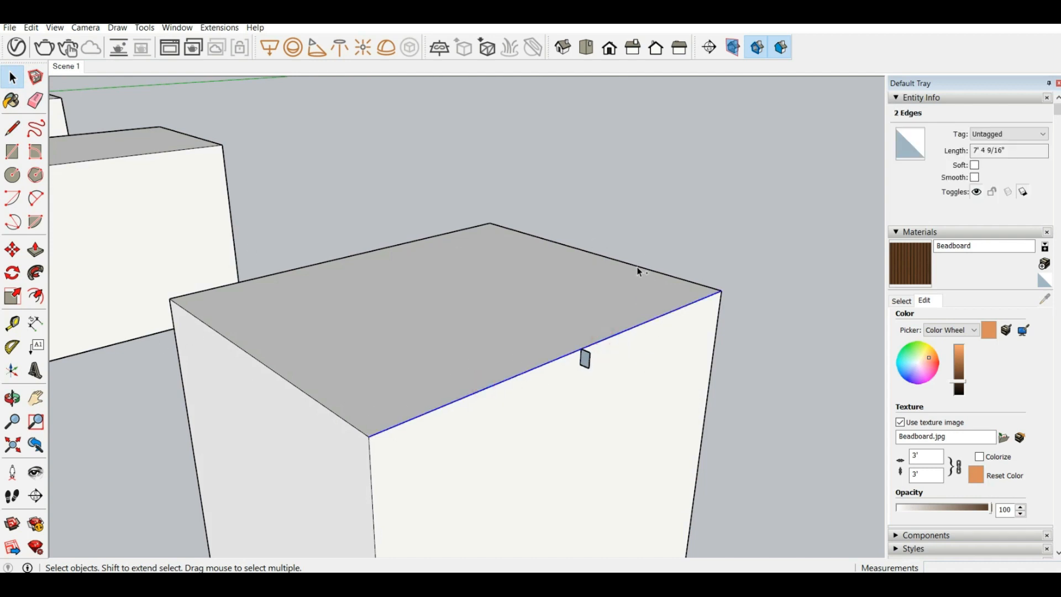
left_click(364, 254, "ctrl")
left_click(303, 392, "ctrl")
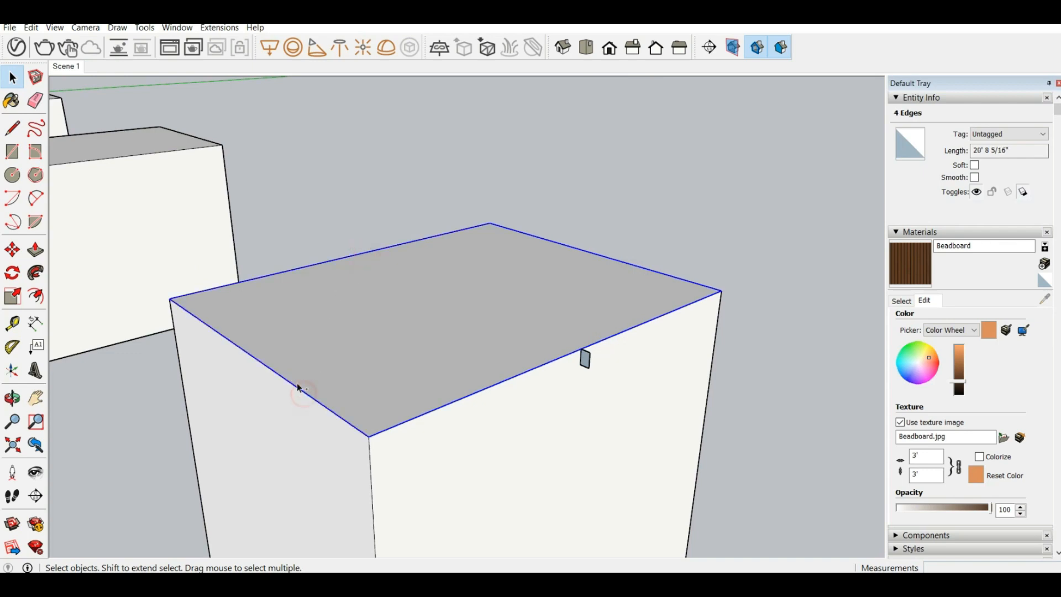
left_click(35, 273)
left_click(585, 358)
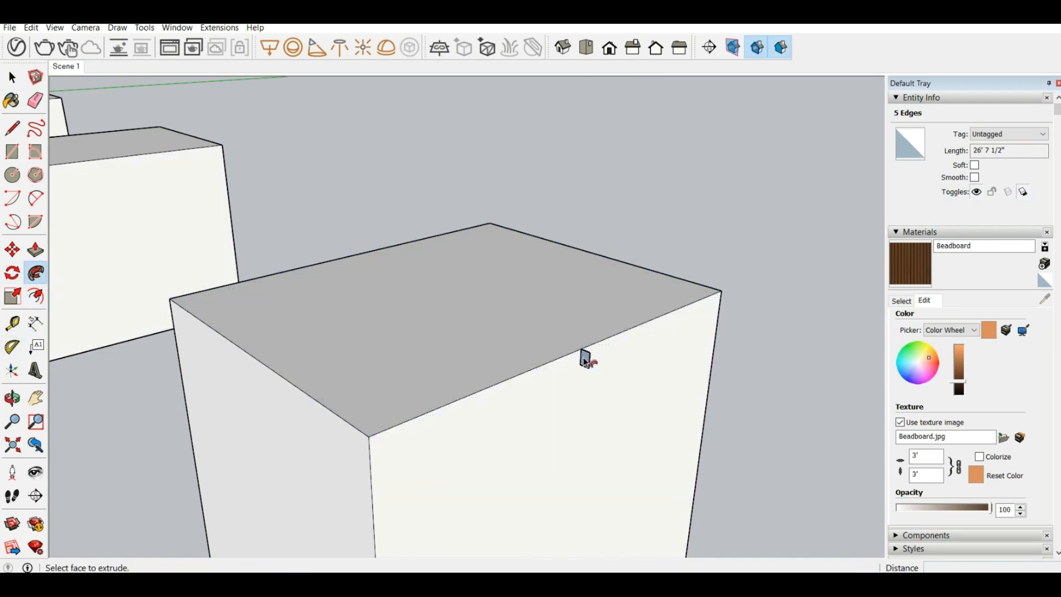
middle_click_drag(585, 358, 309, 286)
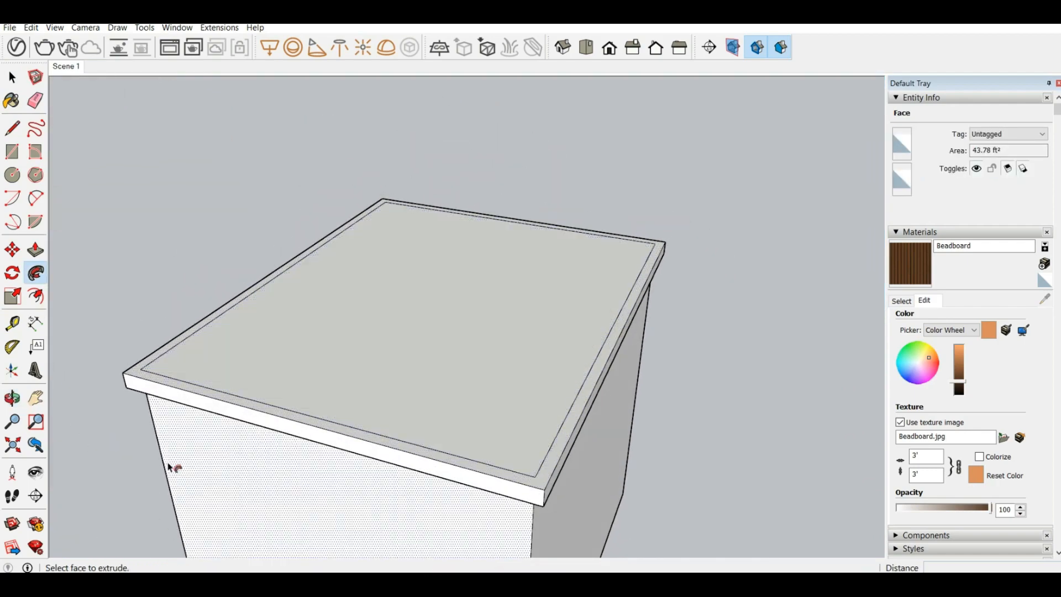
scroll(677, 323, "down", 2)
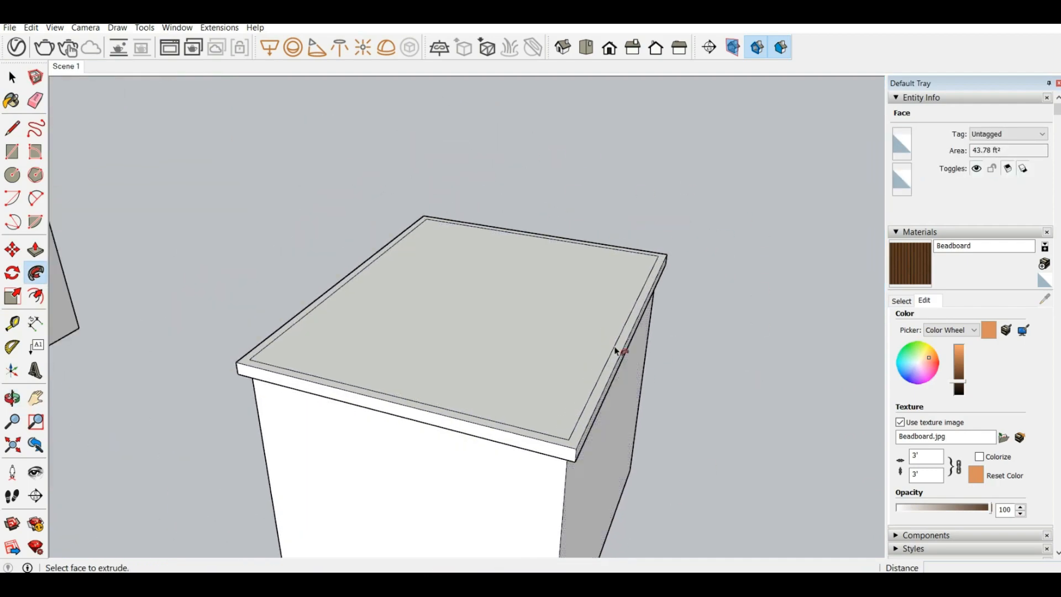
key("ctrl+z")
- Divide the box's top face into four parts with two lines joining the midpoints of opposite edges
key("l")
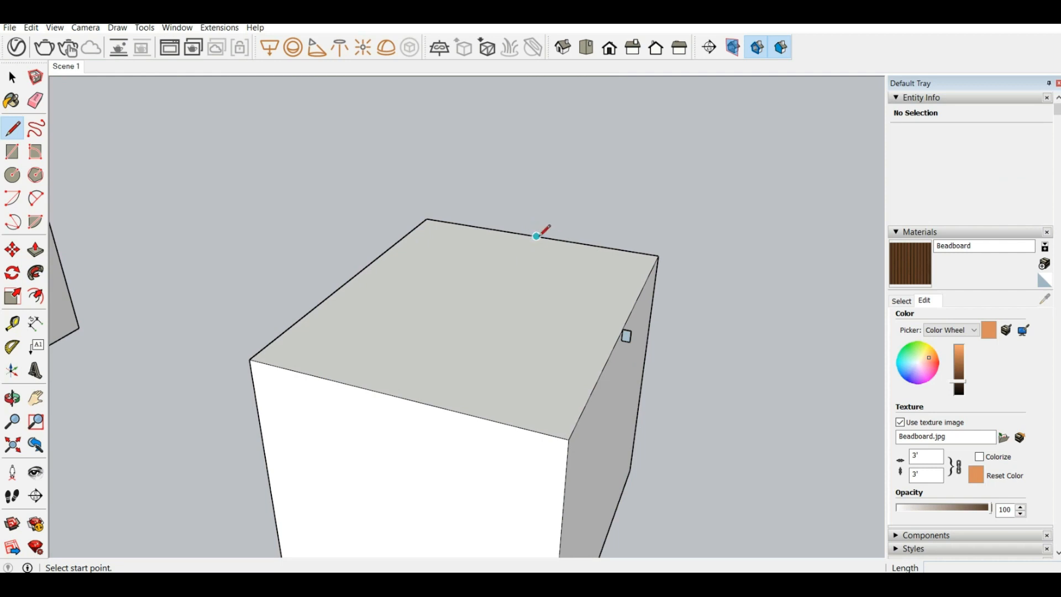
left_click(537, 236)
left_click(397, 396)
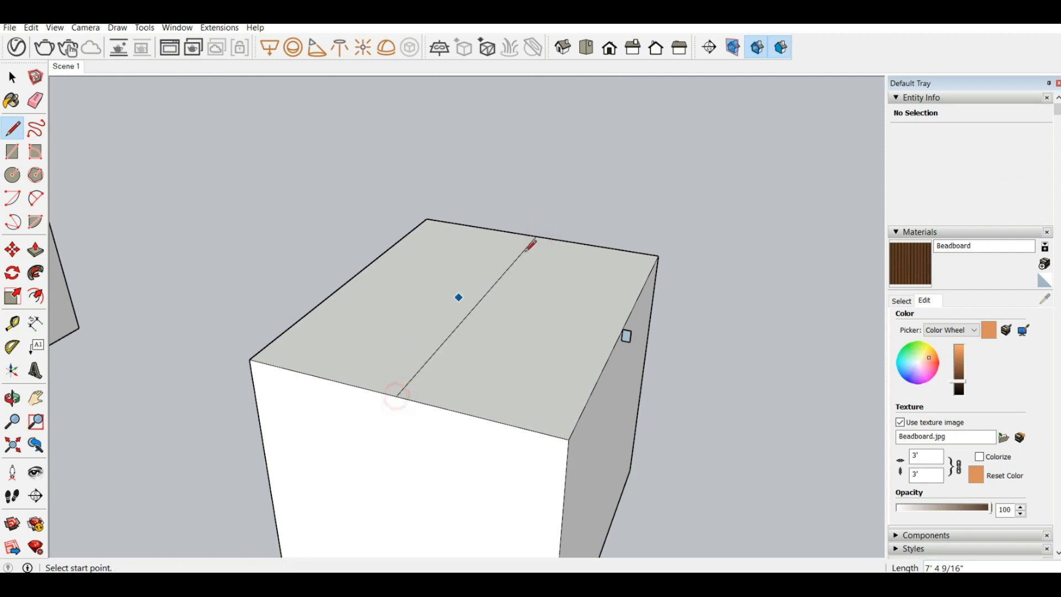
left_click(623, 331)
left_click(357, 276)
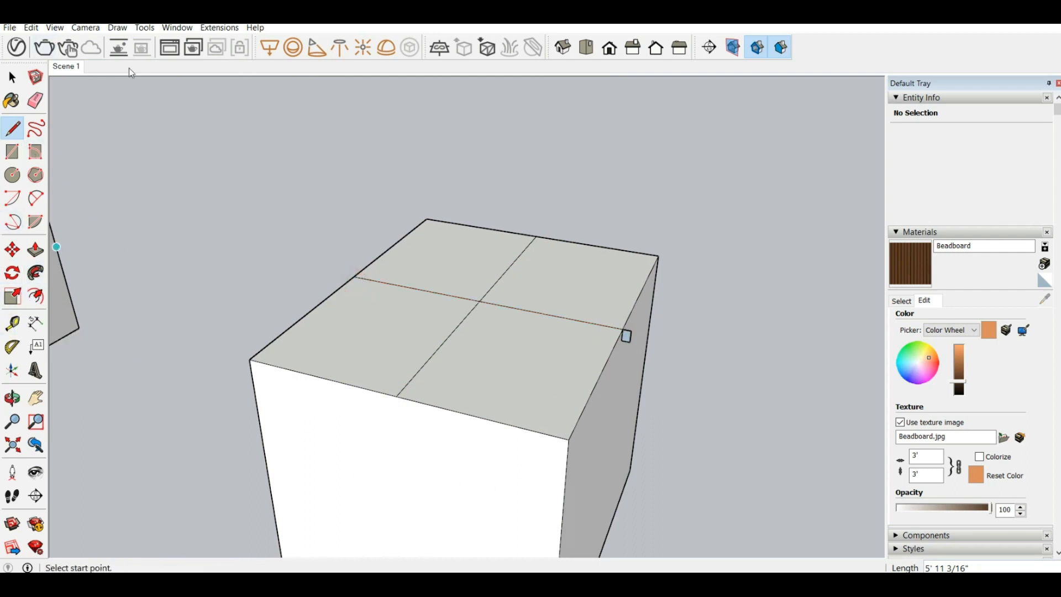
- Select the second-to-last box of the lower row and scale it uniformly by 1.50 from a top corner
left_click(12, 77)
middle_click_drag(553, 243, 665, 234)
scroll(666, 234, "down", 3)
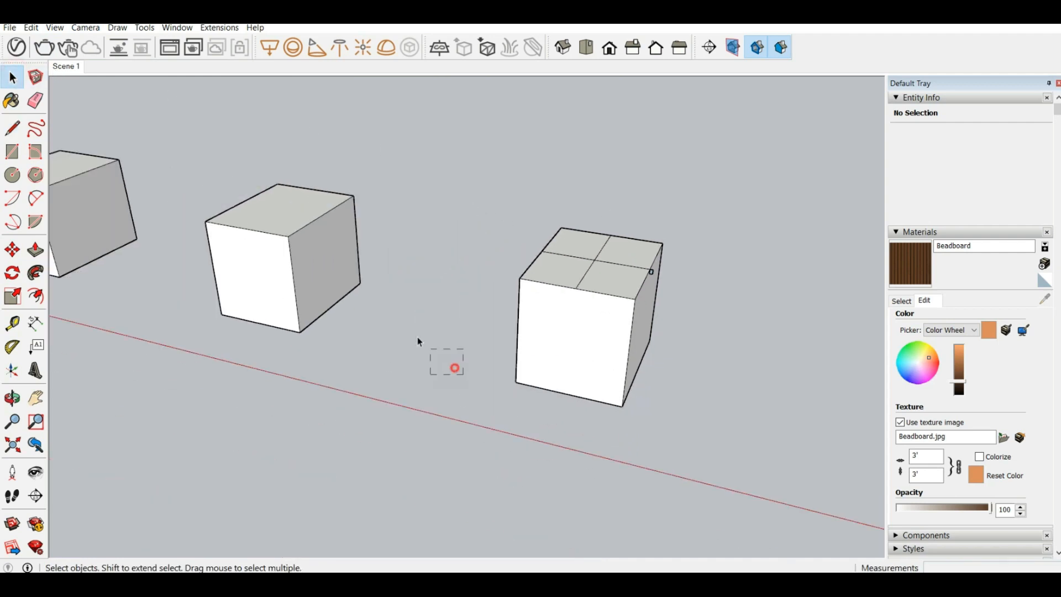
left_click_drag(185, 159, 188, 163)
middle_click_drag(197, 177, 223, 156)
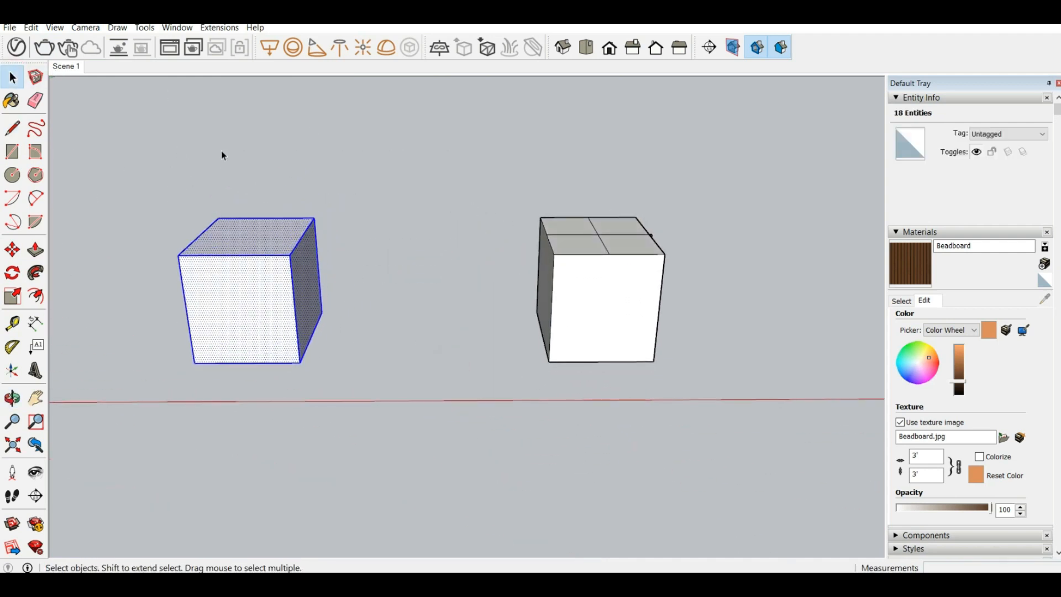
left_click(13, 297)
scroll(565, 237, "down", 5)
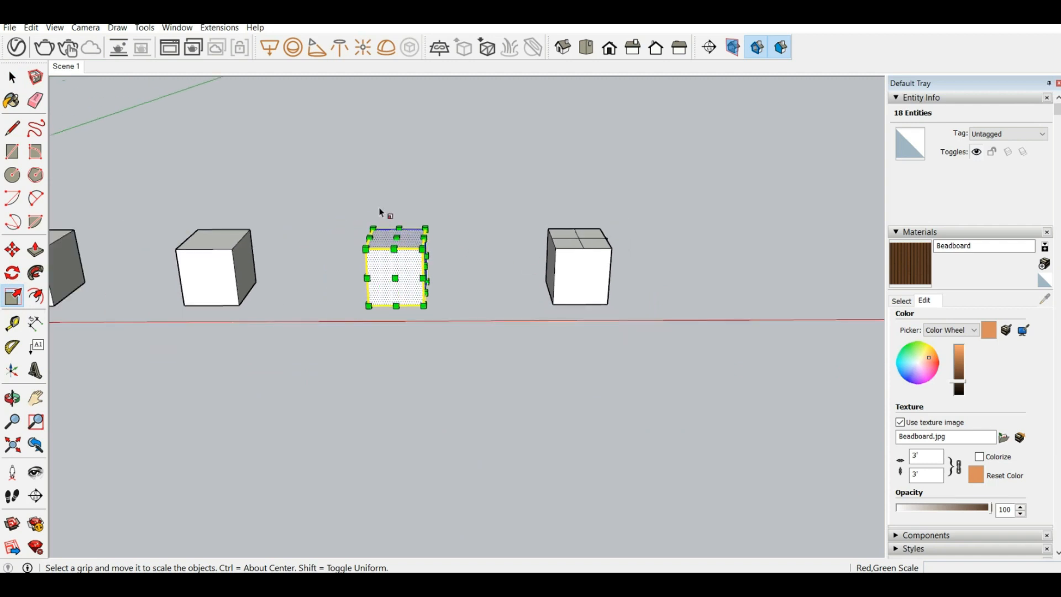
scroll(386, 263, "up", 6)
scroll(386, 263, "up", 2)
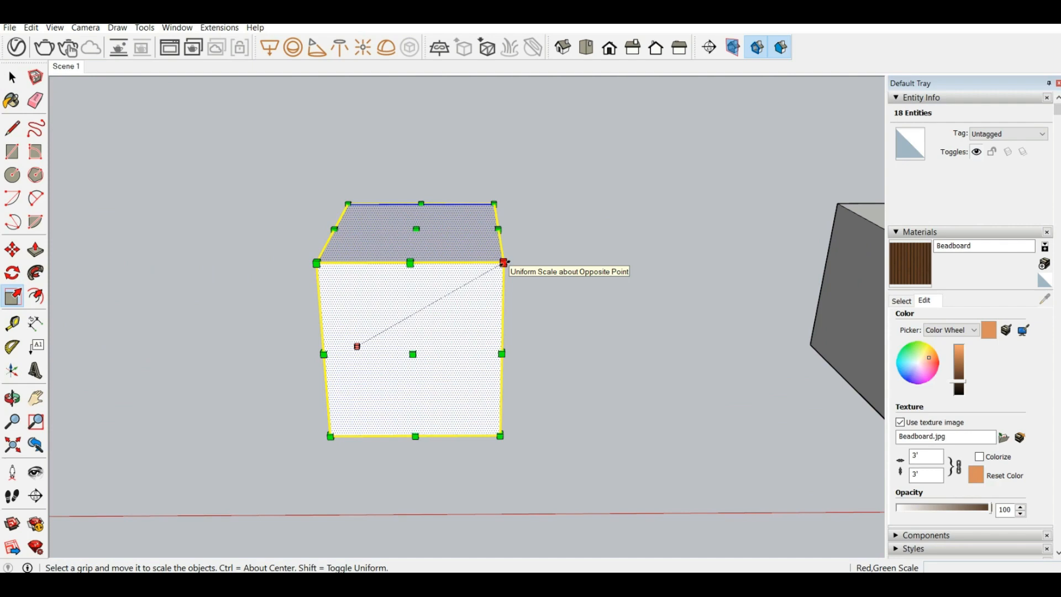
left_click_drag(504, 263, 456, 290)
left_click_drag(425, 348, 628, 189)
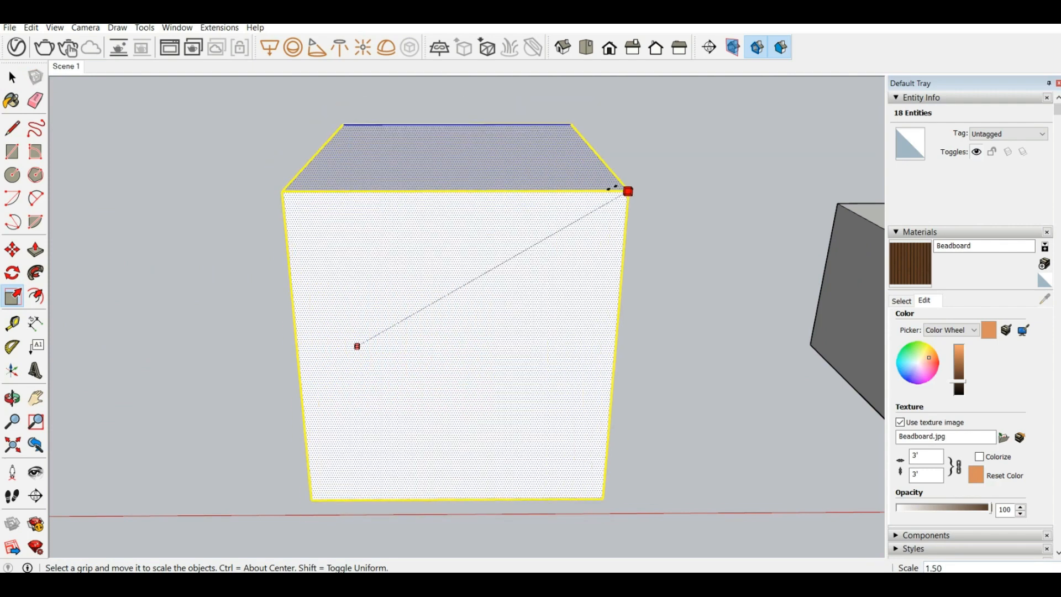
- Flatten the selected box by scaling its height down from the top, and scale it uniformly by 1.50
scroll(586, 232, "down", 5)
middle_click_drag(593, 237, 481, 206)
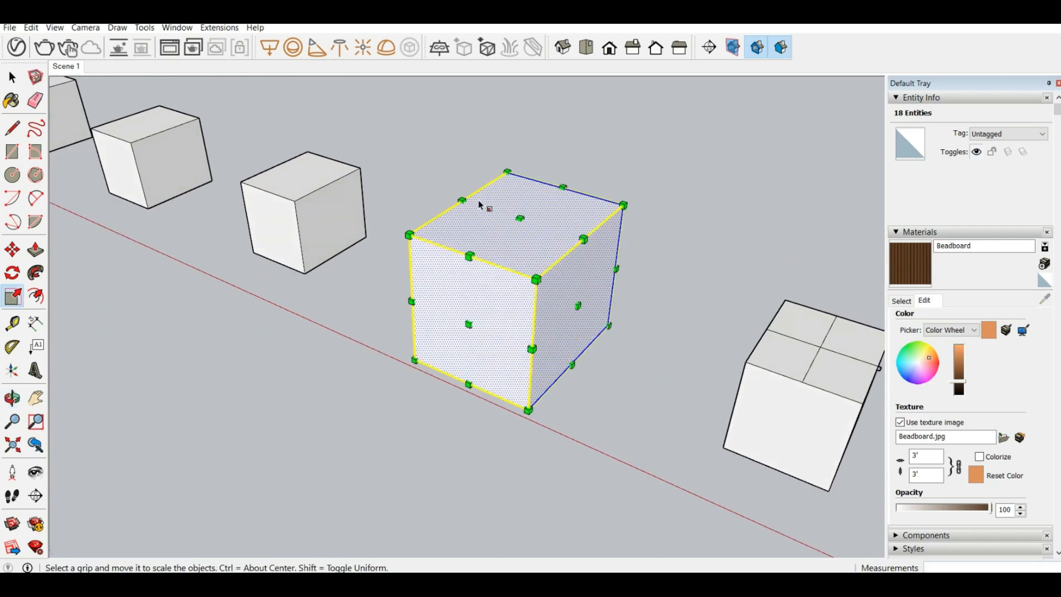
left_click_drag(522, 218, 496, 289)
middle_click_drag(496, 288, 606, 308)
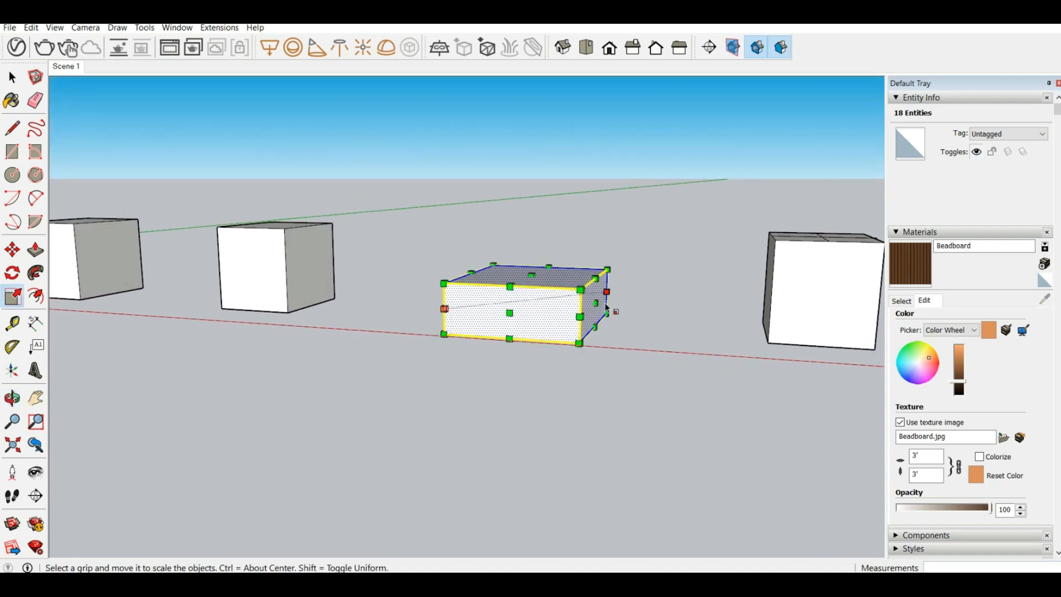
mouse_move(594, 303)
left_mouse_down()
mouse_move(539, 298)
mouse_move(606, 296)
left_mouse_up()
mouse_move(606, 296)
middle_mouse_down()
mouse_move(504, 292)
mouse_move(608, 292)
middle_mouse_up()
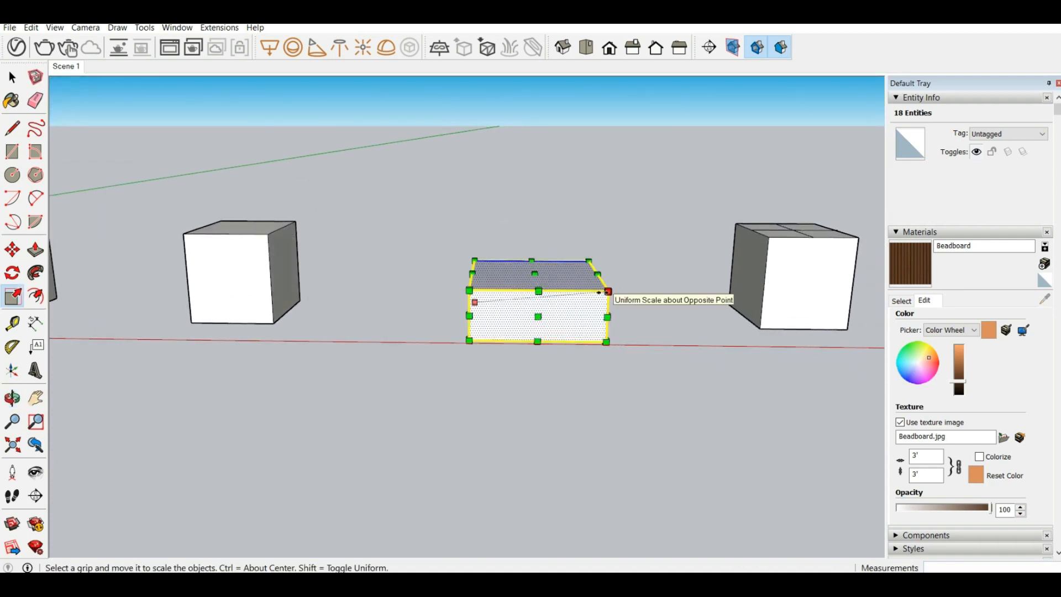
left_click_drag(608, 290, 713, 289)
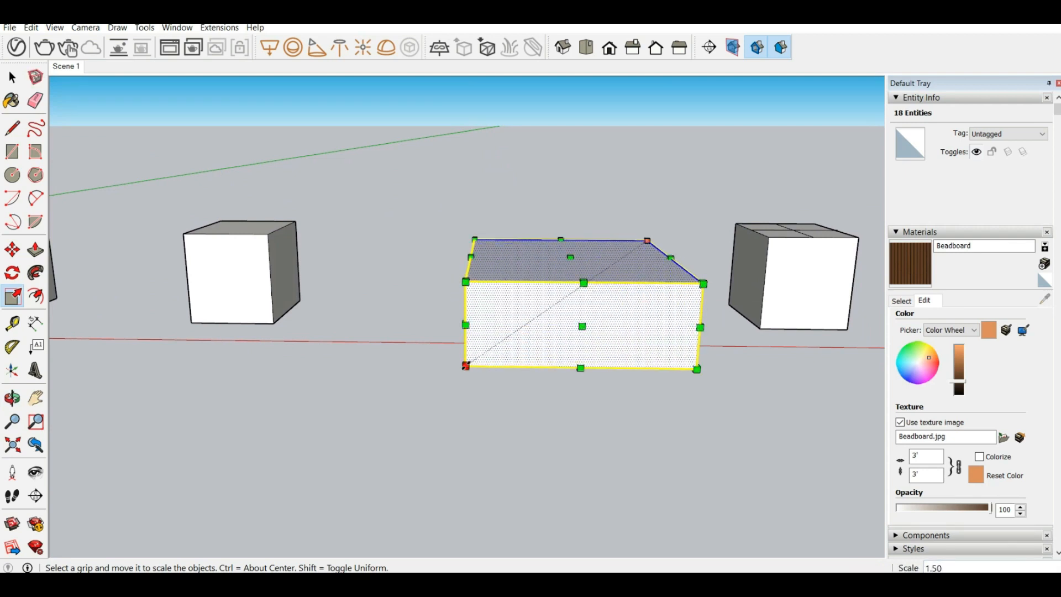
- Scale the selected box by 0.50 along the green axis and 0.50 along the red axis, and deselect it
middle_click_drag(777, 246, 584, 297)
left_click_drag(487, 343, 550, 300)
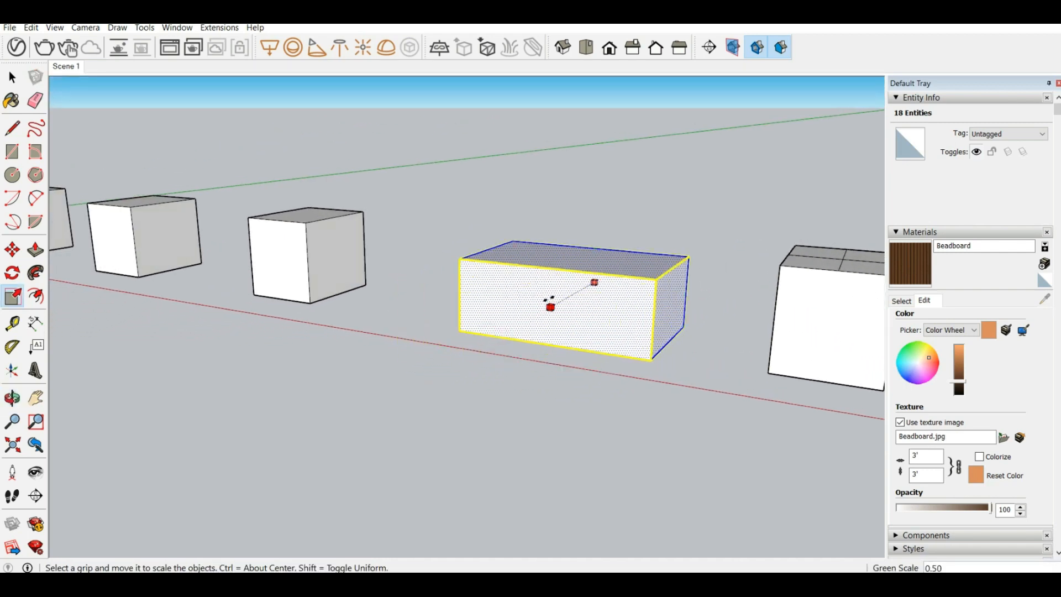
left_click_drag(670, 306, 571, 284)
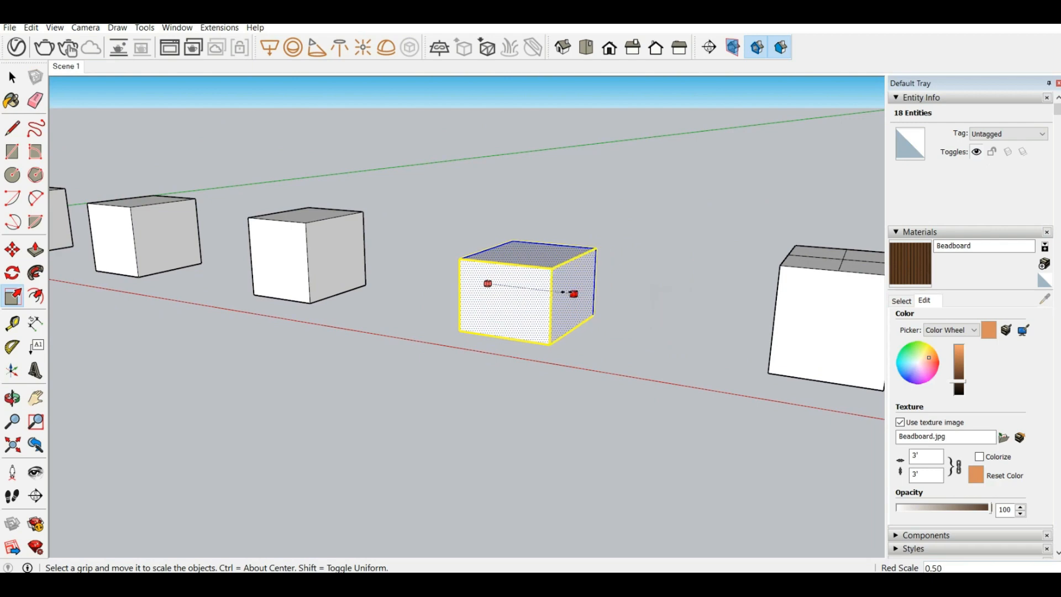
middle_click_drag(571, 284, 662, 316)
scroll(560, 263, "up", 2)
middle_click_drag(731, 261, 175, 301)
scroll(367, 304, "down", 4)
scroll(368, 306, "down", 3)
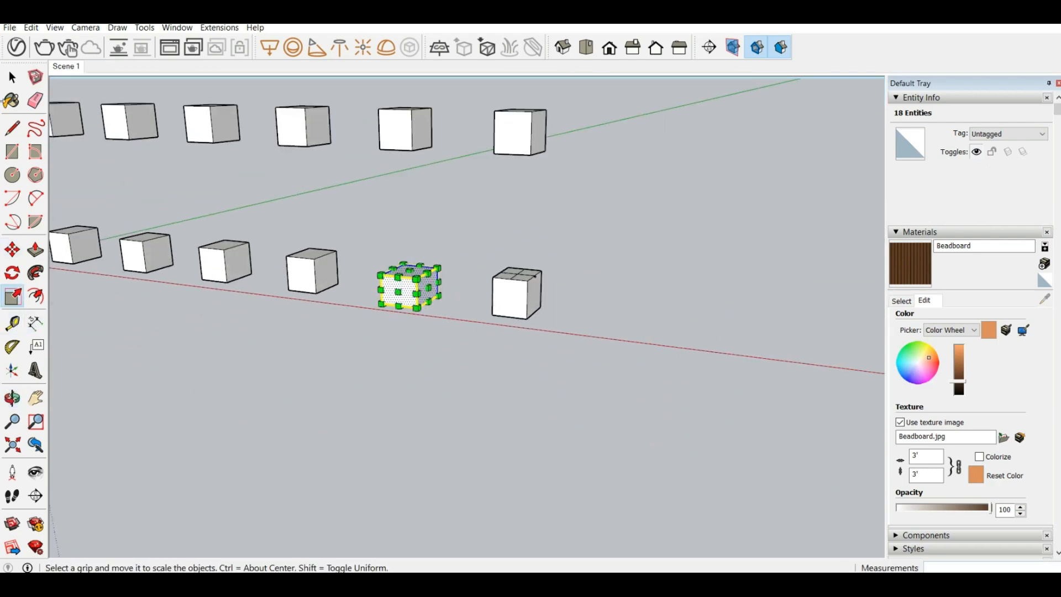
left_click(12, 77)
left_click(337, 339)
- Offset the top face edges of the third-to-last lower-row box outward by 2'
middle_click_drag(303, 332, 310, 272)
scroll(312, 279, "up", 3)
key("f")
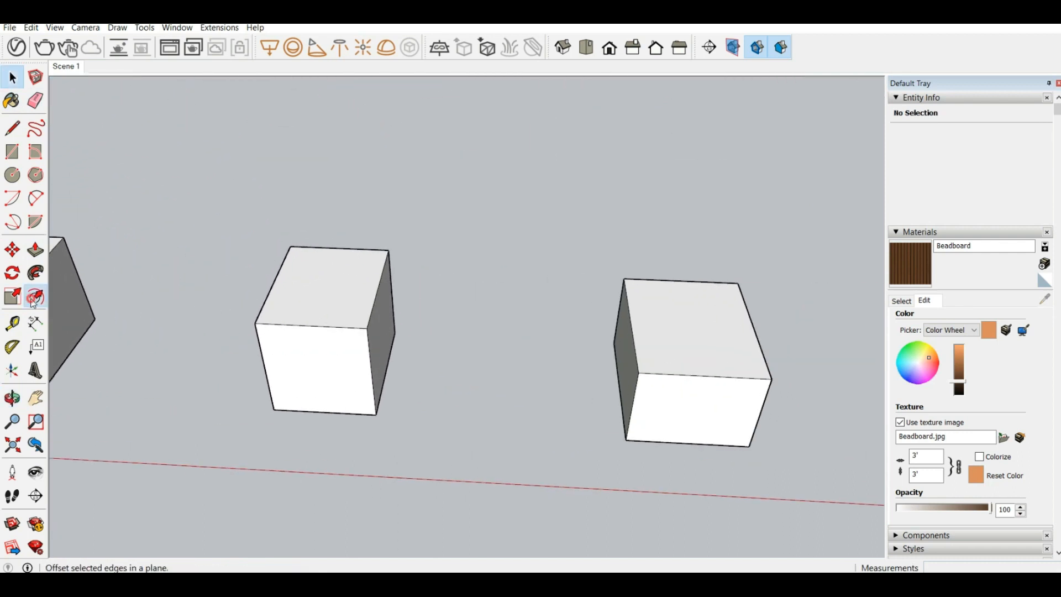
left_click(307, 302)
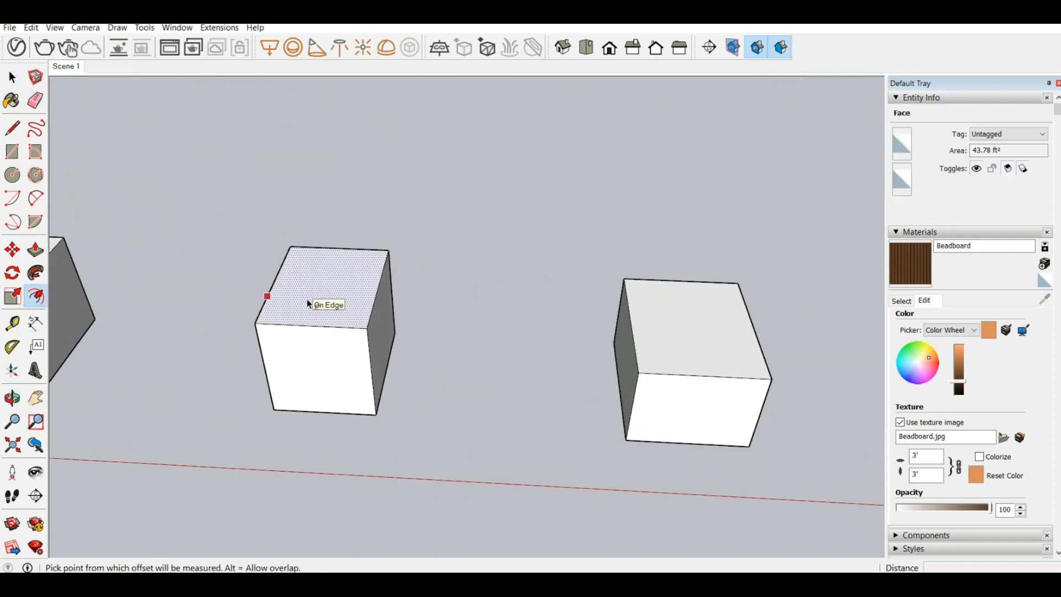
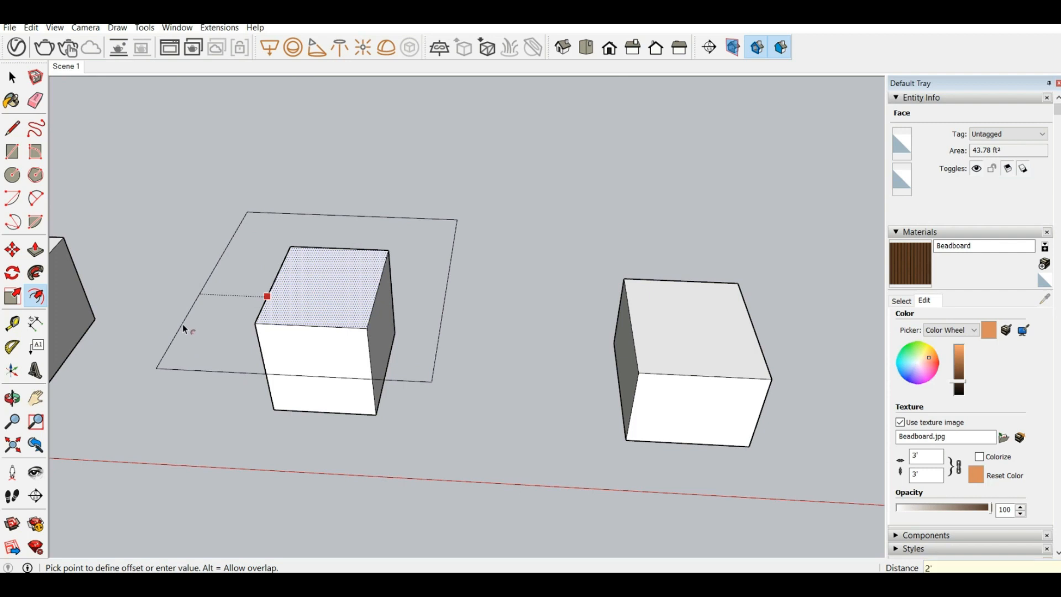
key("Return")
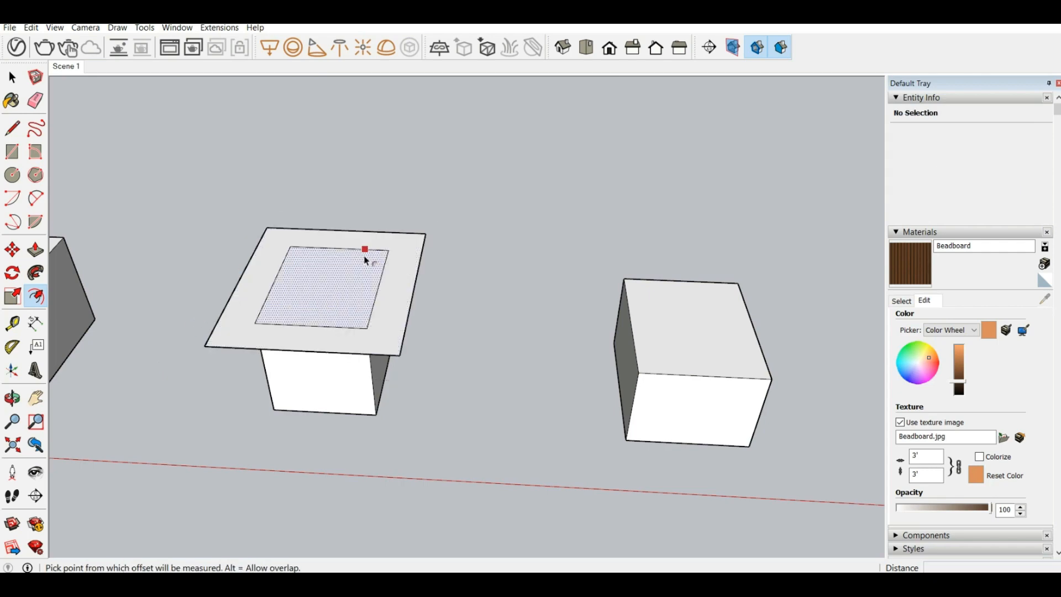
- Push/Pull the outer ring around the box's top up about 11 5/16", and raise the inner face by the same distance
middle_click_drag(331, 259, 442, 110)
left_click(36, 250)
left_click(339, 403)
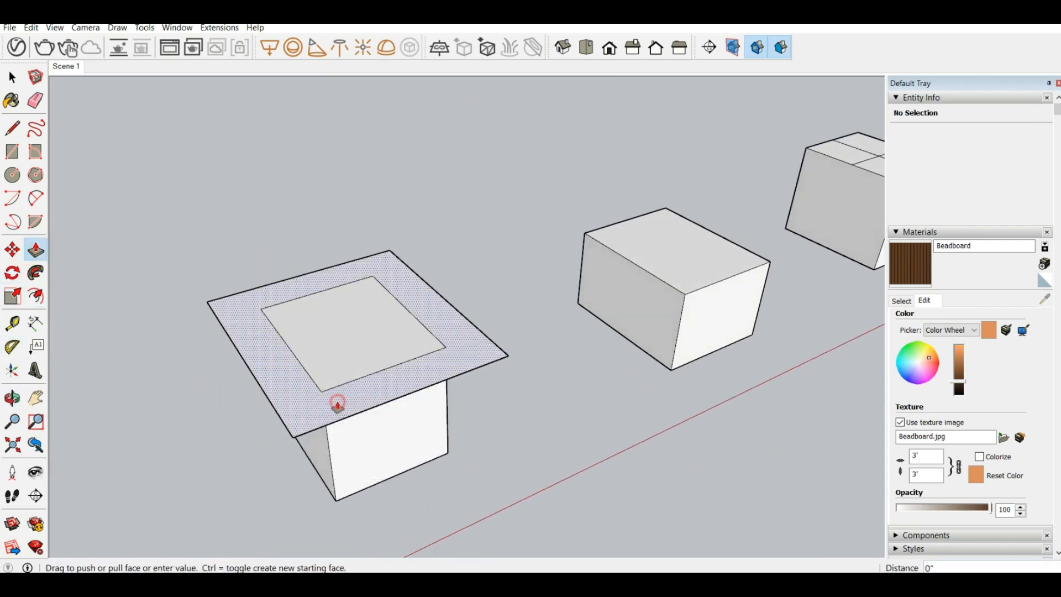
left_click(336, 383)
left_click(330, 331)
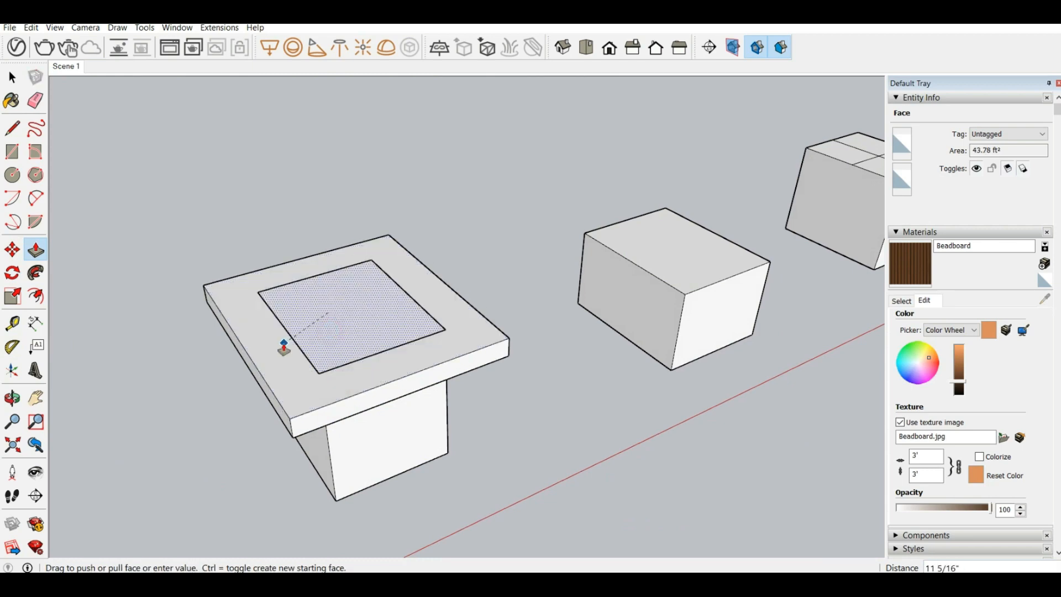
left_click(285, 345)
middle_click_drag(284, 345, 320, 405)
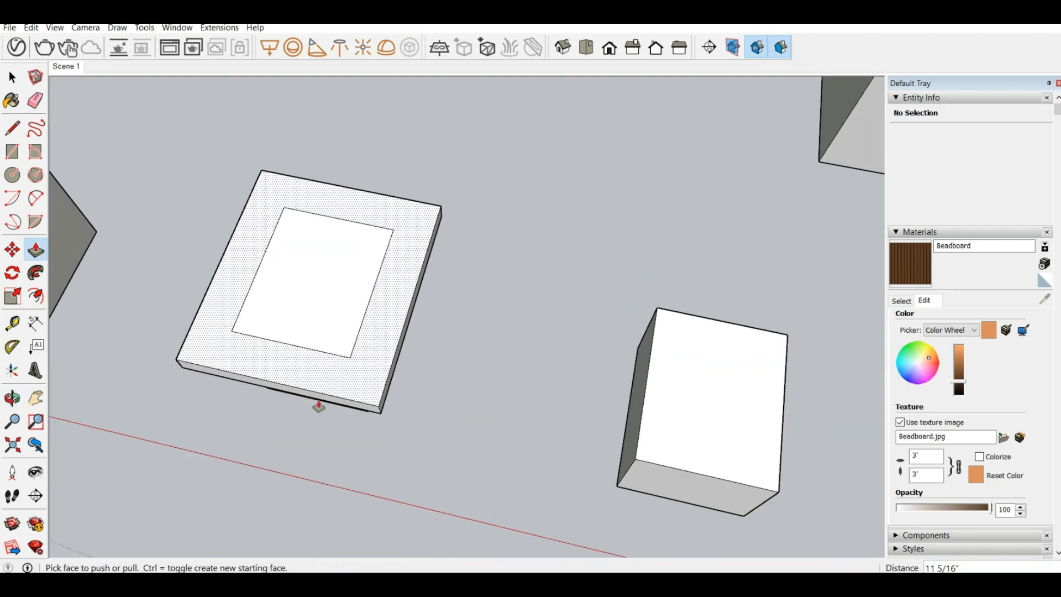
- Offset the top face edges of the fourth-to-last lower-row box inward by 1'
scroll(266, 381, "down", 3)
middle_click_drag(266, 381, 301, 387)
scroll(108, 374, "down", 3)
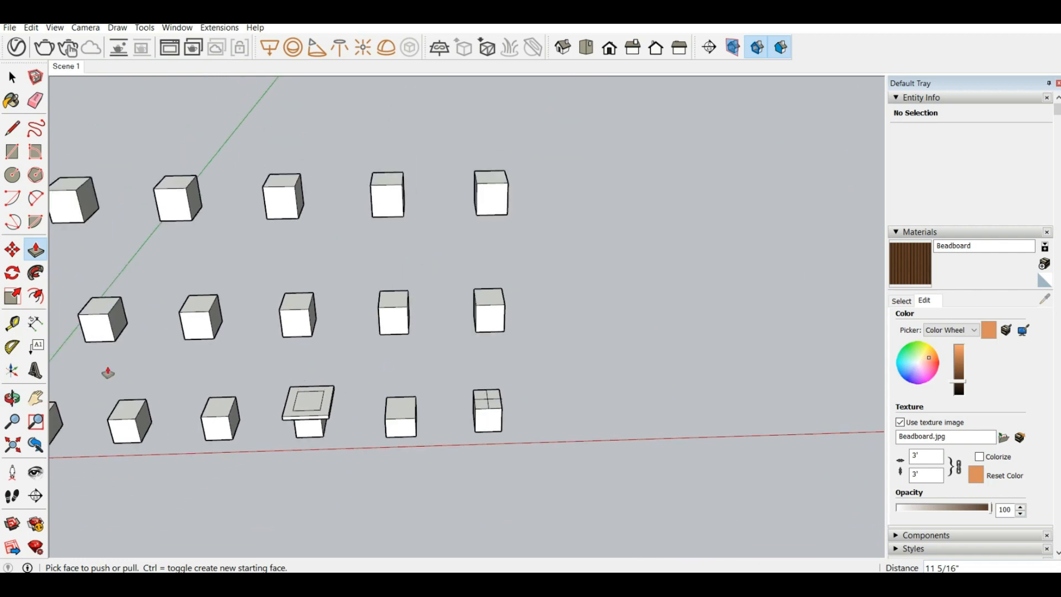
left_click(35, 296)
scroll(221, 406, "up", 5)
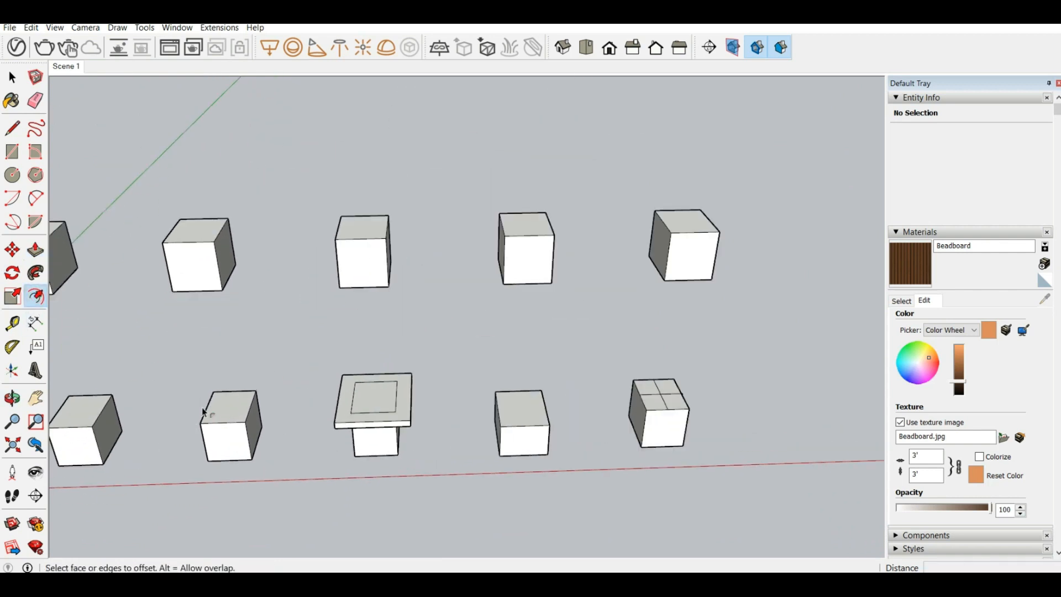
left_click(231, 401)
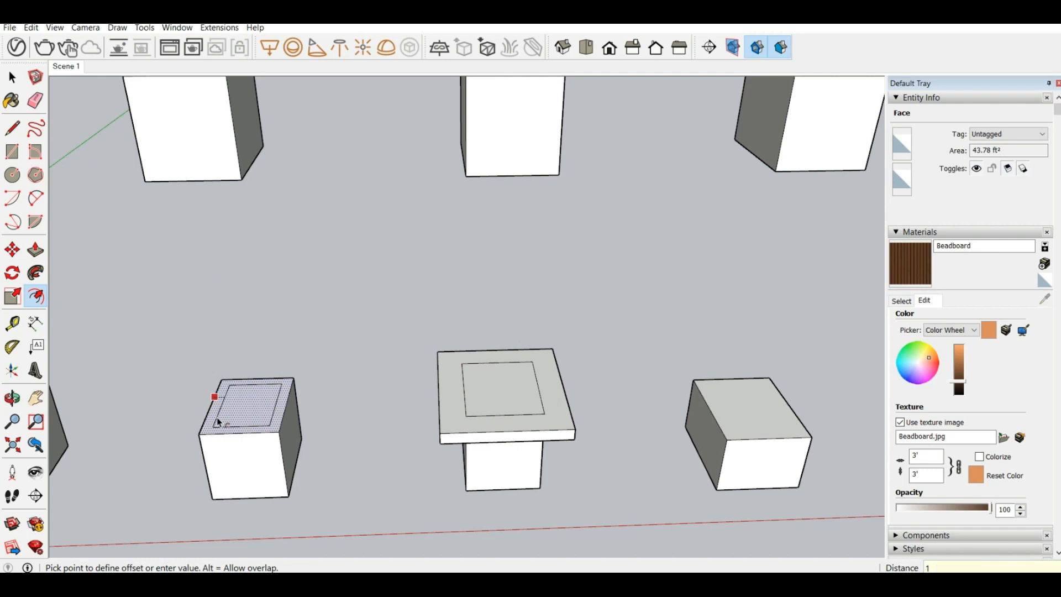
left_click(218, 422)
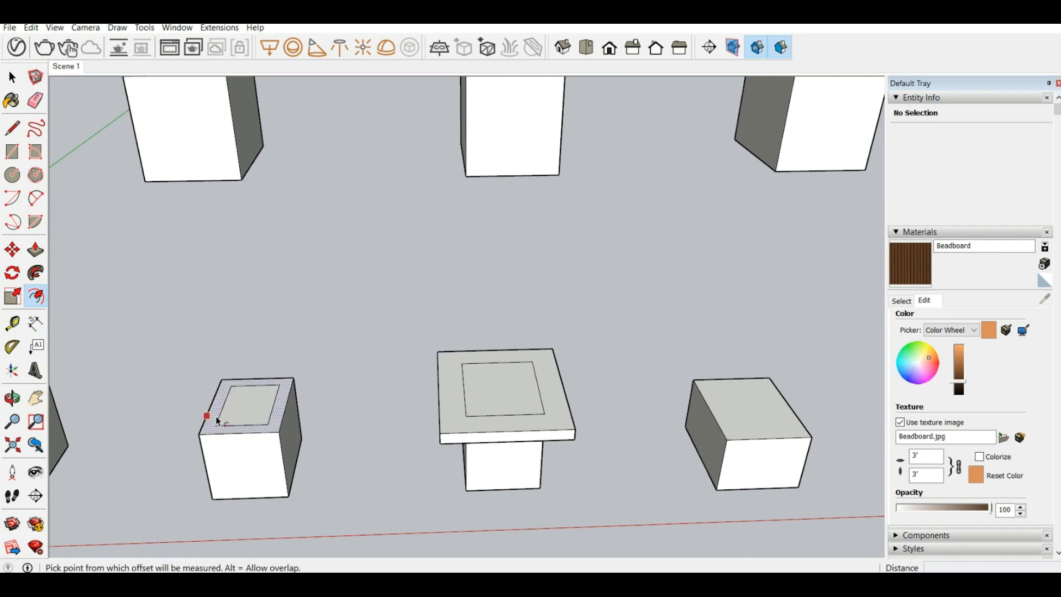
middle_click_drag(216, 422, 223, 395)
scroll(224, 395, "up", 5)
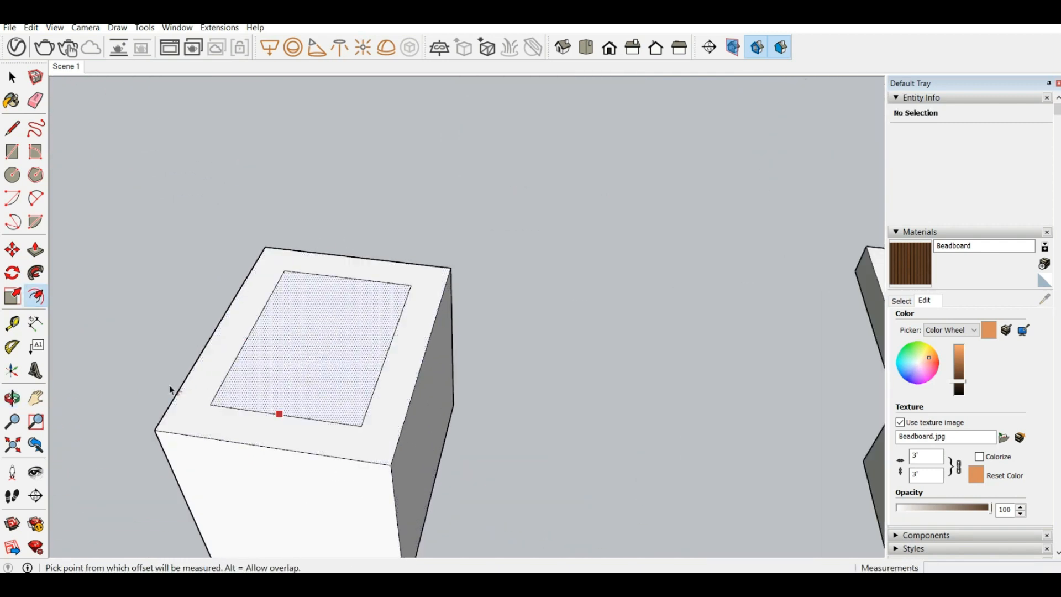
scroll(391, 260, "down", 4)
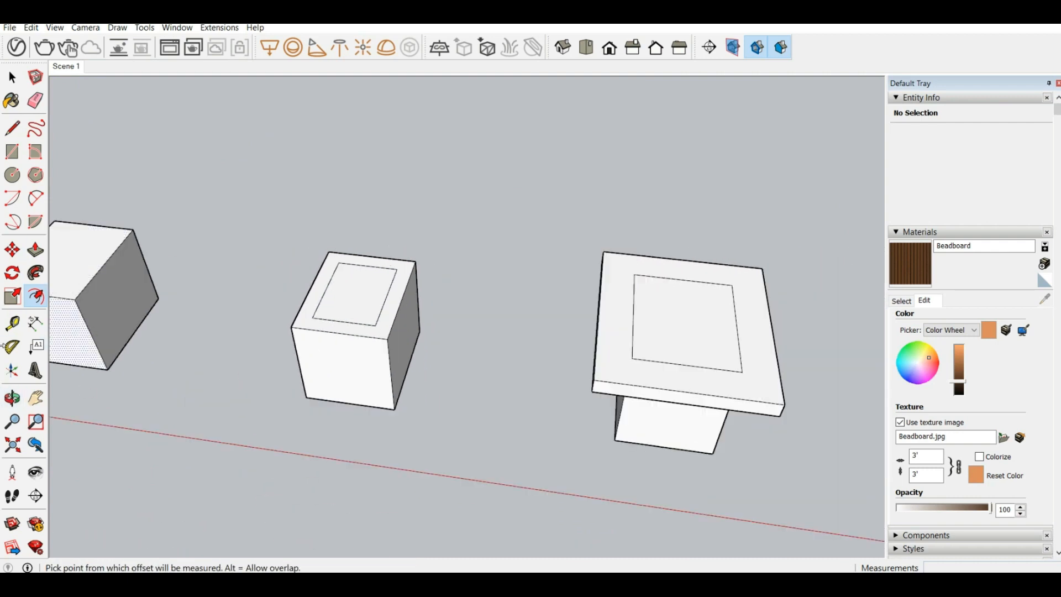
- Measure along the front top edge of the box with the inward offset, and try a linear dimension on that edge
left_click(11, 321)
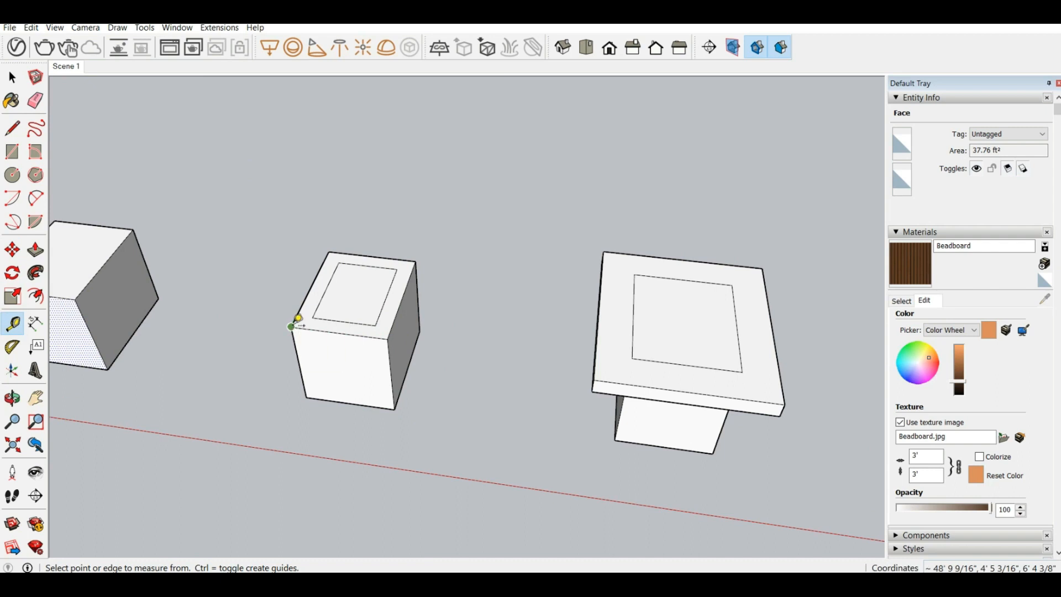
left_click(292, 326)
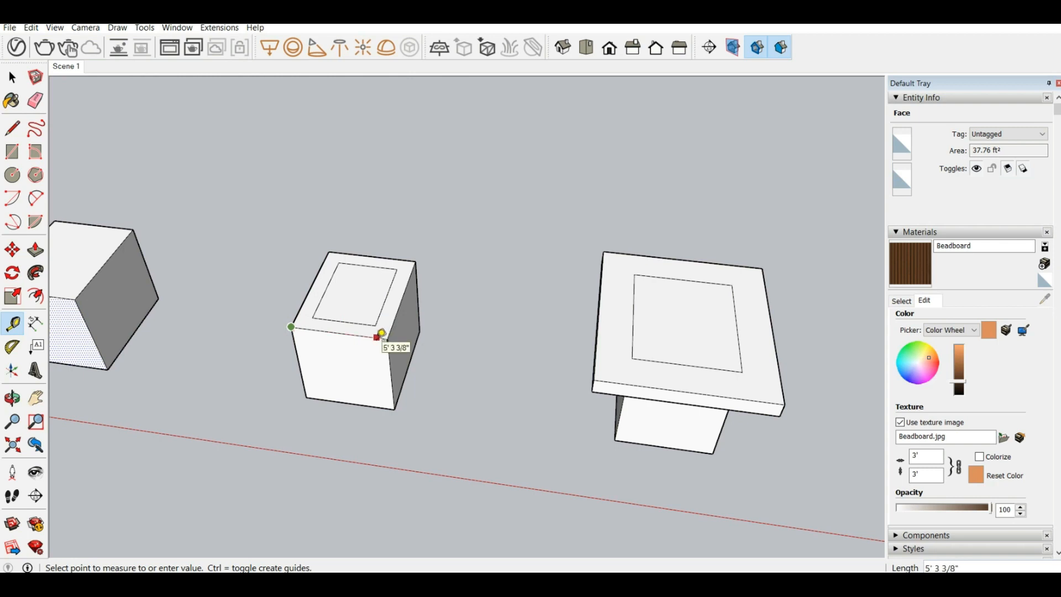
left_click(35, 323)
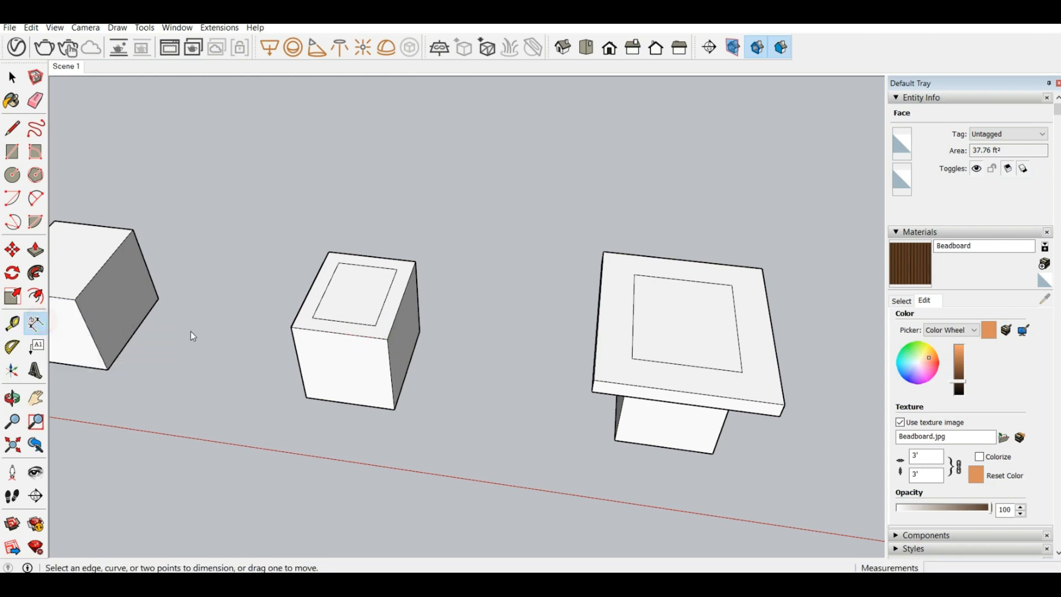
left_click(326, 337)
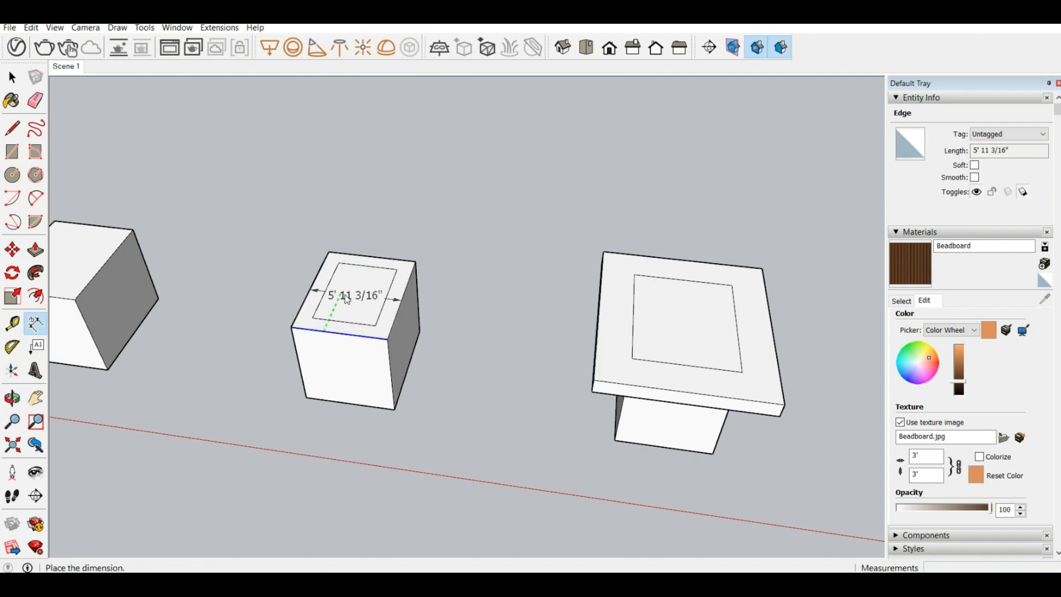
key("Escape")
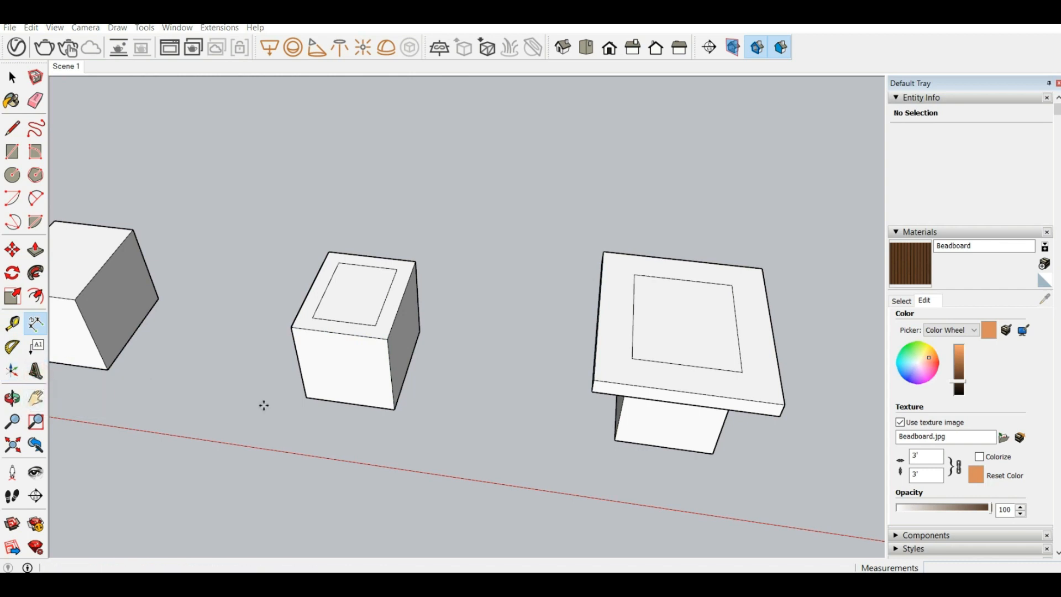
- Place filled, extruded 3D text "HVQQHB" in Ink Free, 10" high and 1" deep, on the same box's front face
type("HVQQHB")
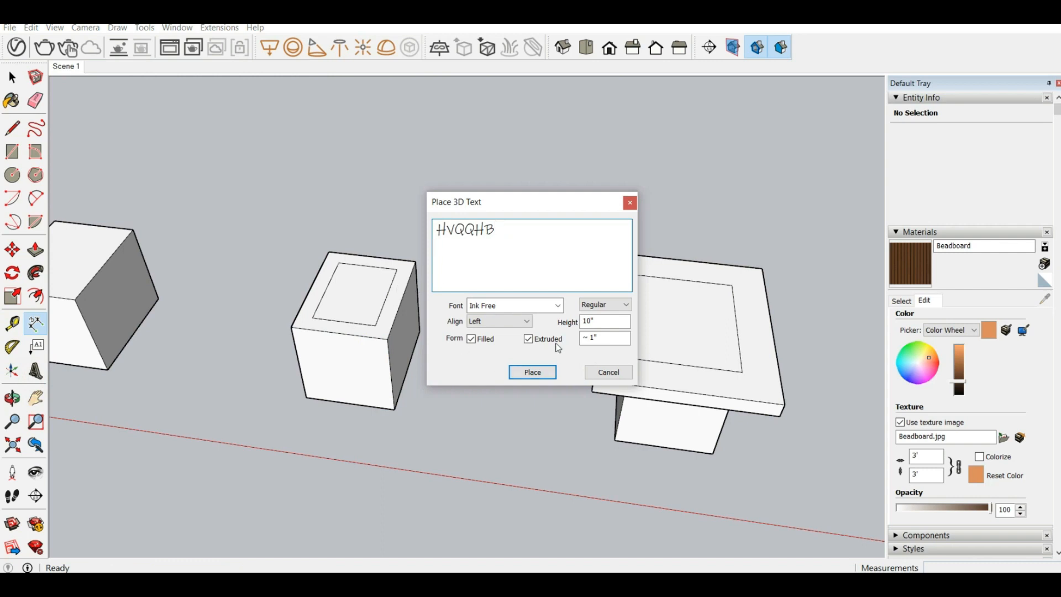
left_click(532, 373)
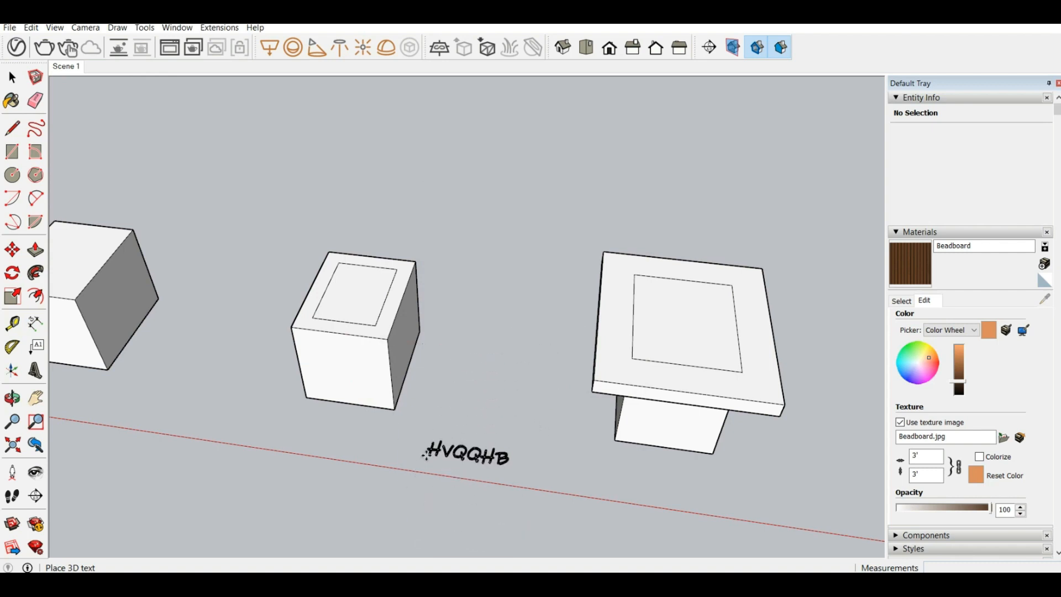
left_click(307, 364)
- Scale the depth of the 3D text by 1.86 along its blue axis, outward from the box face
scroll(332, 365, "up", 5)
middle_click_drag(332, 362, 339, 304)
scroll(355, 313, "up", 5)
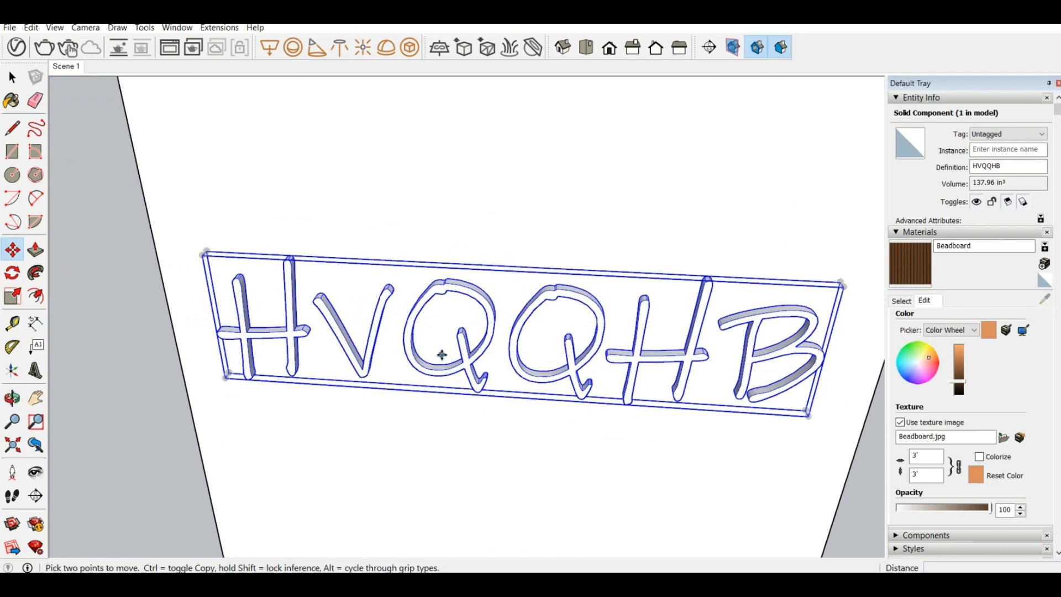
left_click(12, 296)
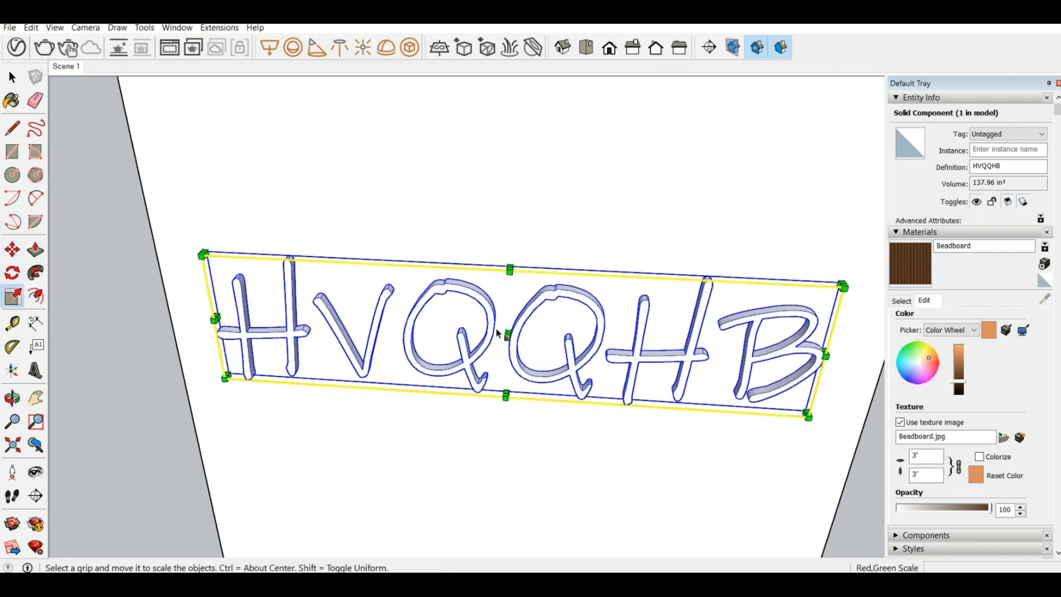
middle_click_drag(497, 334, 491, 366)
left_click_drag(507, 336, 496, 426)
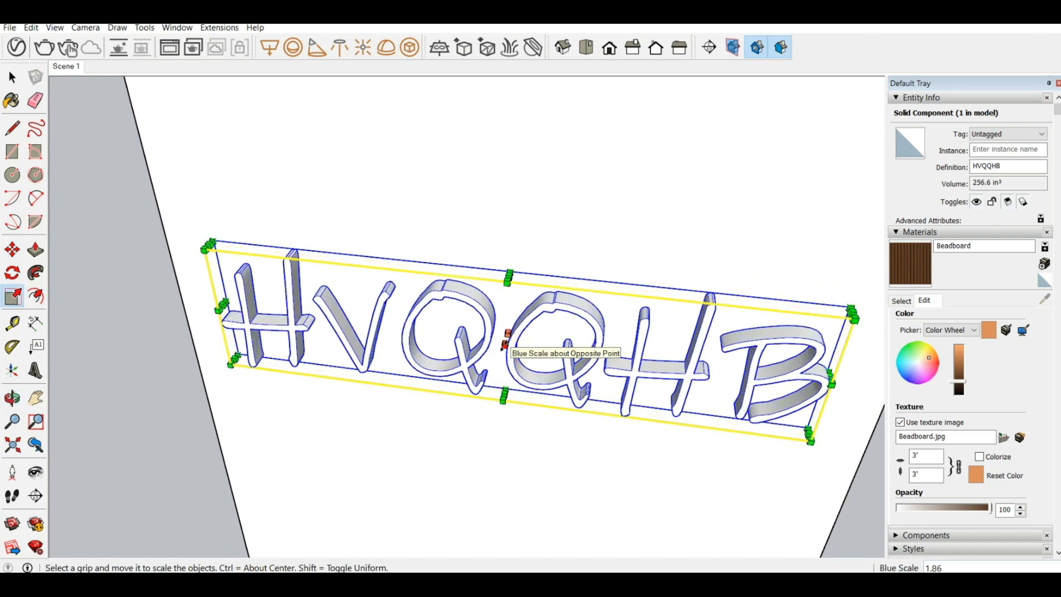
- Scale the 3D text's depth by 5.50 along its blue axis outward from the box, and stretch its height upward on the face
left_click_drag(507, 340, 479, 398)
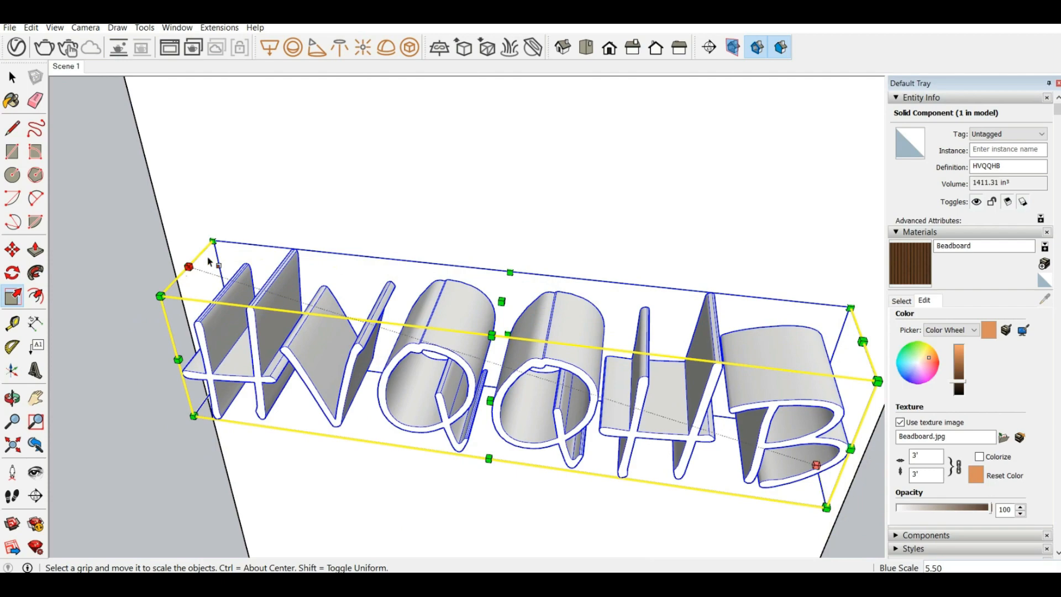
left_click_drag(501, 303, 484, 145)
middle_click_drag(485, 145, 516, 243)
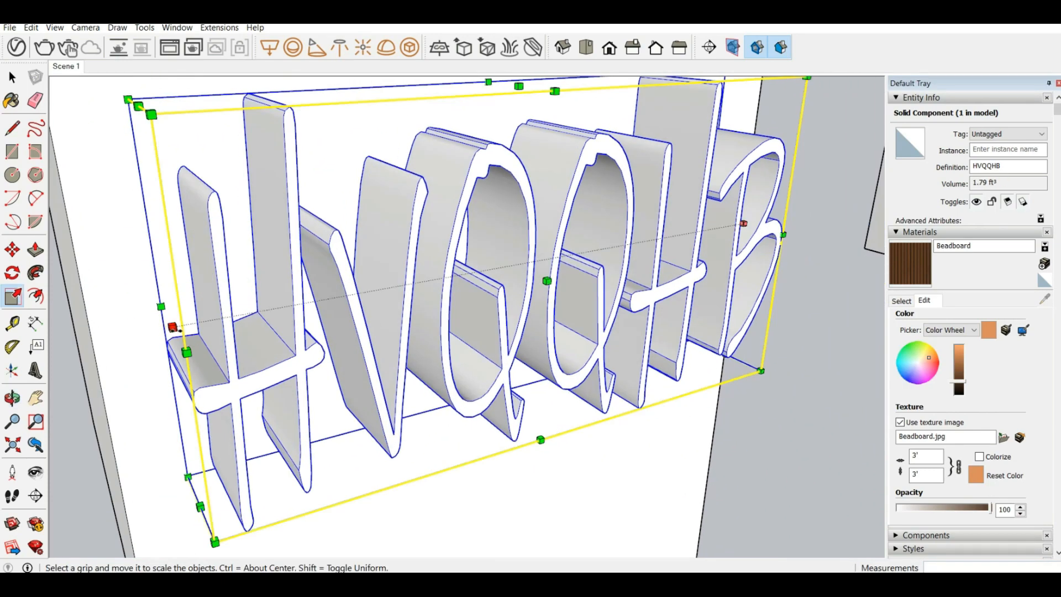
- Stretch the 3D text's width toward the left edge of the box's front face, and readjust its size with the Scale tool
left_click_drag(173, 327, 94, 343)
middle_click_drag(411, 357, 148, 297)
scroll(155, 296, "down", 3)
left_click_drag(486, 313, 528, 243)
middle_click_drag(528, 243, 448, 315)
scroll(442, 310, "down", 3)
scroll(514, 301, "up", 4)
left_click_drag(437, 358, 403, 323)
scroll(304, 301, "up", 3)
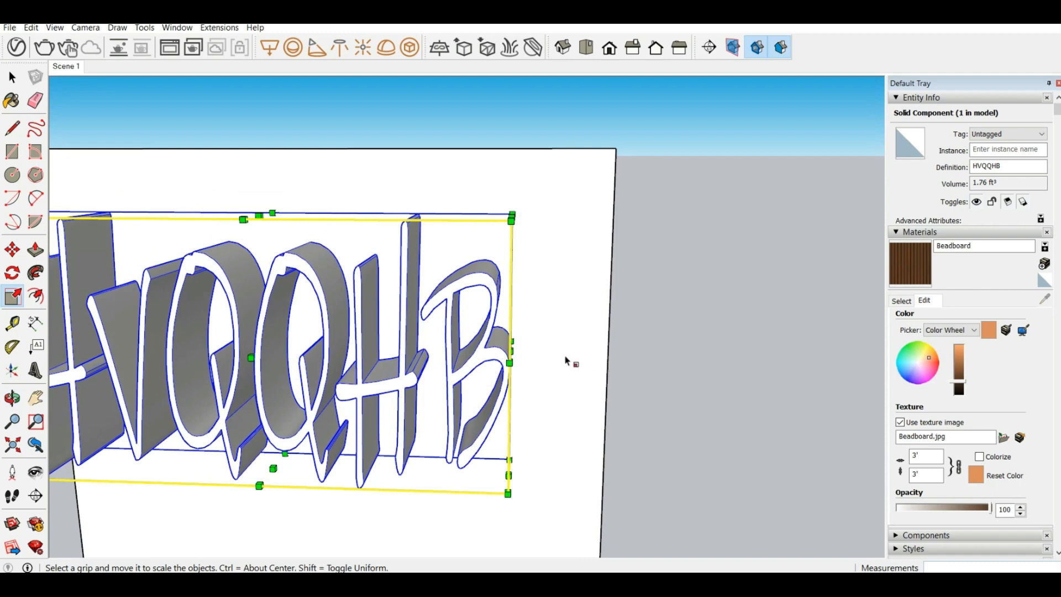
- Scale the 3D text's width by about 1.20 along its red axis, extending it to the right edge of the box's front face
middle_click_drag(567, 360, 507, 379)
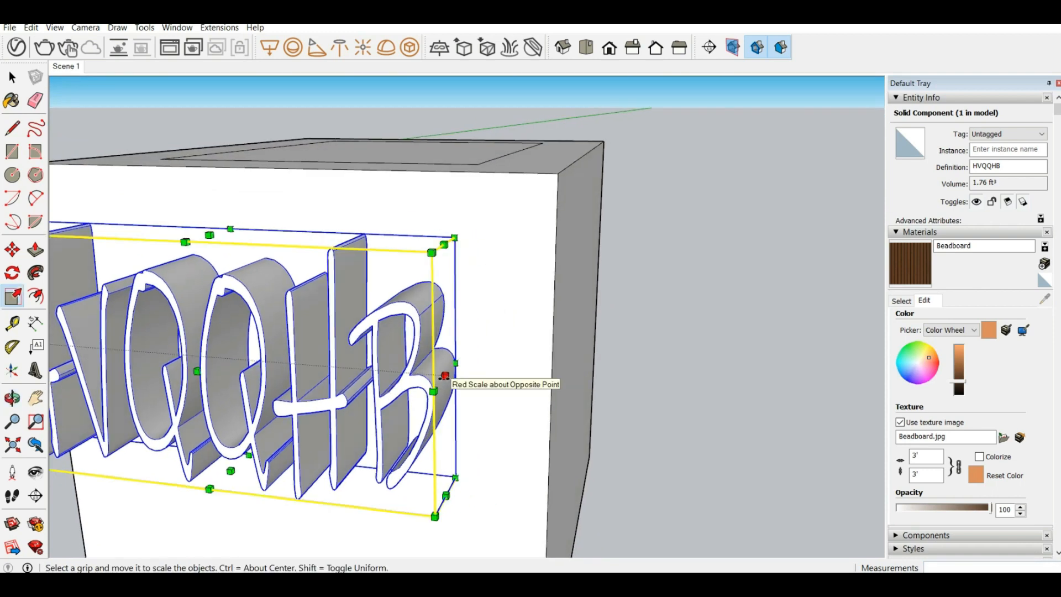
left_click_drag(445, 376, 559, 226)
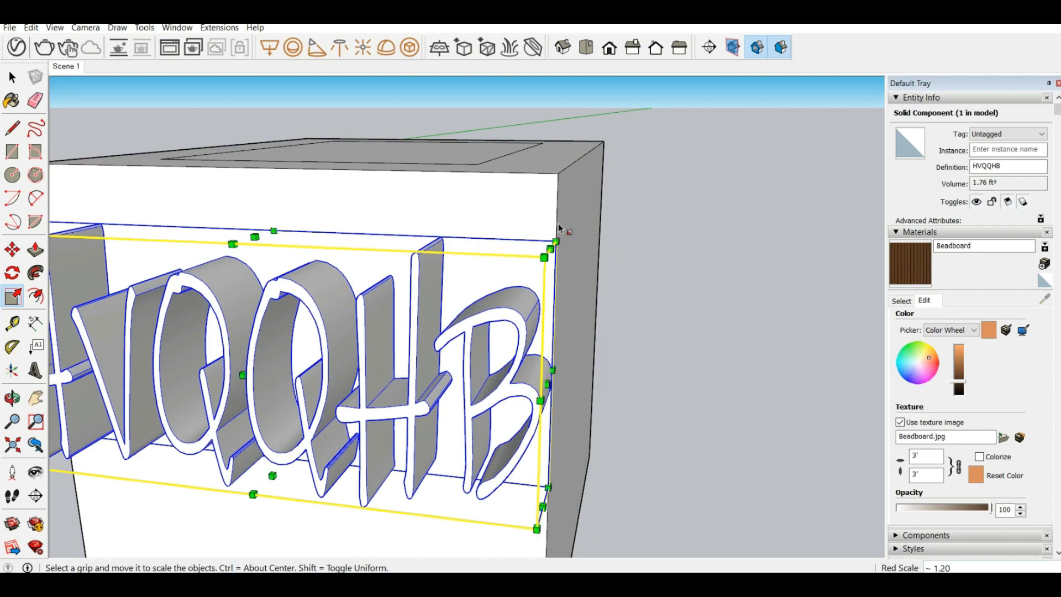
scroll(533, 345, "up", 10)
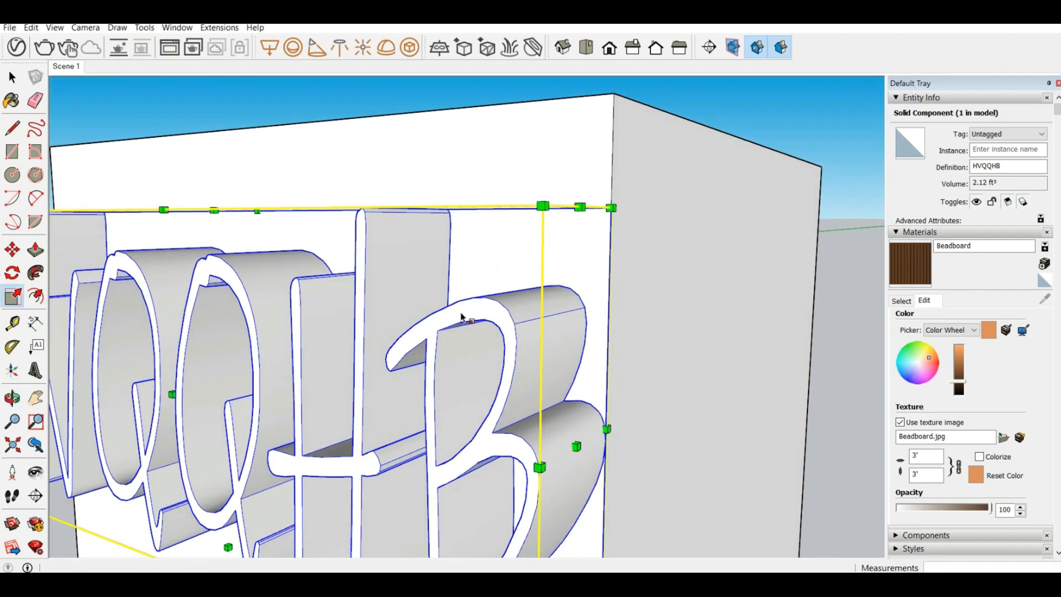
scroll(528, 488, "down", 10)
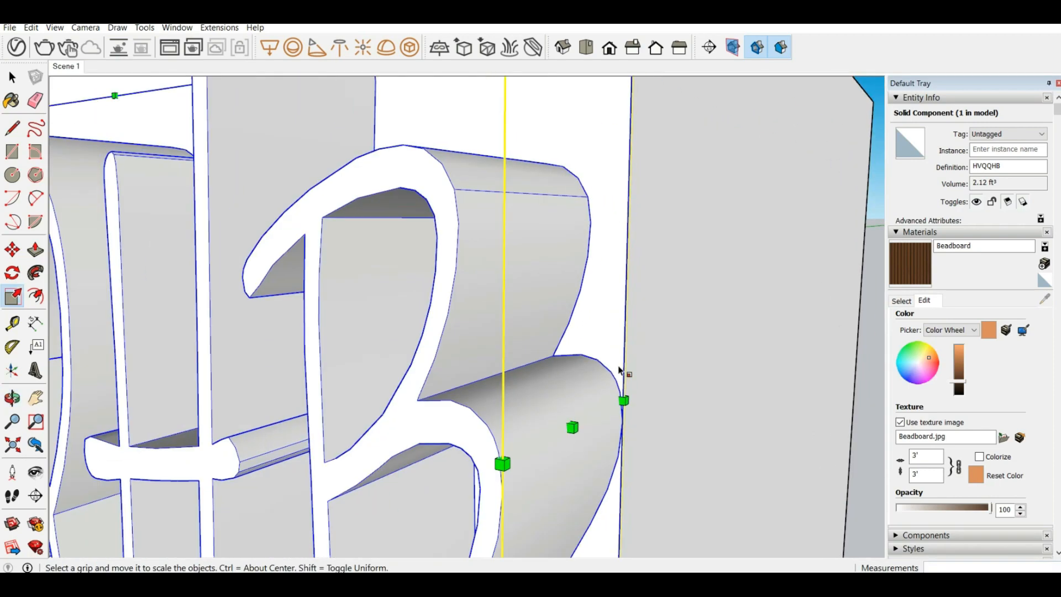
middle_click_drag(460, 255, 4, 265)
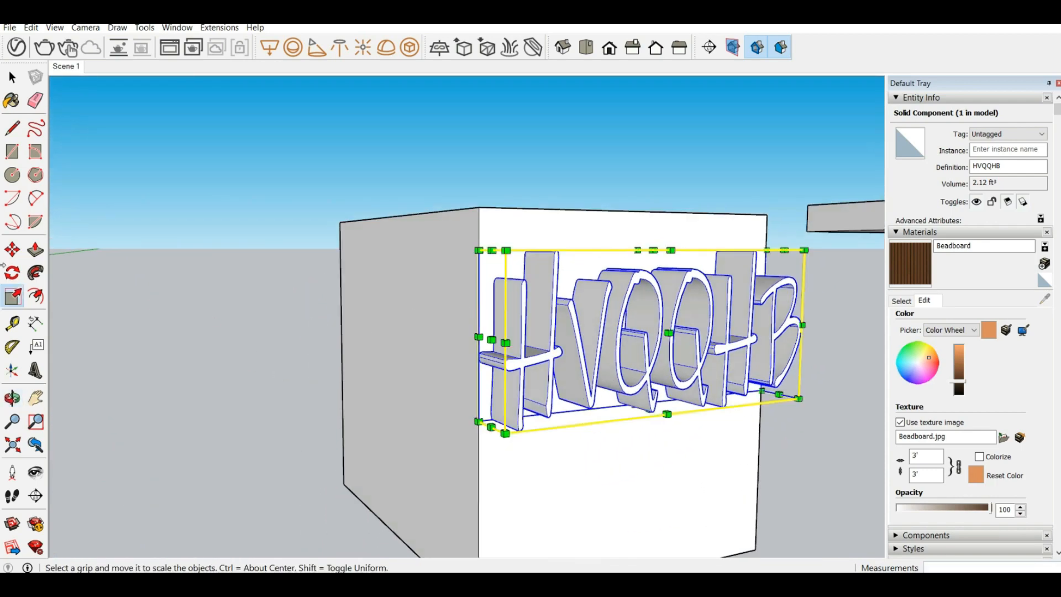
left_click(12, 398)
left_click_drag(70, 400, 284, 389)
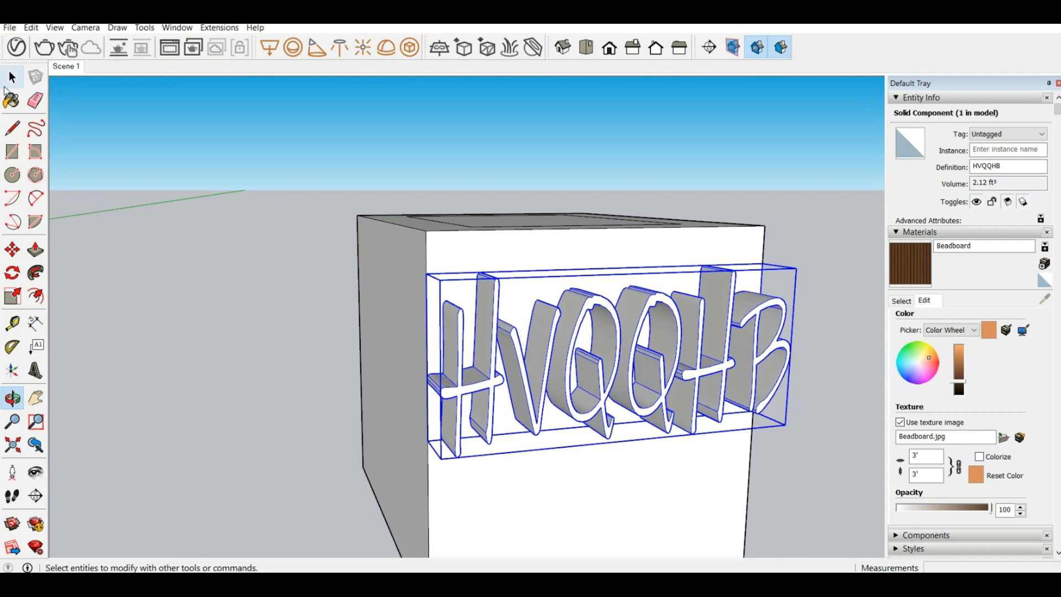
left_click(13, 78)
- Look over the box with the scaled 3D text and all three rows of boxes from an overview
scroll(223, 393, "down", 6)
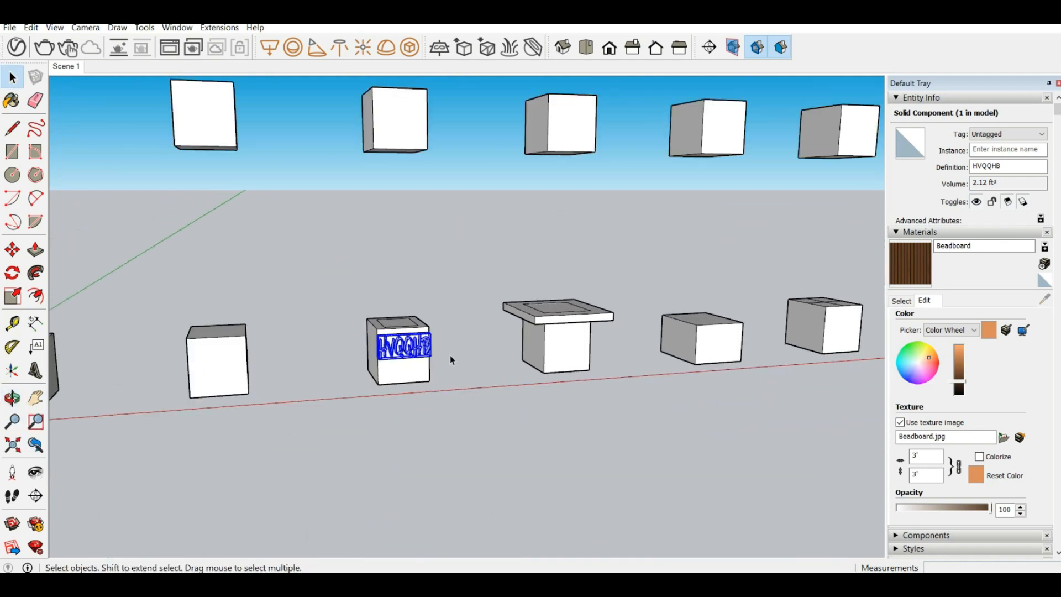
scroll(450, 360, "up", 1)
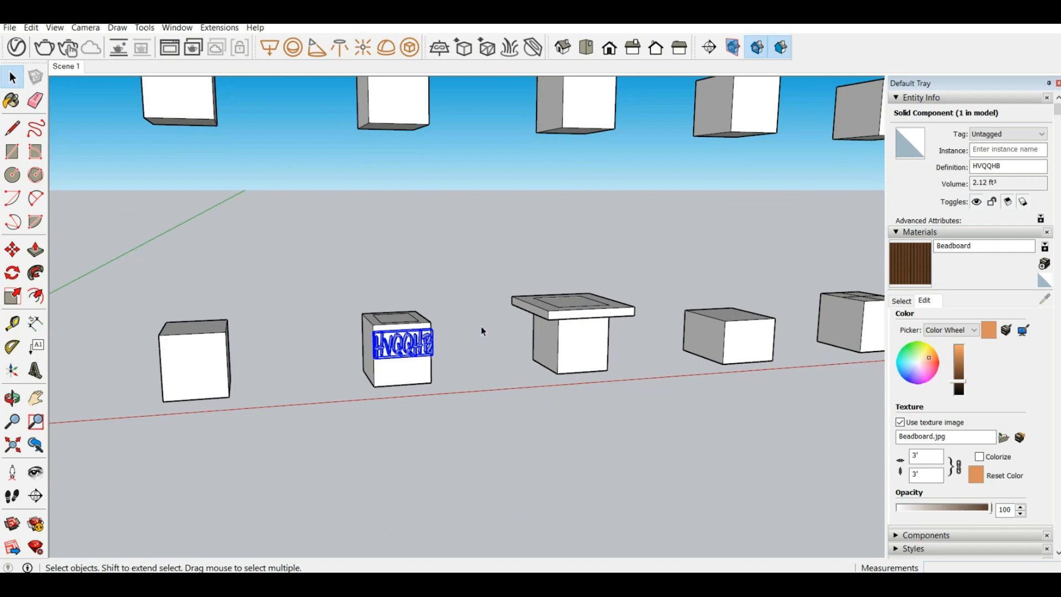
middle_click_drag(481, 329, 277, 320)
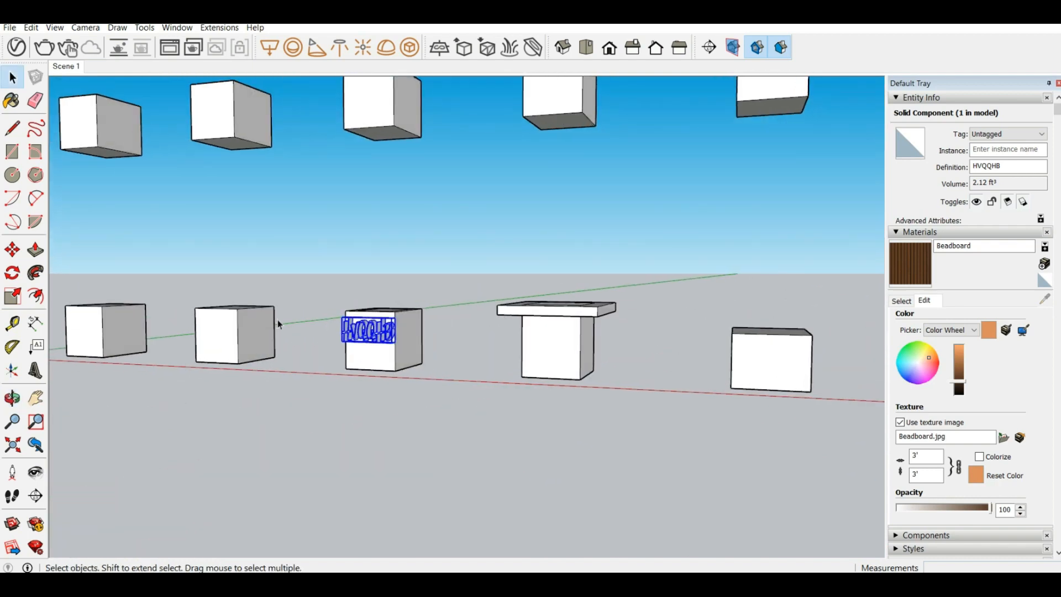
left_click(35, 399)
left_click_drag(289, 287, 255, 338)
scroll(331, 332, "down", 8)
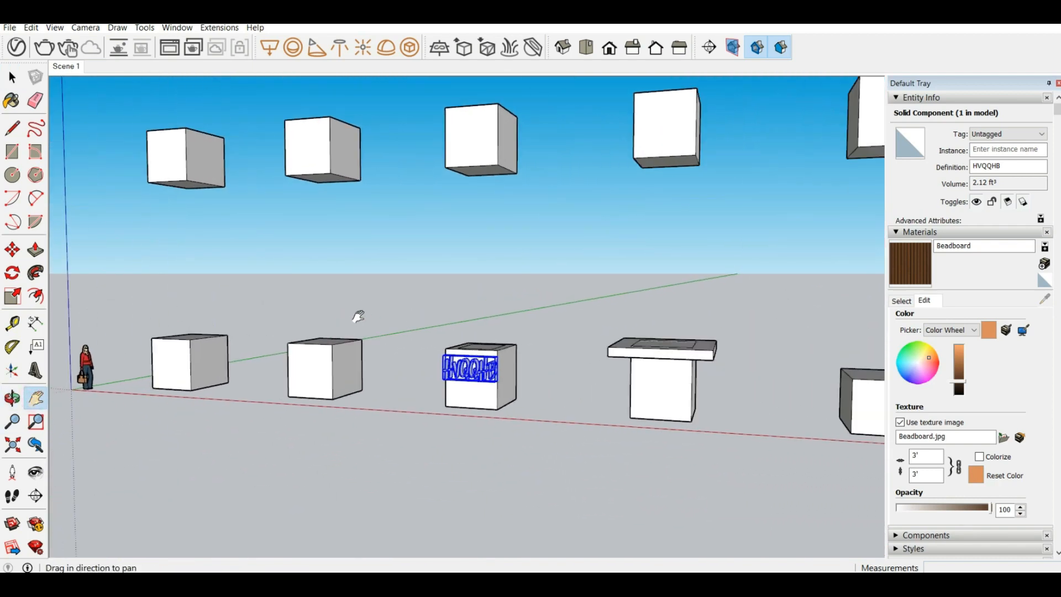
key("o")
left_click_drag(470, 267, 491, 301)
key("h")
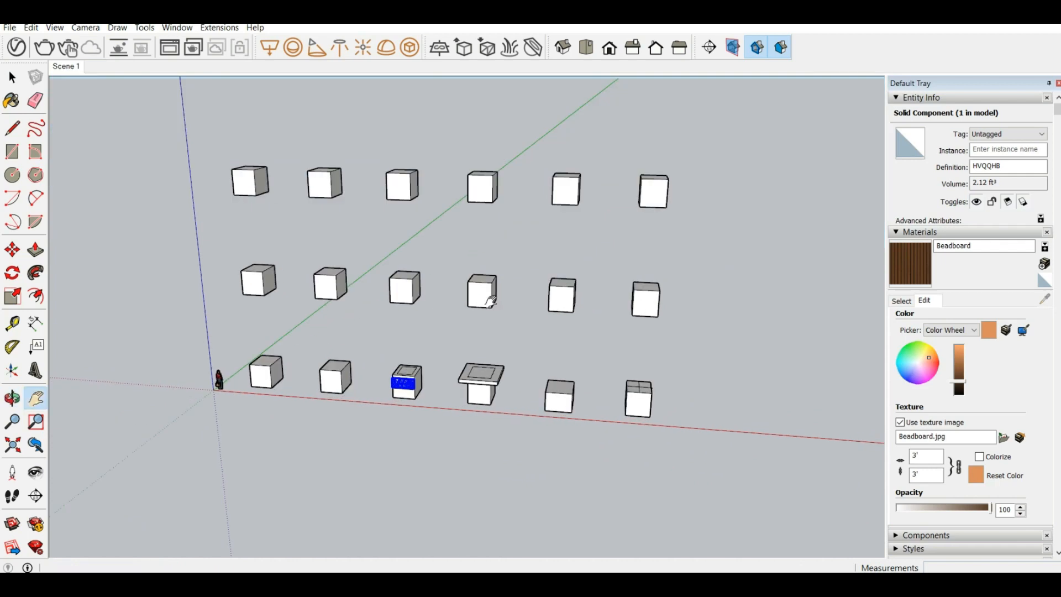
middle_click_drag(435, 324, 459, 306)
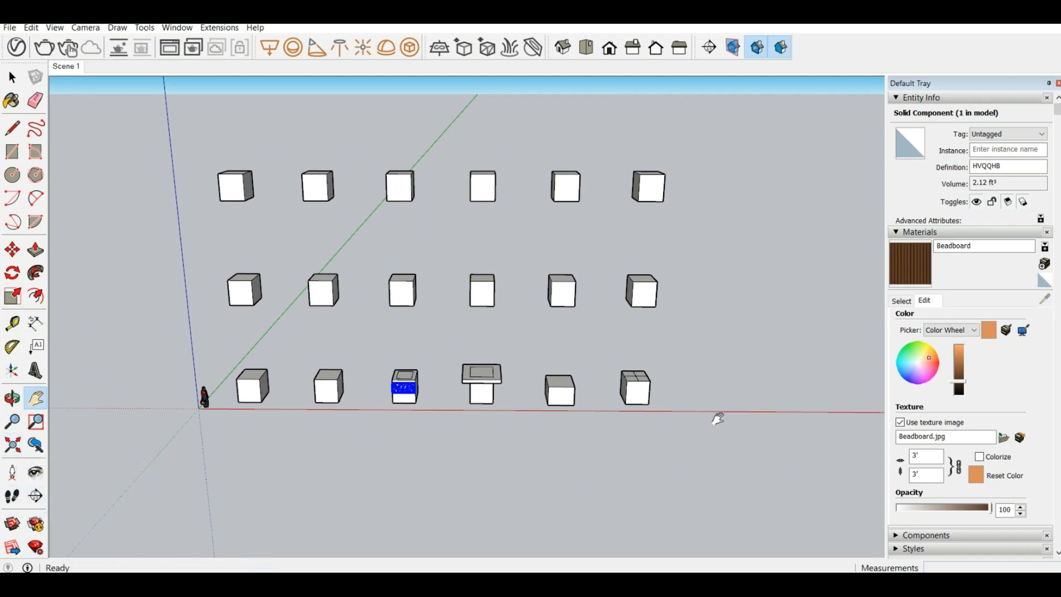
scroll(599, 277, "up", 2)
scroll(599, 277, "down", 1)
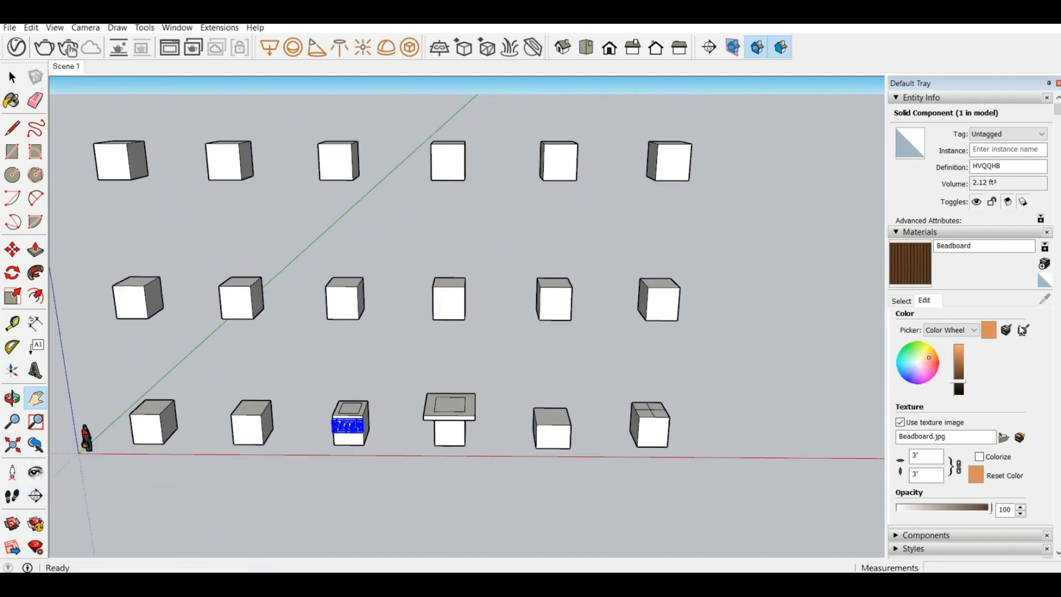
- Paint the front face of the last box in the middle row with the Beadboard material
left_click(910, 301)
left_click(917, 277)
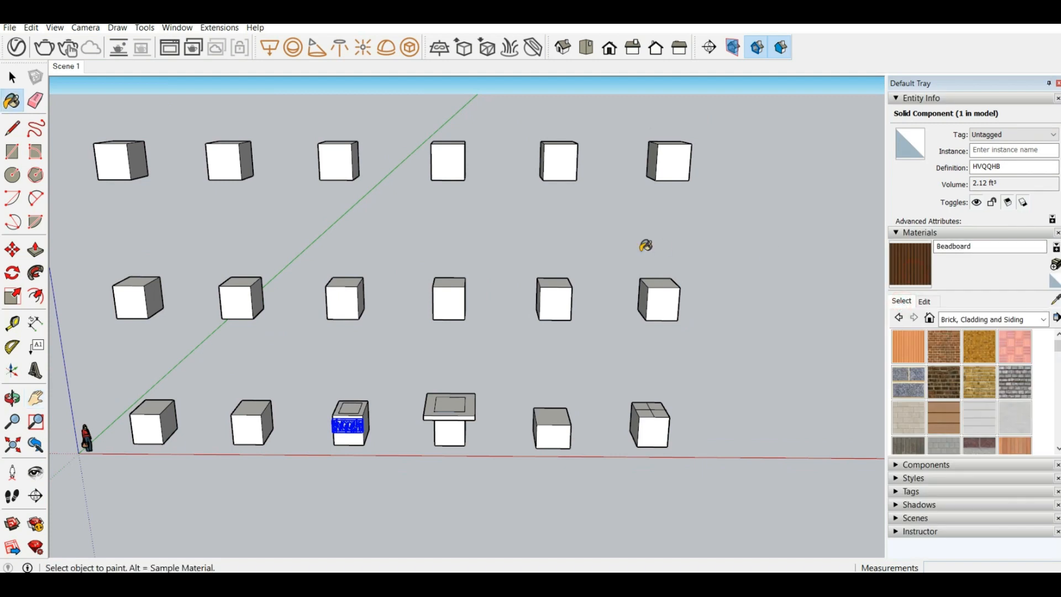
scroll(672, 284, "up", 4)
left_click(663, 298)
scroll(664, 296, "up", 2)
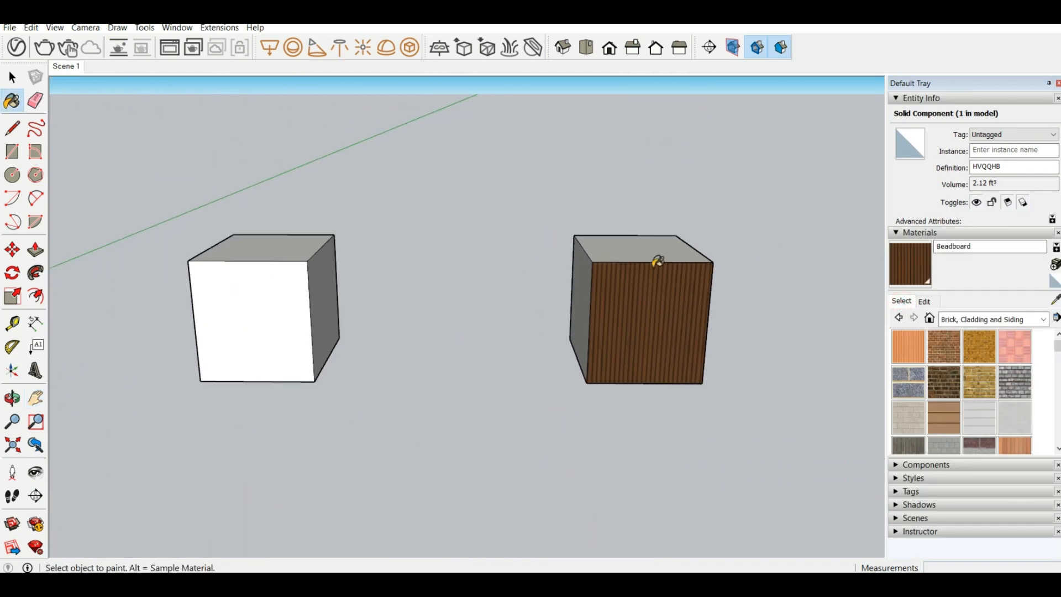
middle_click_drag(658, 261, 633, 294)
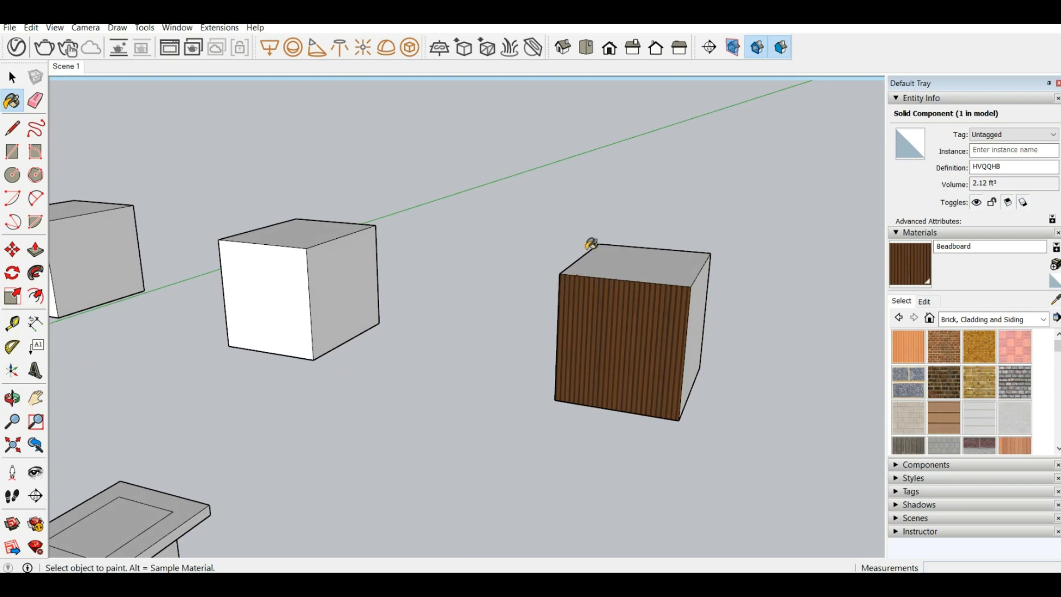
middle_click_drag(686, 361, 770, 372)
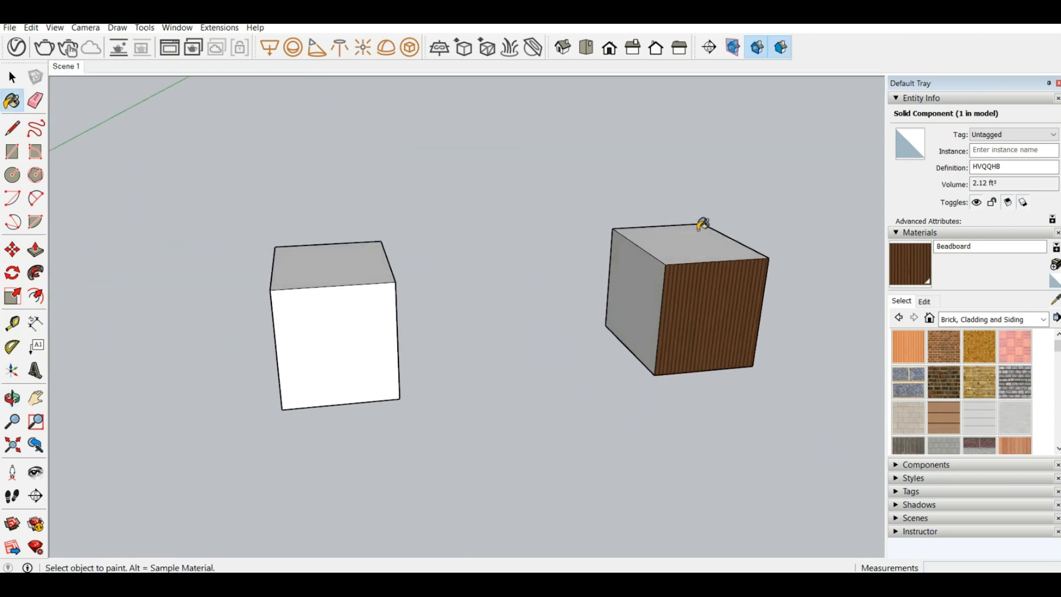
- Paint all connected unpainted faces of the same box with Beadboard in one fill
key("ctrl")
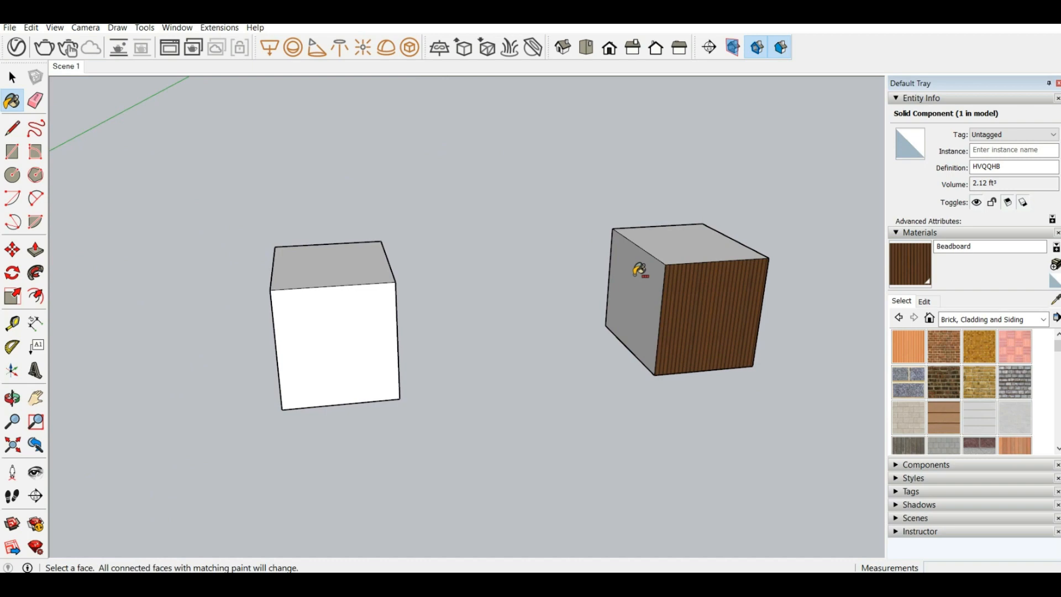
left_click(639, 271, "ctrl")
middle_click_drag(694, 299, 248, 301)
mouse_move(632, 367)
middle_mouse_down()
mouse_move(48, 364)
mouse_move(372, 381)
mouse_move(874, 360)
middle_mouse_up()
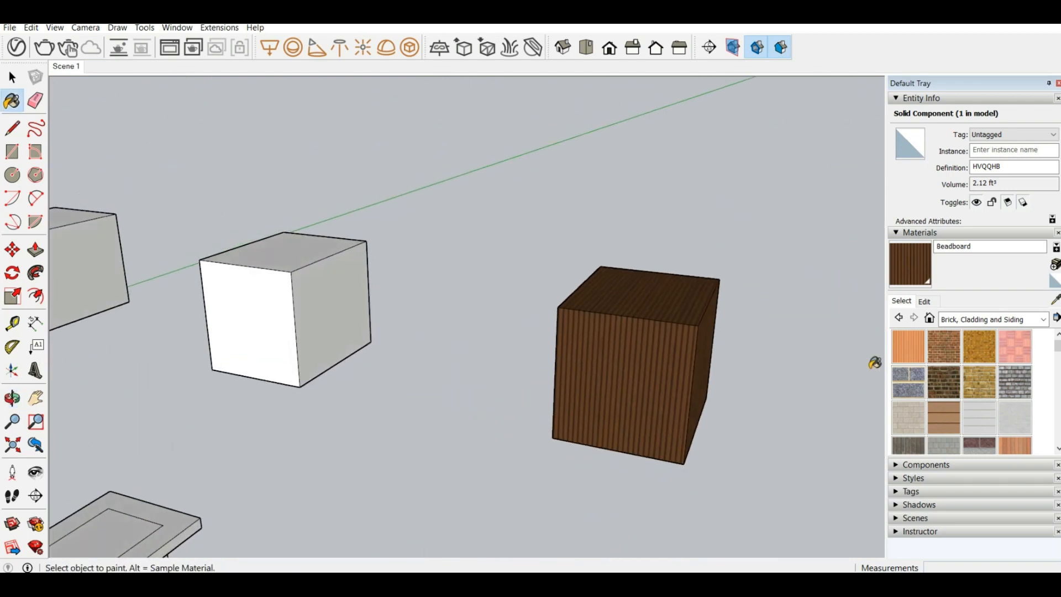
mouse_move(535, 356)
middle_mouse_down()
mouse_move(536, 370)
mouse_move(695, 348)
middle_mouse_up()
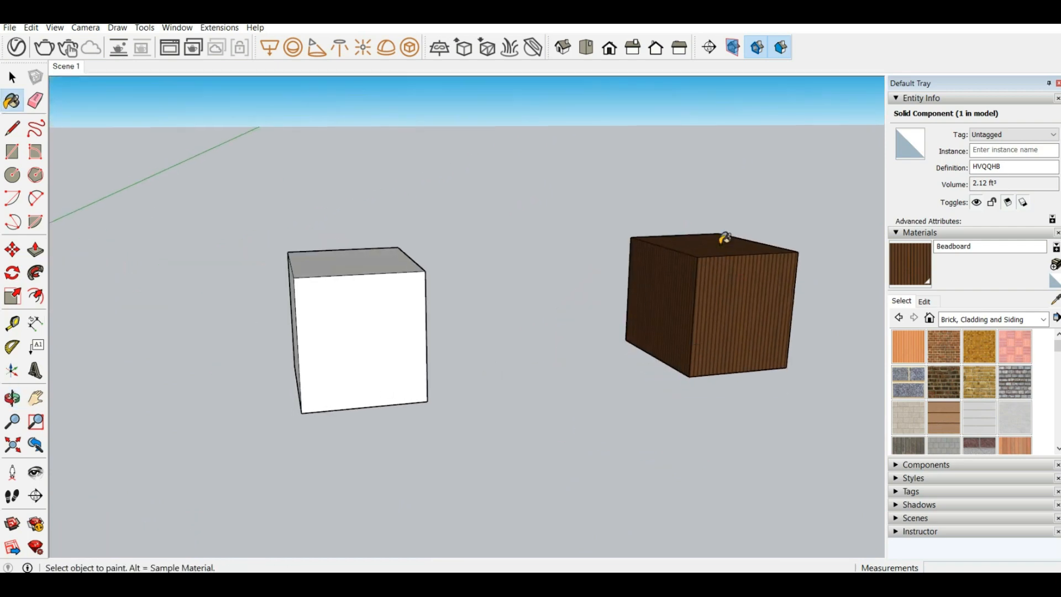
- Paint the Beadboard box's front face with Brick Antique 01, and restore it by sampling Beadboard from the adjacent side face
left_click(944, 346)
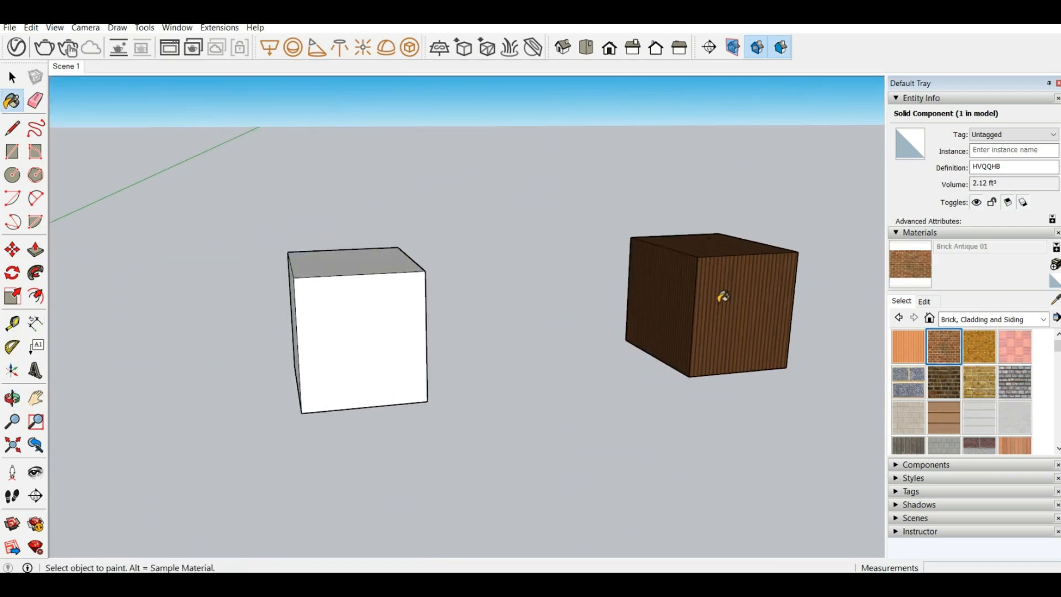
left_click(741, 303)
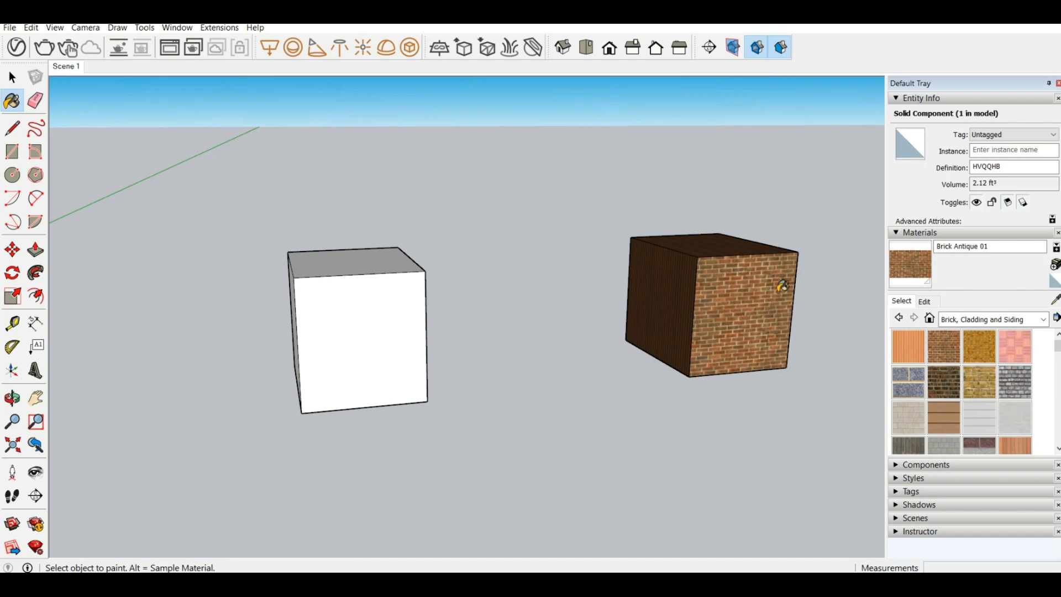
left_click(1056, 302)
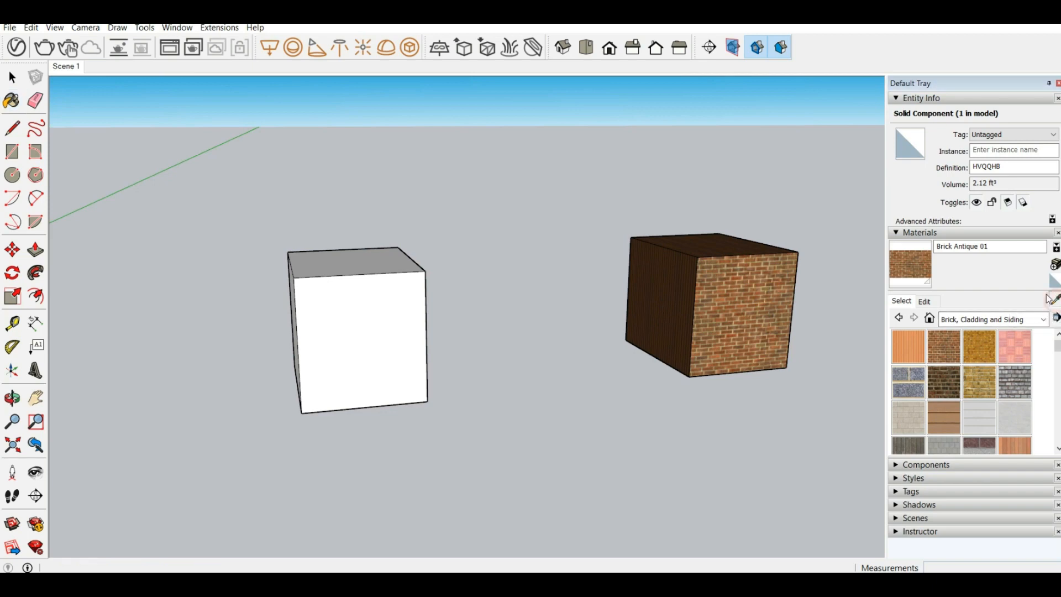
left_click(664, 265)
left_click(751, 289)
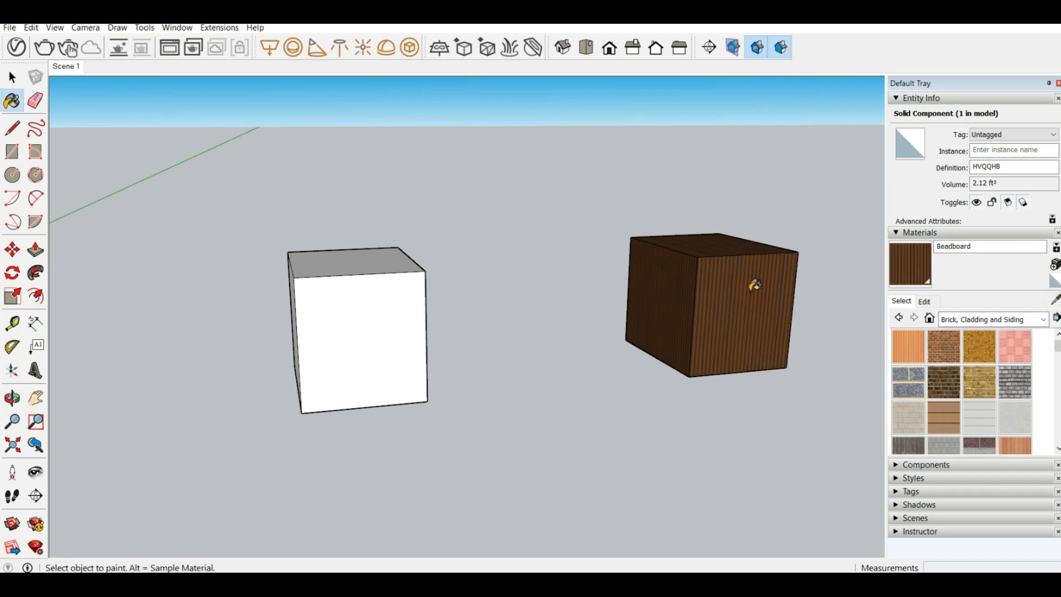
- Paint the front face of the neighbouring fifth box in the middle row with Brick Antique 01
middle_click_drag(755, 286, 651, 348)
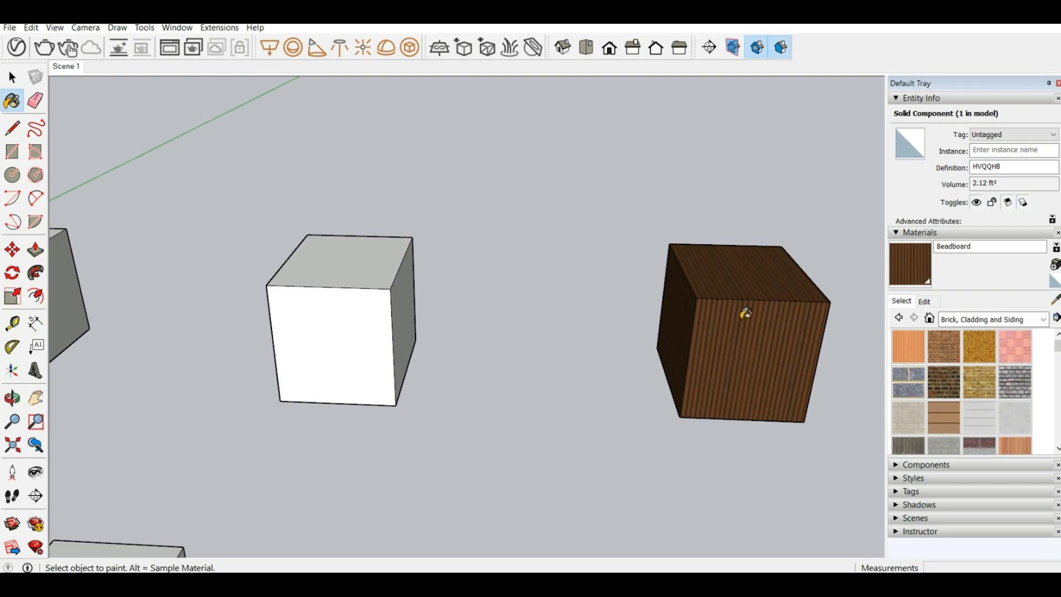
middle_click_drag(712, 273, 645, 215)
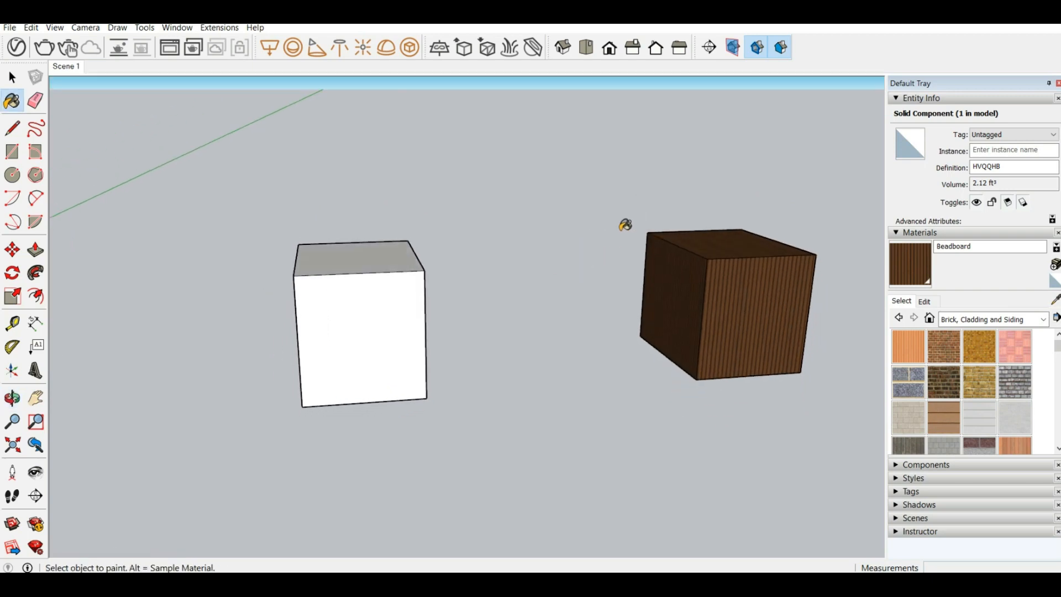
left_click(933, 349)
left_click(349, 287)
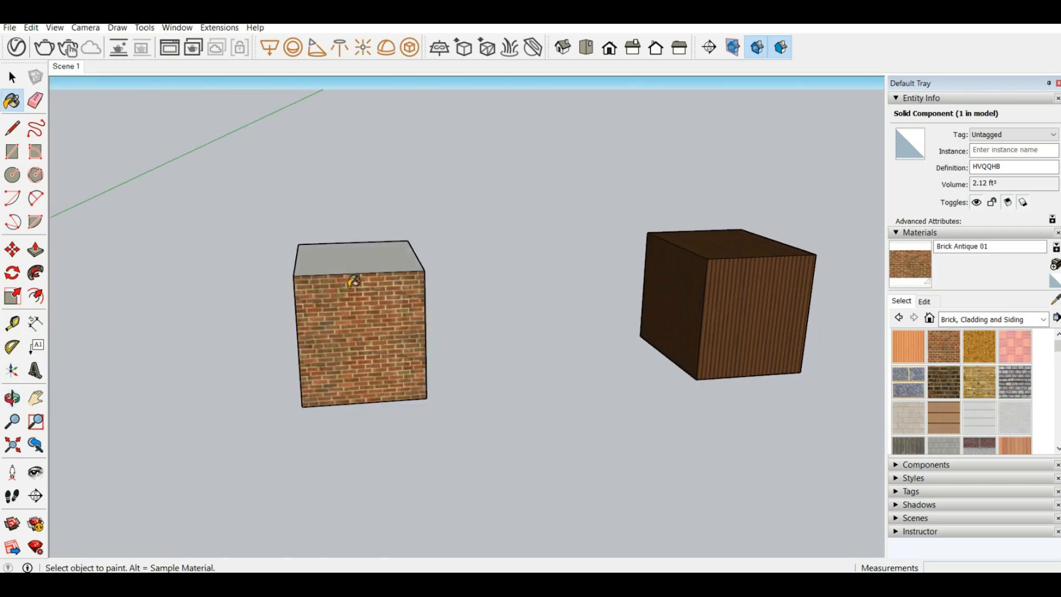
middle_click_drag(476, 304, 623, 298)
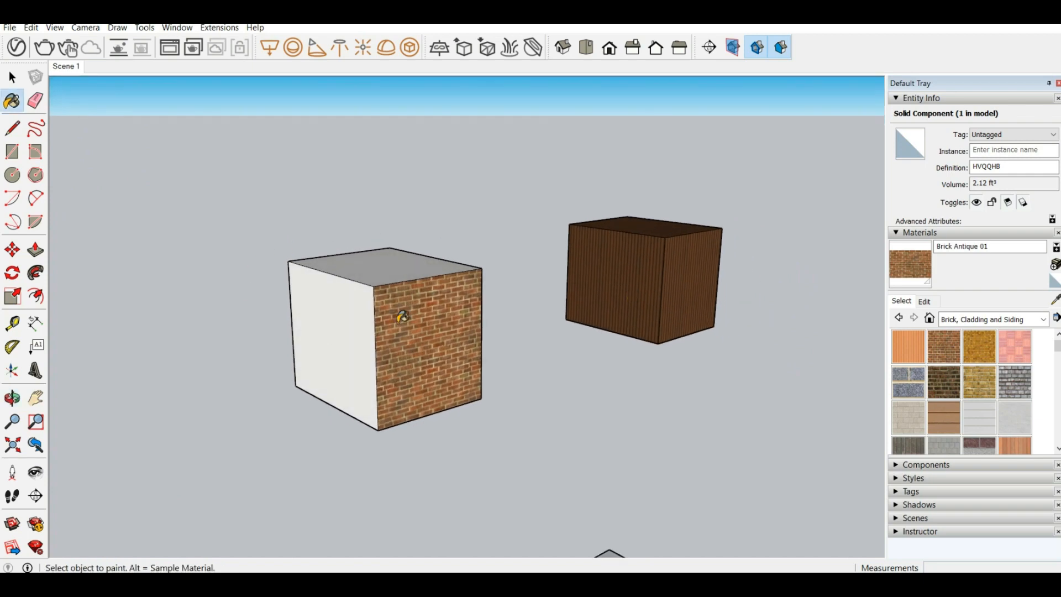
mouse_move(441, 348)
middle_mouse_down()
mouse_move(388, 372)
mouse_move(347, 362)
middle_mouse_up()
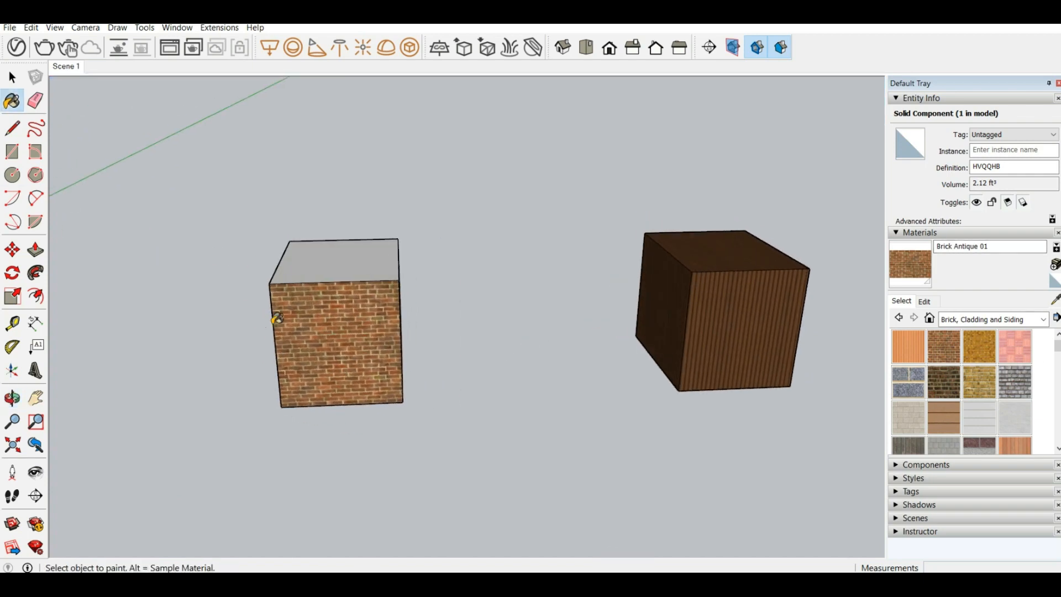
- Sample Beadboard from the last middle-row box and paint it on the top face of the brick-fronted box
key("alt")
left_click(731, 298, "alt")
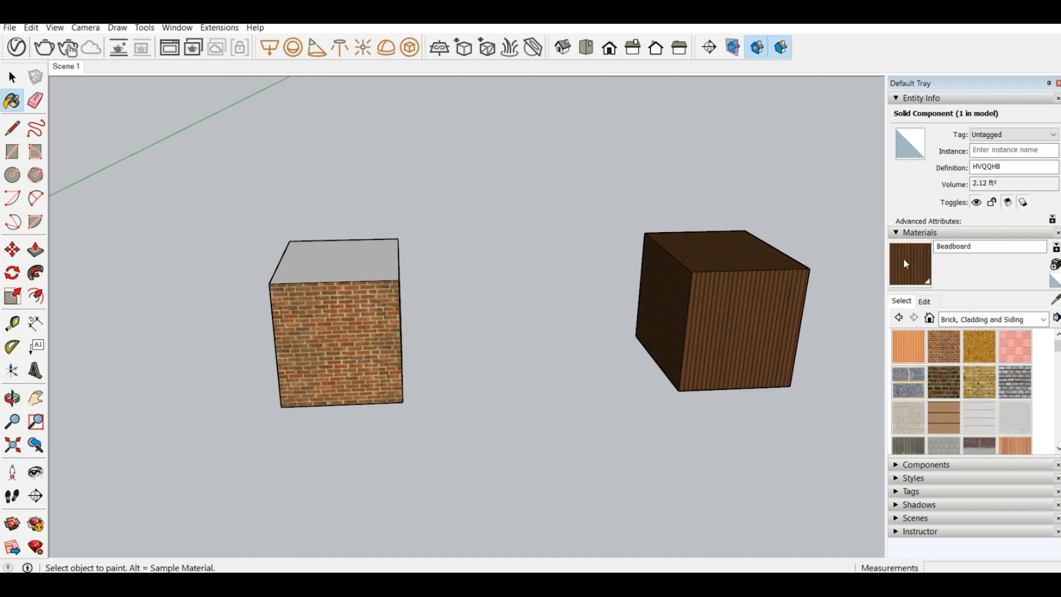
left_click(355, 255)
mouse_move(355, 256)
middle_mouse_down()
mouse_move(425, 293)
mouse_move(341, 372)
middle_mouse_up()
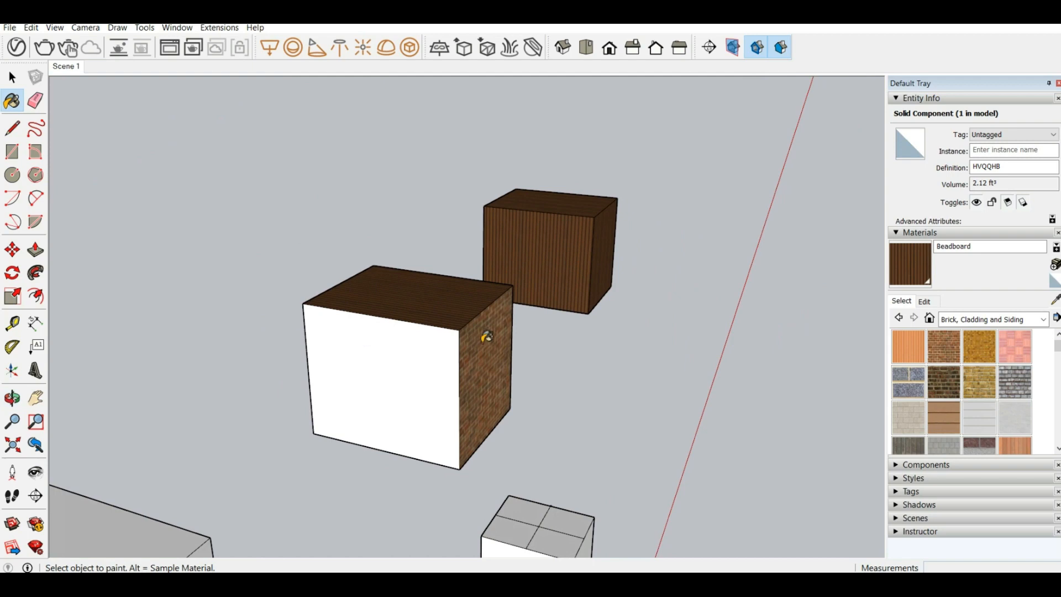
mouse_move(338, 313)
middle_mouse_down()
mouse_move(575, 367)
mouse_move(199, 339)
middle_mouse_up()
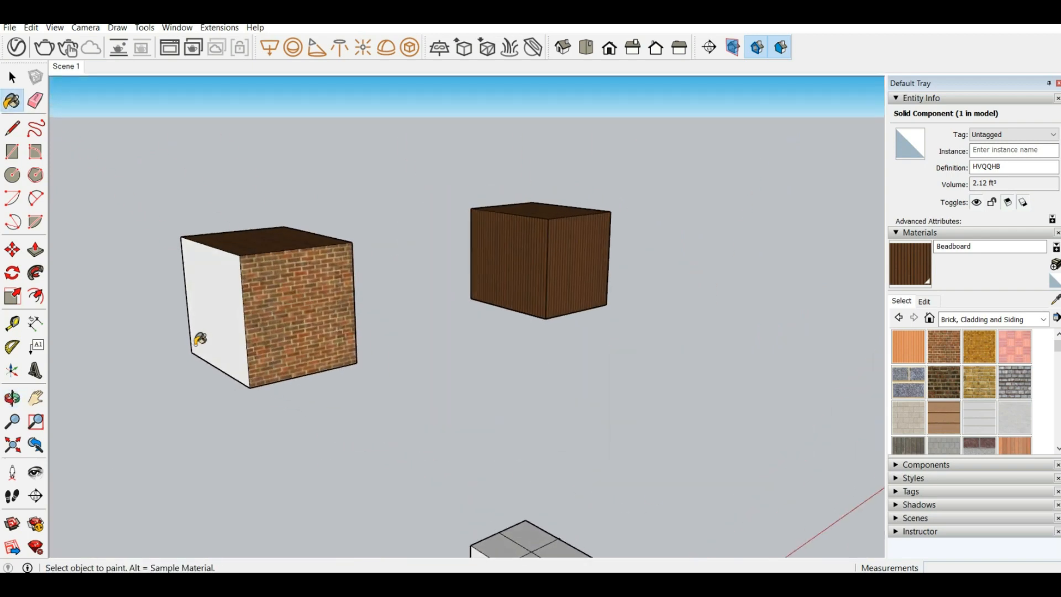
- Paint the unpainted side face and the brick front face of the fifth middle-row box with Beadboard
left_click(217, 313)
mouse_move(217, 313)
middle_mouse_down()
mouse_move(350, 273)
mouse_move(540, 166)
mouse_move(485, 367)
mouse_move(267, 194)
mouse_move(346, 363)
middle_mouse_up()
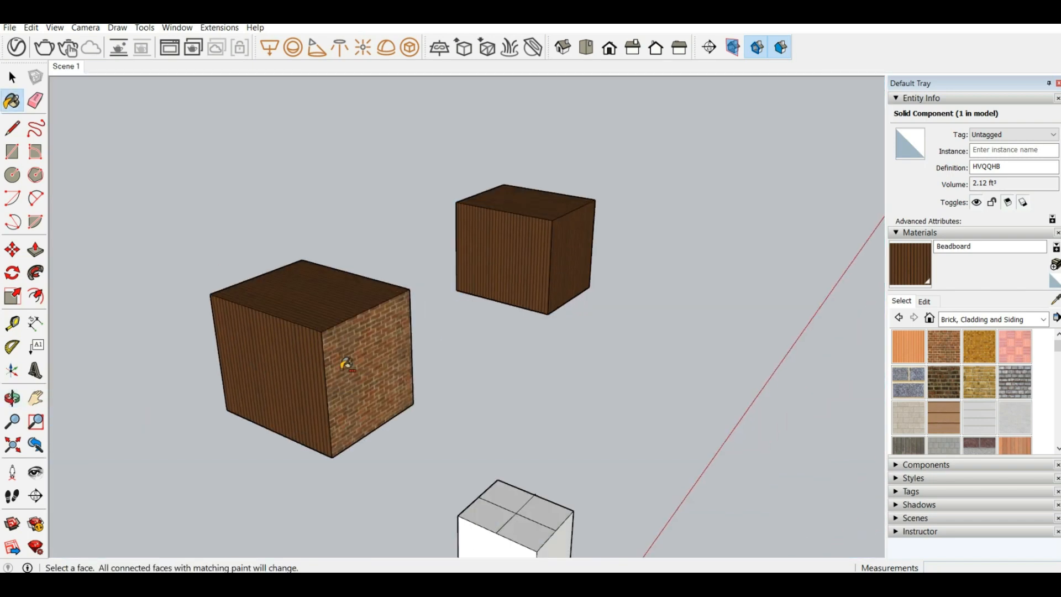
left_click(355, 358)
- Examine the three rows of boxes and the two Beadboard boxes from the front, back and side at several distances
scroll(443, 309, "down", 4)
middle_click_drag(523, 330, 330, 287)
scroll(329, 288, "up", 3)
scroll(329, 288, "down", 3)
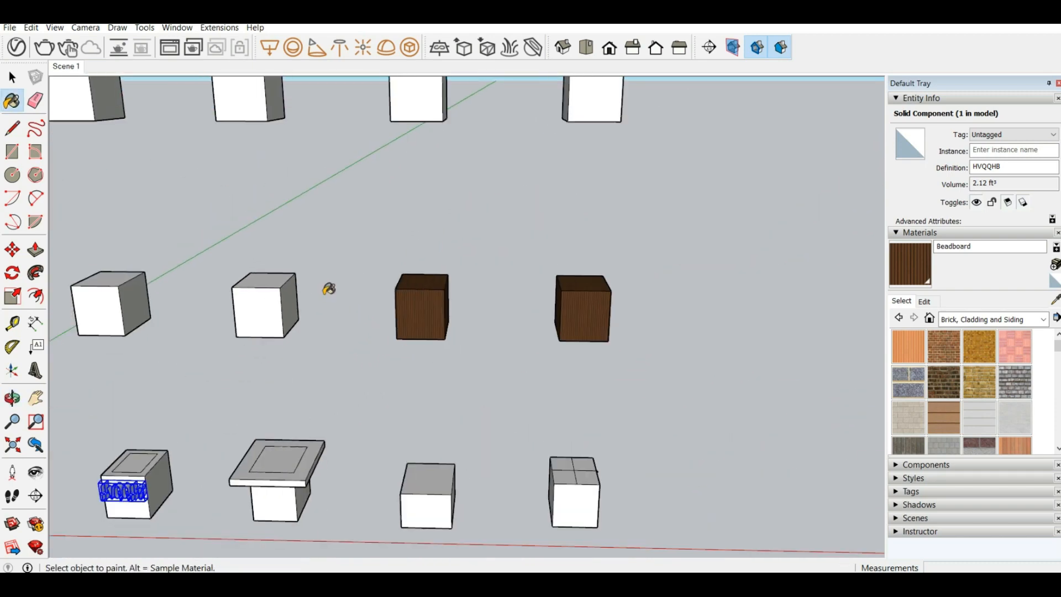
scroll(717, 446, "down", 2)
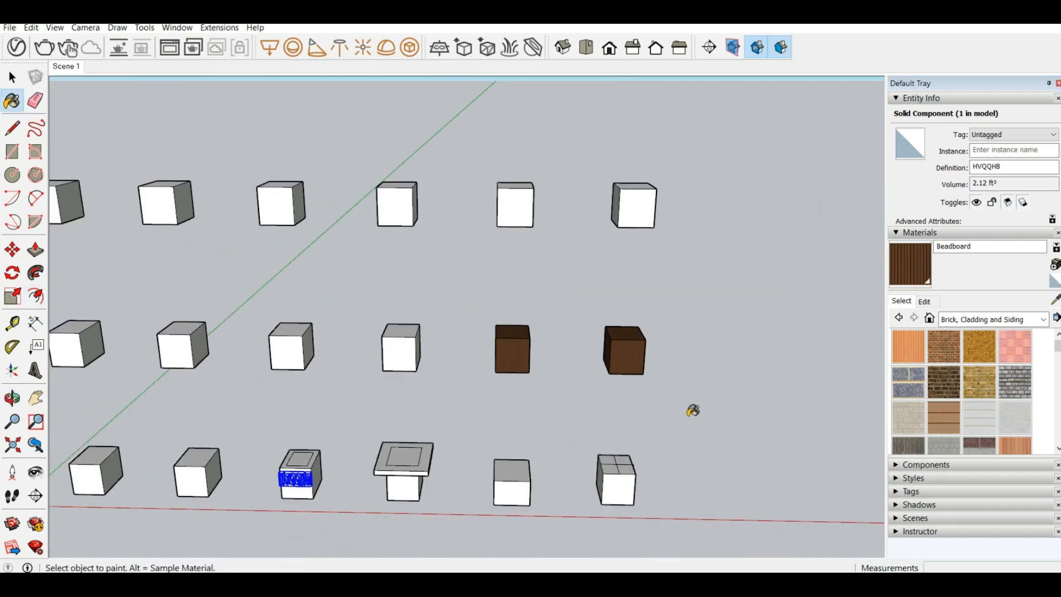
scroll(656, 275, "down", 3)
middle_click_drag(656, 275, 374, 254)
scroll(374, 254, "up", 5)
middle_click_drag(498, 281, 527, 252)
scroll(460, 287, "down", 6)
scroll(440, 289, "up", 3)
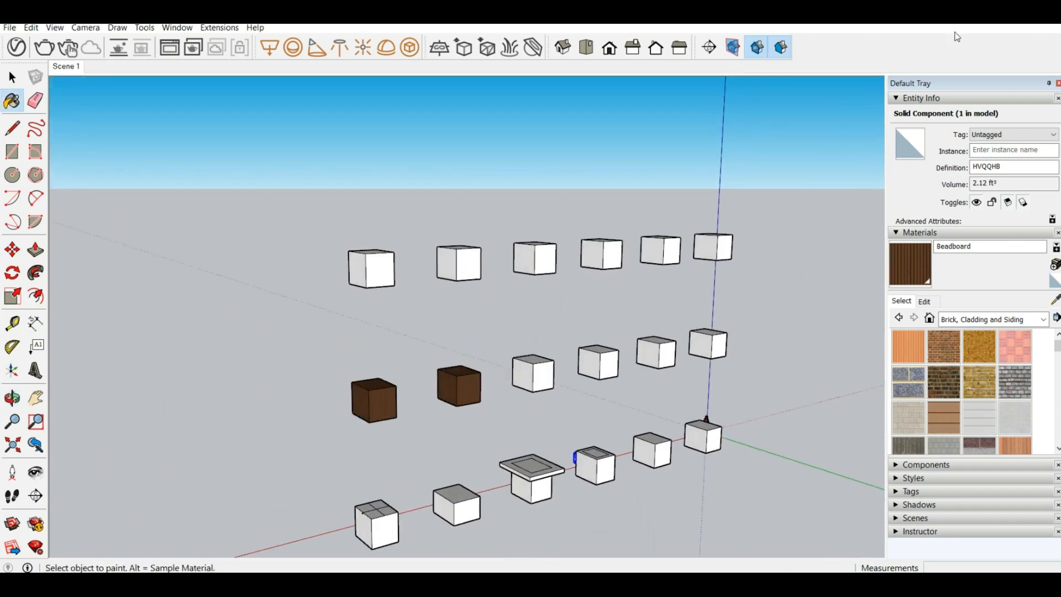
scroll(755, 210, "down", 4)
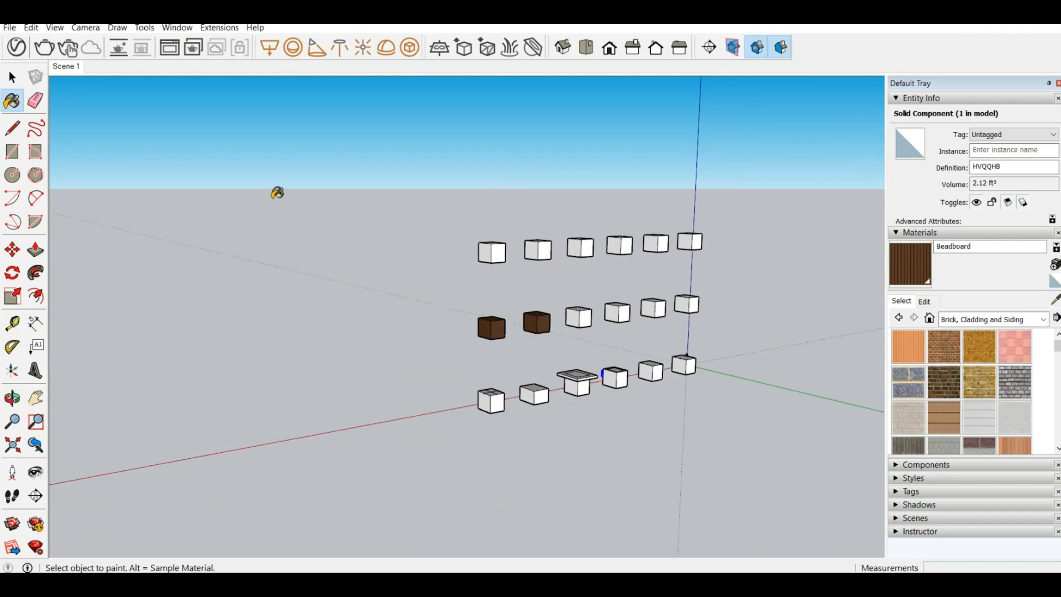
middle_click_drag(277, 192, 481, 238)
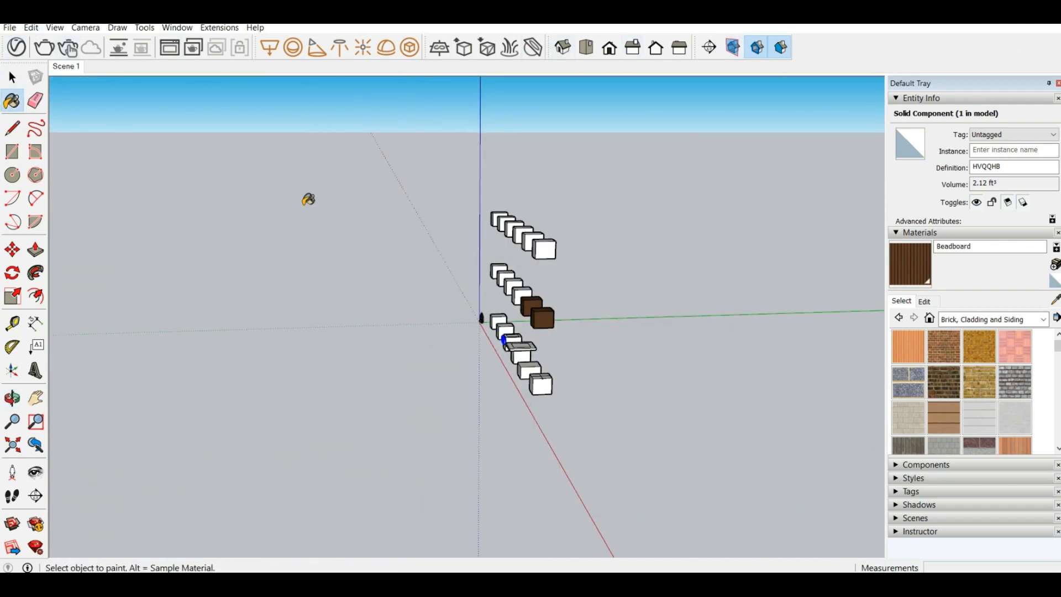
mouse_move(306, 199)
middle_mouse_down()
mouse_move(698, 218)
mouse_move(548, 185)
middle_mouse_up()
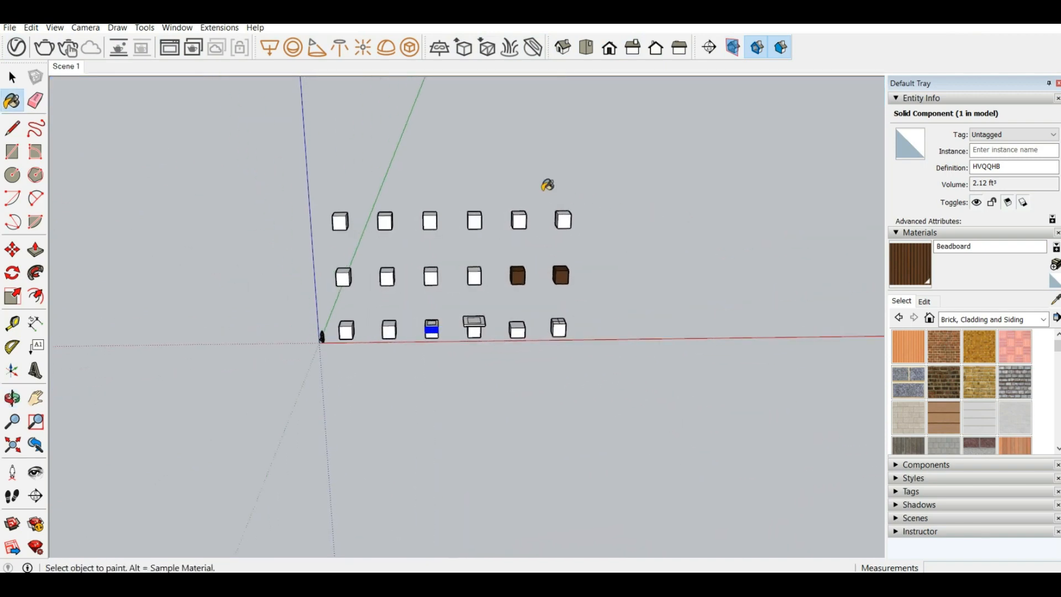